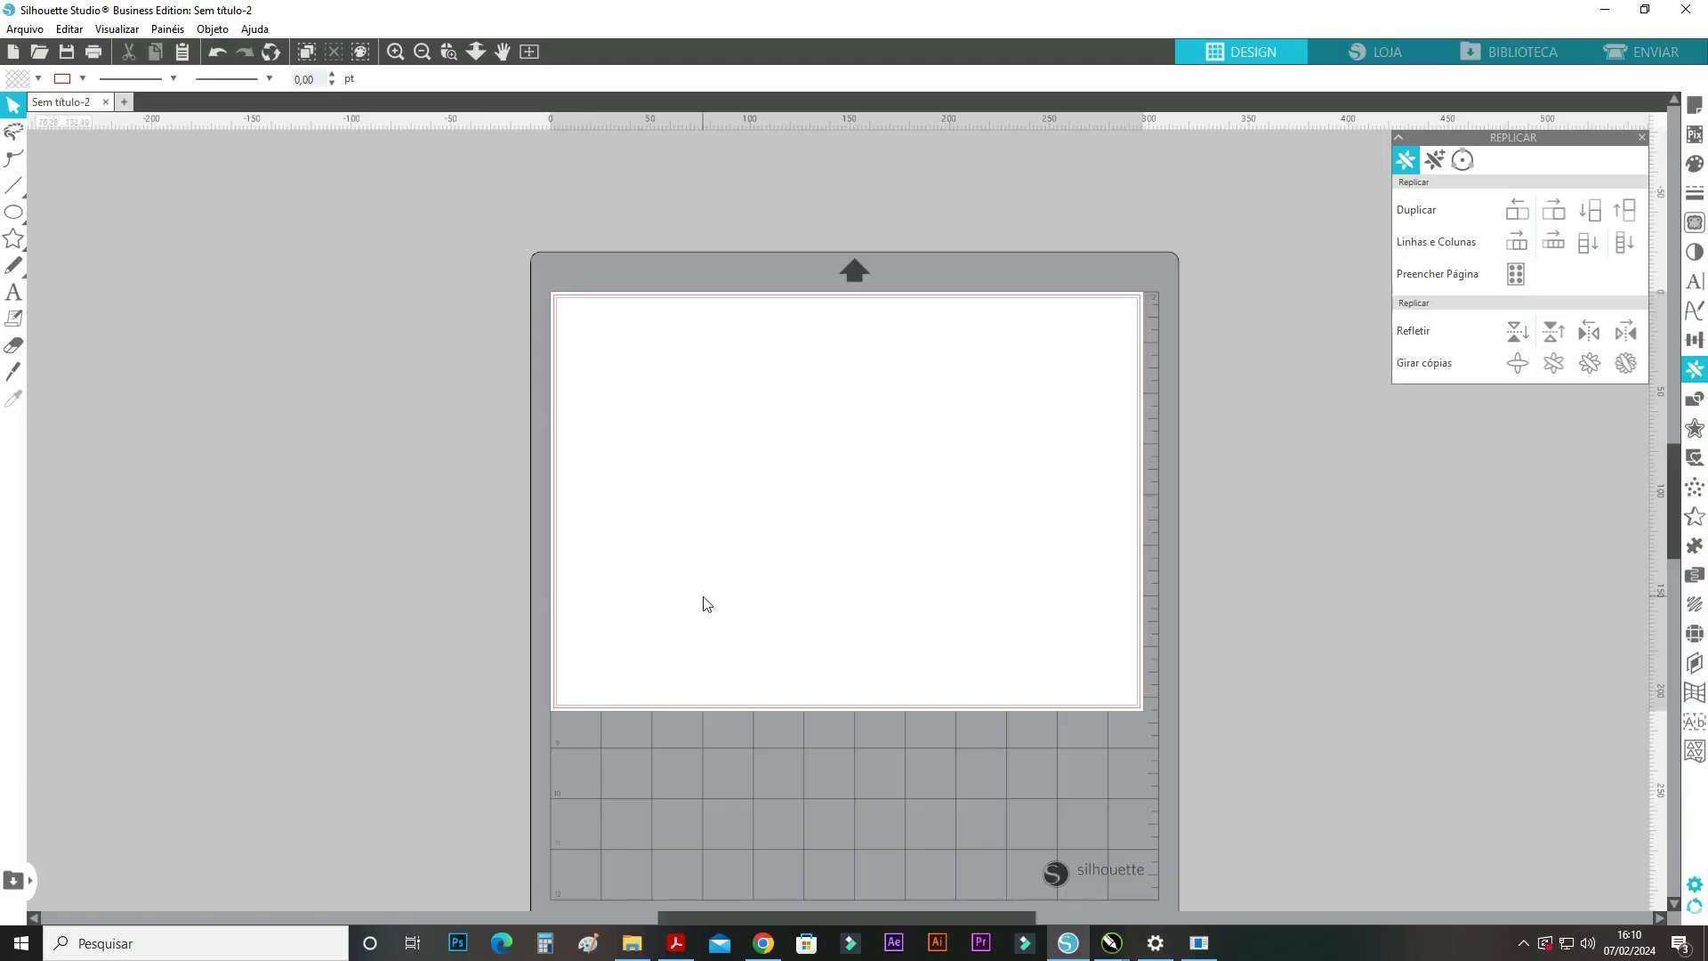
Switch to Chrome and copy the "Kit de Caixas Milk" plaid box photo from the mockup caixa milk image results.
{"action": "left_click", "coordinate": [764, 943]}
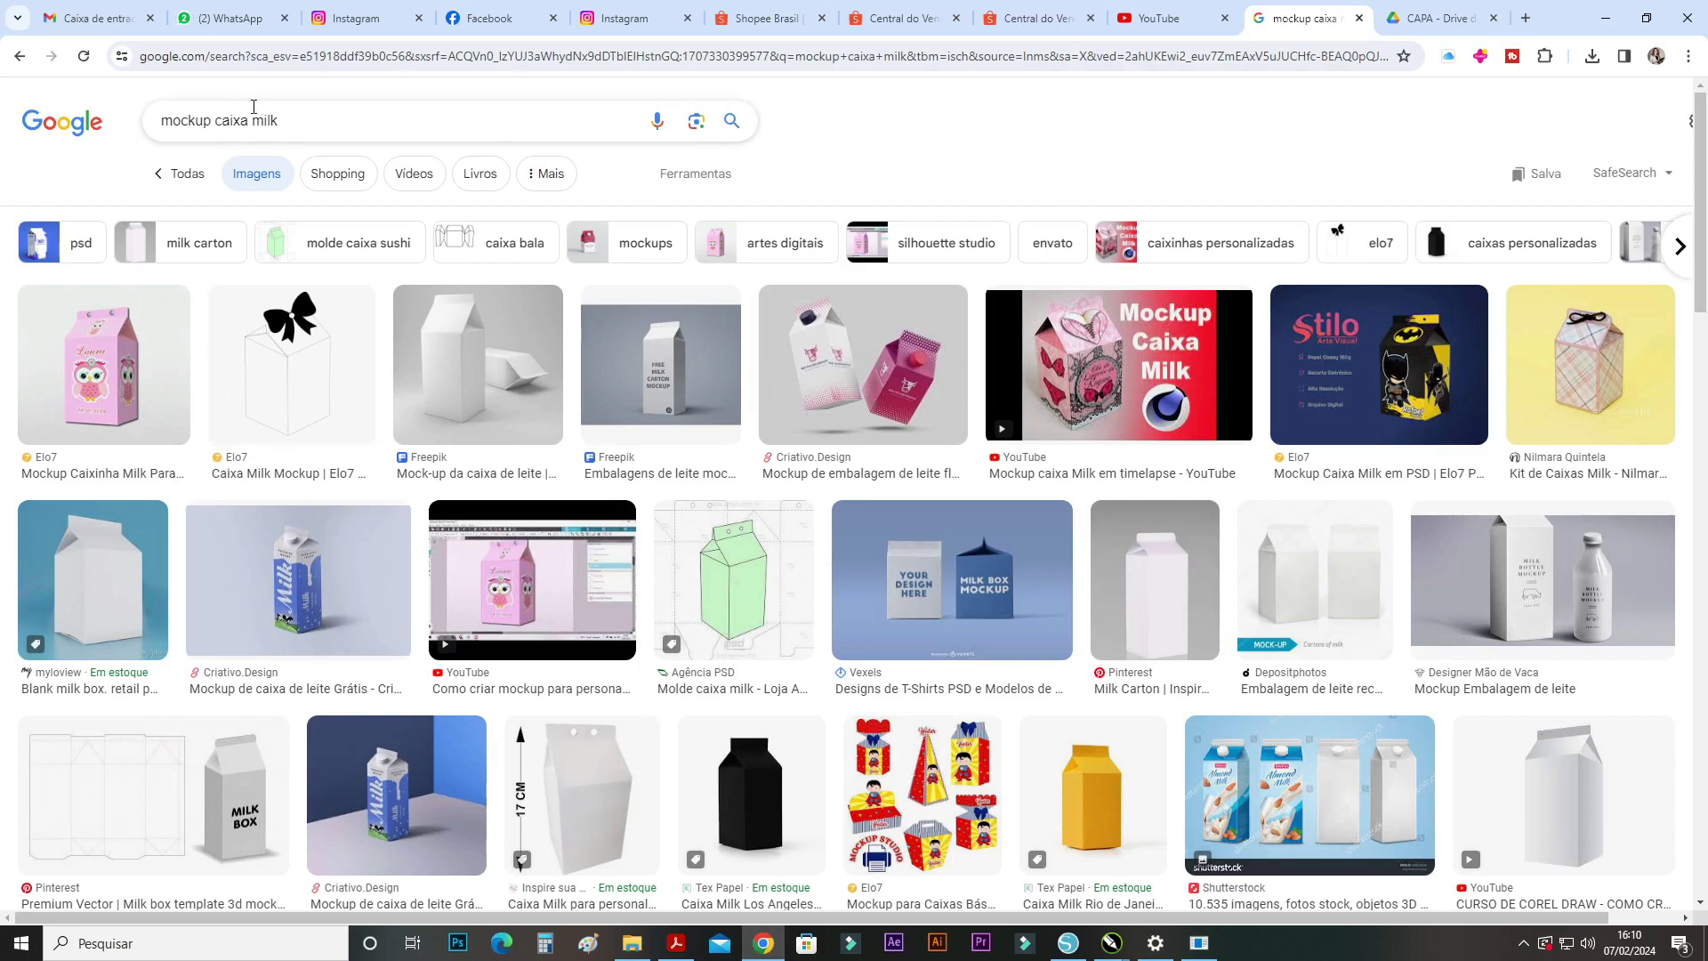
{"action": "left_click_drag", "start_coordinate": [161, 125], "coordinate": [251, 128]}
{"action": "left_click", "coordinate": [356, 272]}
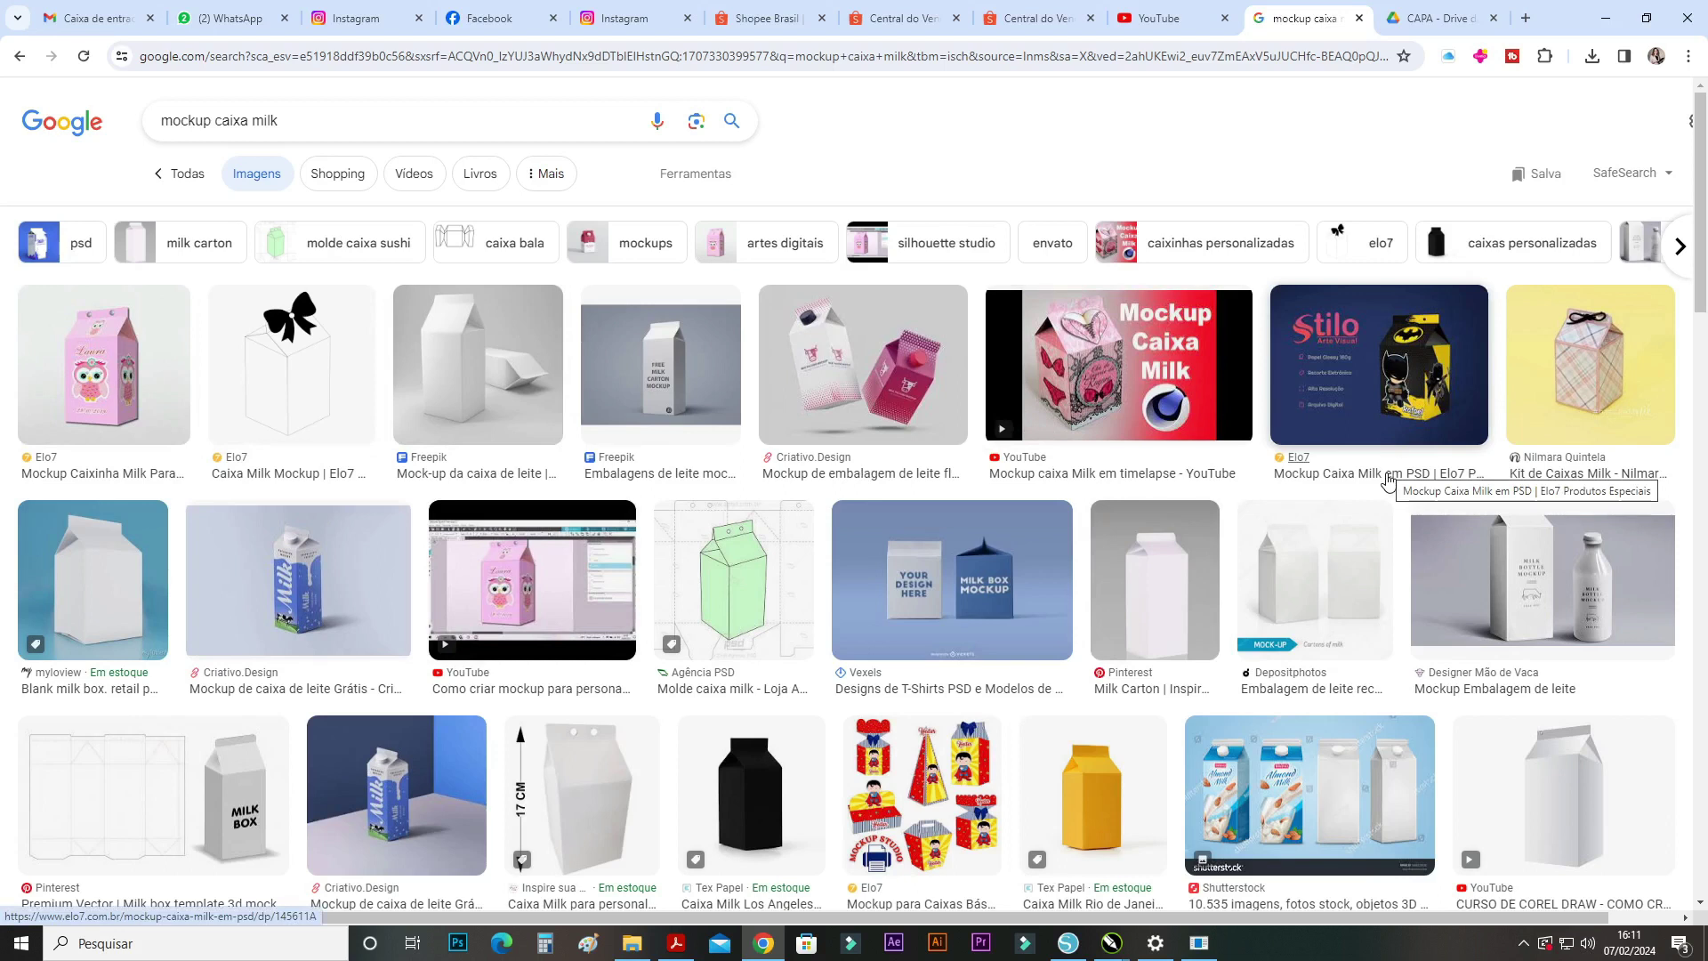
{"action": "left_click", "coordinate": [1548, 372]}
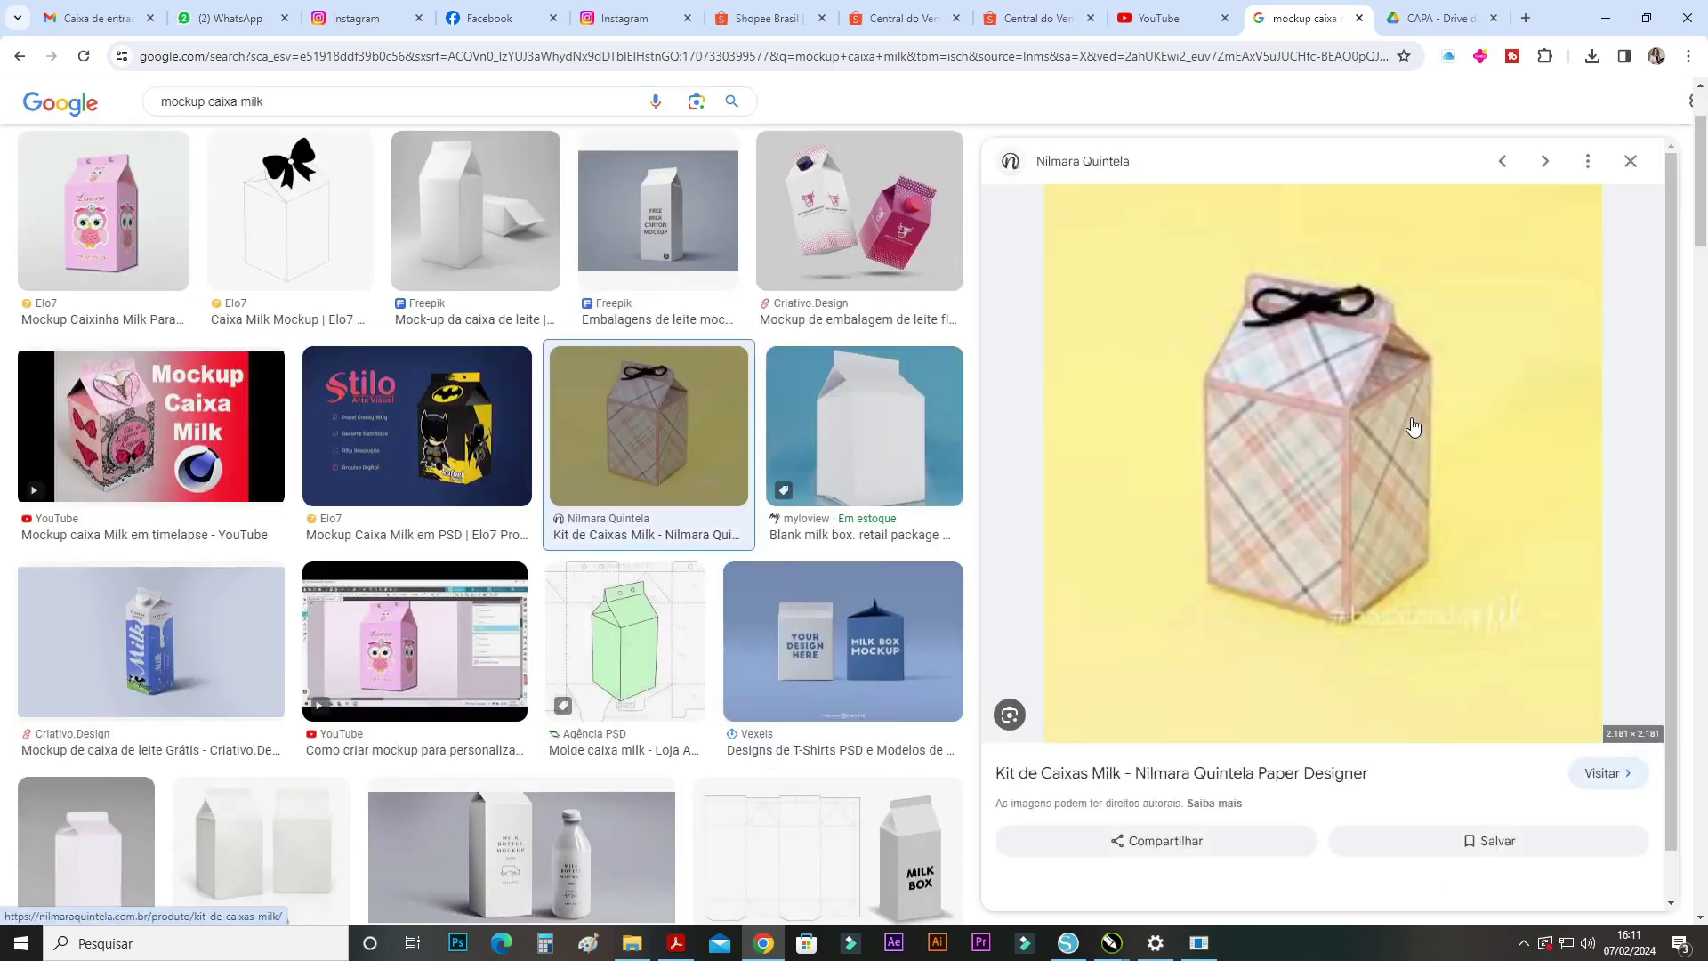
{"action": "right_click", "coordinate": [1412, 421]}
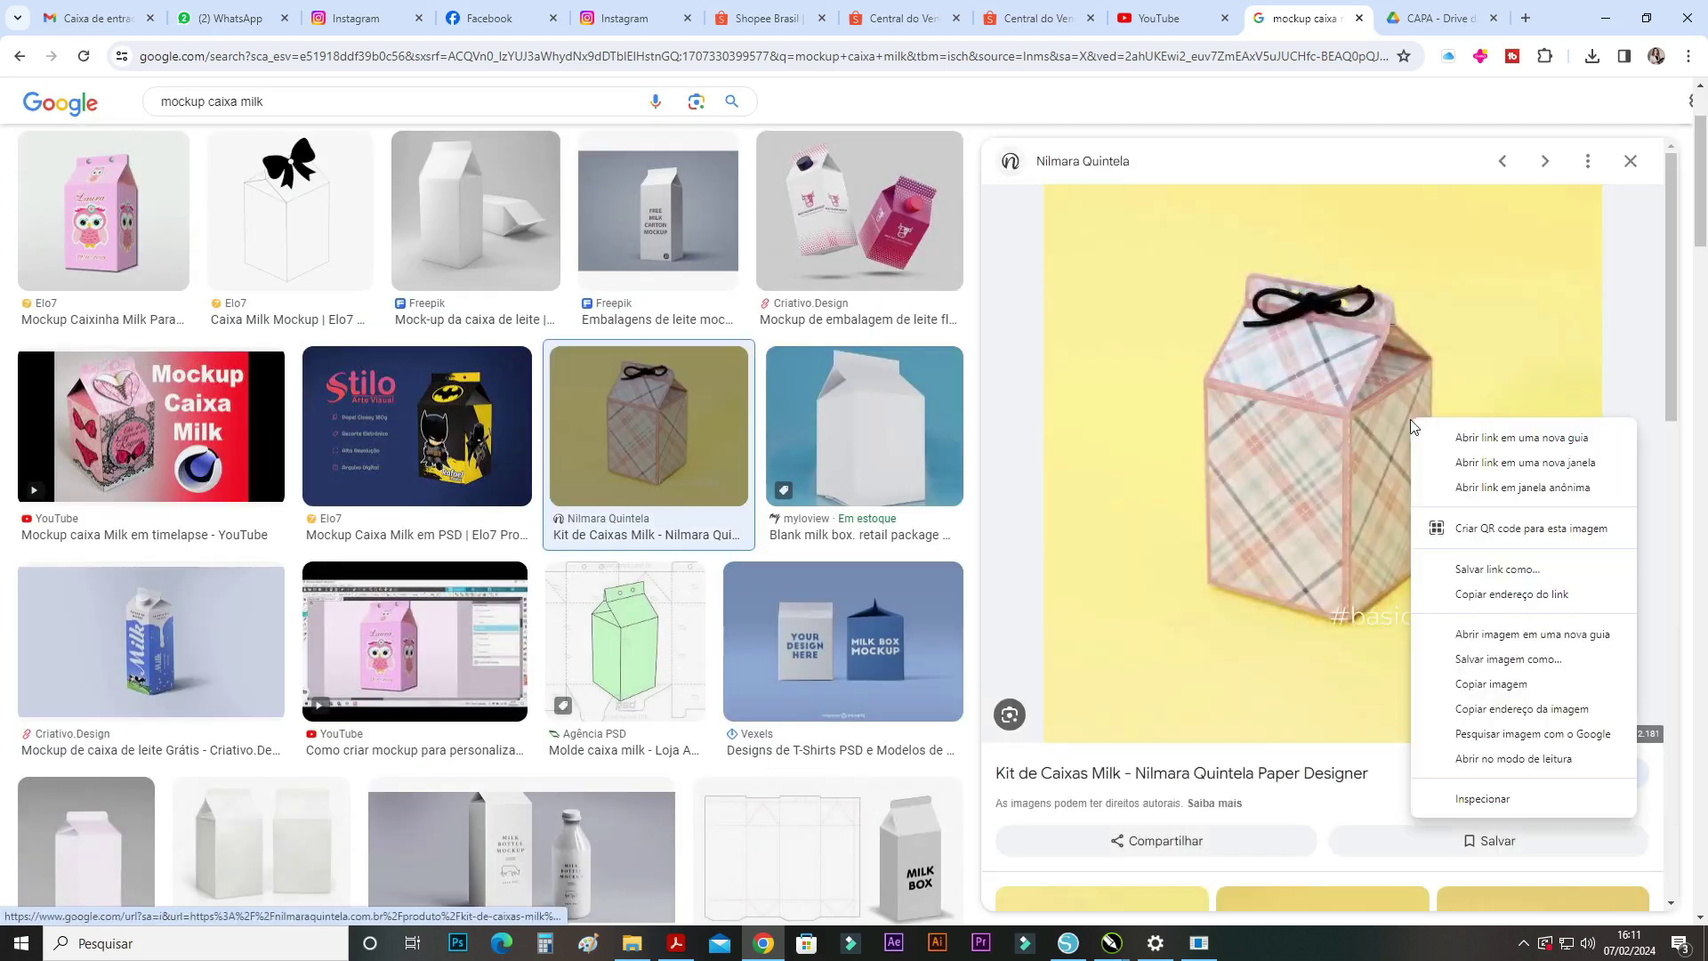
{"action": "left_click", "coordinate": [1474, 686]}
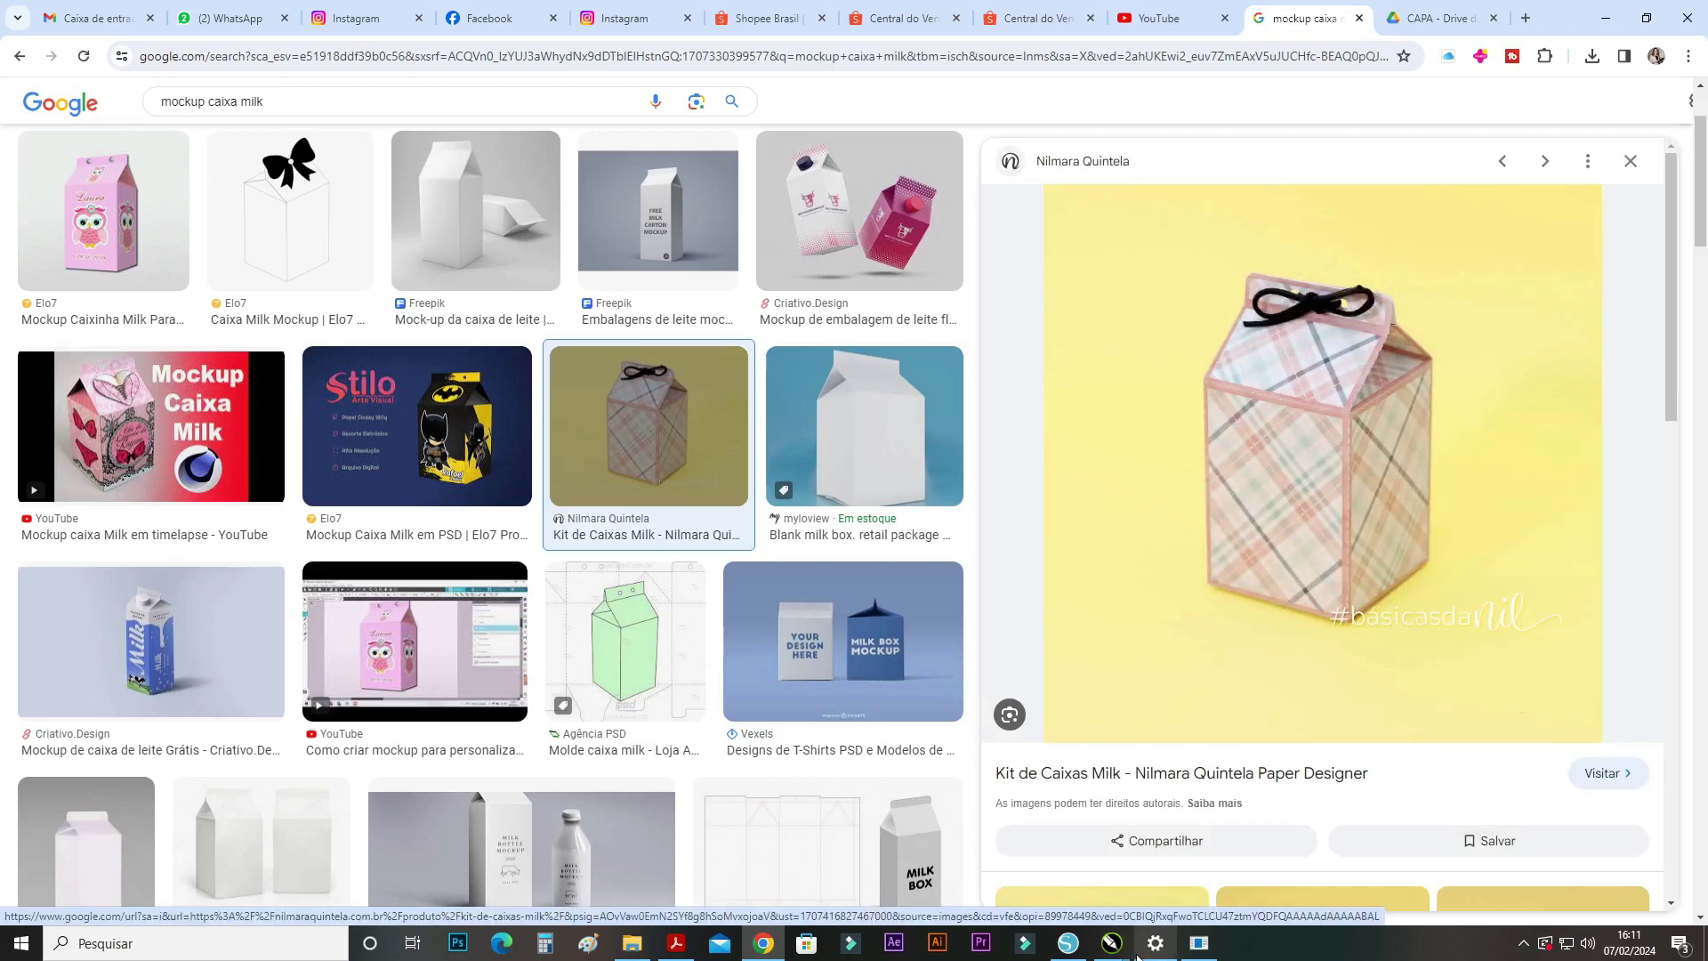
Switch to Silhouette Studio and paste the copied milk box photo onto the page.
{"action": "left_click", "coordinate": [1067, 943]}
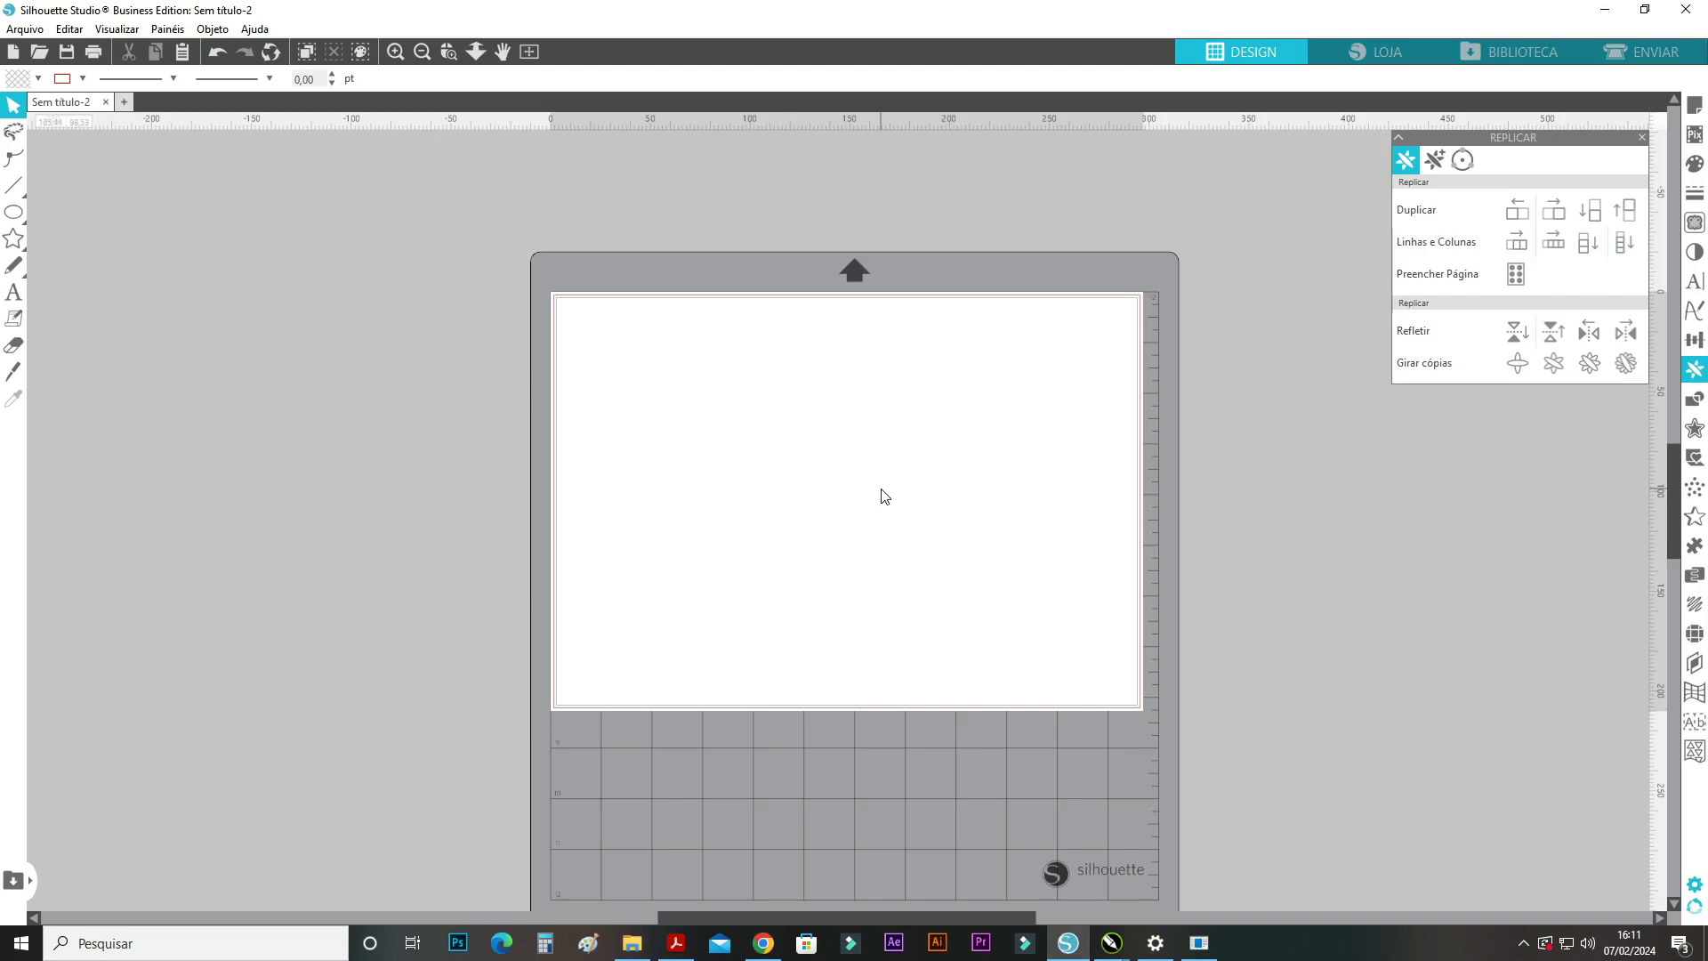
{"action": "key", "text": "ctrl+v"}
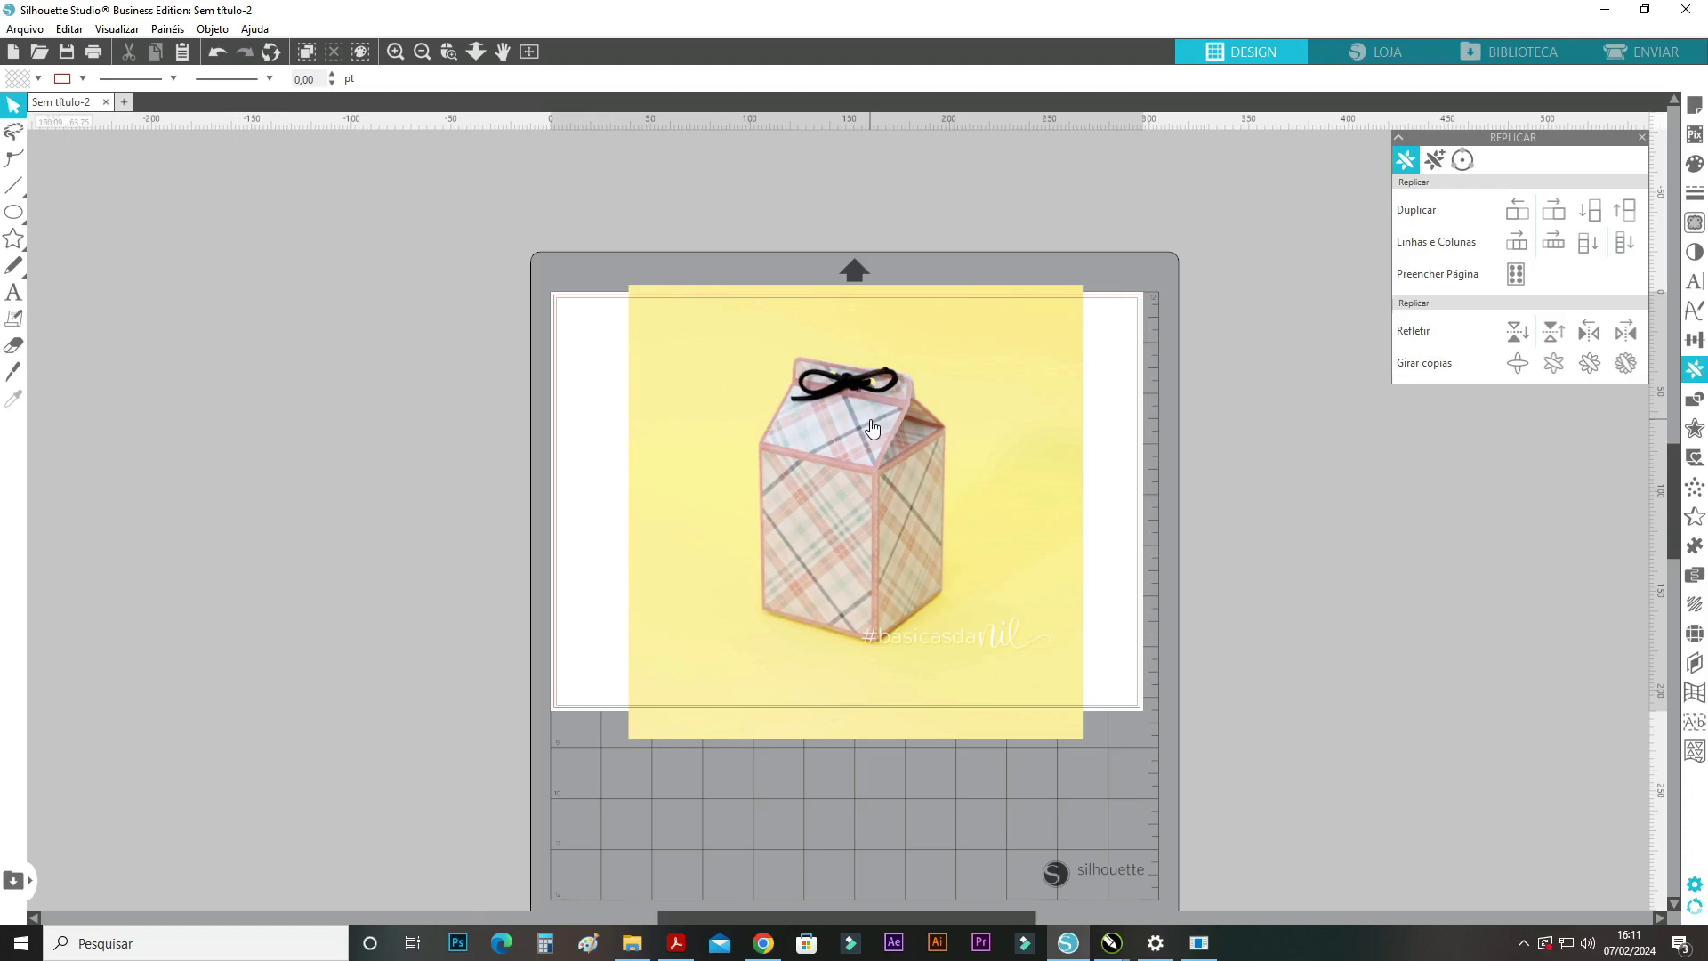
{"action": "left_click", "coordinate": [395, 51]}
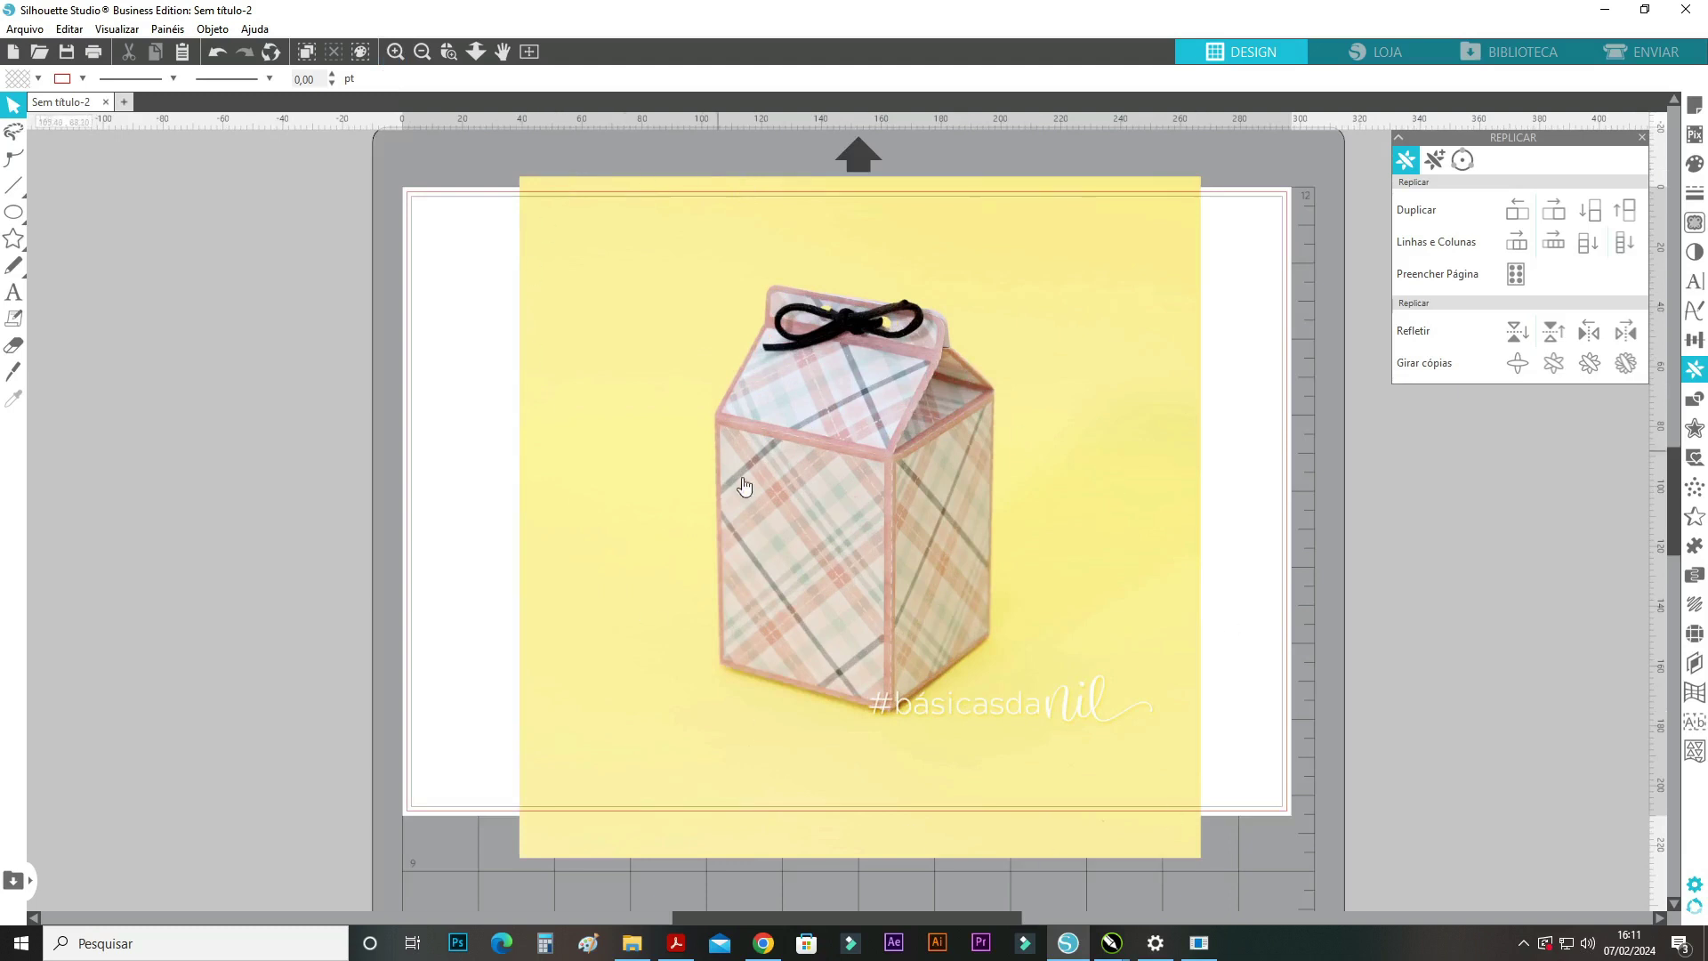
{"action": "left_click", "coordinate": [777, 501]}
{"action": "right_click", "coordinate": [775, 493]}
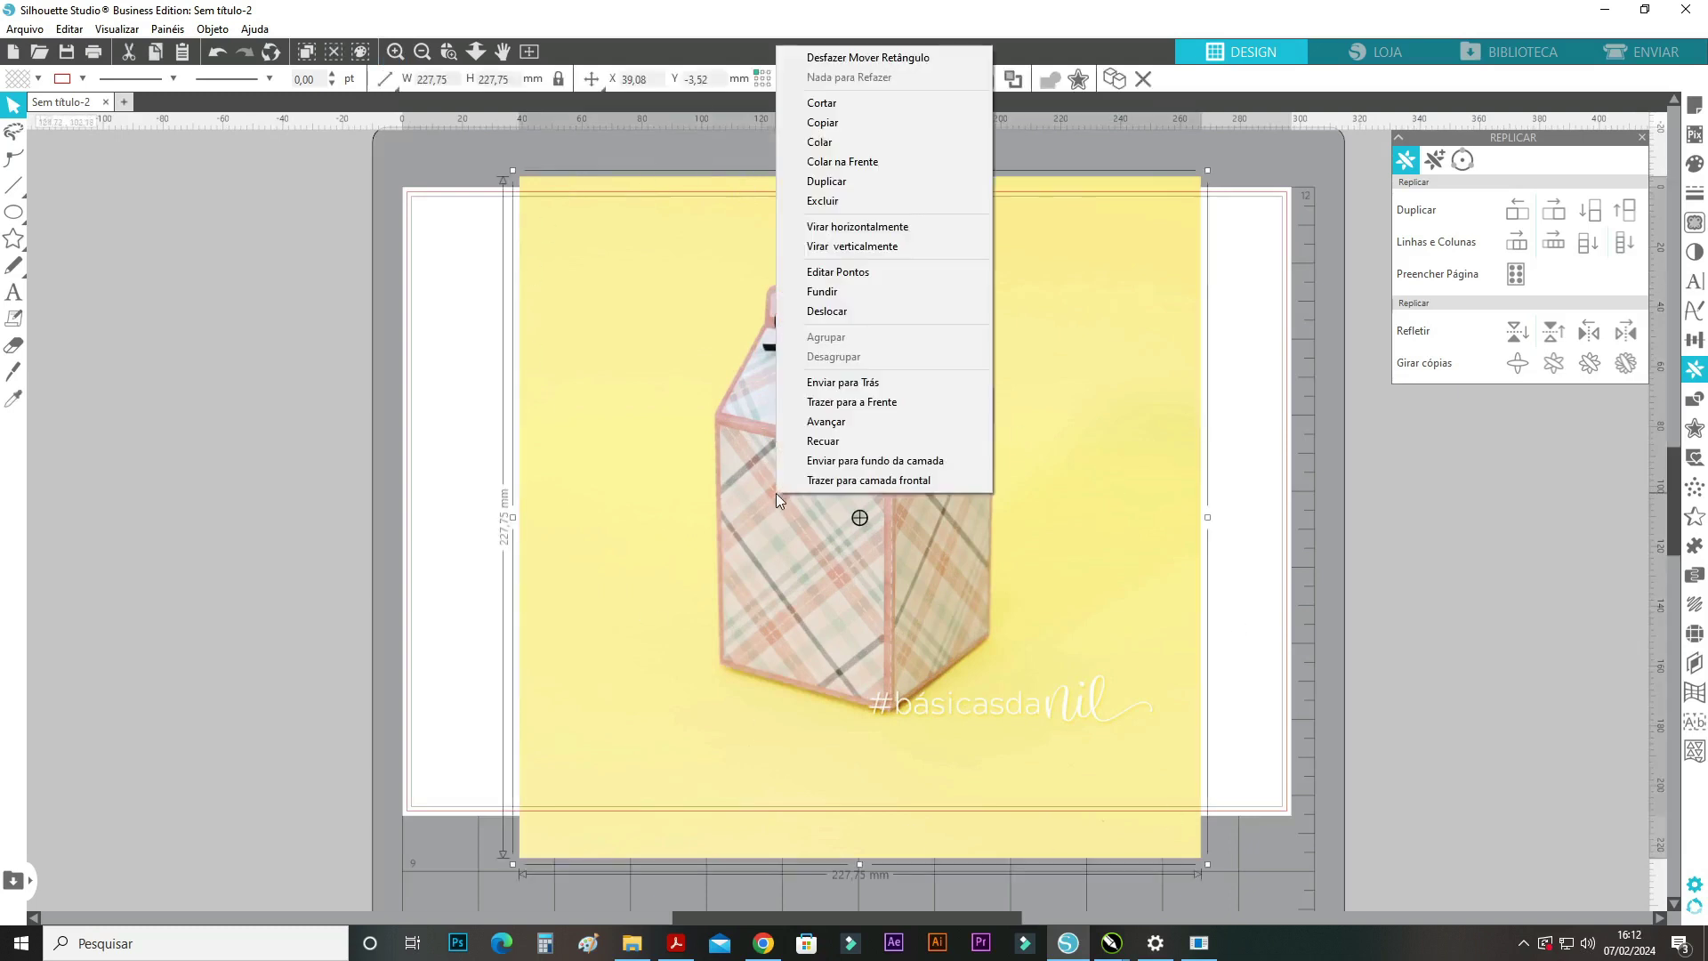
{"action": "left_click", "coordinate": [1258, 535]}
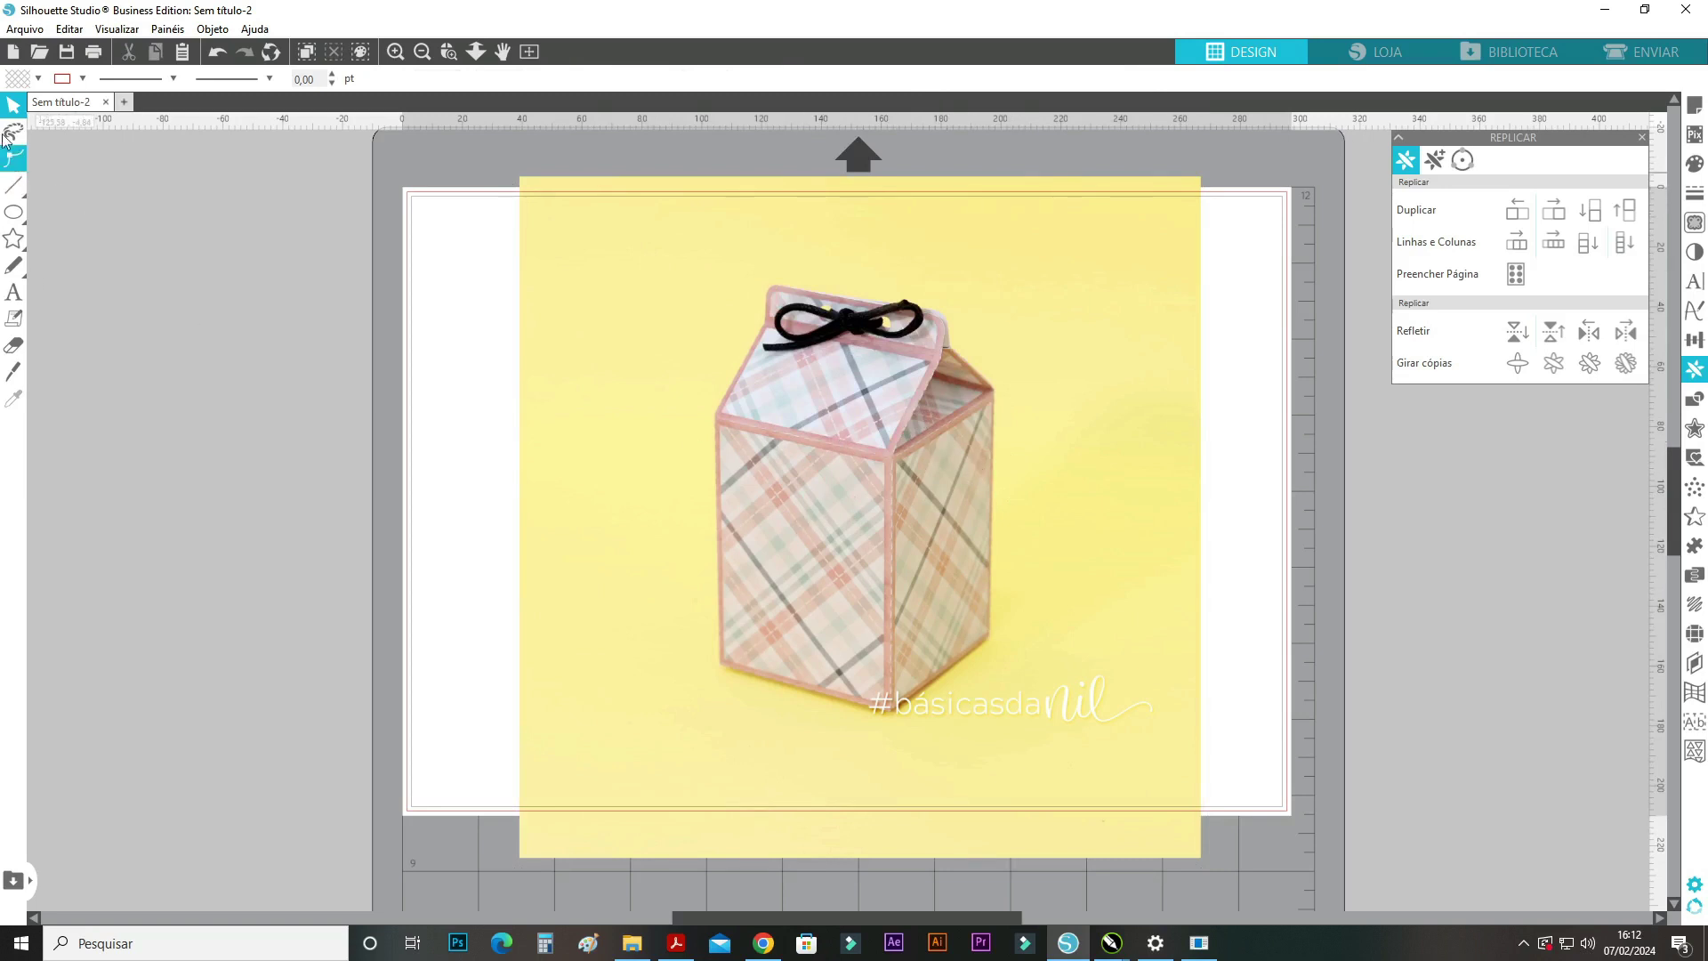
Draw a rectangle about 58 × 91 mm over the front face of the milk box in the photo.
{"action": "mouse_move", "coordinate": [11, 222]}
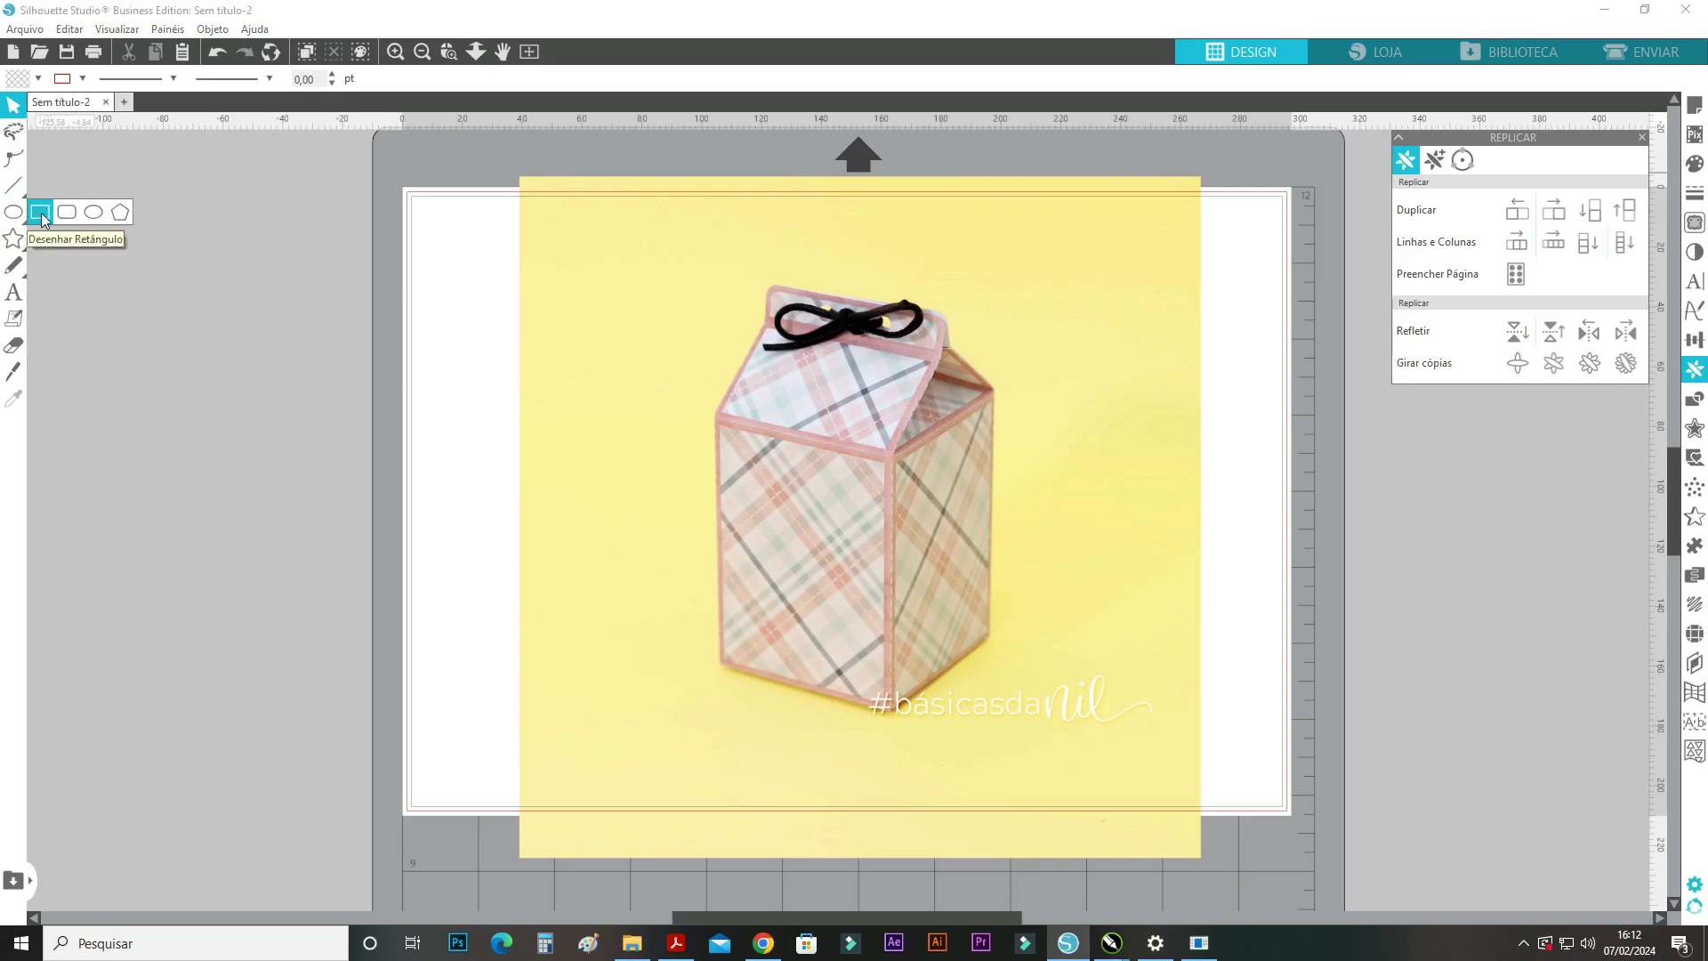
{"action": "left_click", "coordinate": [40, 213]}
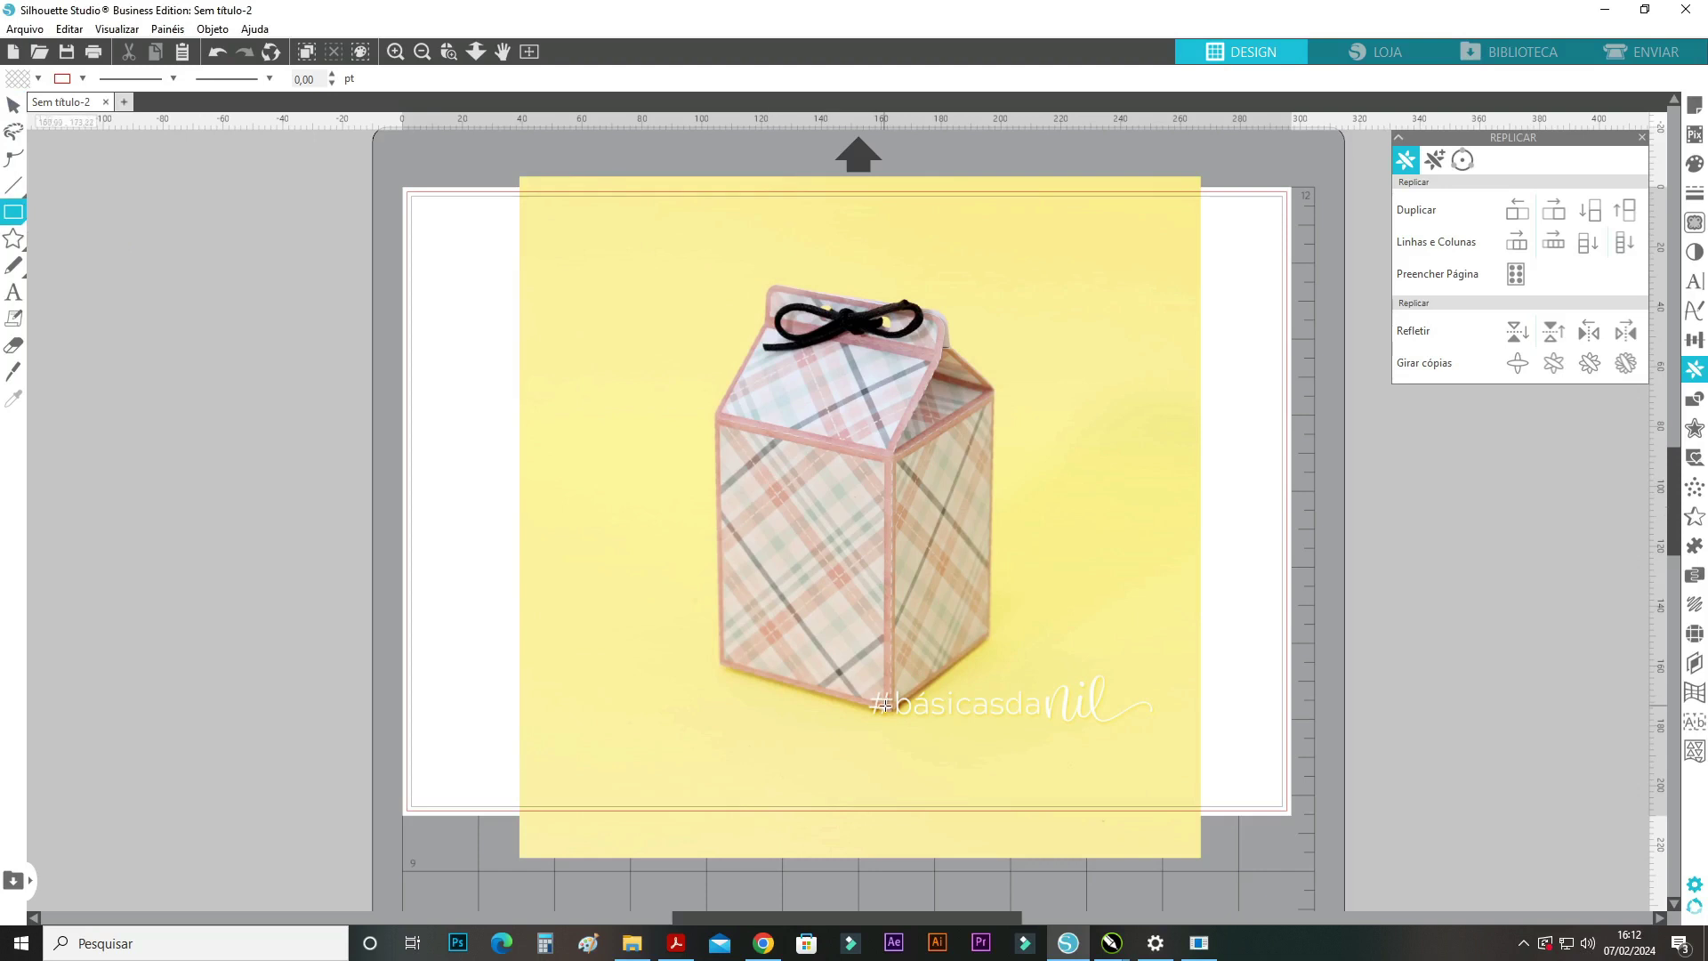
{"action": "left_click_drag", "start_coordinate": [891, 711], "coordinate": [718, 439]}
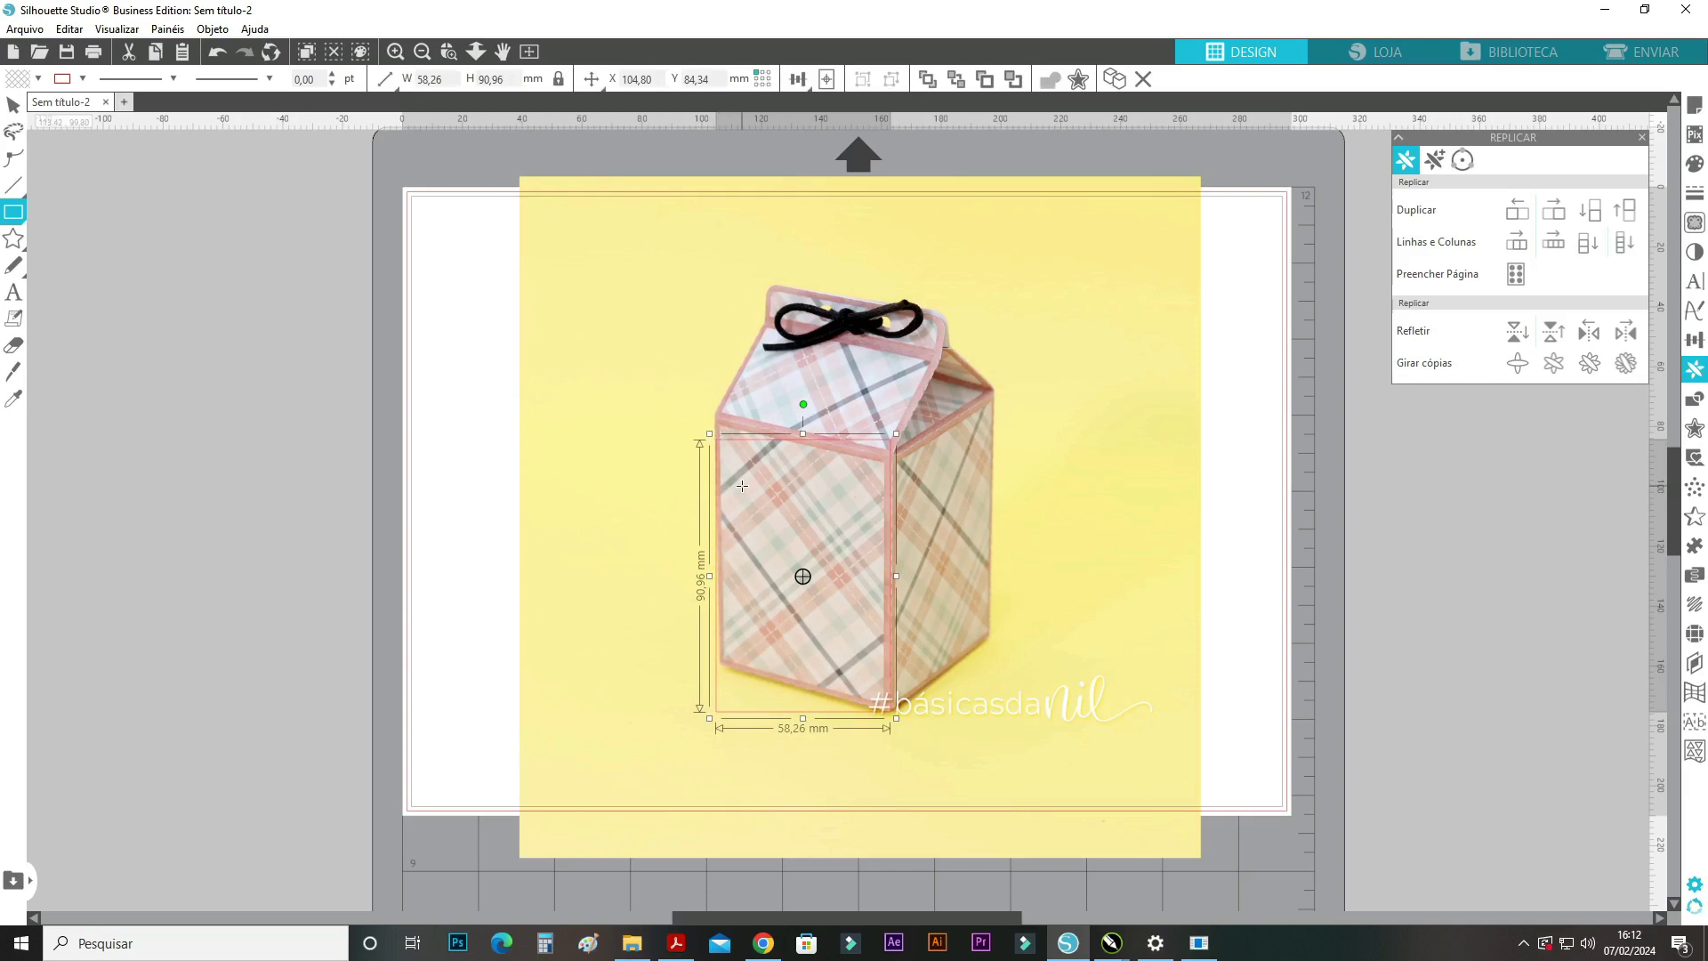
Edit the rectangle's points so its corners match the corners of the box's front face, then deselect it.
{"action": "left_click", "coordinate": [14, 159]}
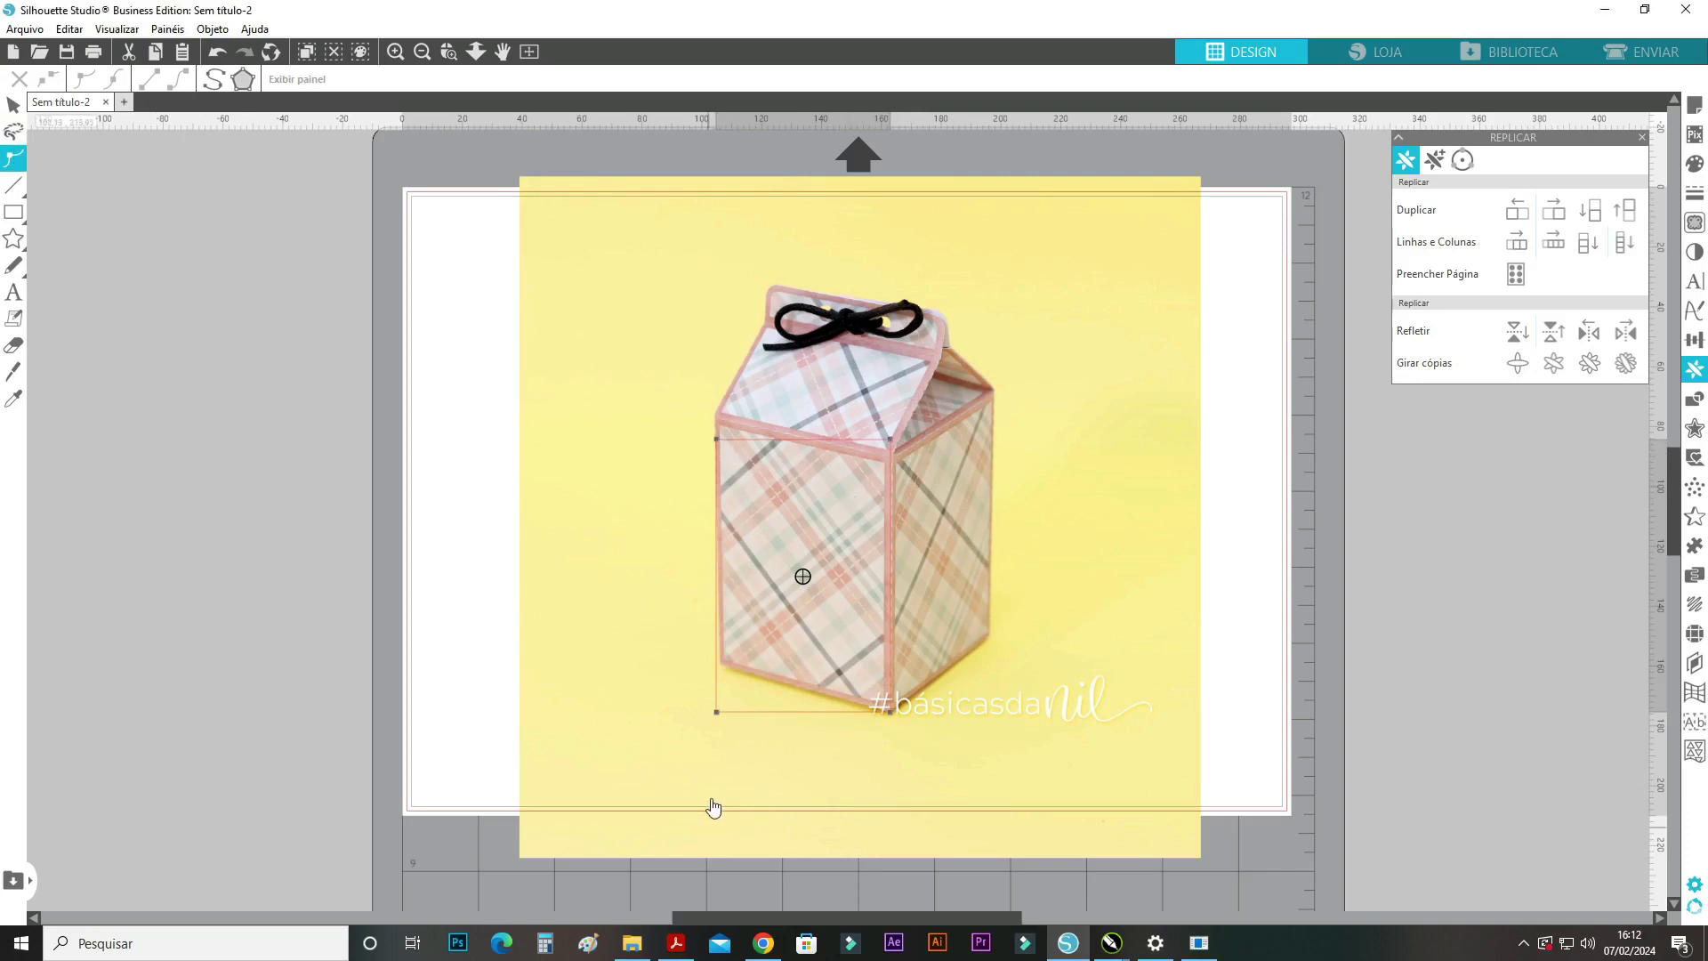
{"action": "left_click", "coordinate": [890, 448]}
{"action": "left_click_drag", "start_coordinate": [890, 449], "coordinate": [890, 457]}
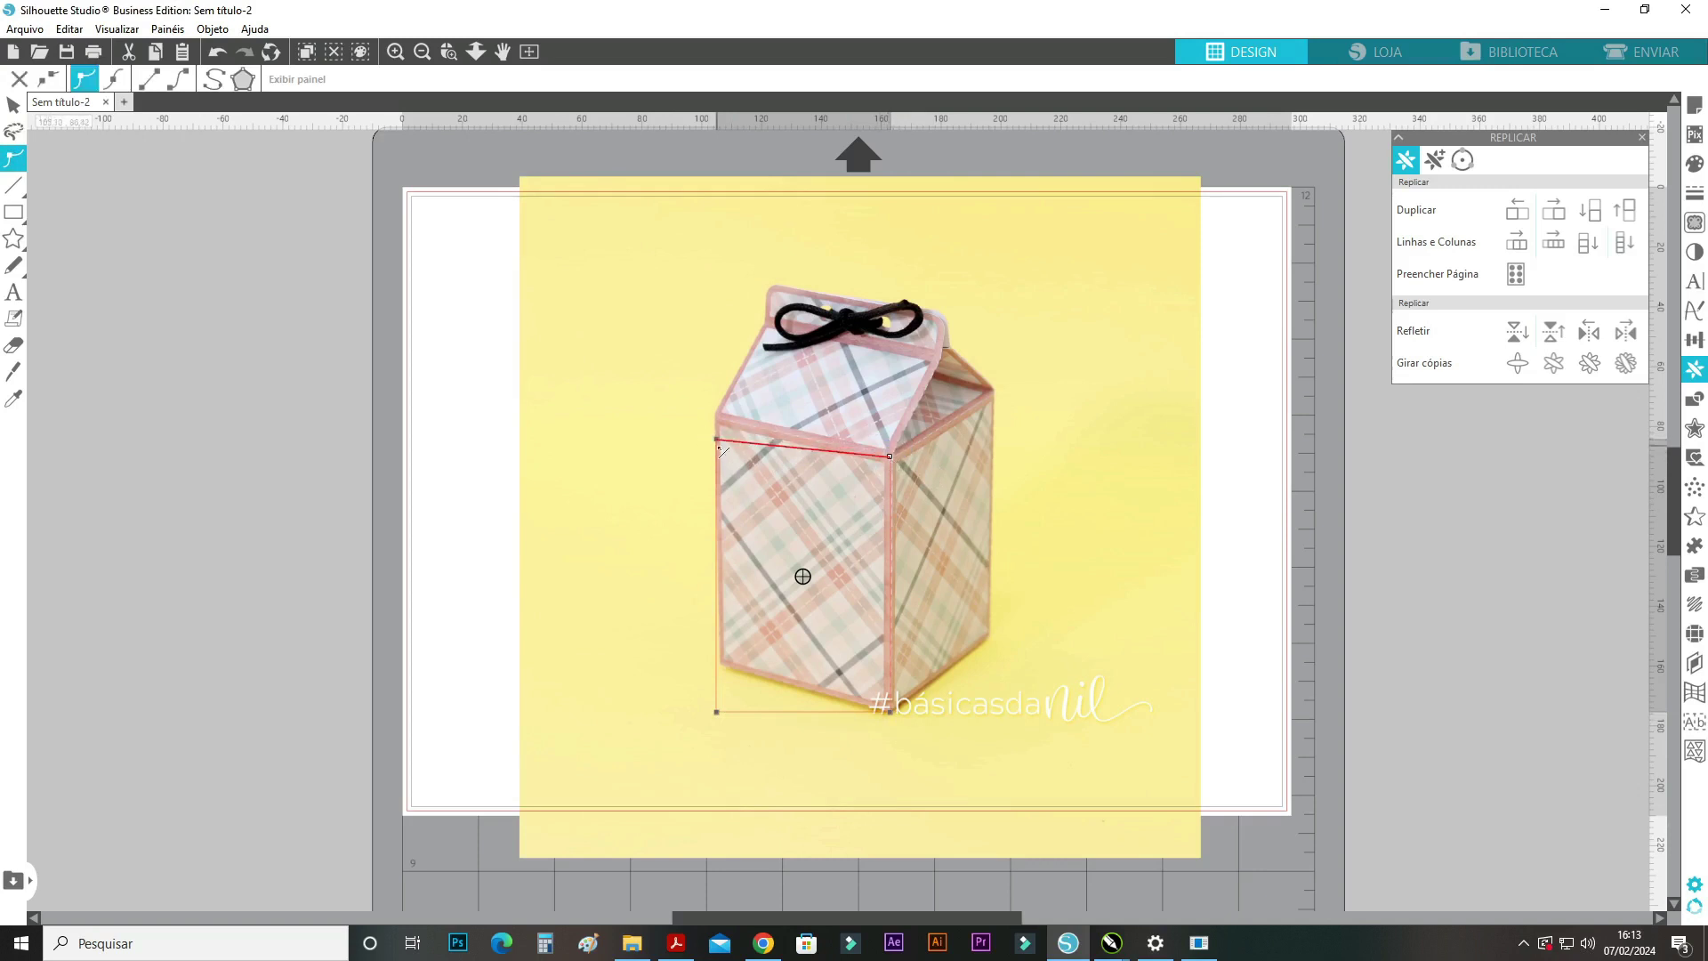
{"action": "left_click_drag", "start_coordinate": [718, 442], "coordinate": [715, 417]}
{"action": "left_click_drag", "start_coordinate": [718, 711], "coordinate": [719, 664]}
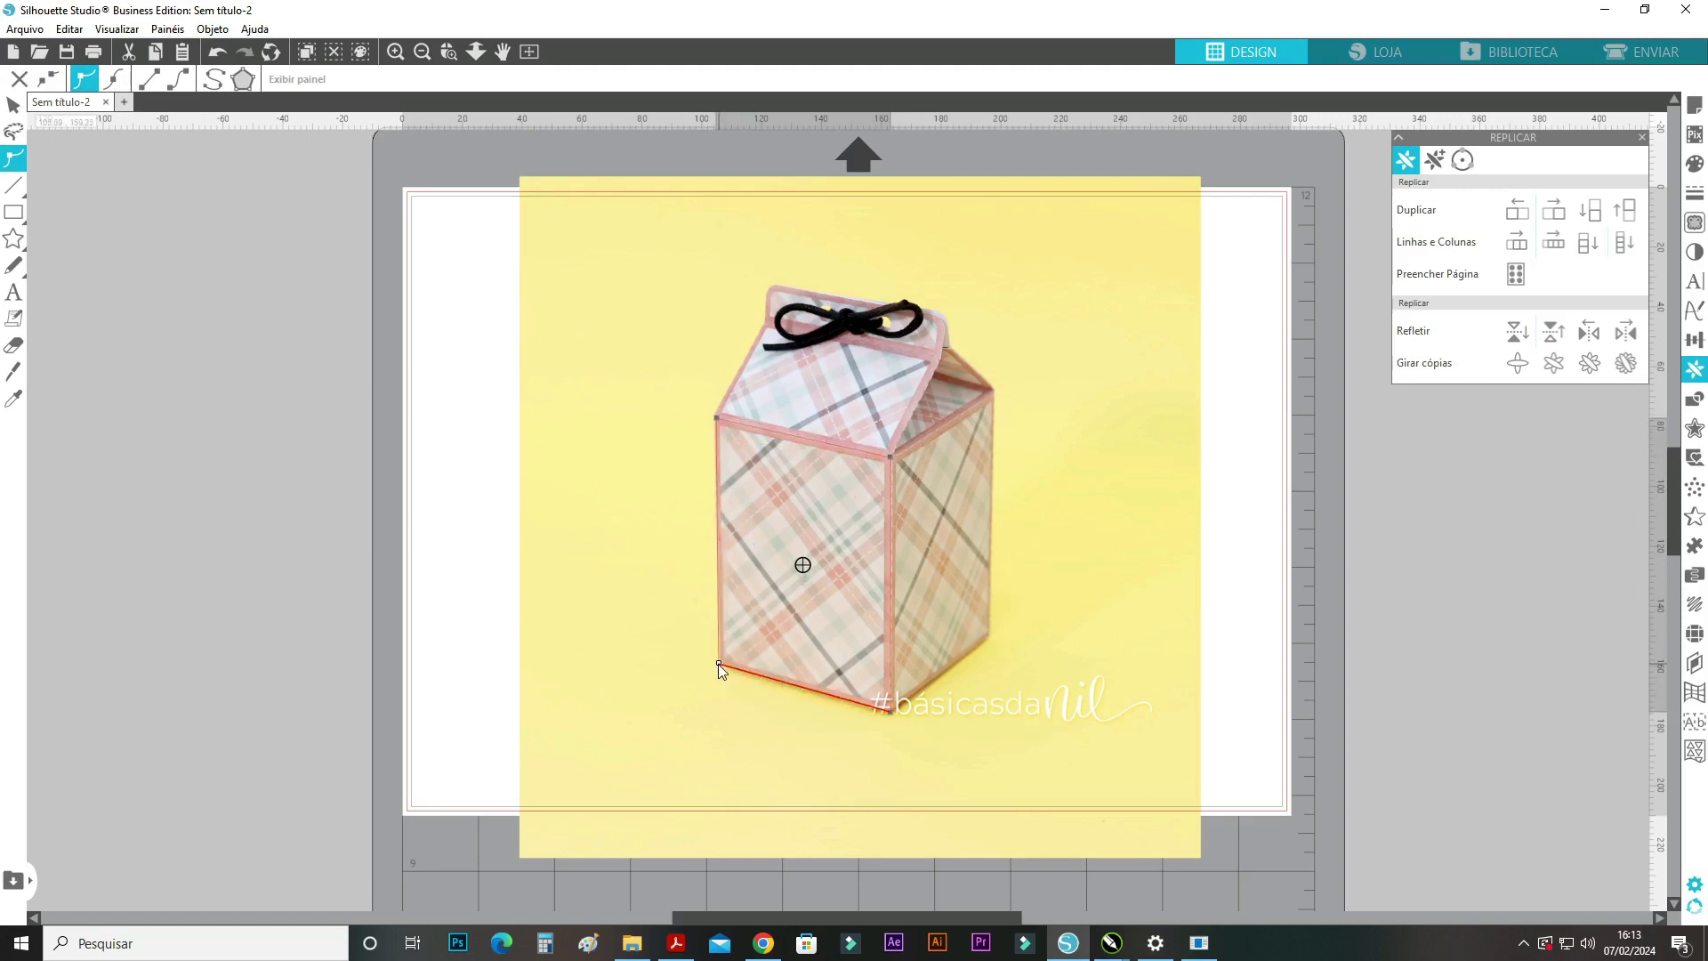
{"action": "left_click", "coordinate": [398, 475]}
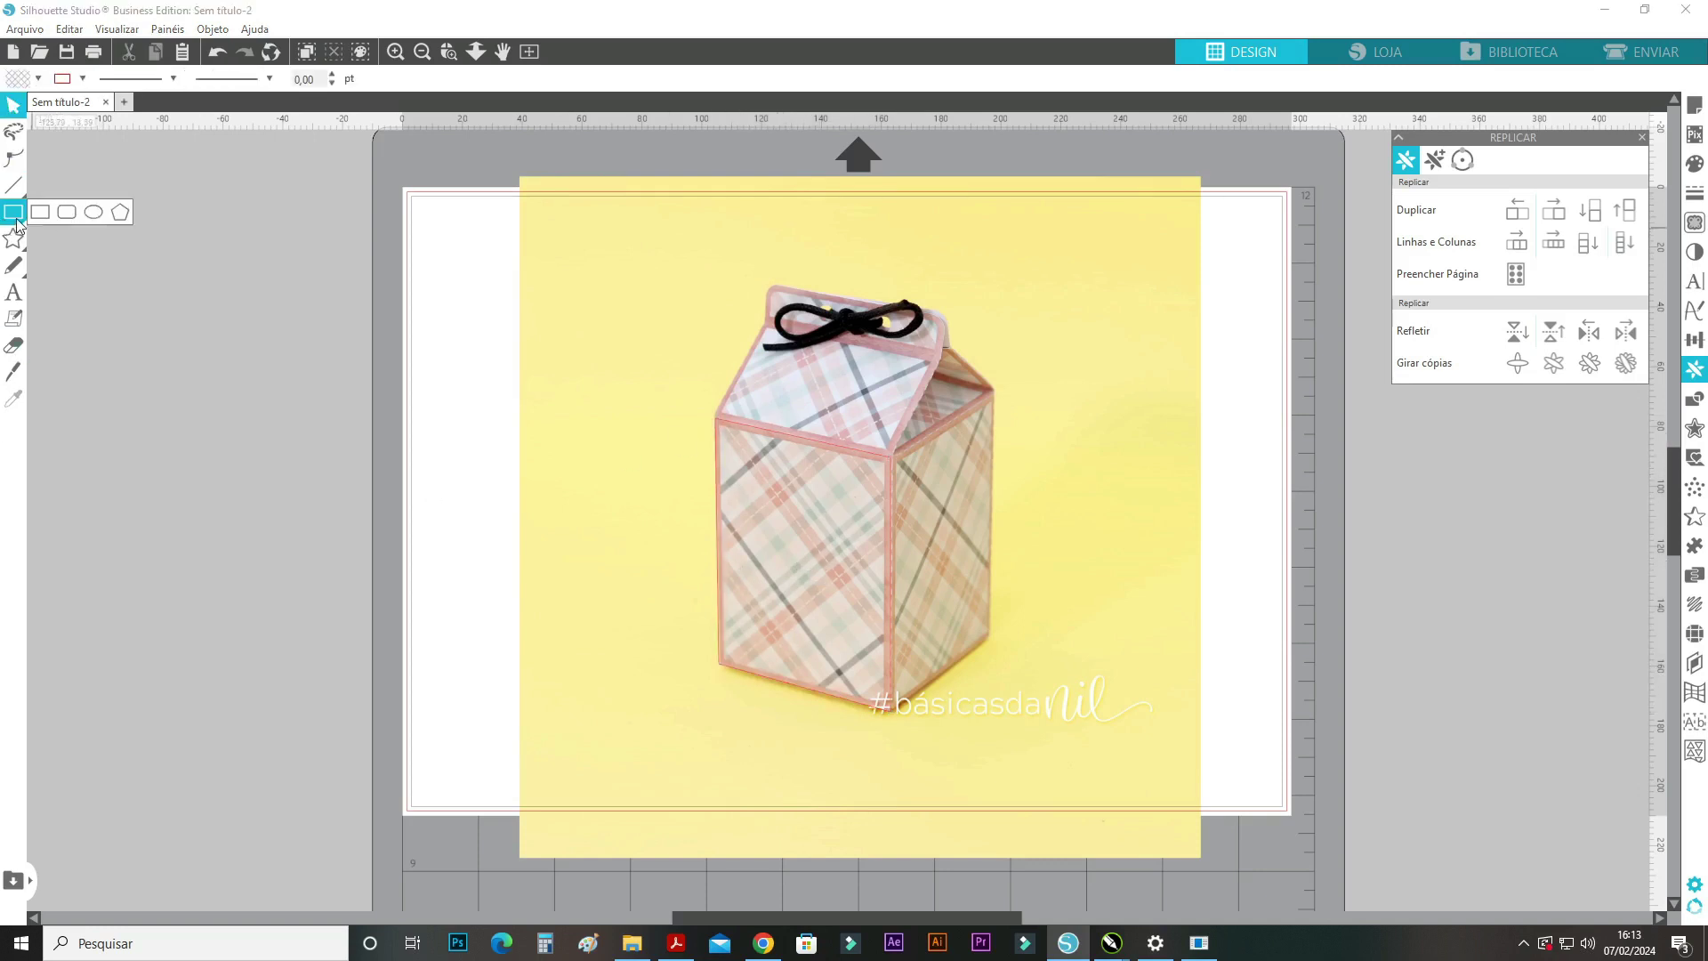
Draw a rectangle about 34 × 85 mm over the box's side face and move its points onto that face's corners.
{"action": "left_click", "coordinate": [40, 213]}
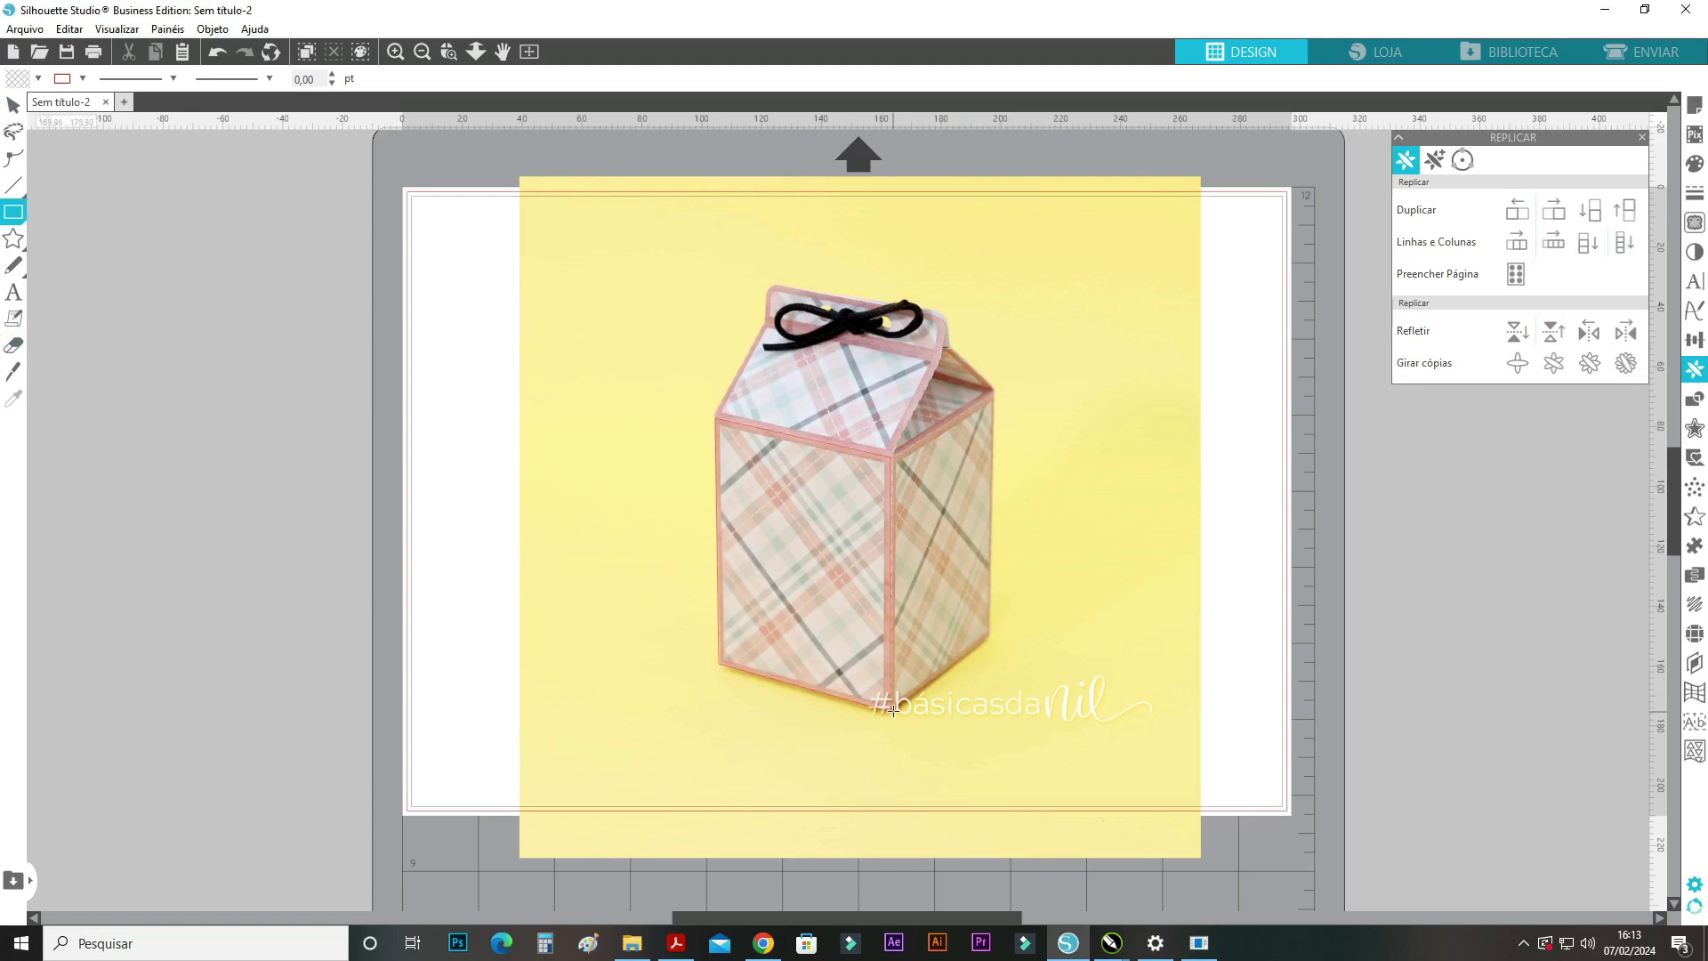
{"action": "mouse_move", "coordinate": [889, 712]}
{"action": "left_mouse_down"}
{"action": "mouse_move", "coordinate": [980, 525]}
{"action": "mouse_move", "coordinate": [993, 458]}
{"action": "left_mouse_up"}
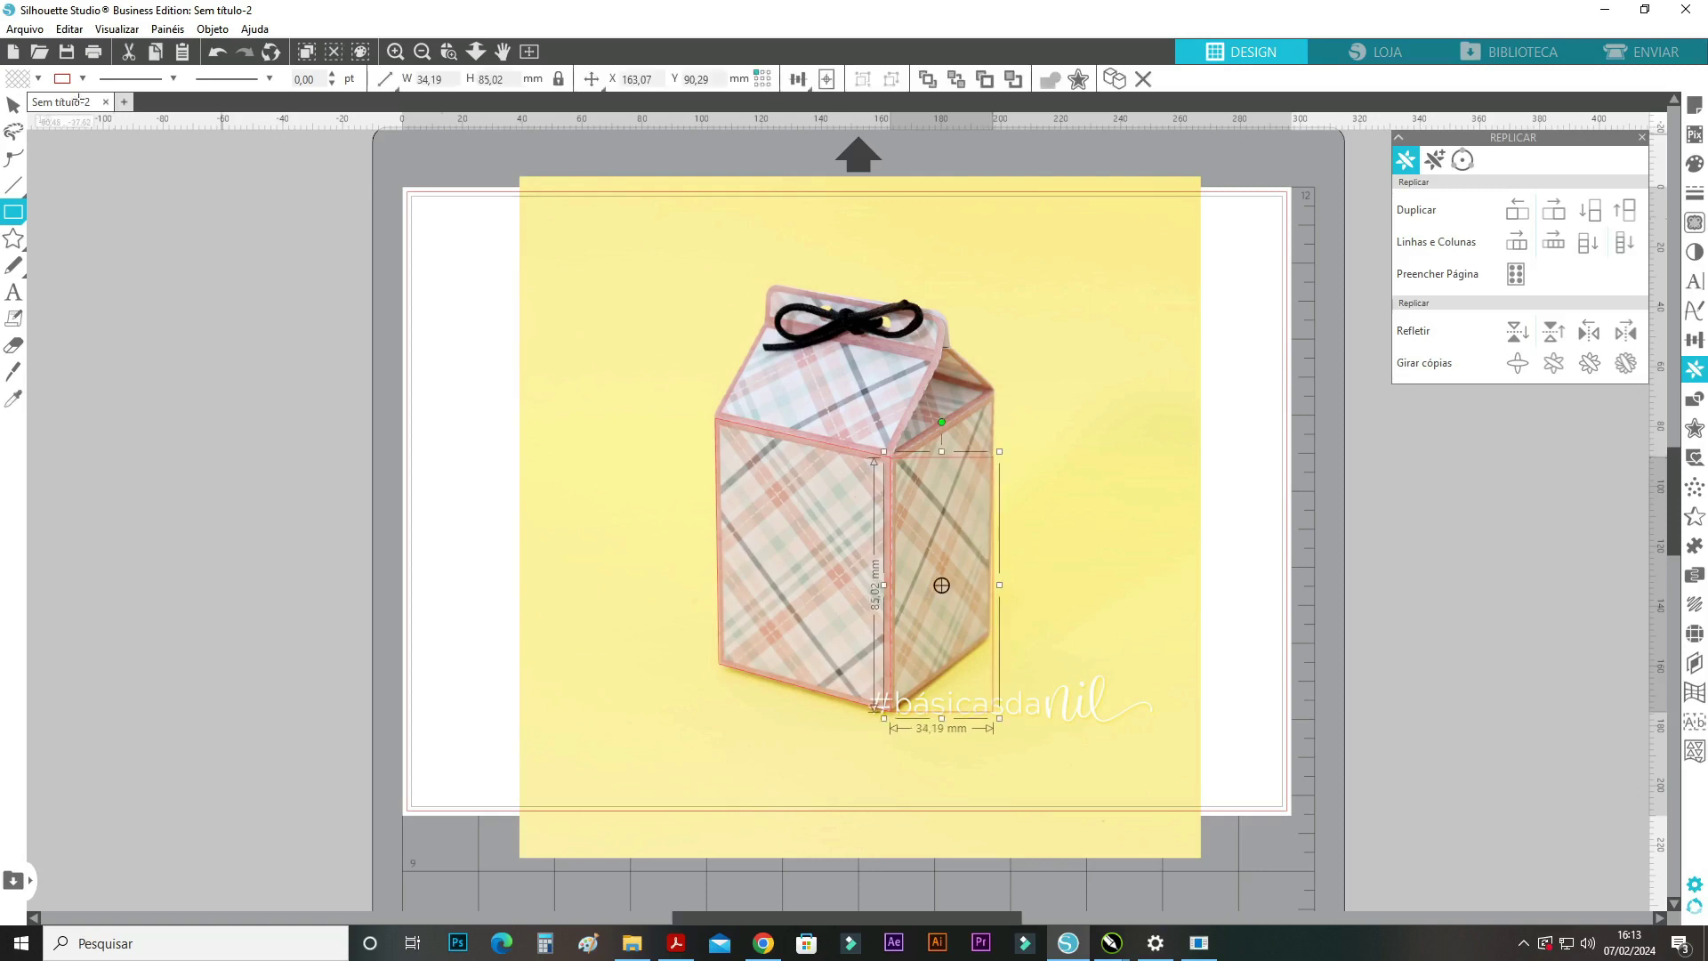
{"action": "left_click", "coordinate": [14, 168]}
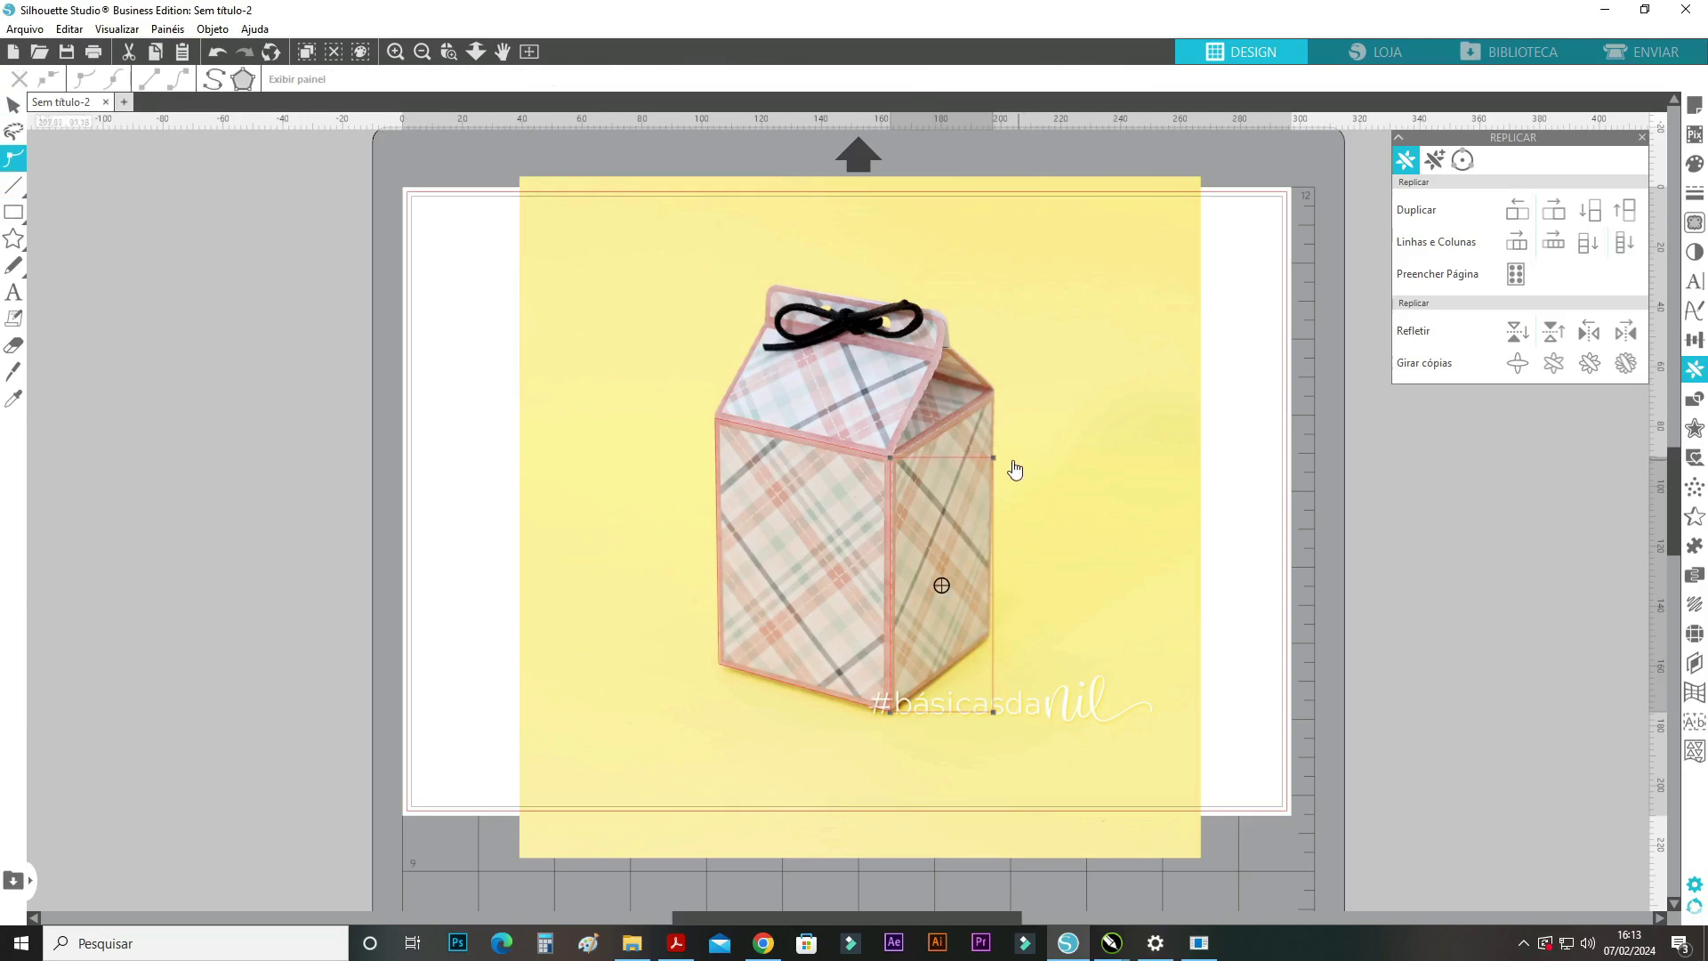
{"action": "left_click_drag", "start_coordinate": [997, 460], "coordinate": [997, 395]}
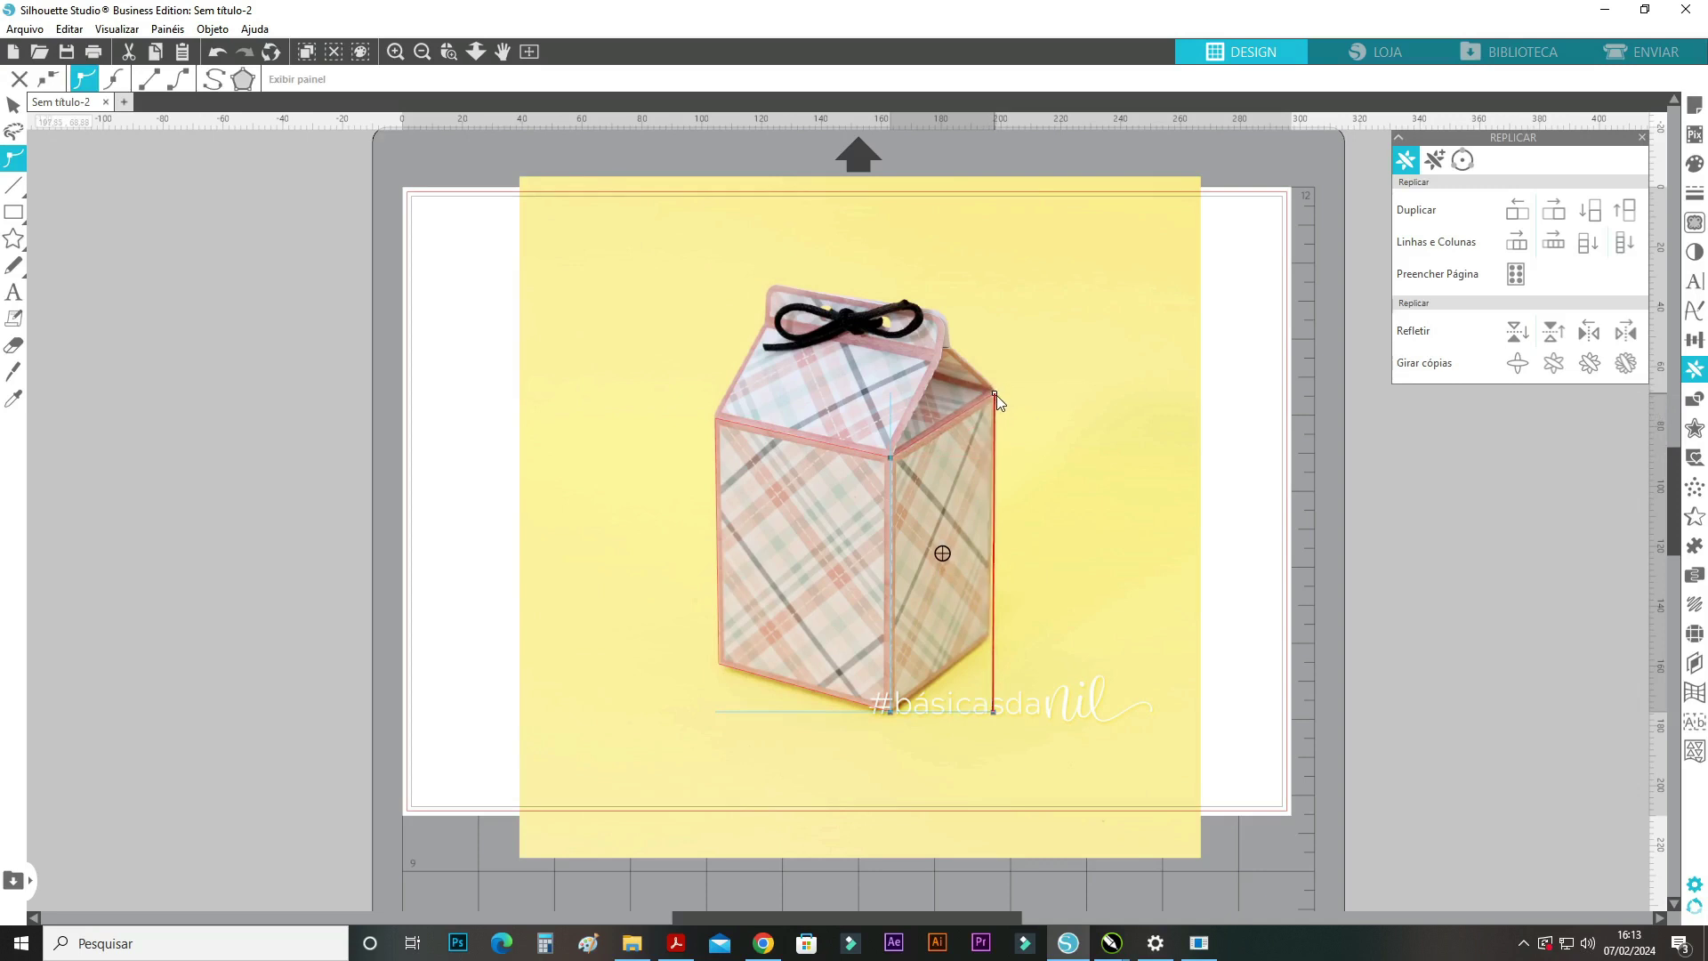
{"action": "left_click_drag", "start_coordinate": [996, 716], "coordinate": [990, 637]}
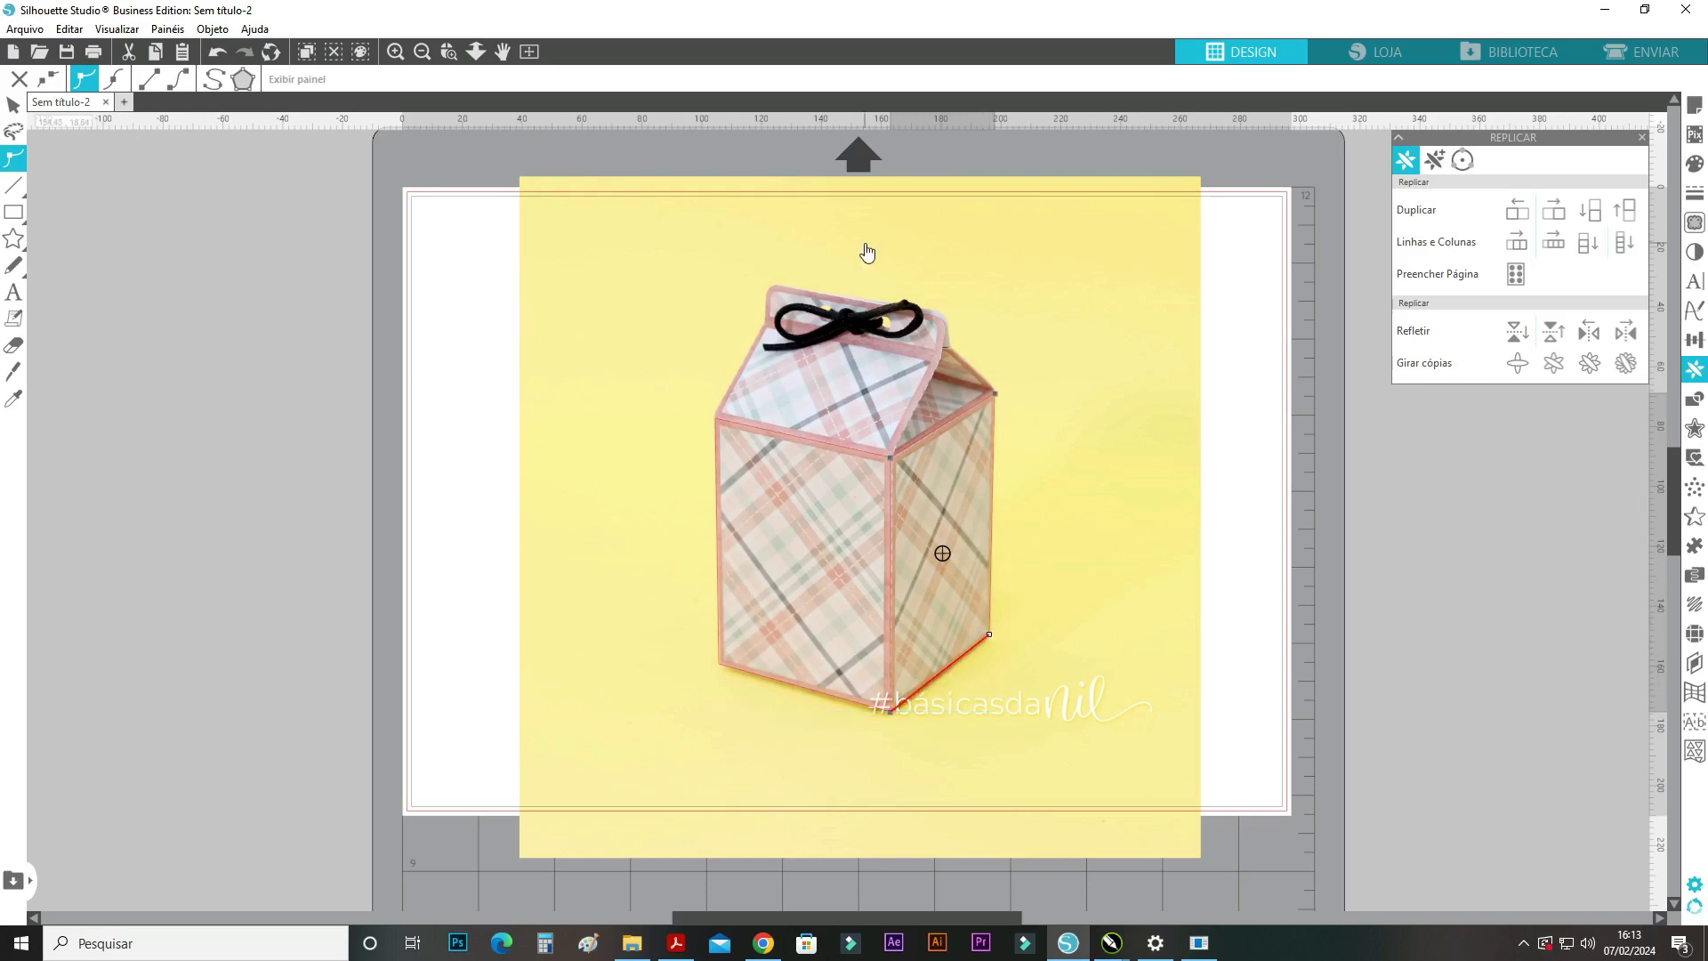
Draw a rectangle about 75 × 21 mm over the sloped front roof panel of the box.
{"action": "mouse_move", "coordinate": [13, 212]}
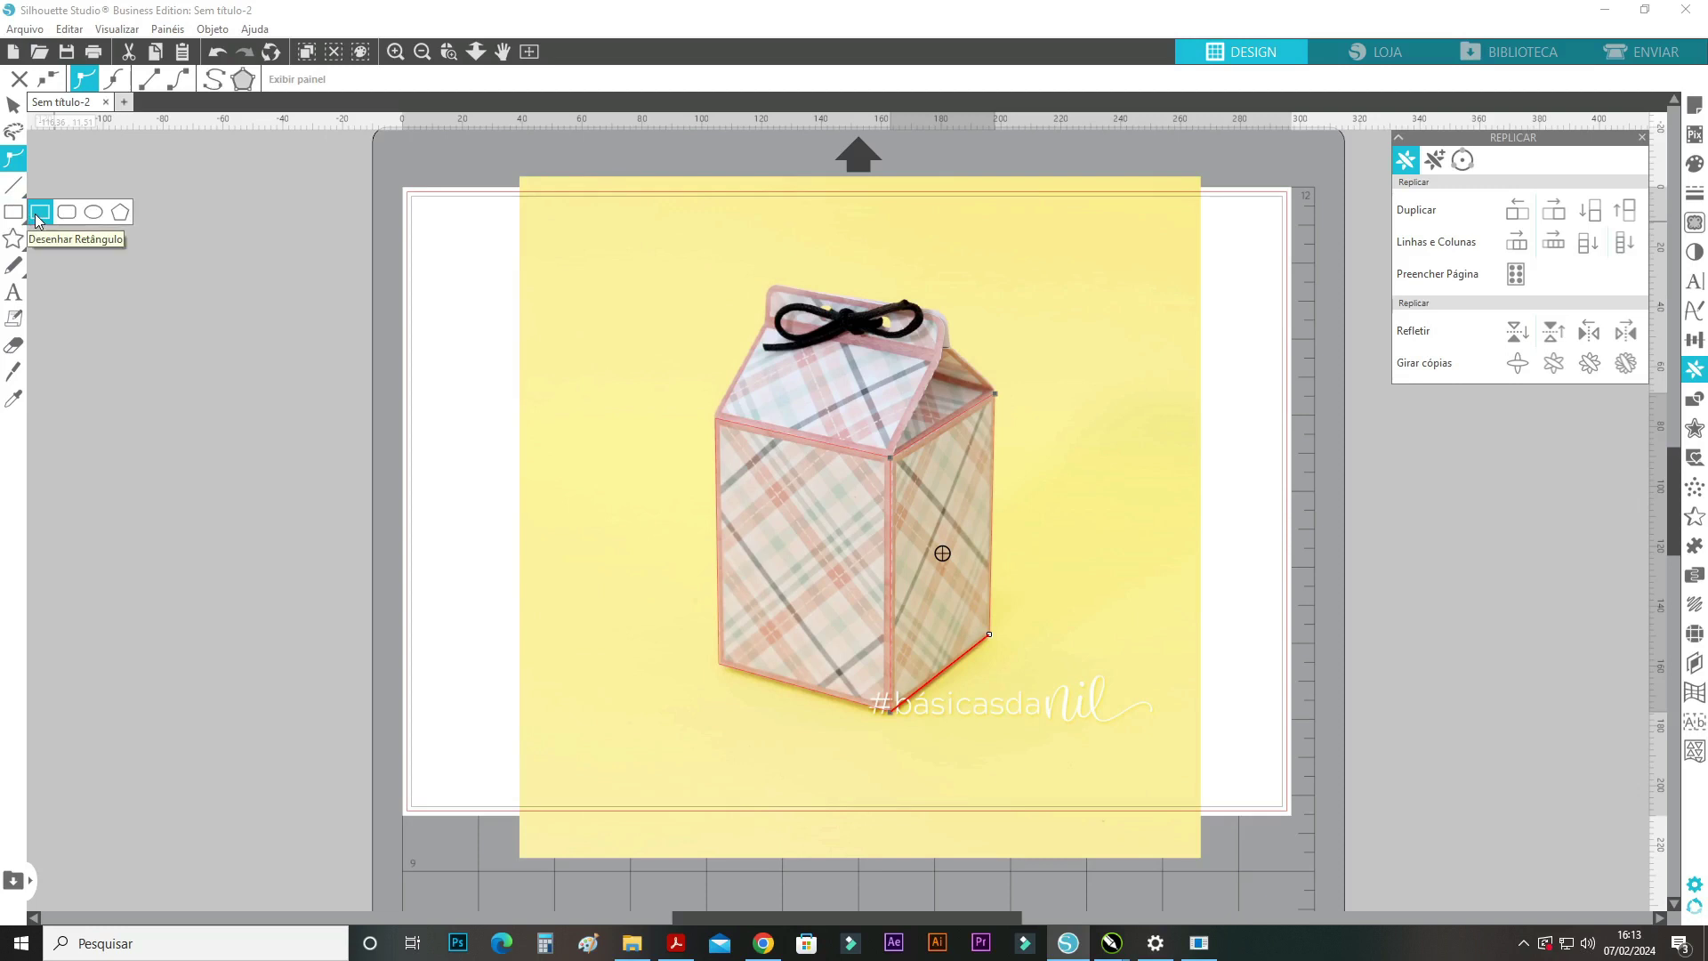
{"action": "left_click", "coordinate": [38, 213]}
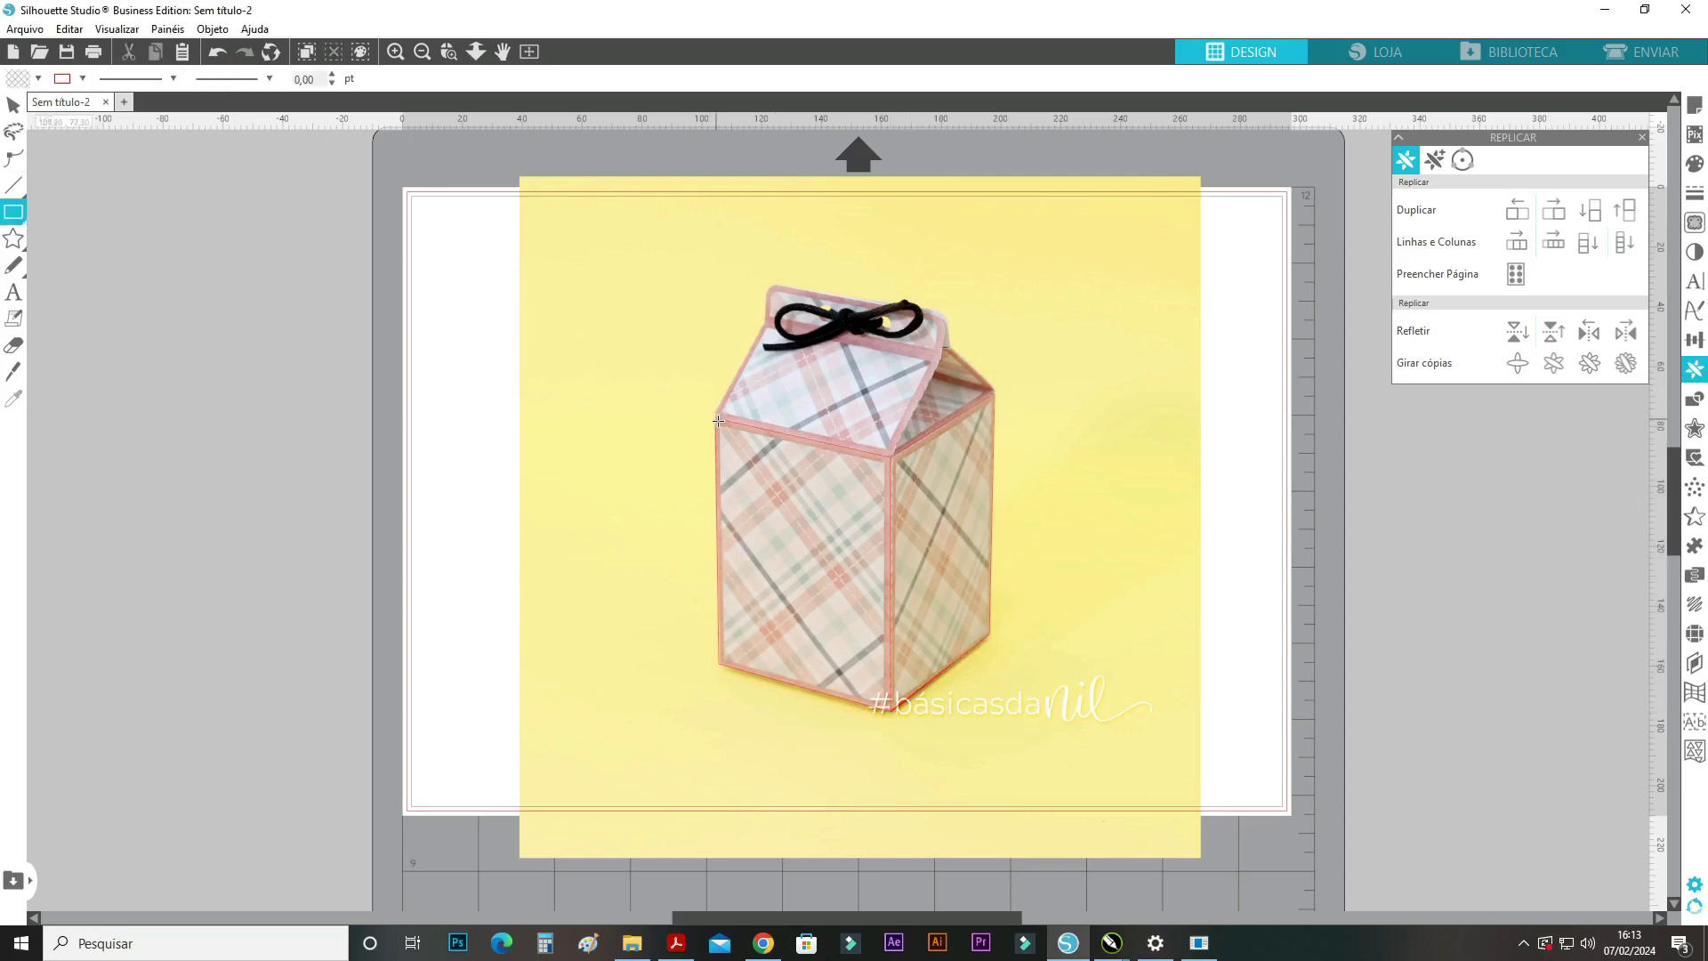
{"action": "mouse_move", "coordinate": [715, 419]}
{"action": "left_mouse_down"}
{"action": "mouse_move", "coordinate": [786, 331]}
{"action": "mouse_move", "coordinate": [939, 356]}
{"action": "left_mouse_up"}
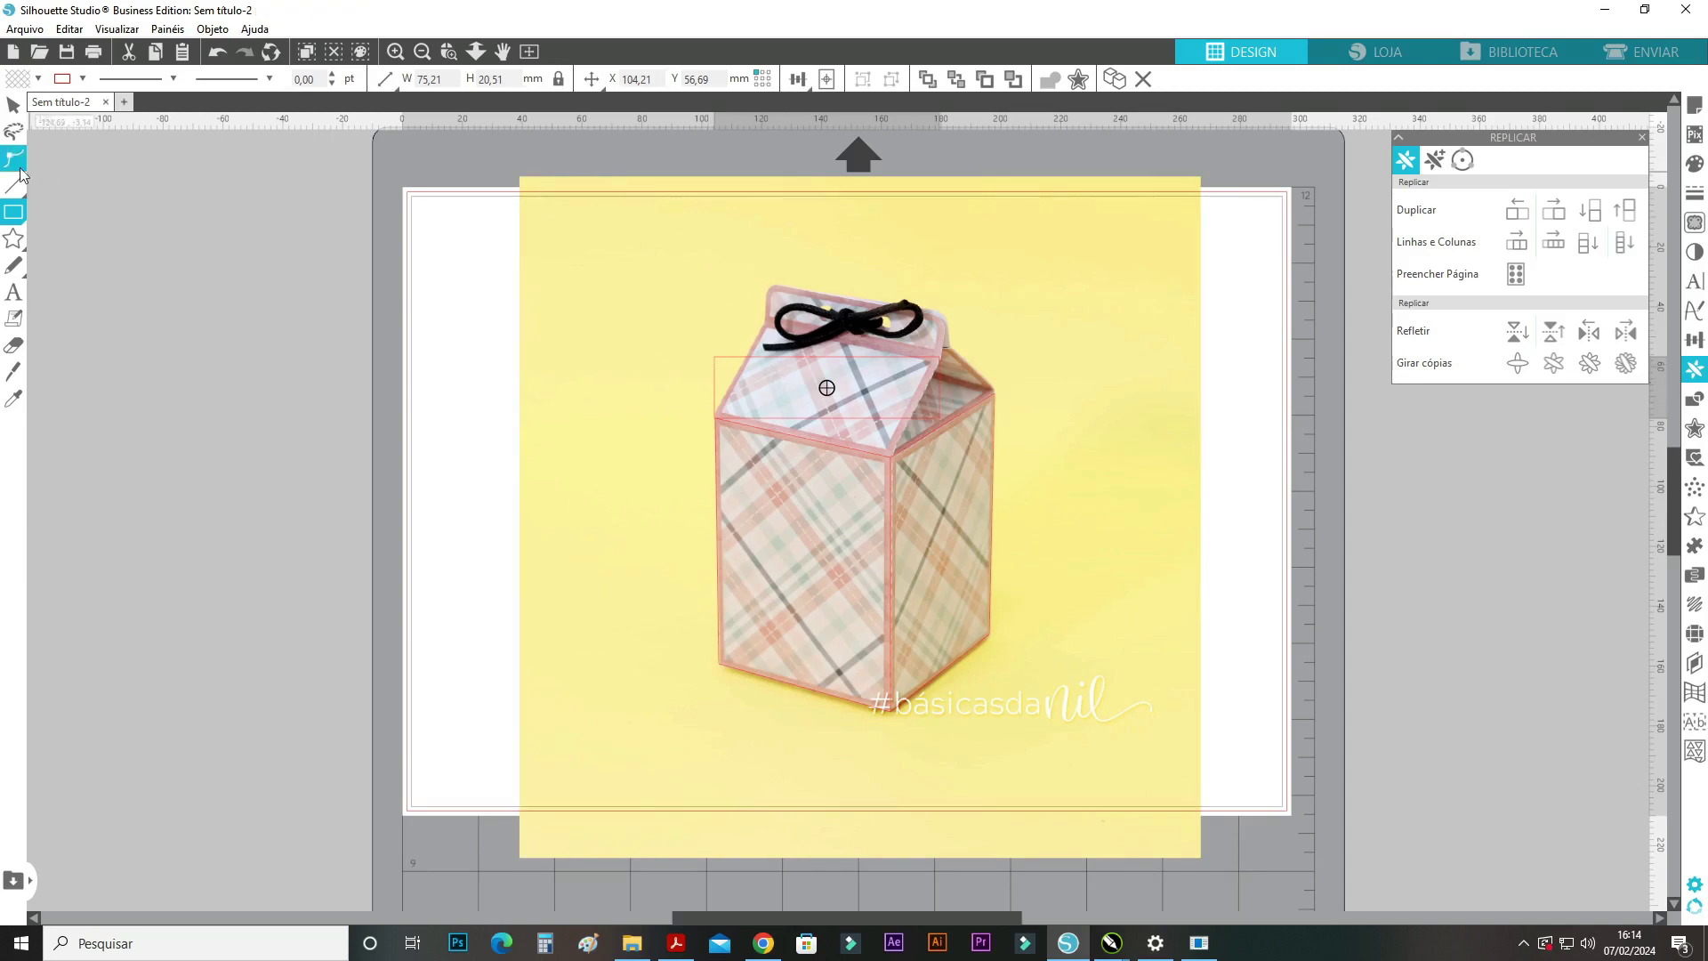
Edit the roof rectangle's points so its corners match the slanted outline of the front roof panel.
{"action": "left_click", "coordinate": [14, 160]}
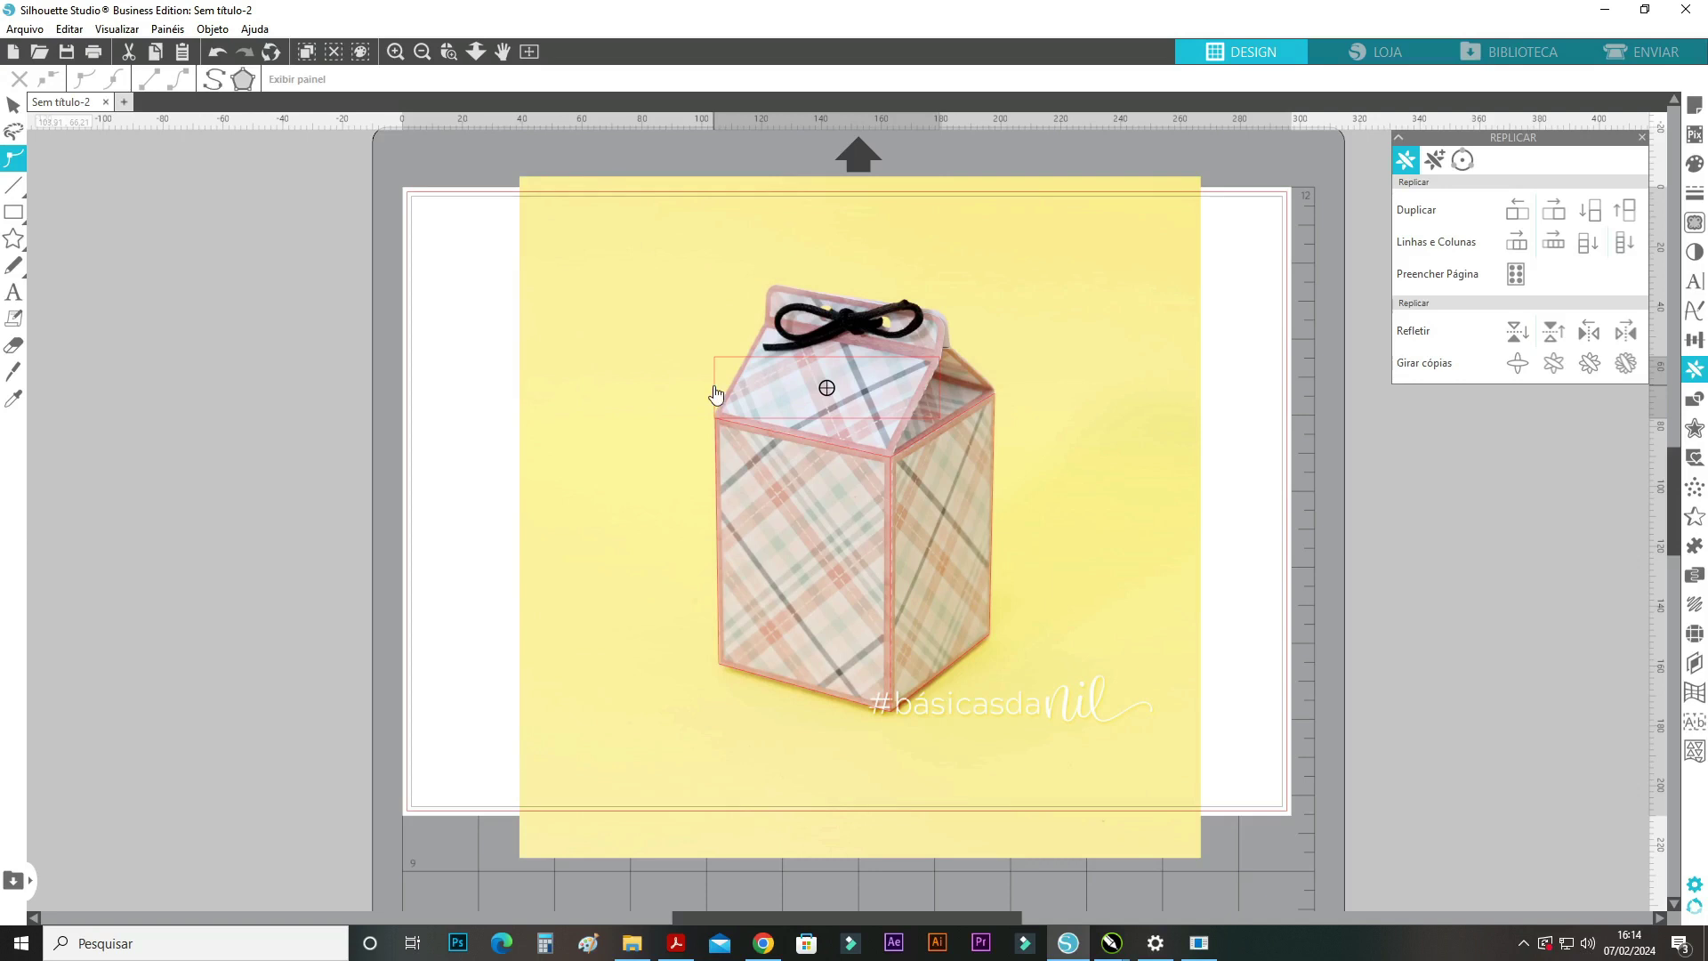
{"action": "key", "text": "Escape"}
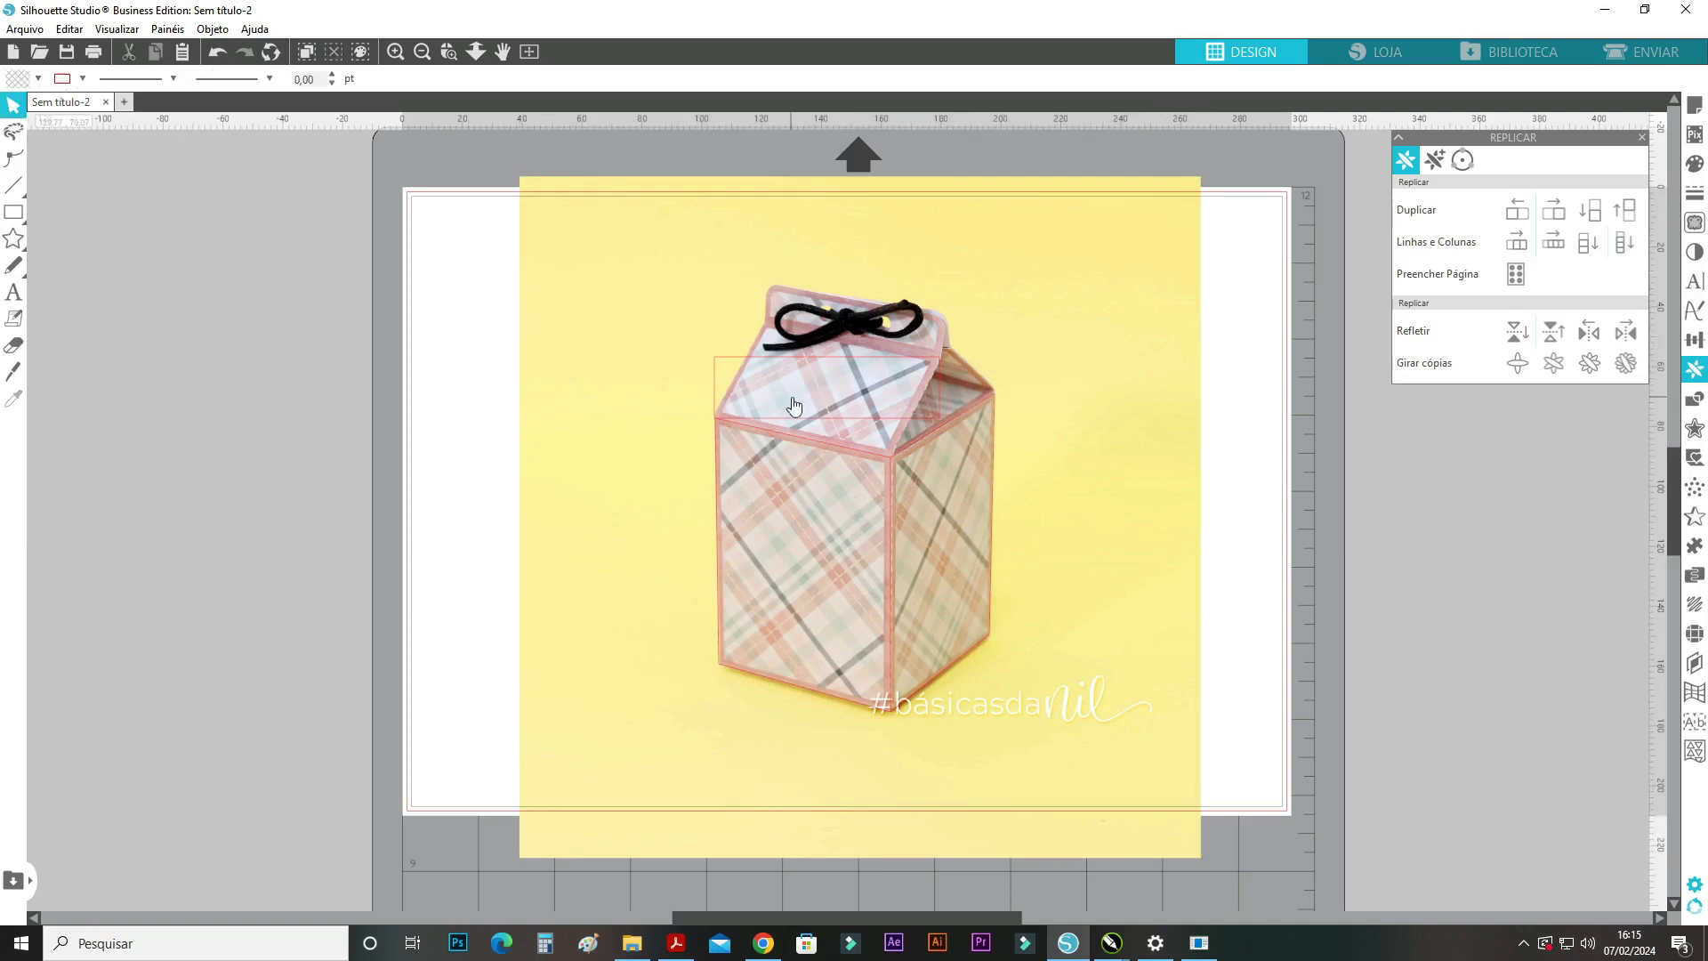
{"action": "left_click", "coordinate": [716, 390]}
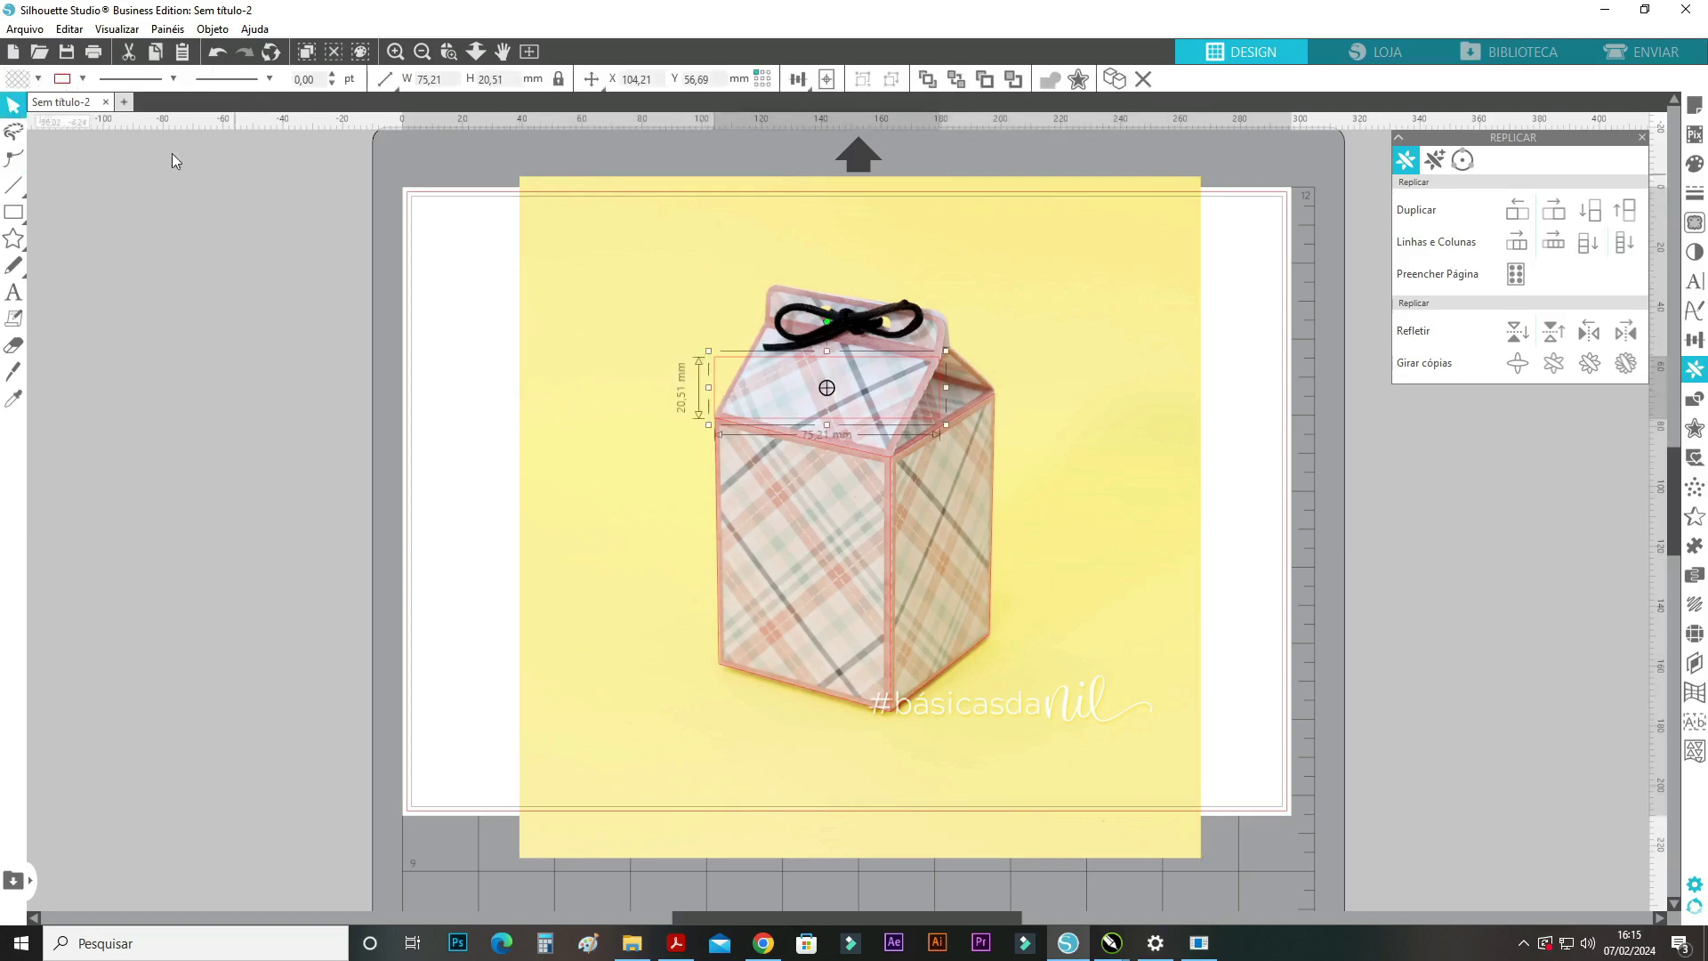
{"action": "left_click", "coordinate": [13, 159]}
{"action": "left_click_drag", "start_coordinate": [717, 360], "coordinate": [766, 324]}
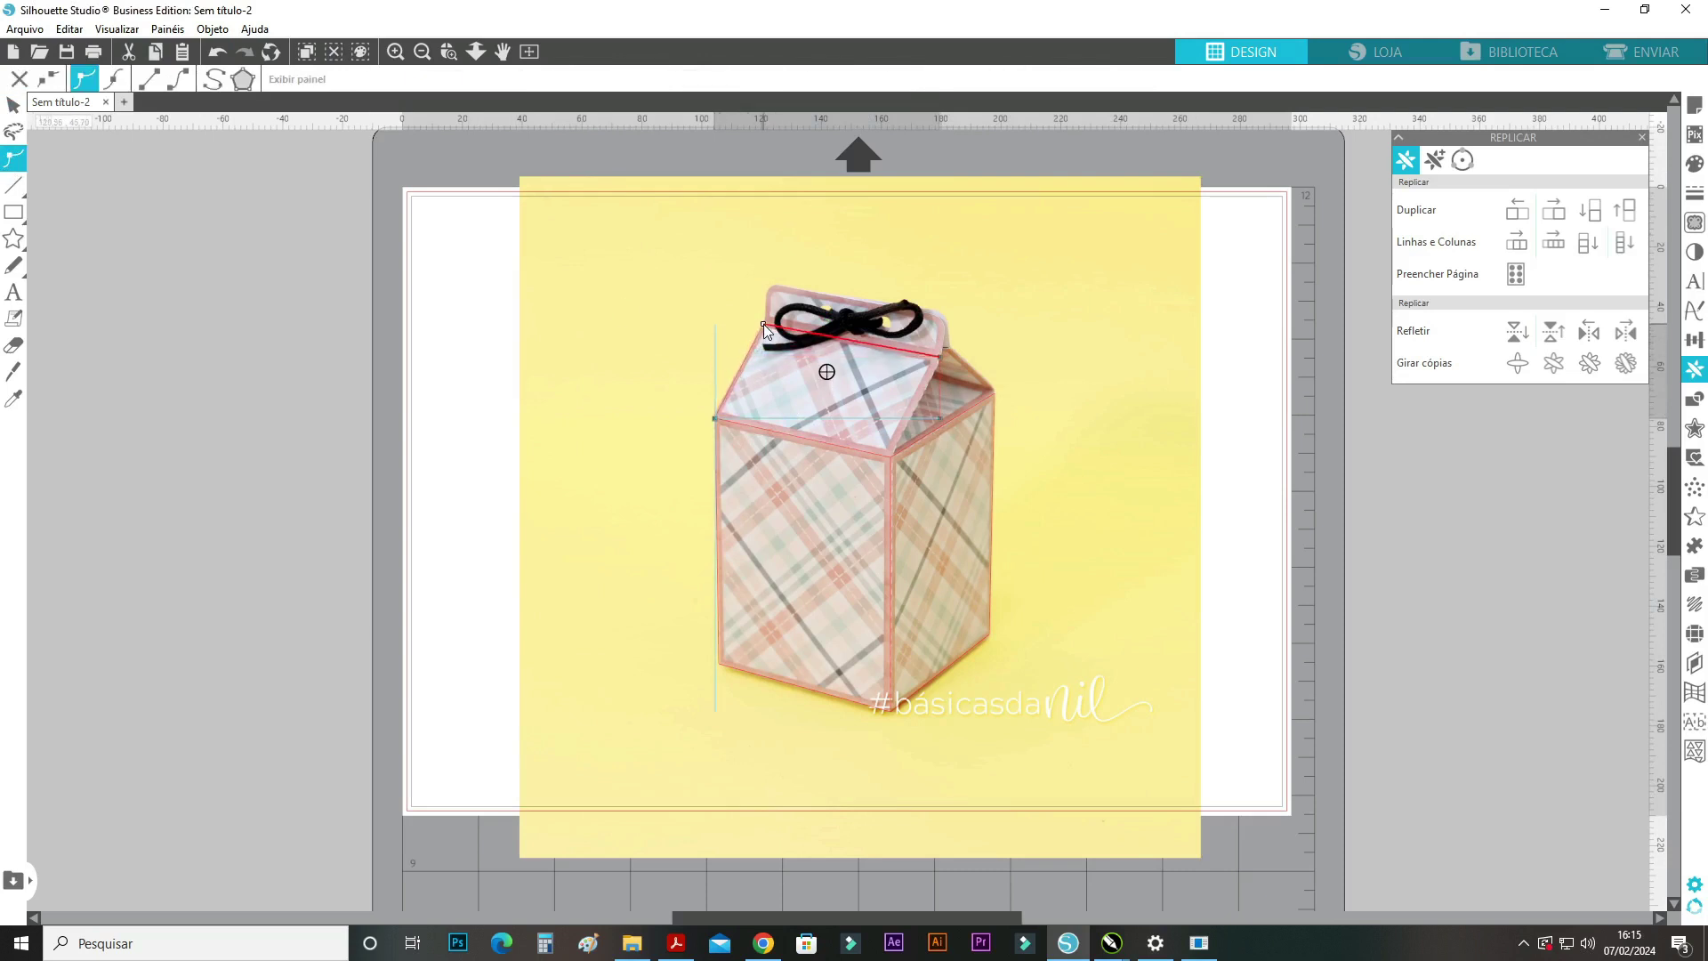
{"action": "left_click_drag", "start_coordinate": [940, 419], "coordinate": [893, 456]}
{"action": "left_click", "coordinate": [941, 358]}
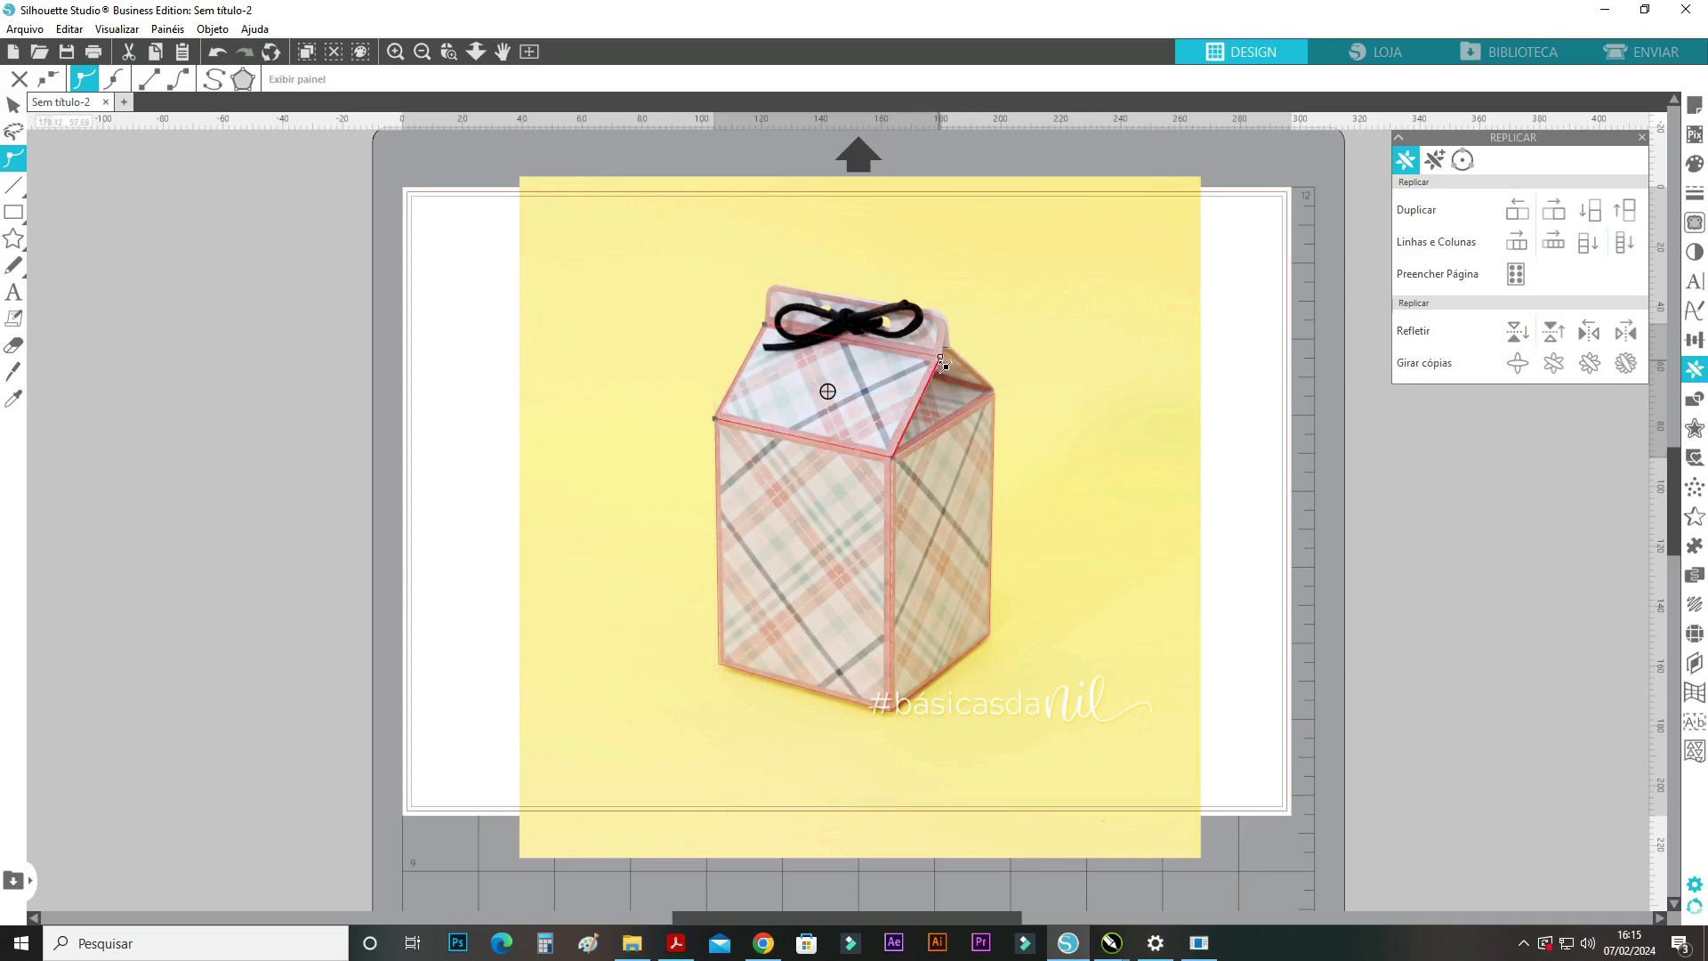
Draw a rectangle about 58 × 23 mm over the box's top flap behind the bow.
{"action": "mouse_move", "coordinate": [14, 212]}
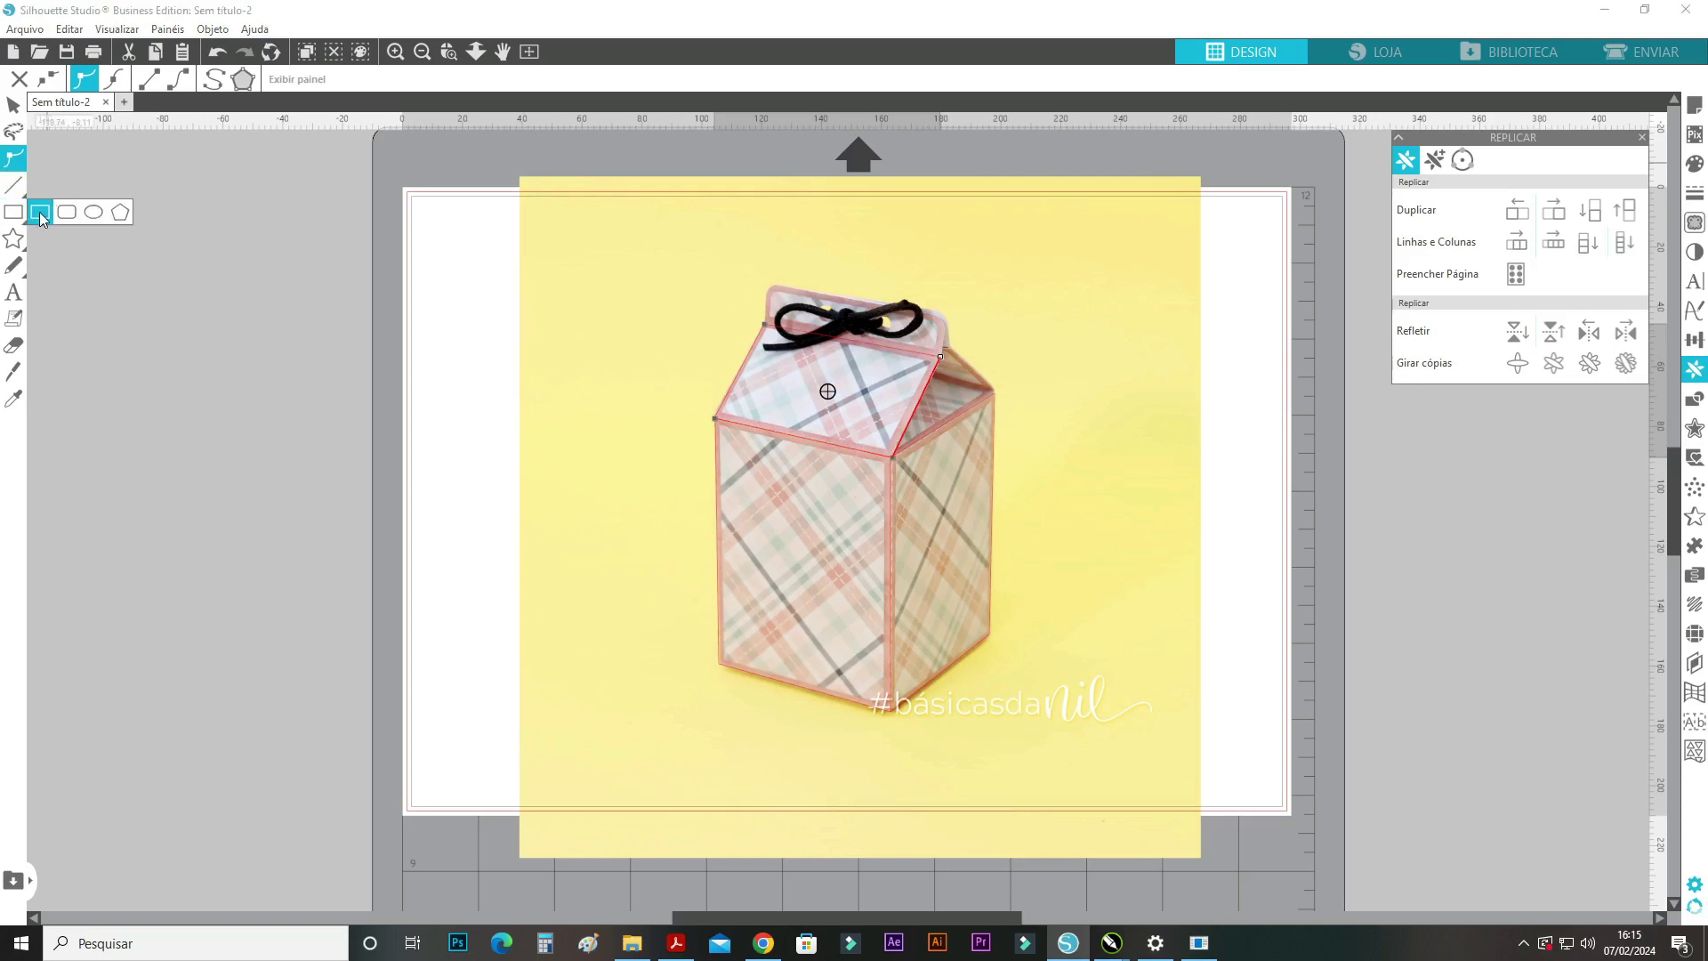
{"action": "left_click", "coordinate": [39, 214]}
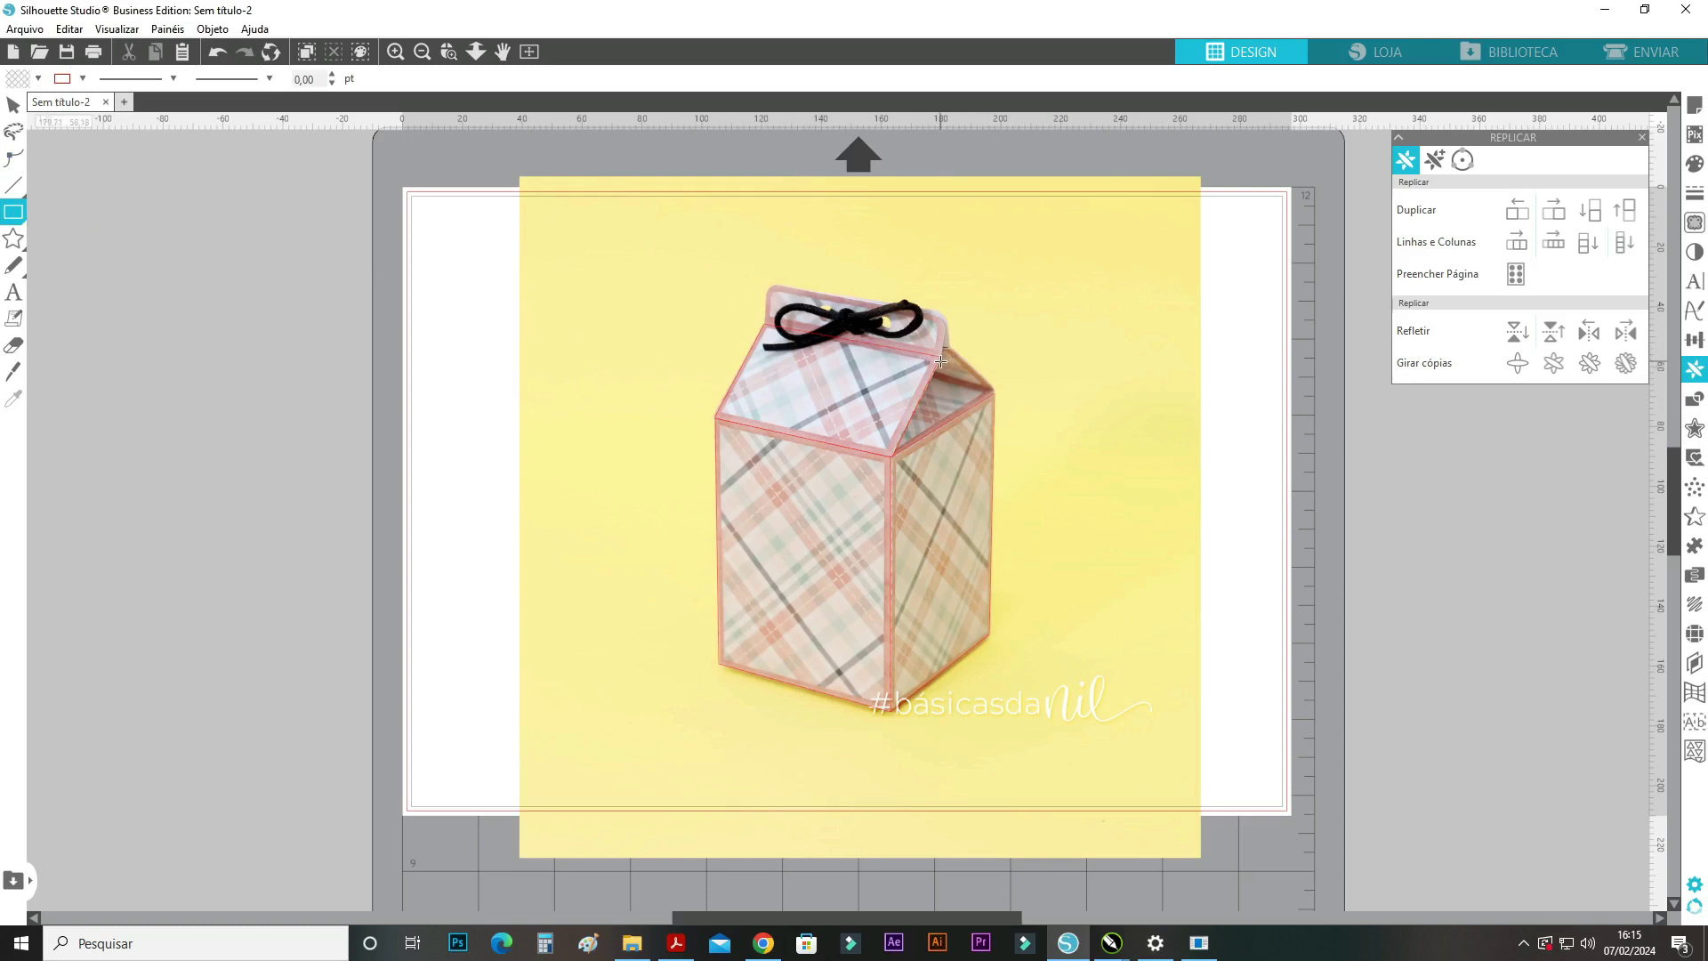
{"action": "left_click_drag", "start_coordinate": [942, 356], "coordinate": [767, 287]}
Edit the top flap rectangle's points so its corners match the slanted flap behind the bow, about 60 × 24 mm.
{"action": "left_click", "coordinate": [13, 107]}
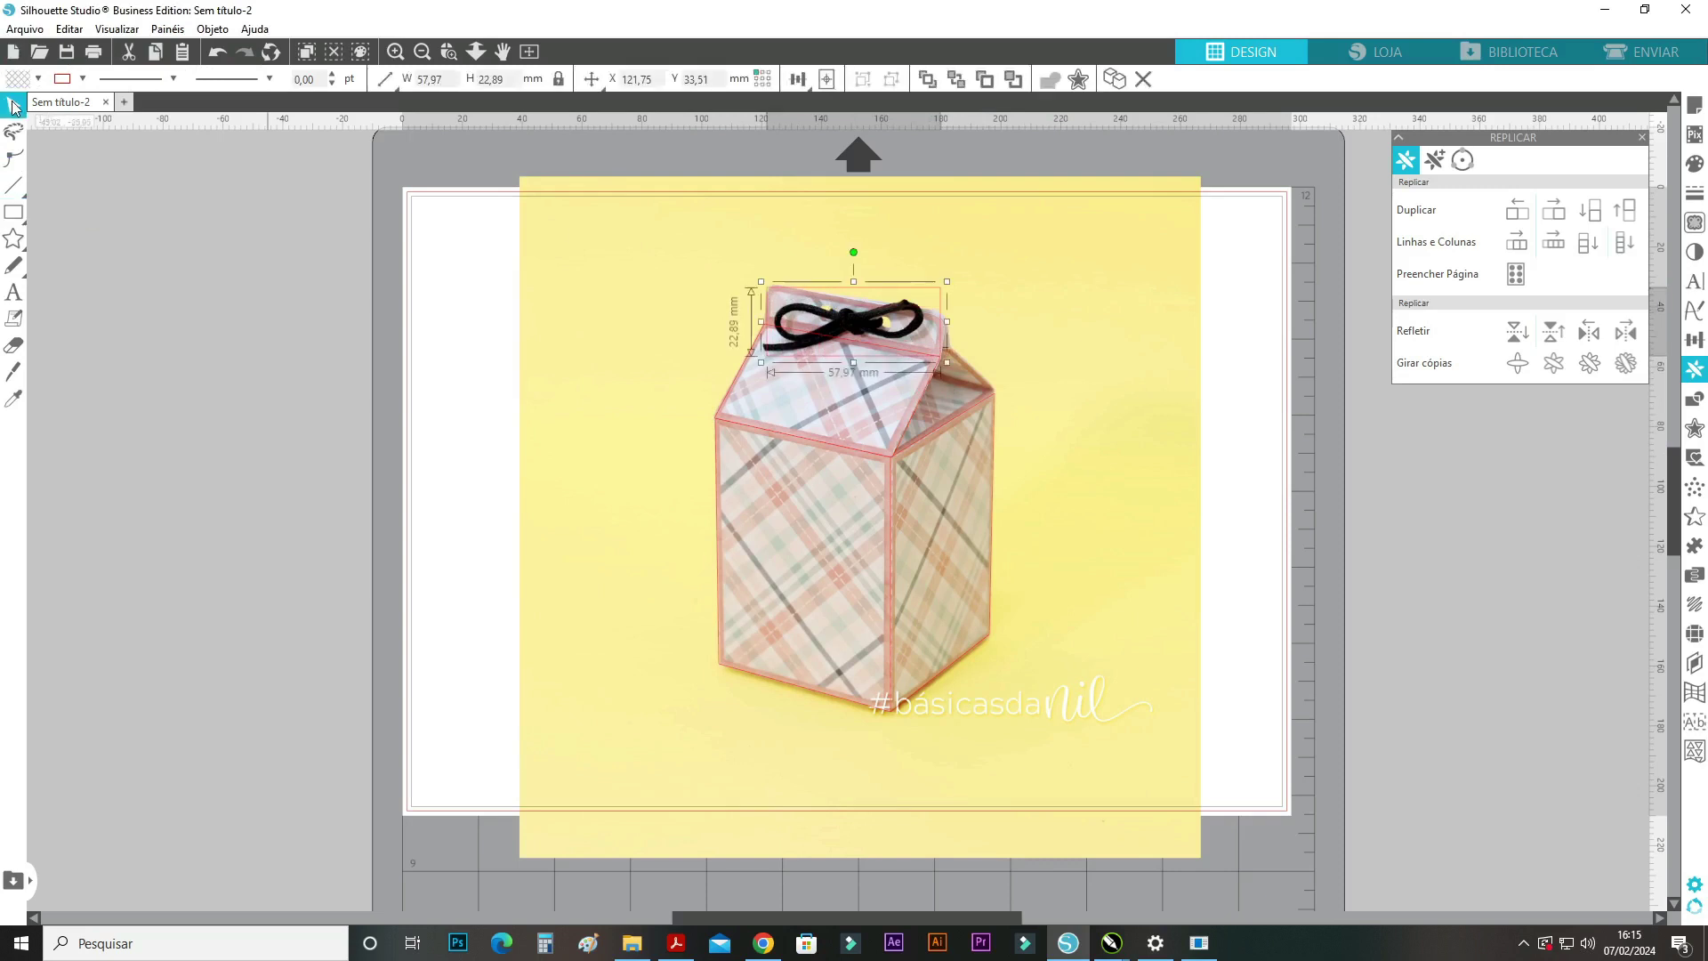
{"action": "left_click", "coordinate": [13, 158]}
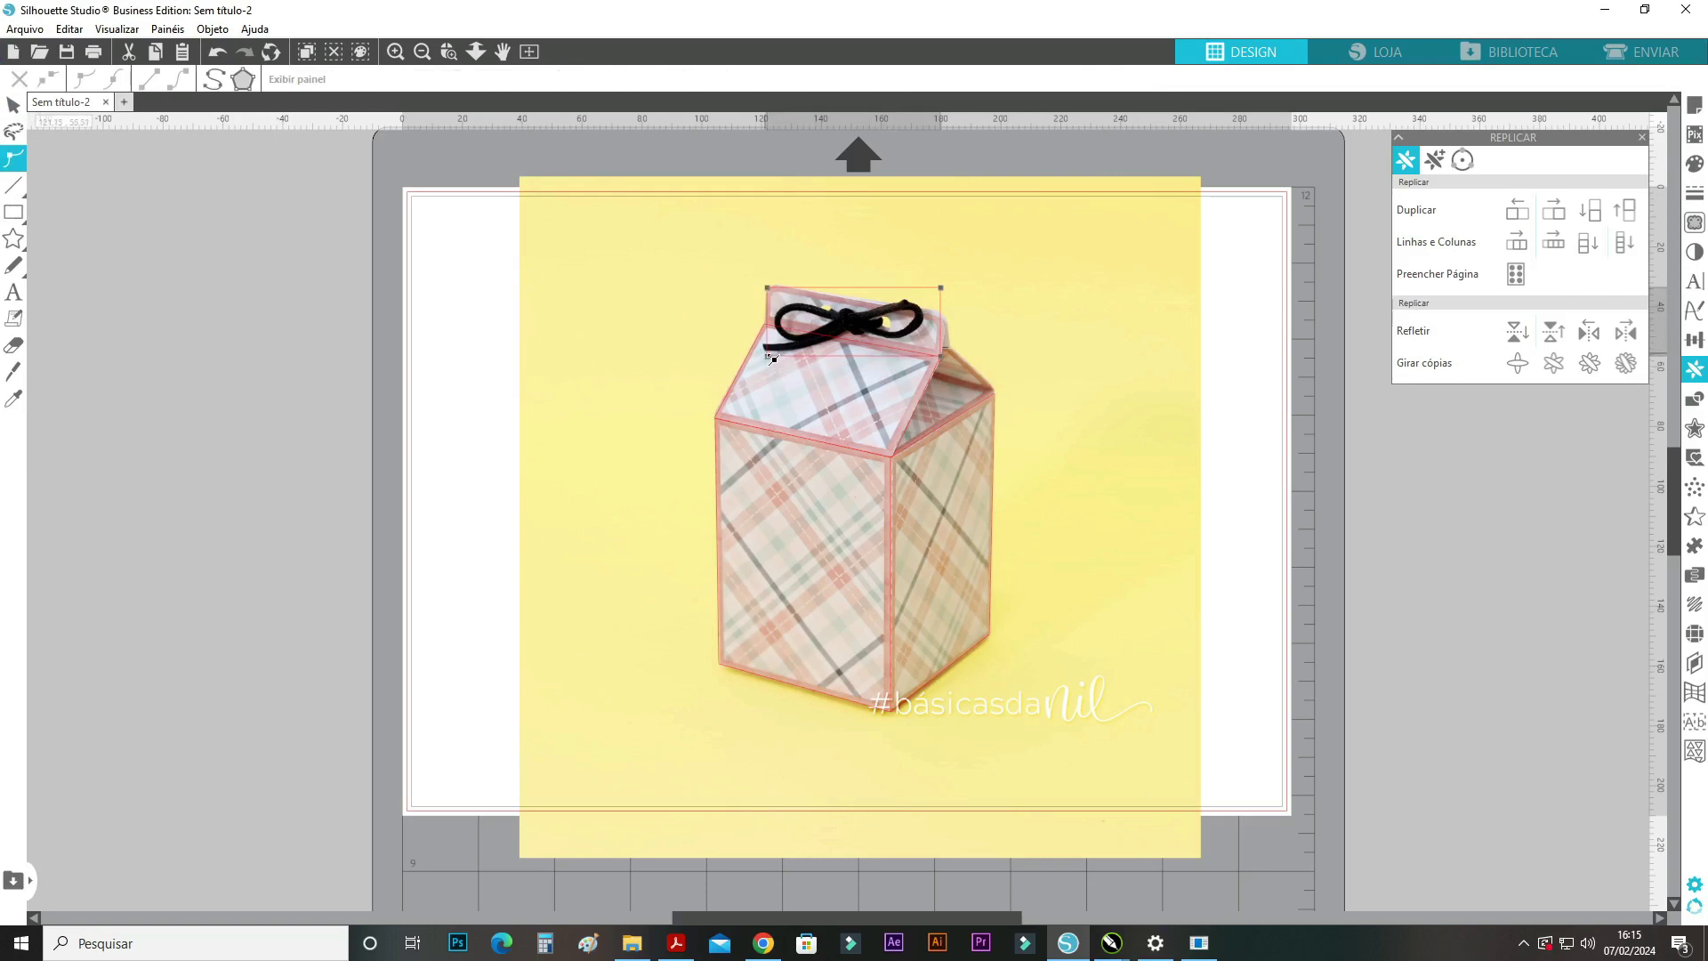
{"action": "left_click_drag", "start_coordinate": [773, 361], "coordinate": [771, 331]}
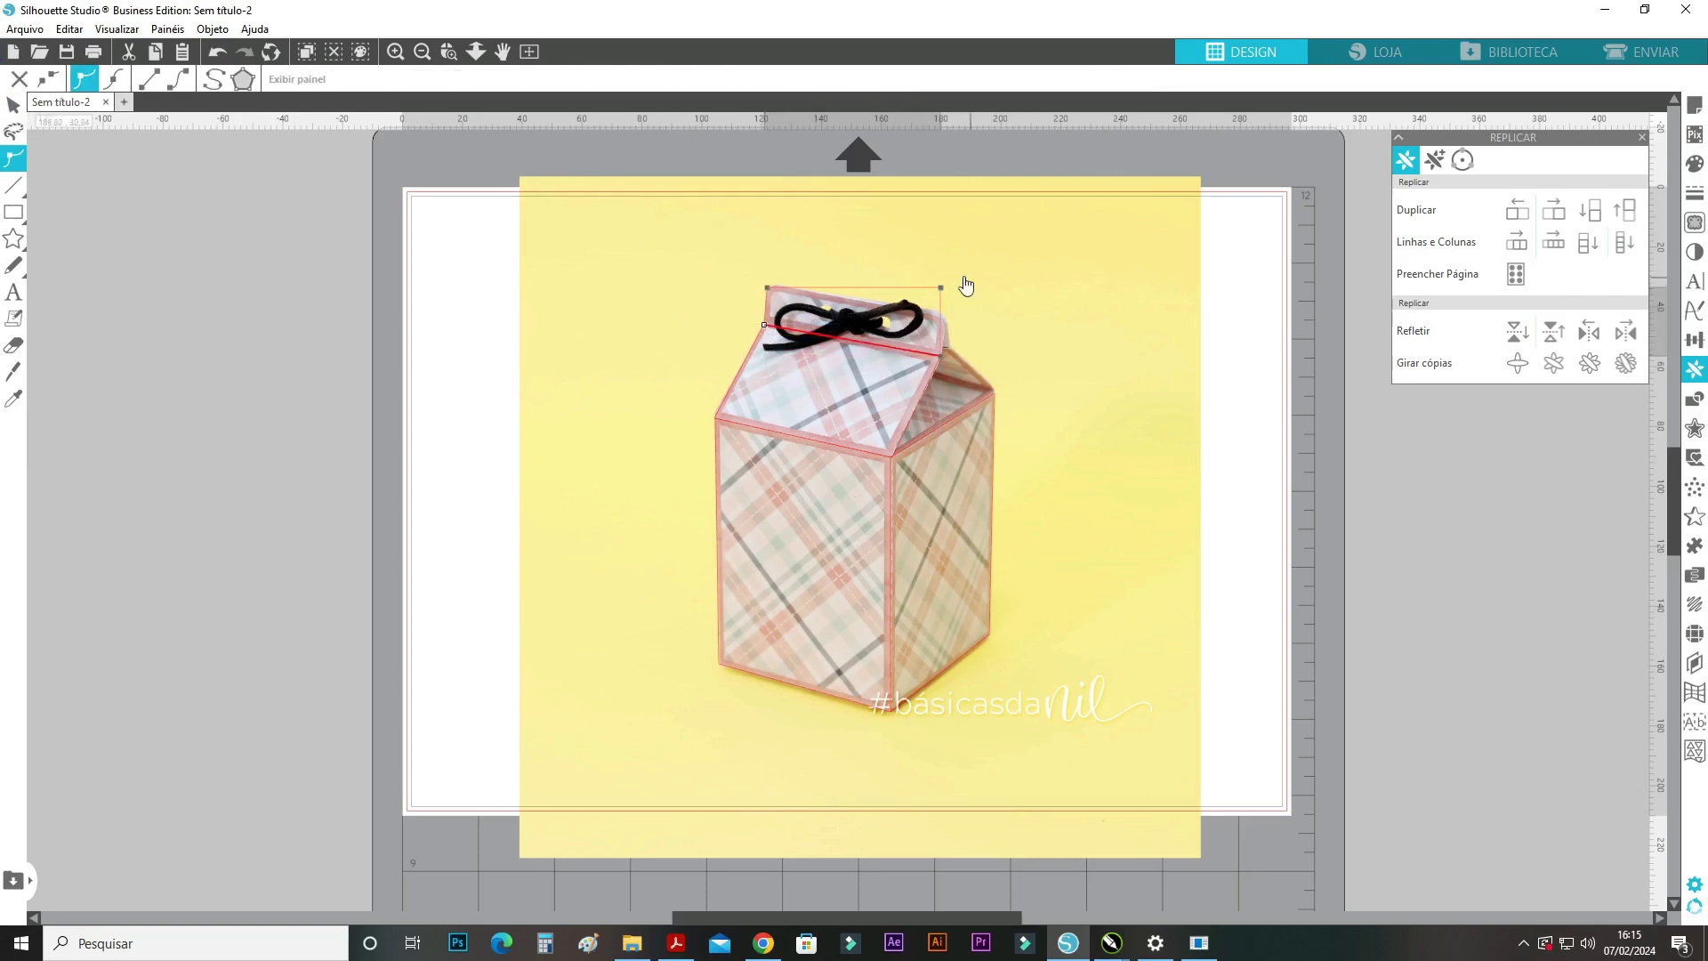
{"action": "left_click", "coordinate": [941, 290]}
{"action": "left_click_drag", "start_coordinate": [942, 292], "coordinate": [946, 317]}
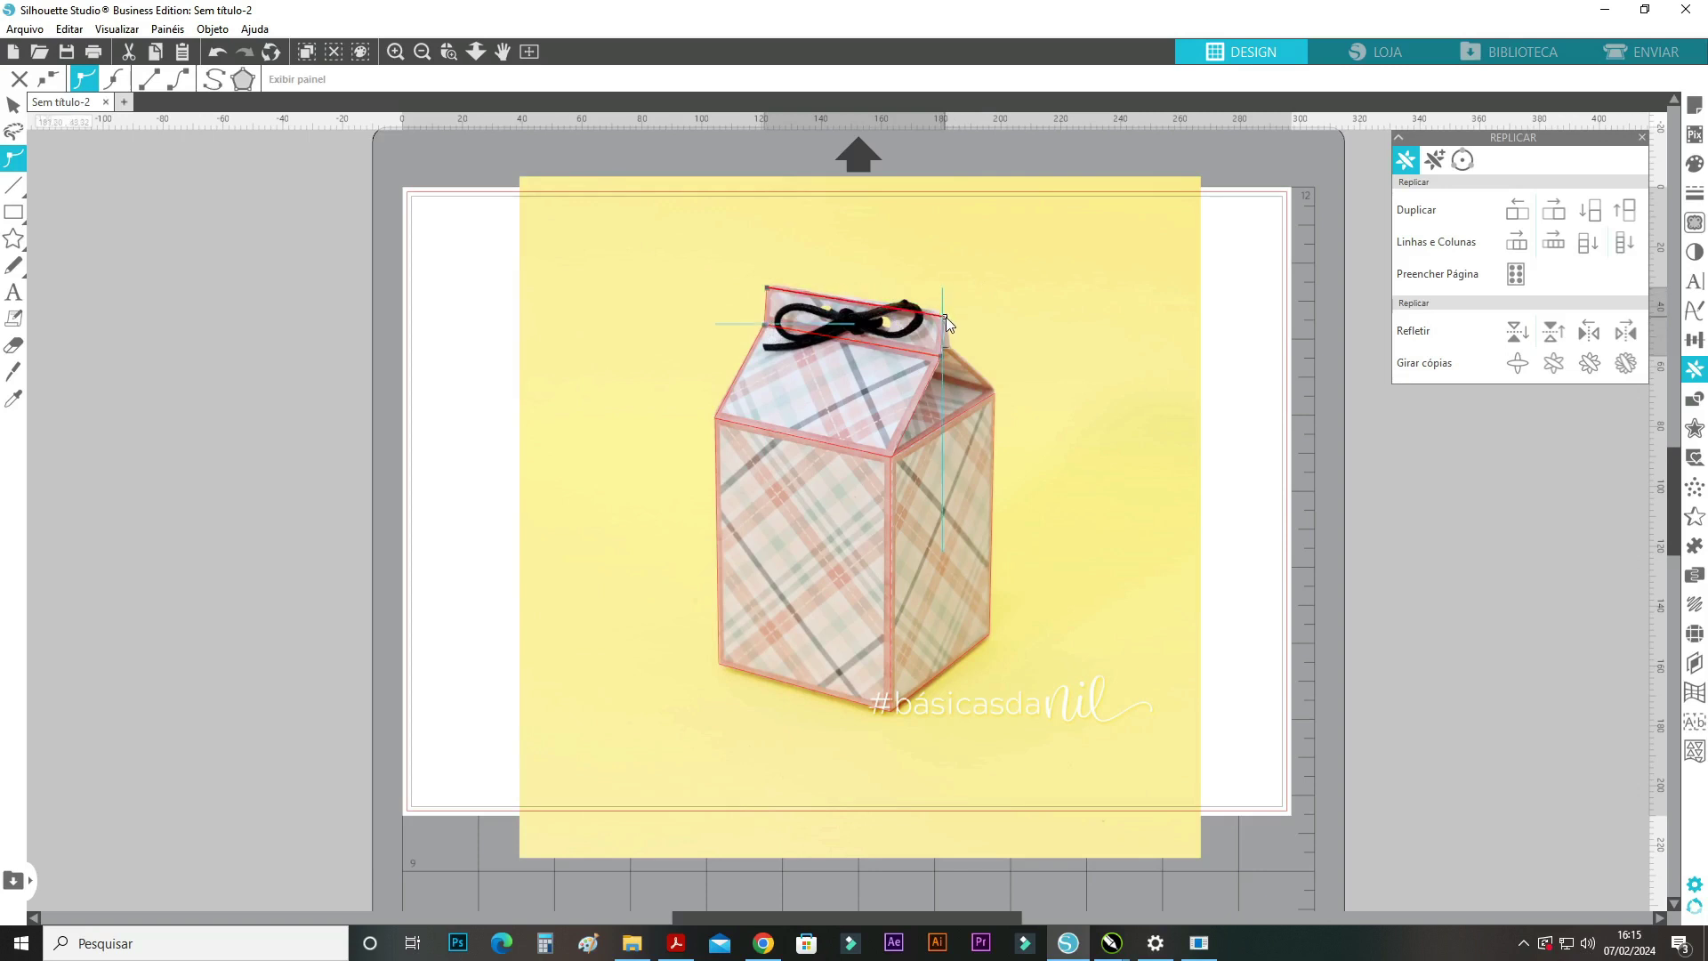
{"action": "left_click_drag", "start_coordinate": [765, 294], "coordinate": [767, 281]}
{"action": "left_click_drag", "start_coordinate": [767, 281], "coordinate": [767, 281]}
{"action": "left_click", "coordinate": [313, 322]}
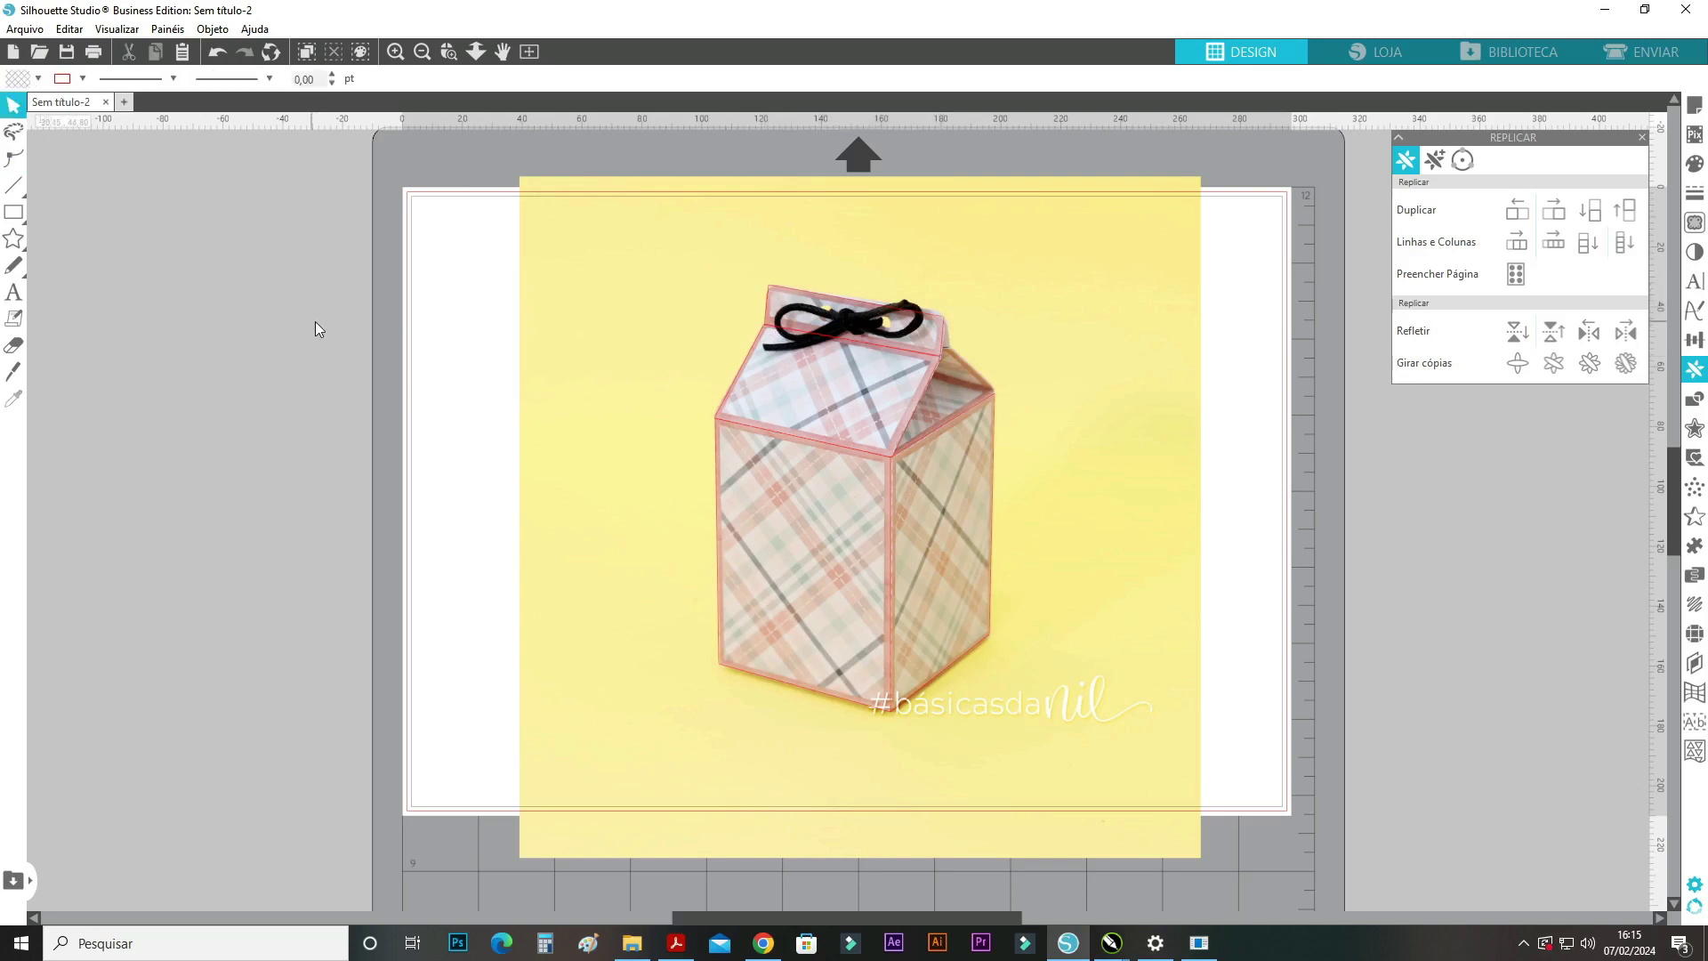
{"action": "left_click", "coordinate": [767, 299]}
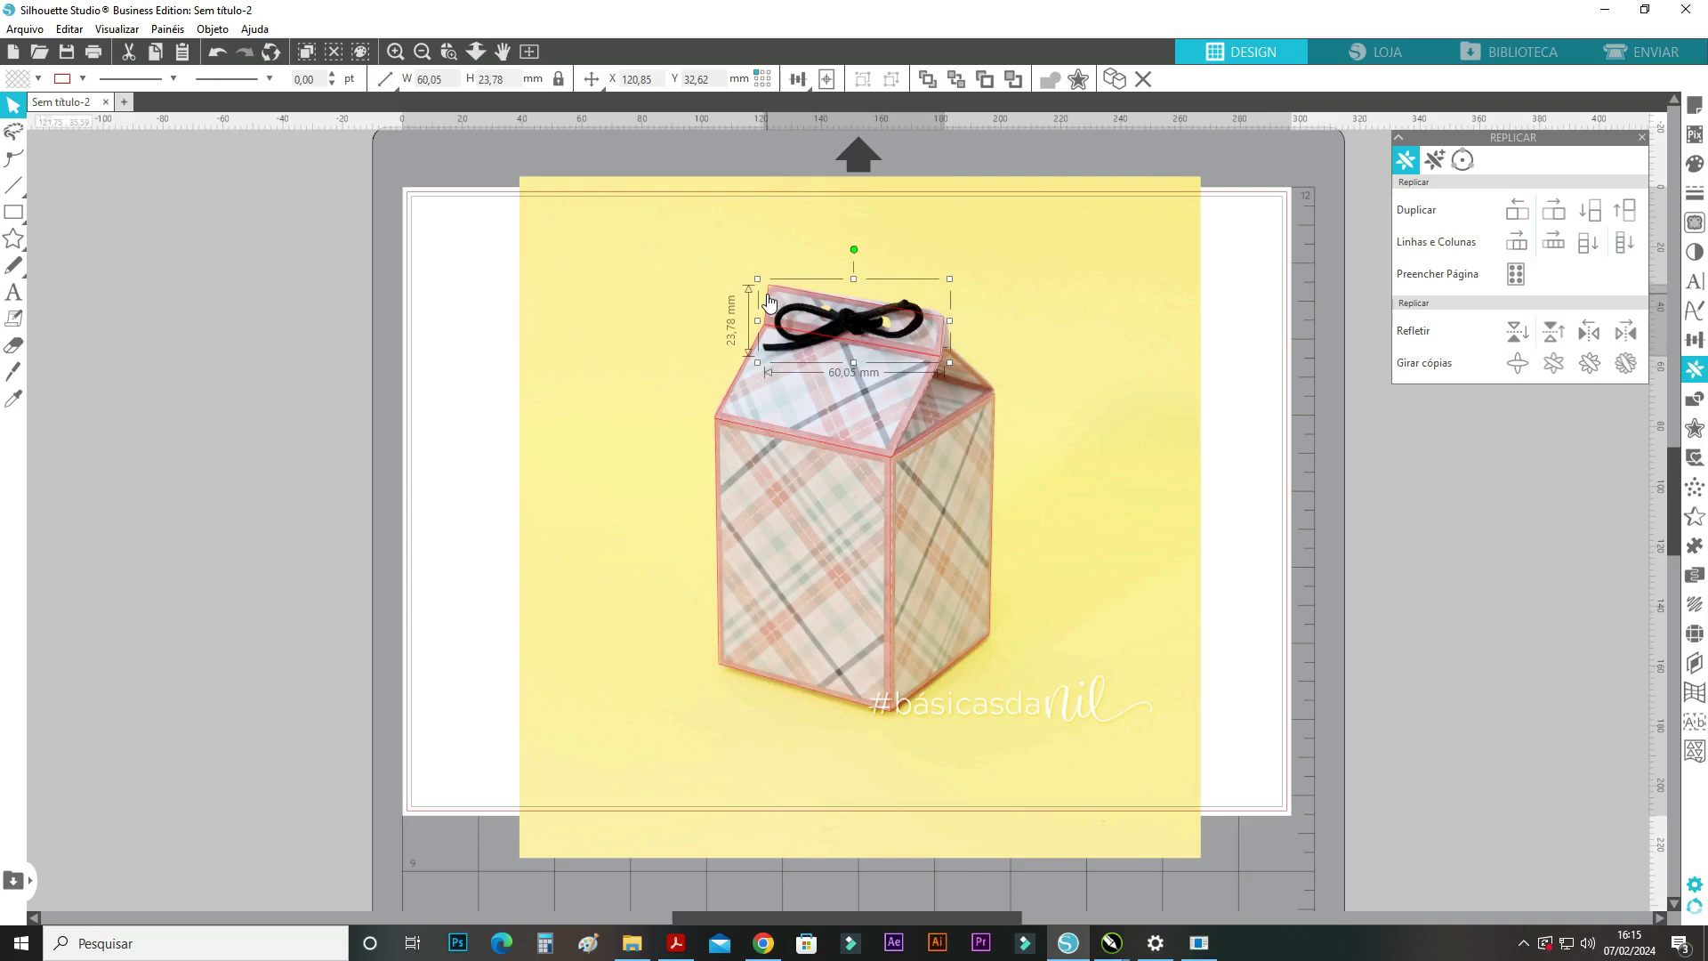
{"action": "left_click", "coordinate": [1091, 416]}
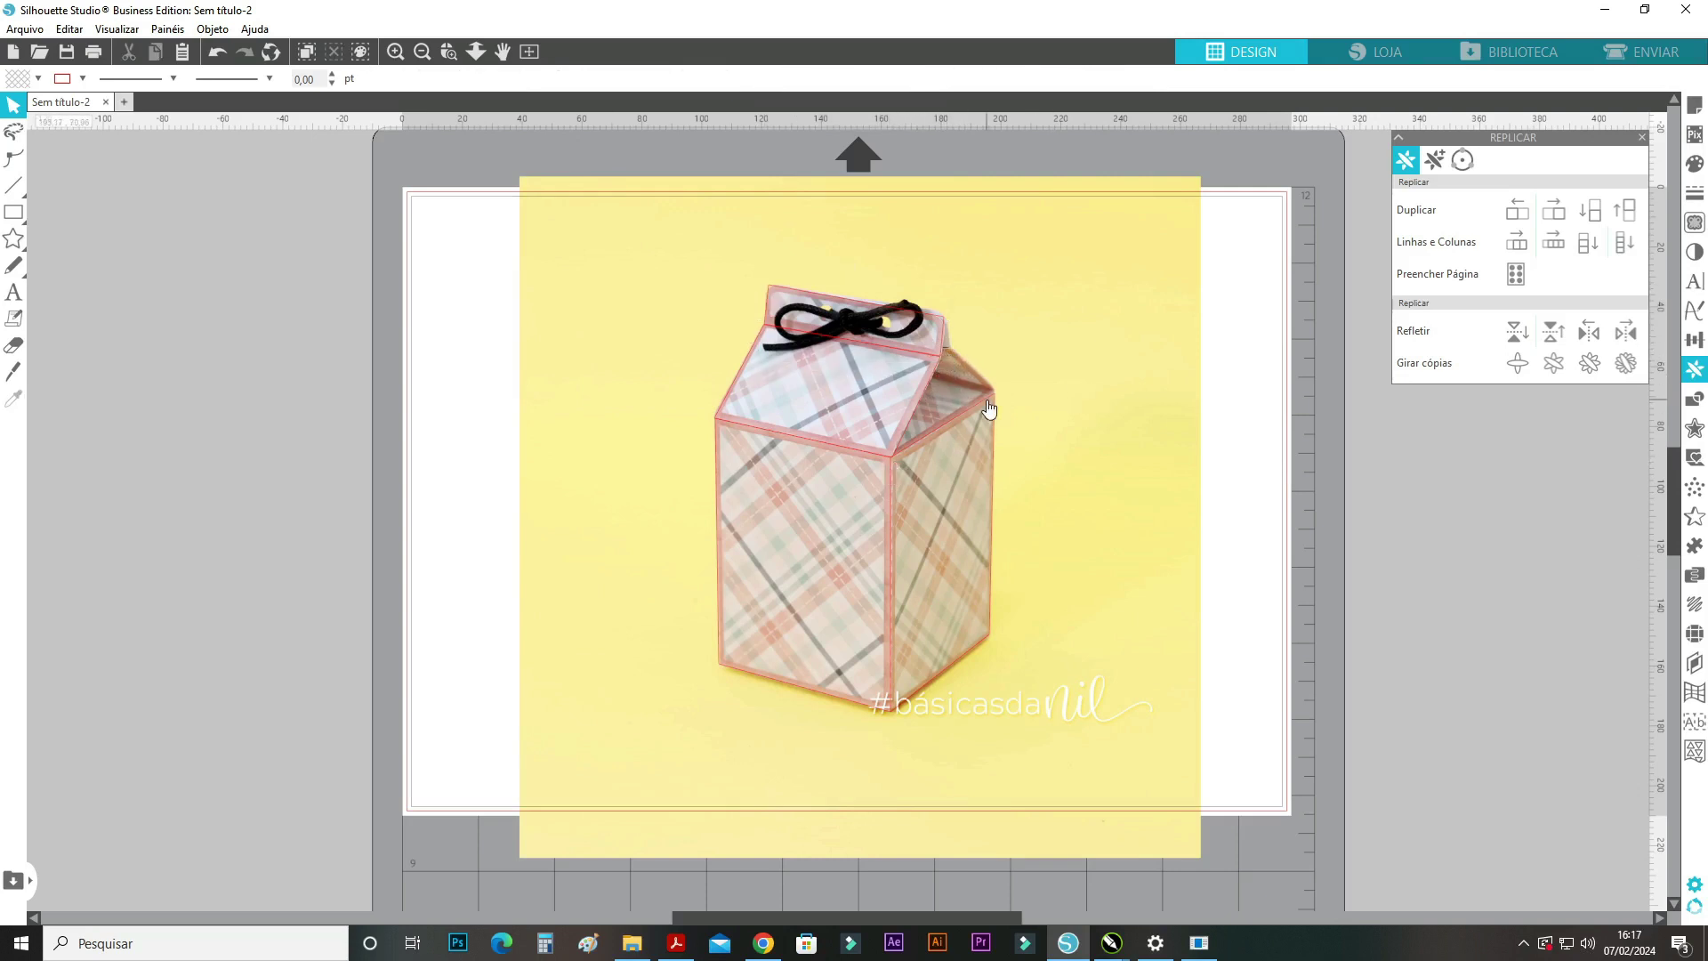
Draw a closed polygon about 35 × 37 mm over the folded side gable between the front roof panel and the side face.
{"action": "mouse_move", "coordinate": [11, 187]}
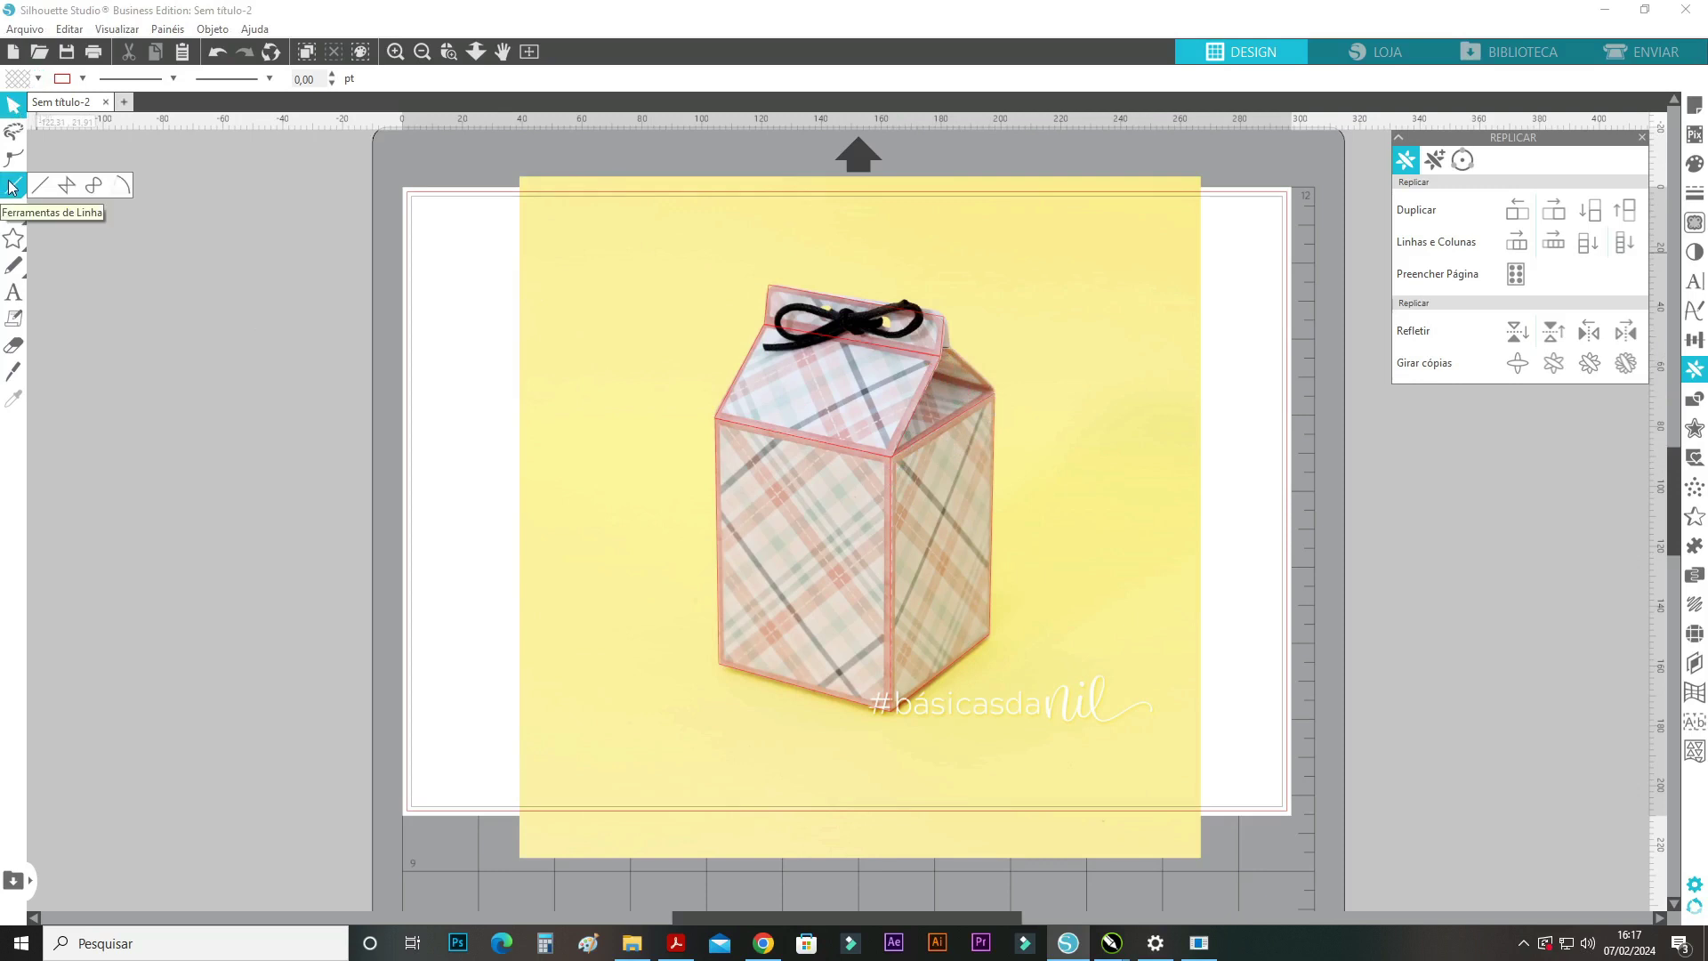
{"action": "left_click", "coordinate": [69, 185]}
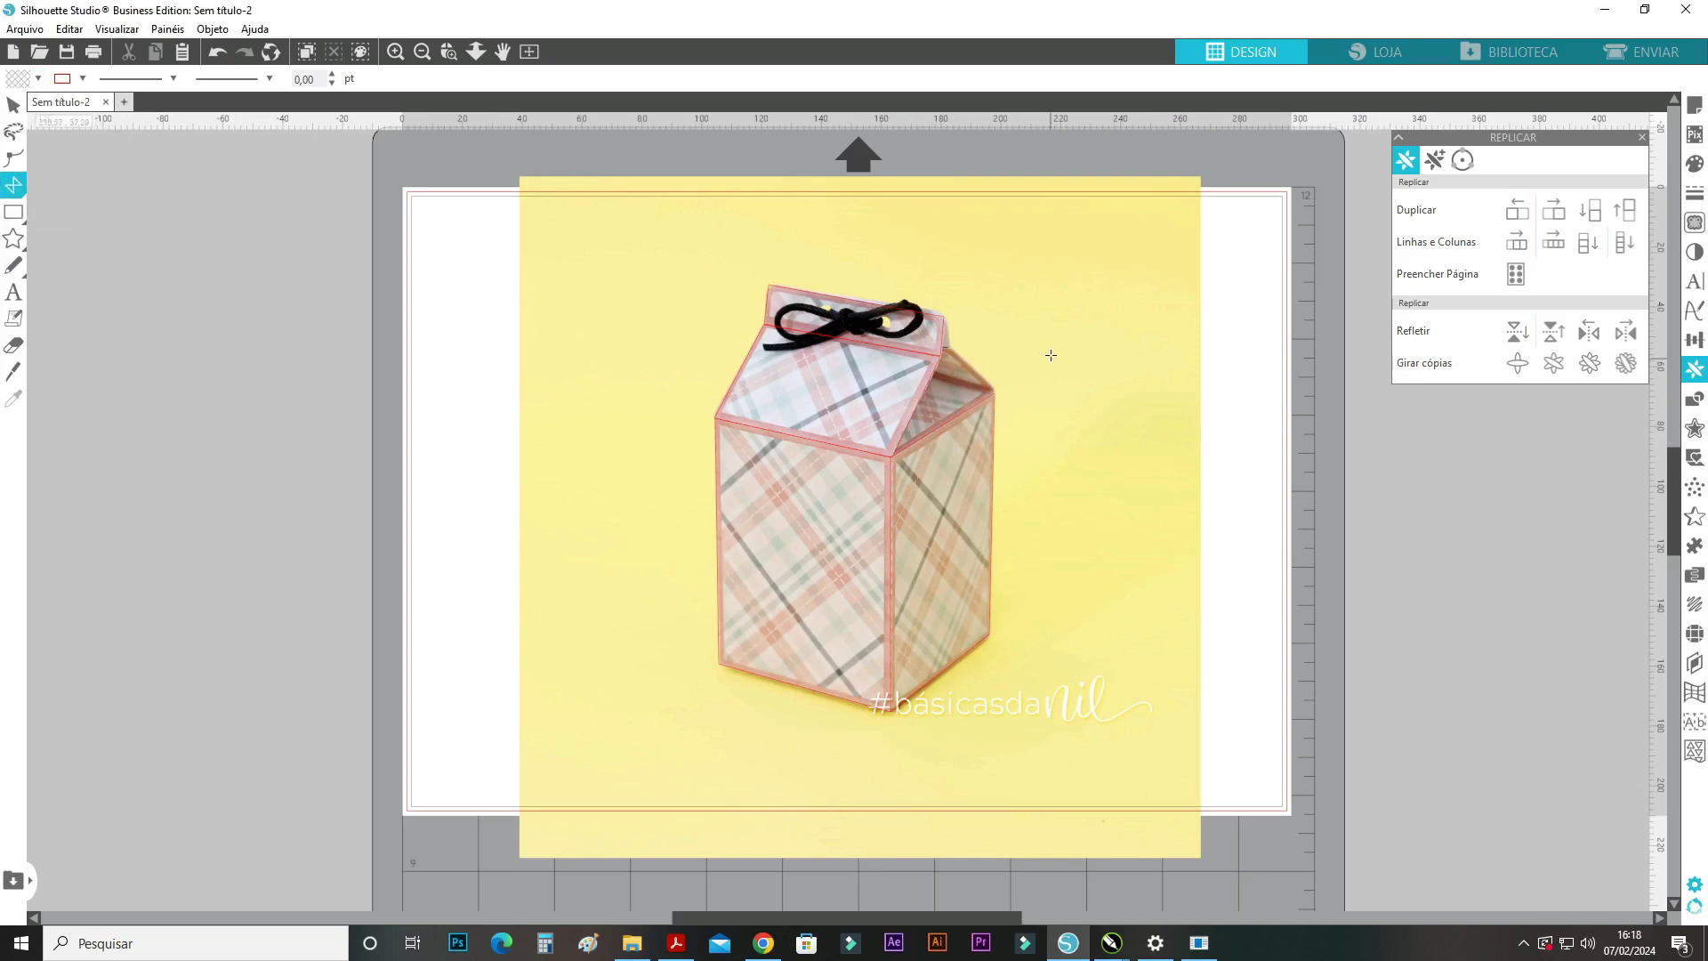
{"action": "left_click", "coordinate": [941, 357]}
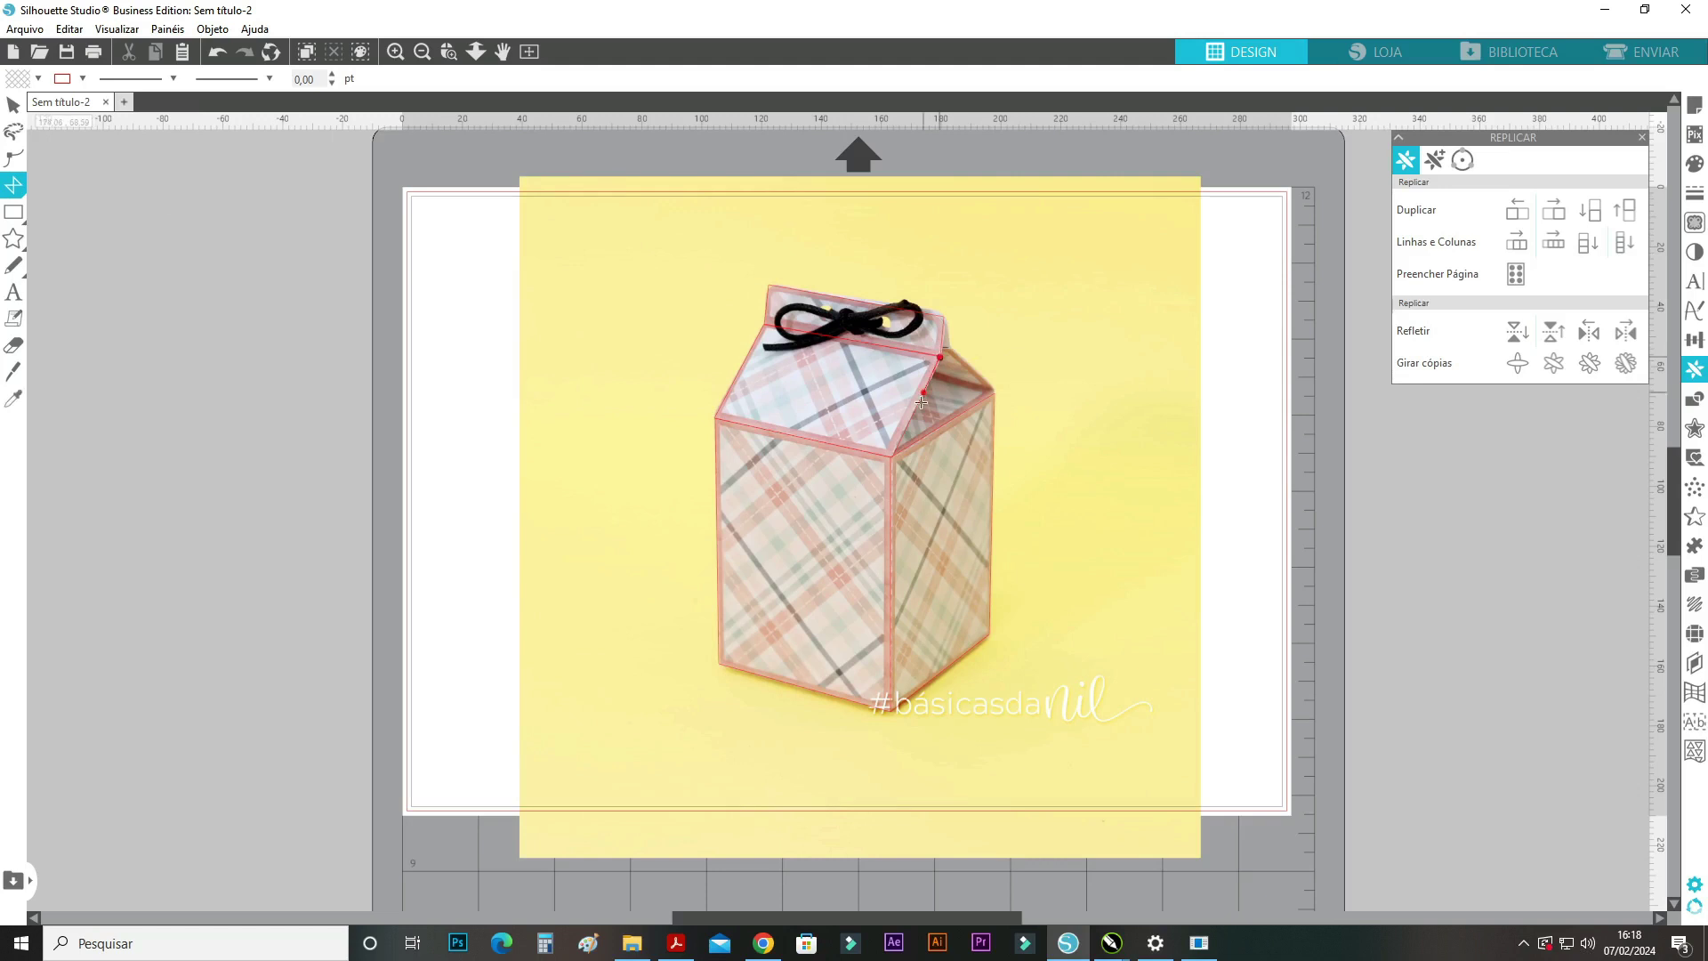
{"action": "left_click", "coordinate": [891, 459]}
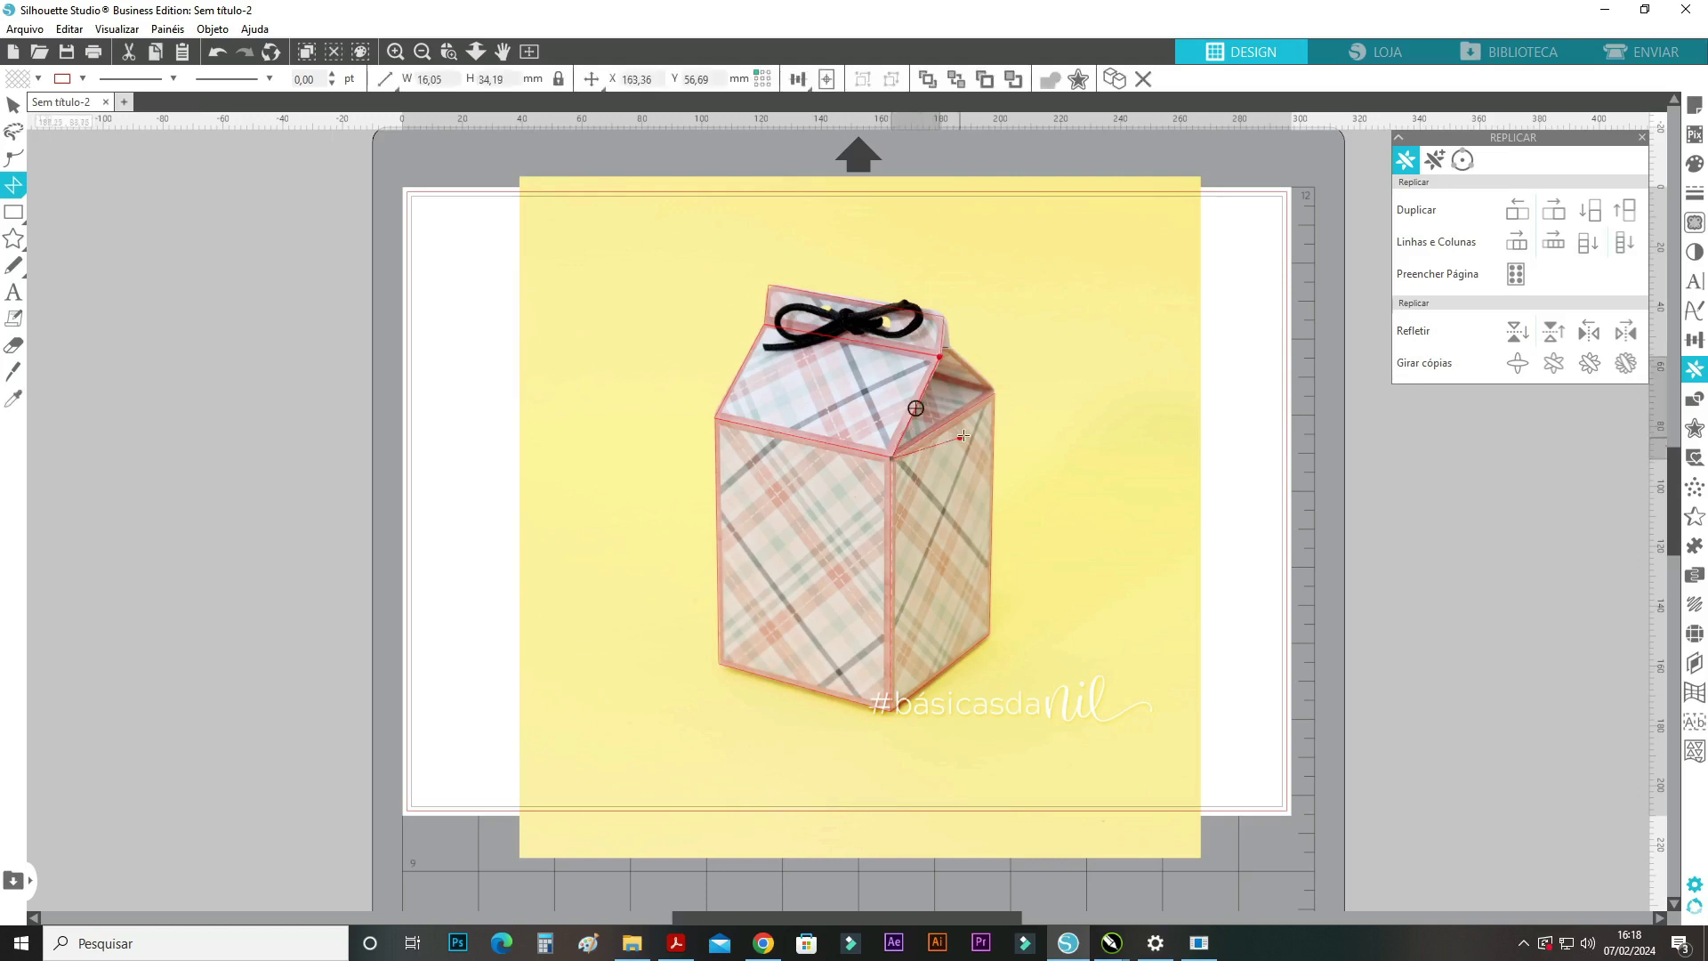
{"action": "left_click", "coordinate": [998, 392]}
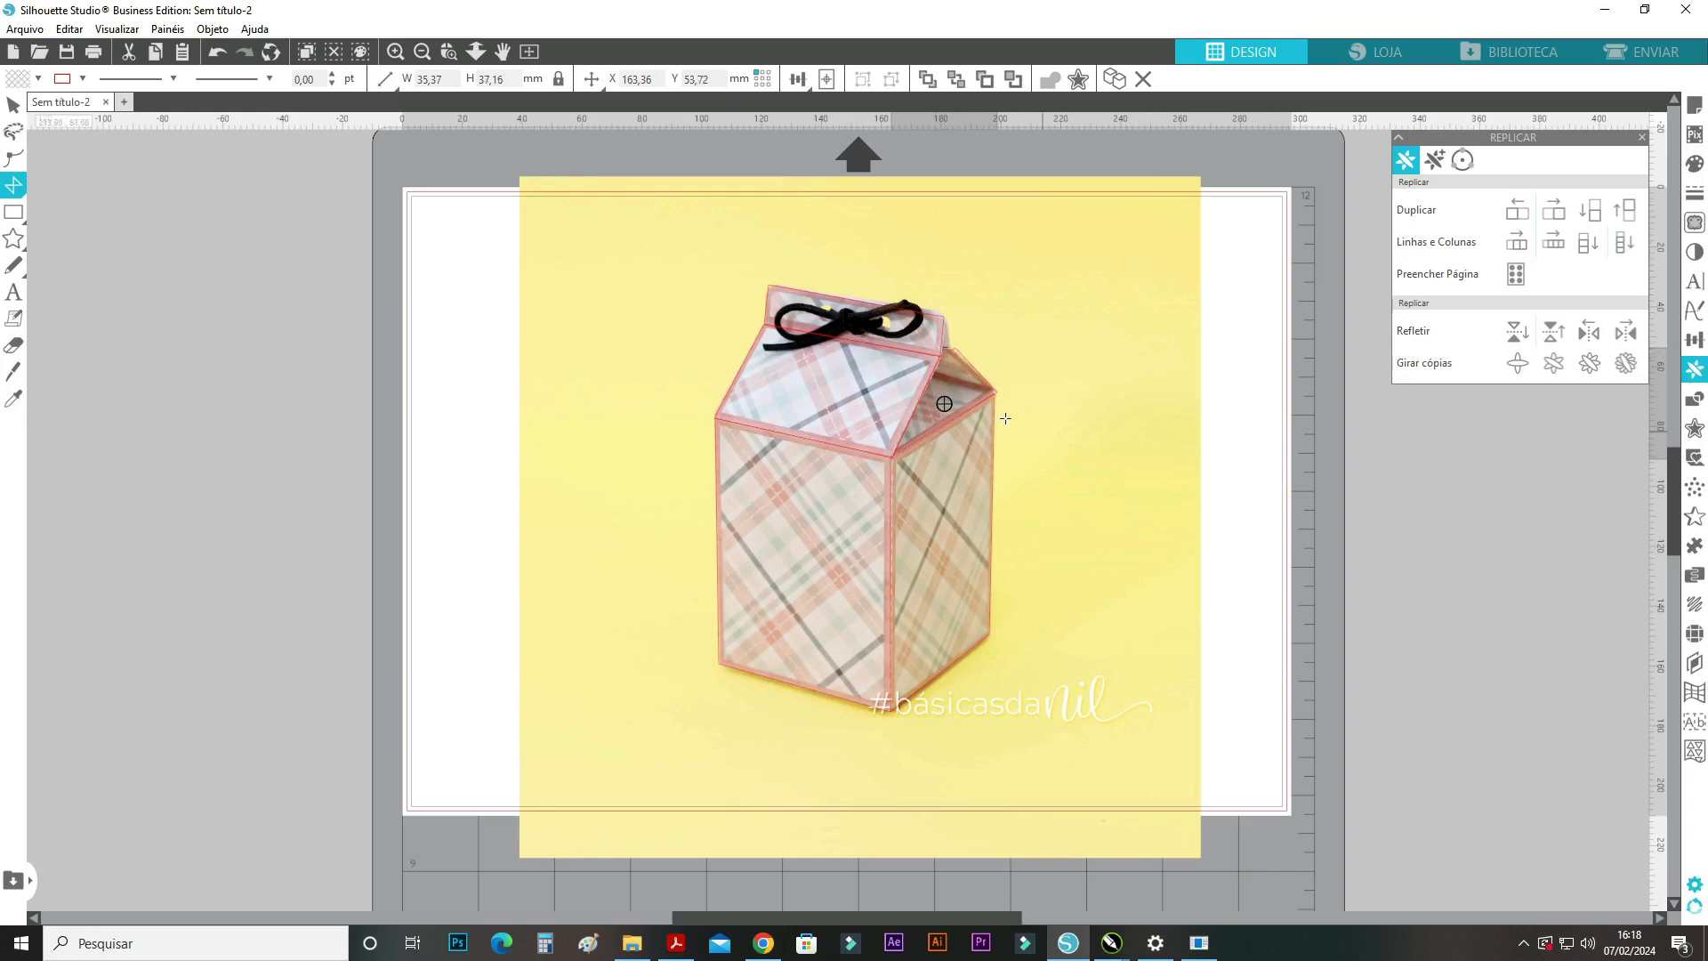
{"action": "left_click", "coordinate": [13, 104]}
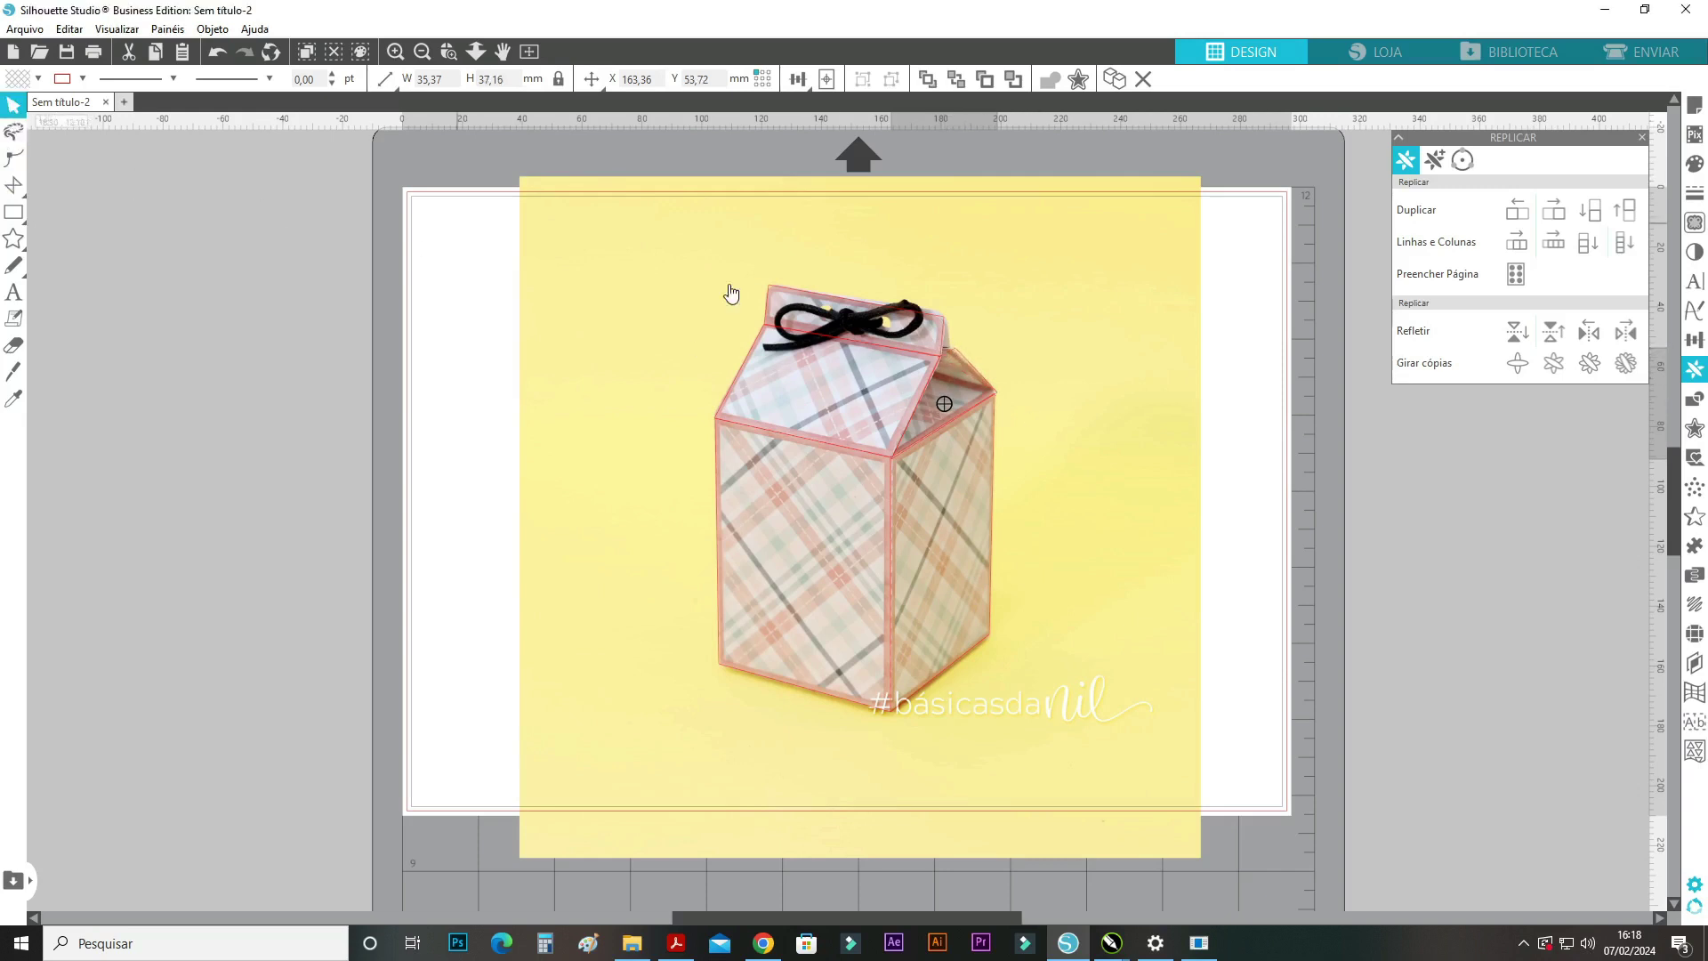
Shrink the side gable polygon slightly to about 34.8 × 36.6 mm and adjust its points to meet the box's corners and roof edge.
{"action": "left_click", "coordinate": [956, 356]}
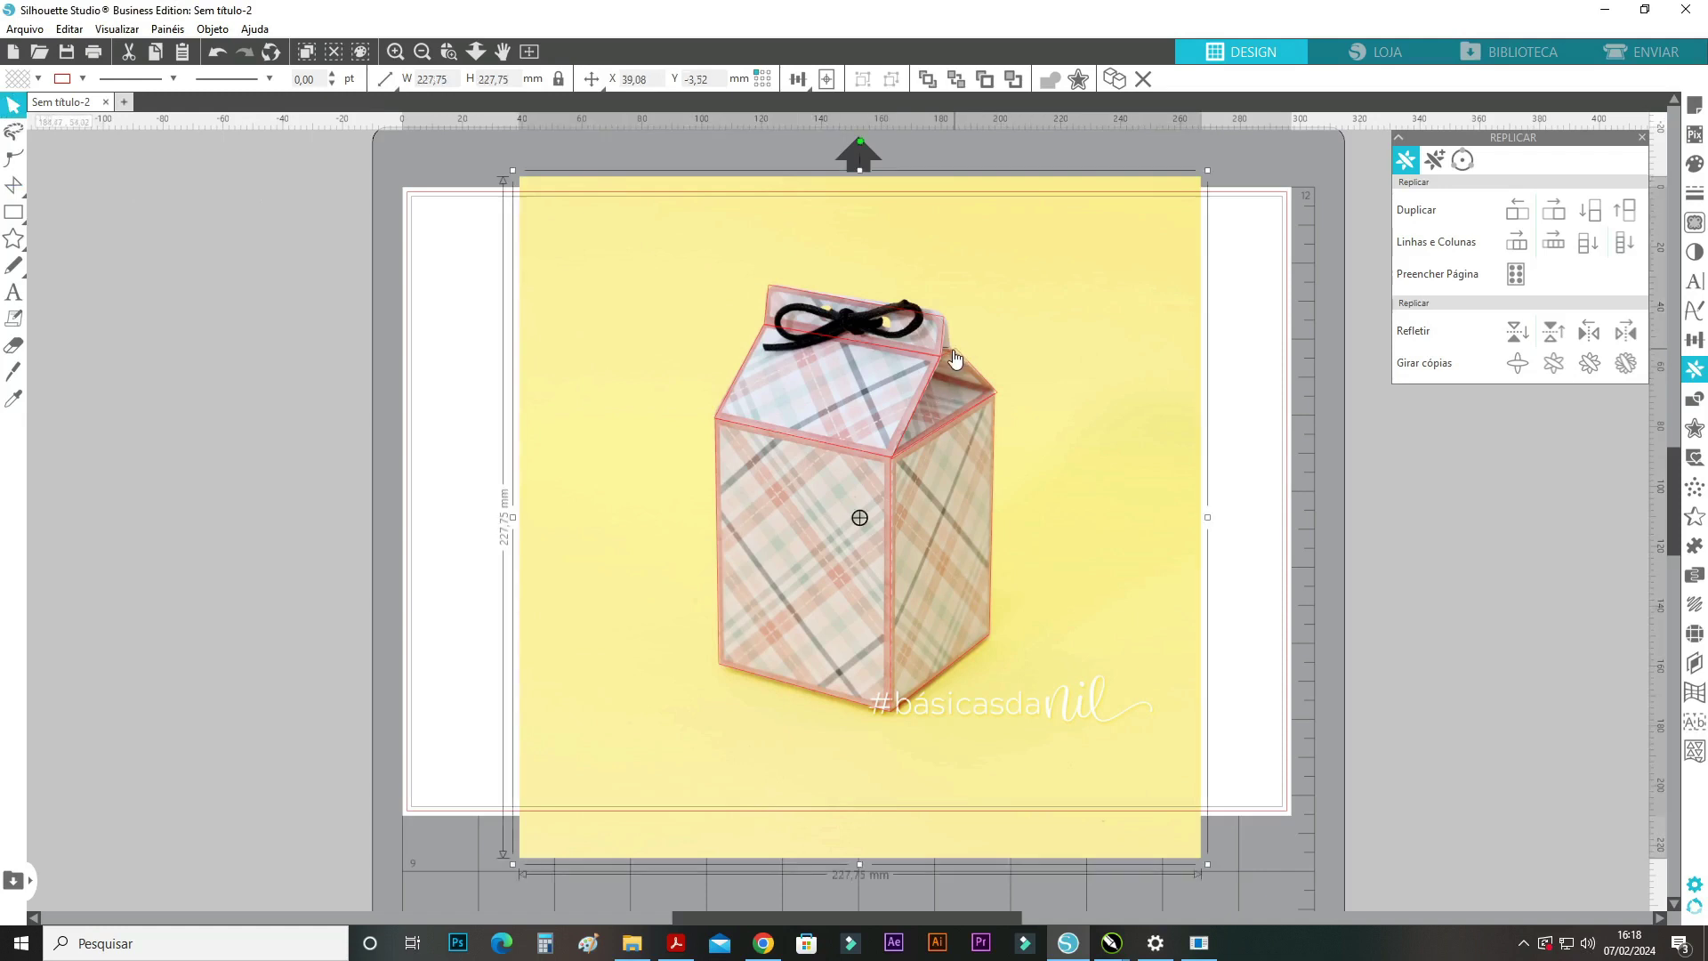
{"action": "left_click", "coordinate": [953, 349]}
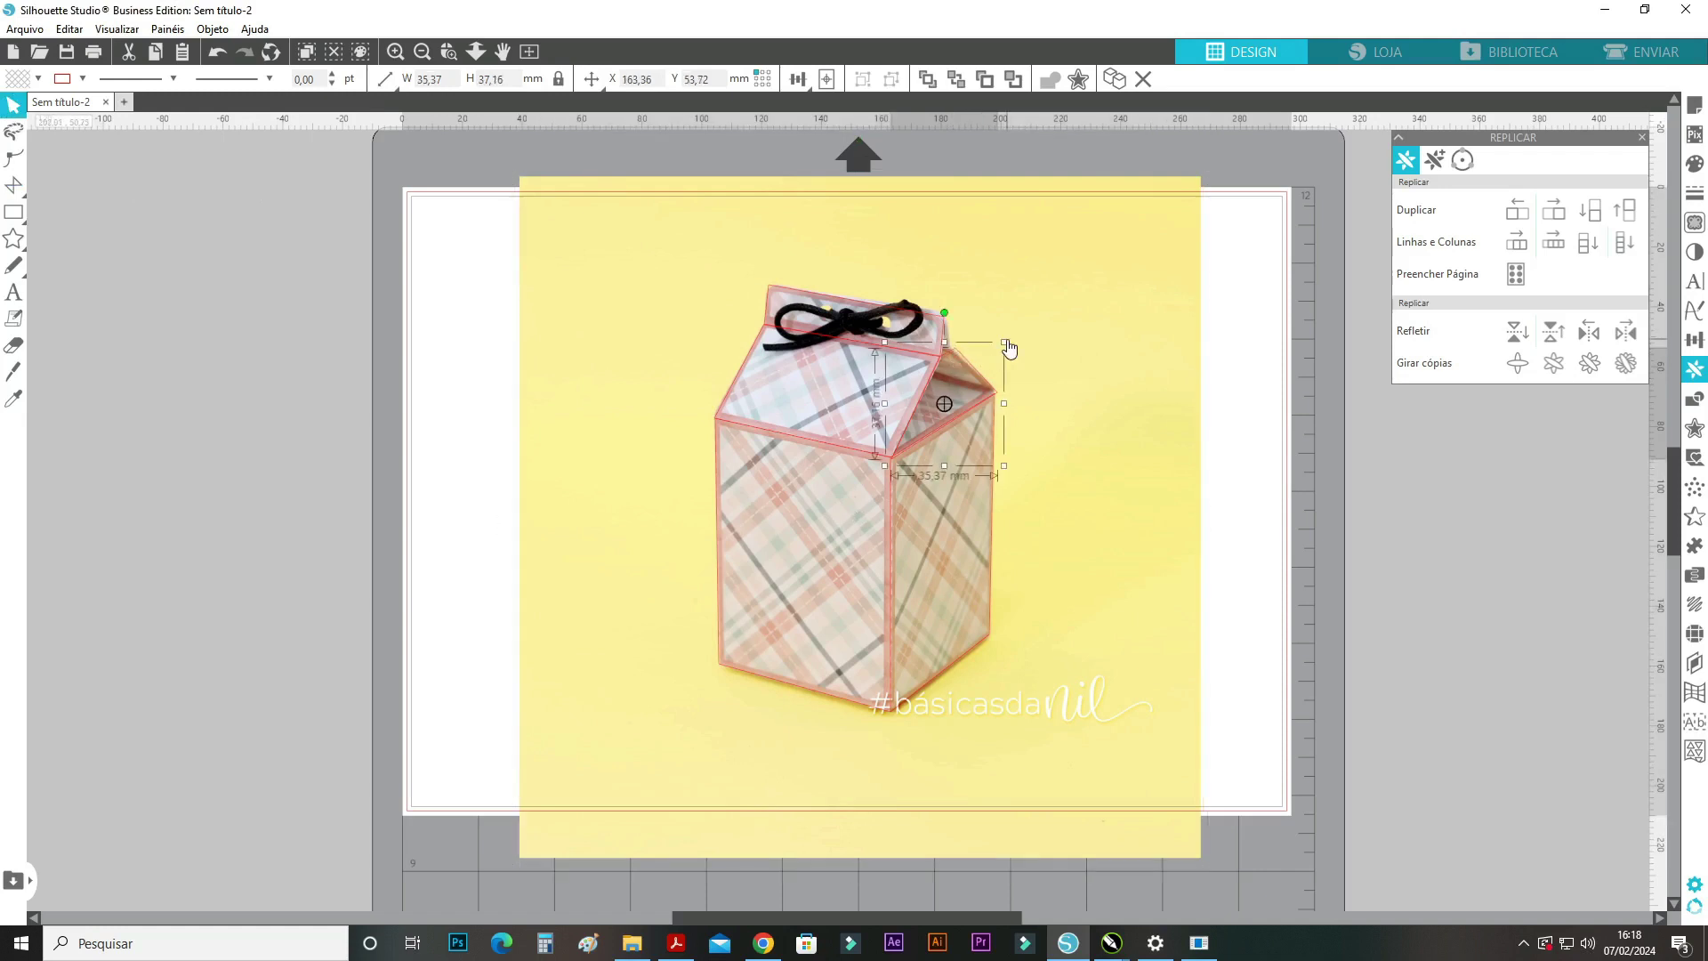
{"action": "left_click_drag", "start_coordinate": [1005, 341], "coordinate": [1003, 345]}
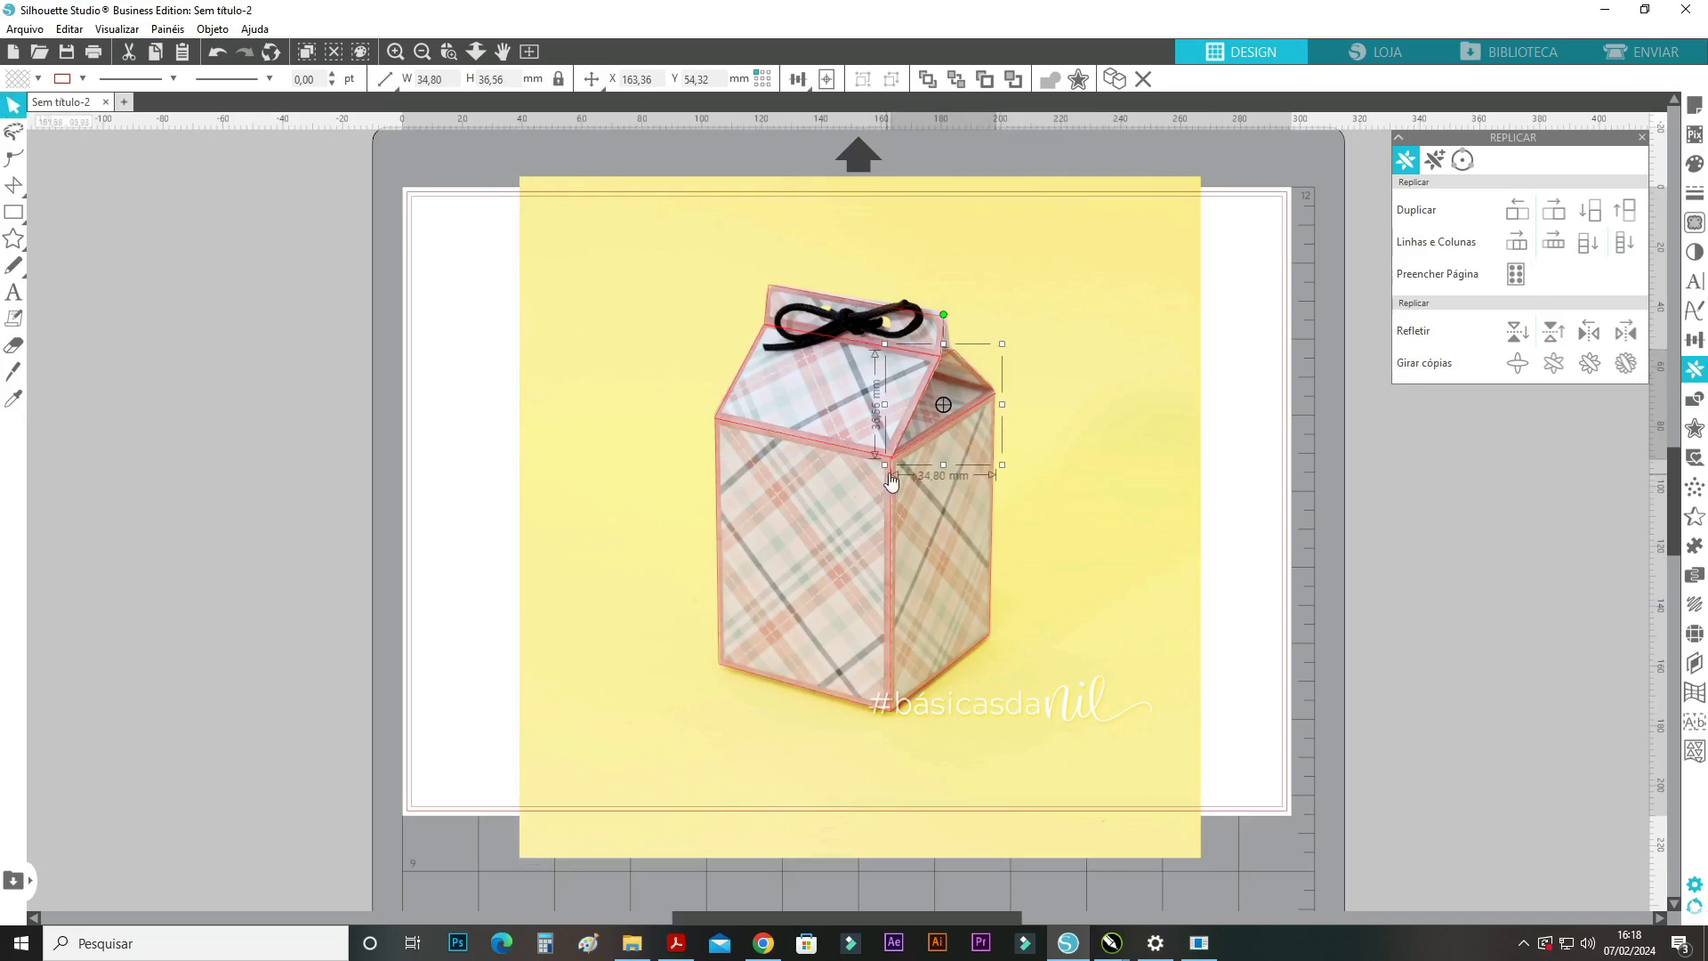
{"action": "left_click", "coordinate": [18, 162]}
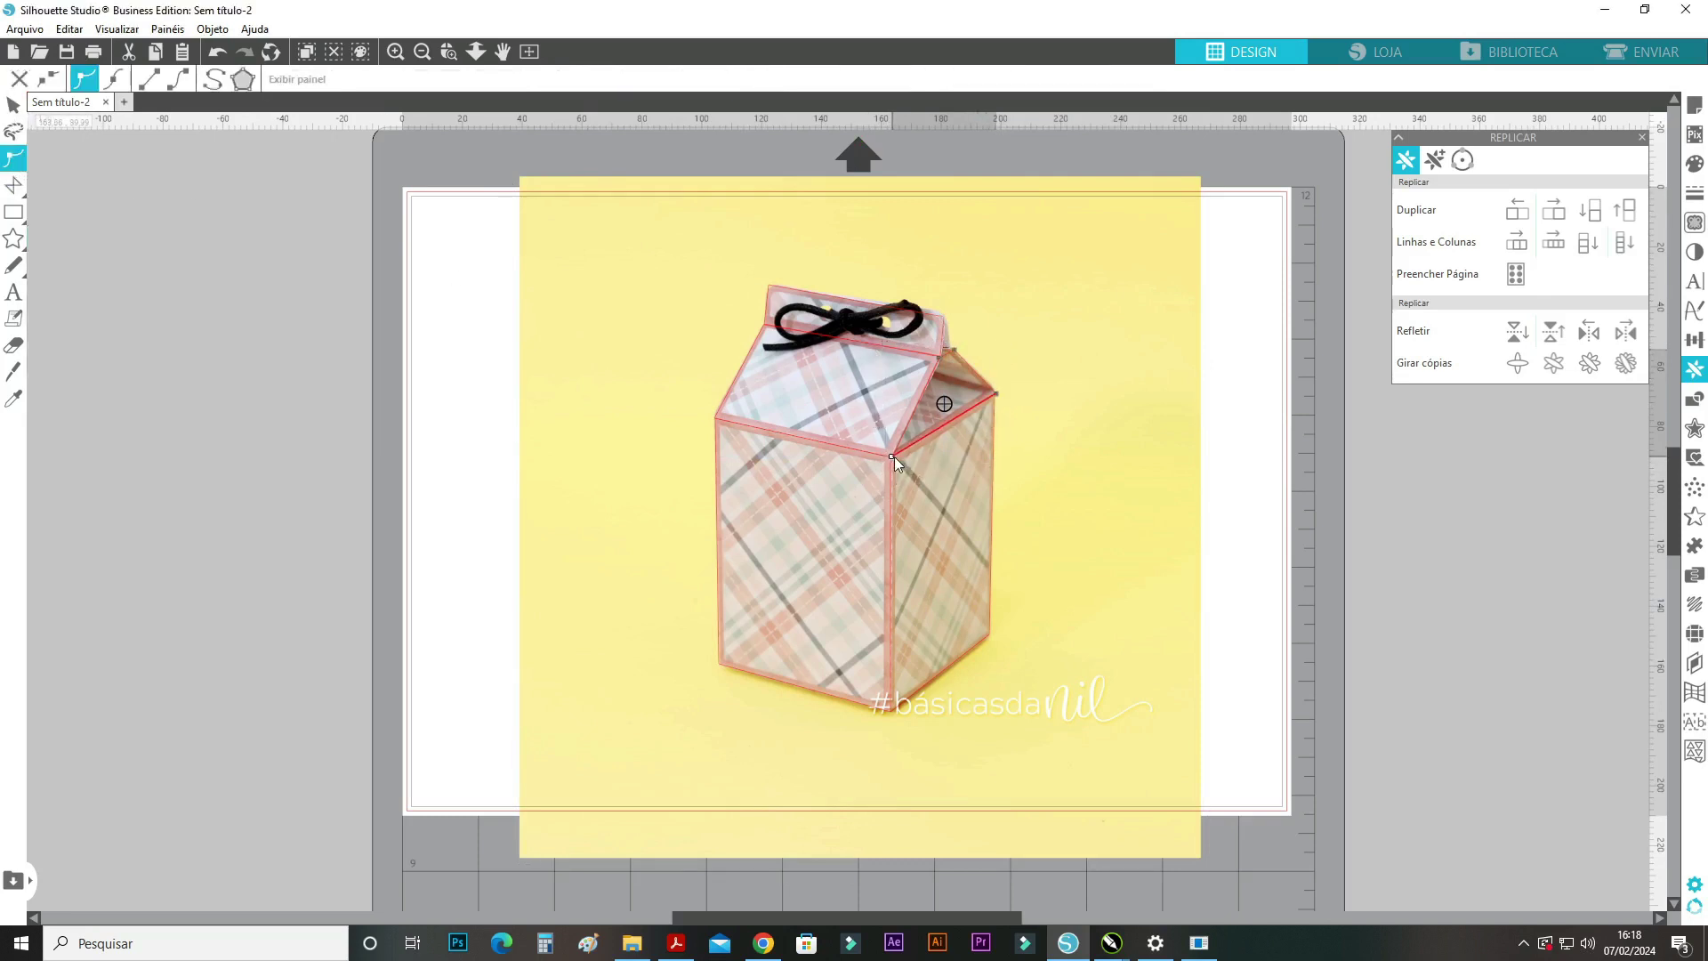
{"action": "left_click", "coordinate": [947, 352]}
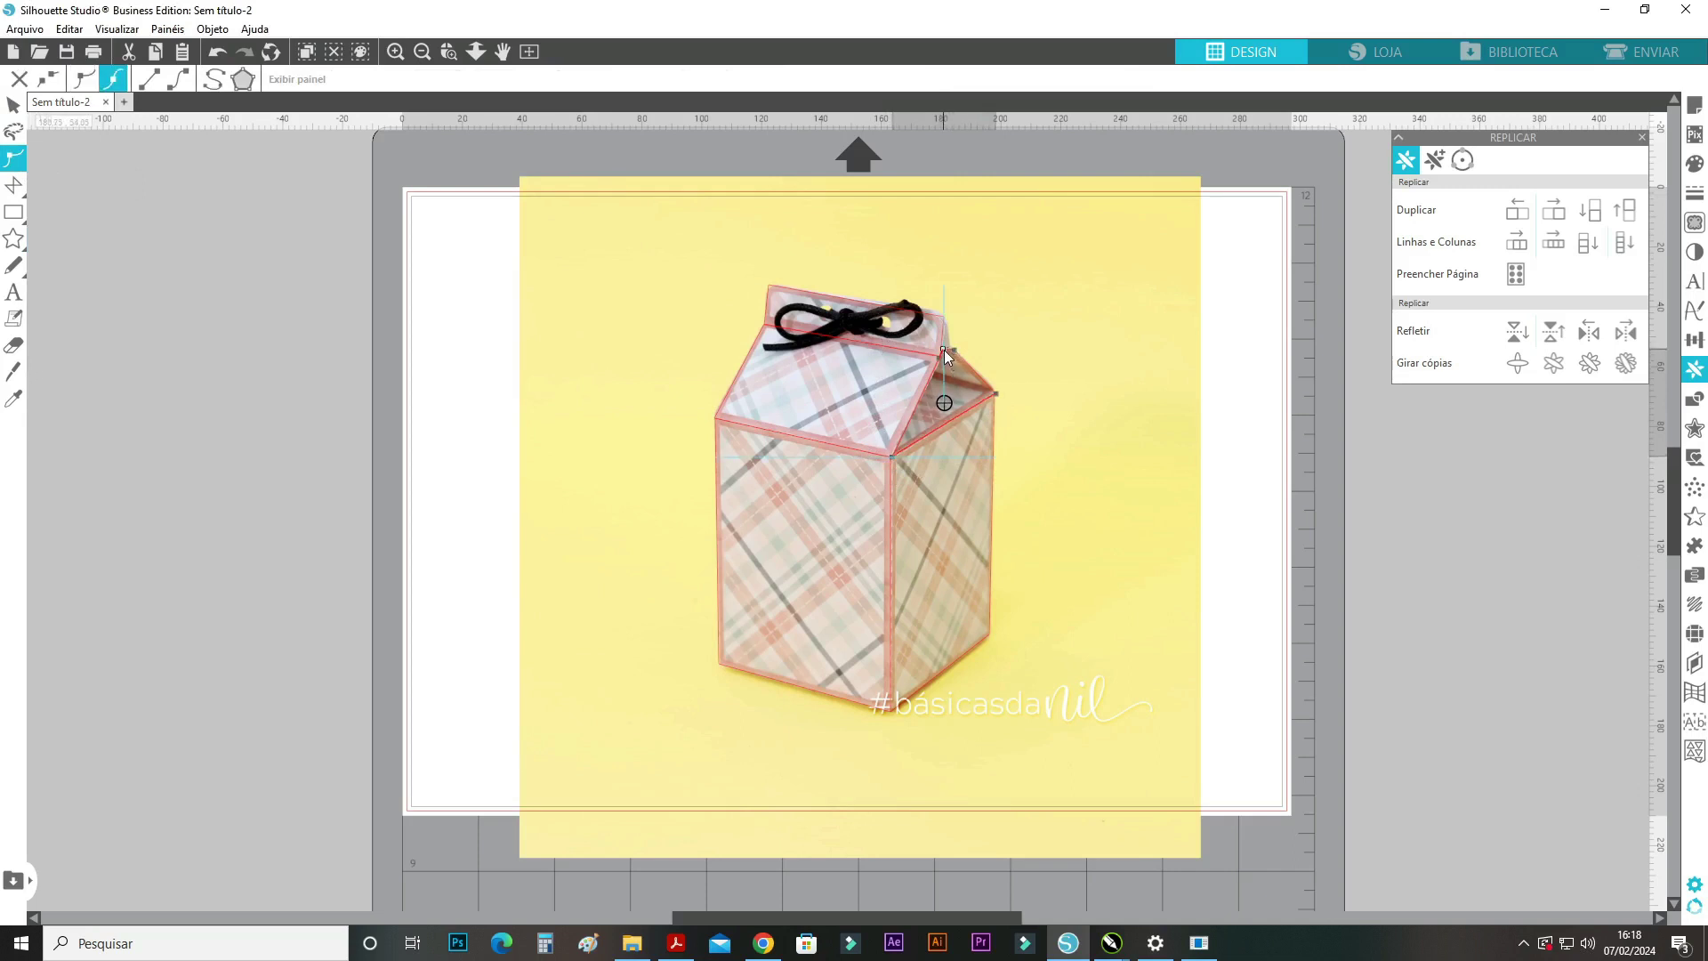
{"action": "left_click", "coordinate": [12, 107]}
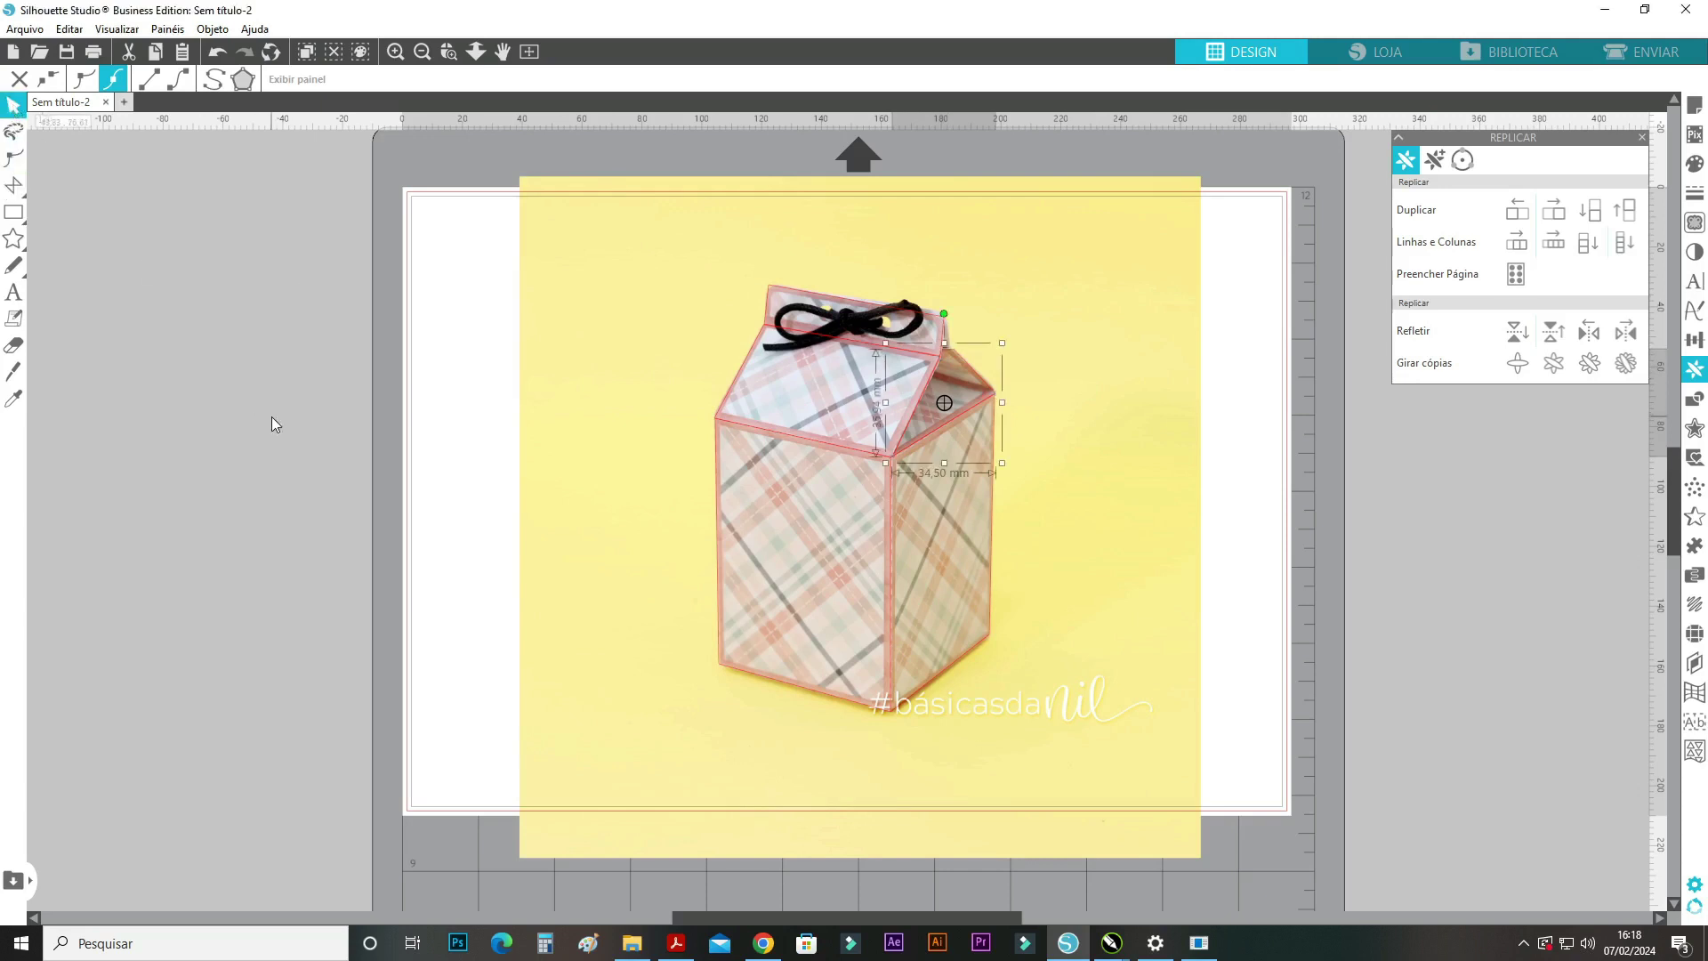
{"action": "left_click", "coordinate": [945, 342]}
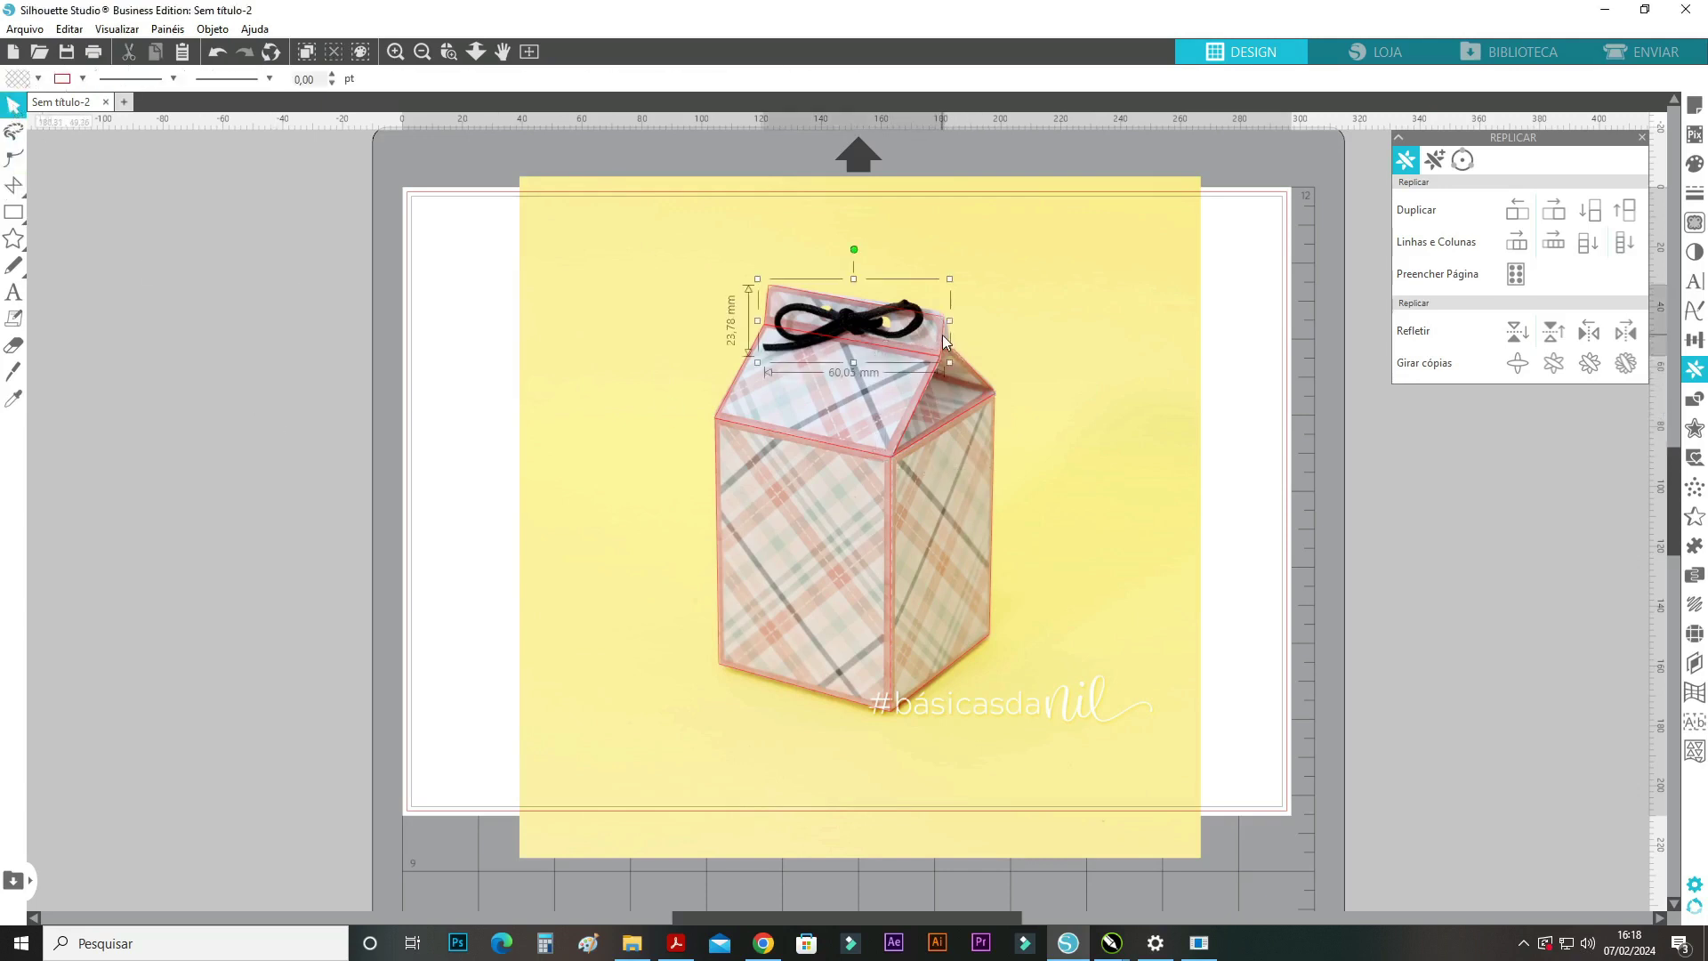
Move the reference photo aside, away from the traced box outlines.
{"action": "left_click", "coordinate": [12, 184]}
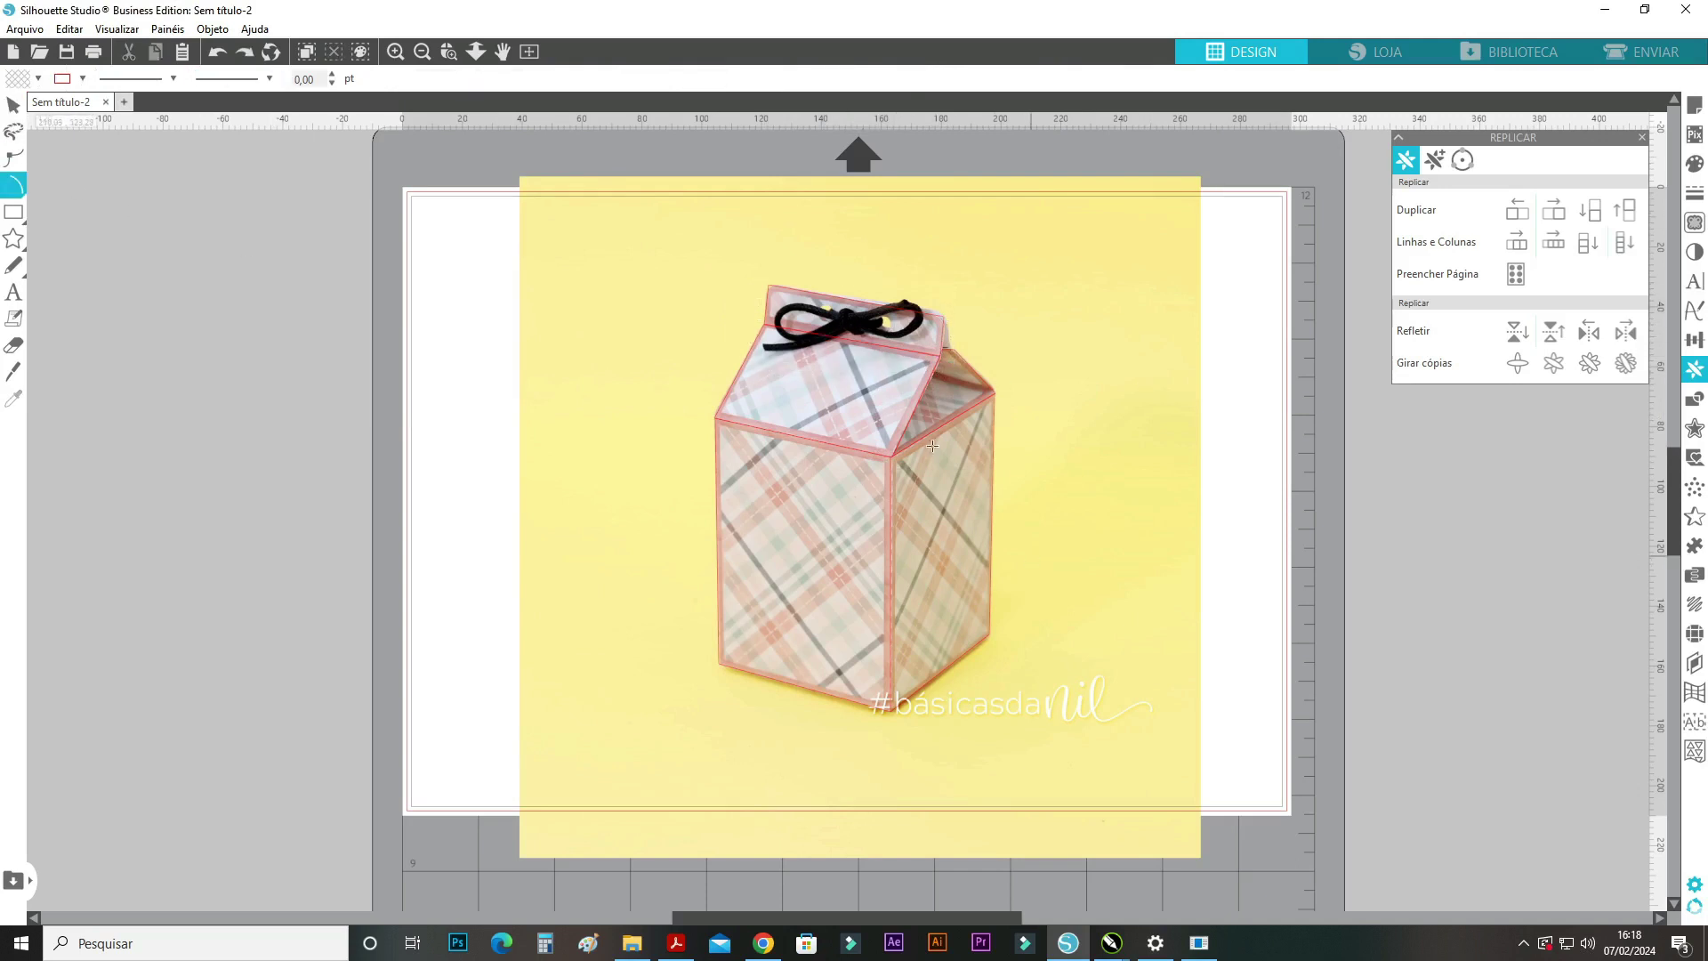
{"action": "left_click", "coordinate": [13, 107]}
{"action": "left_click_drag", "start_coordinate": [1118, 522], "coordinate": [462, 484]}
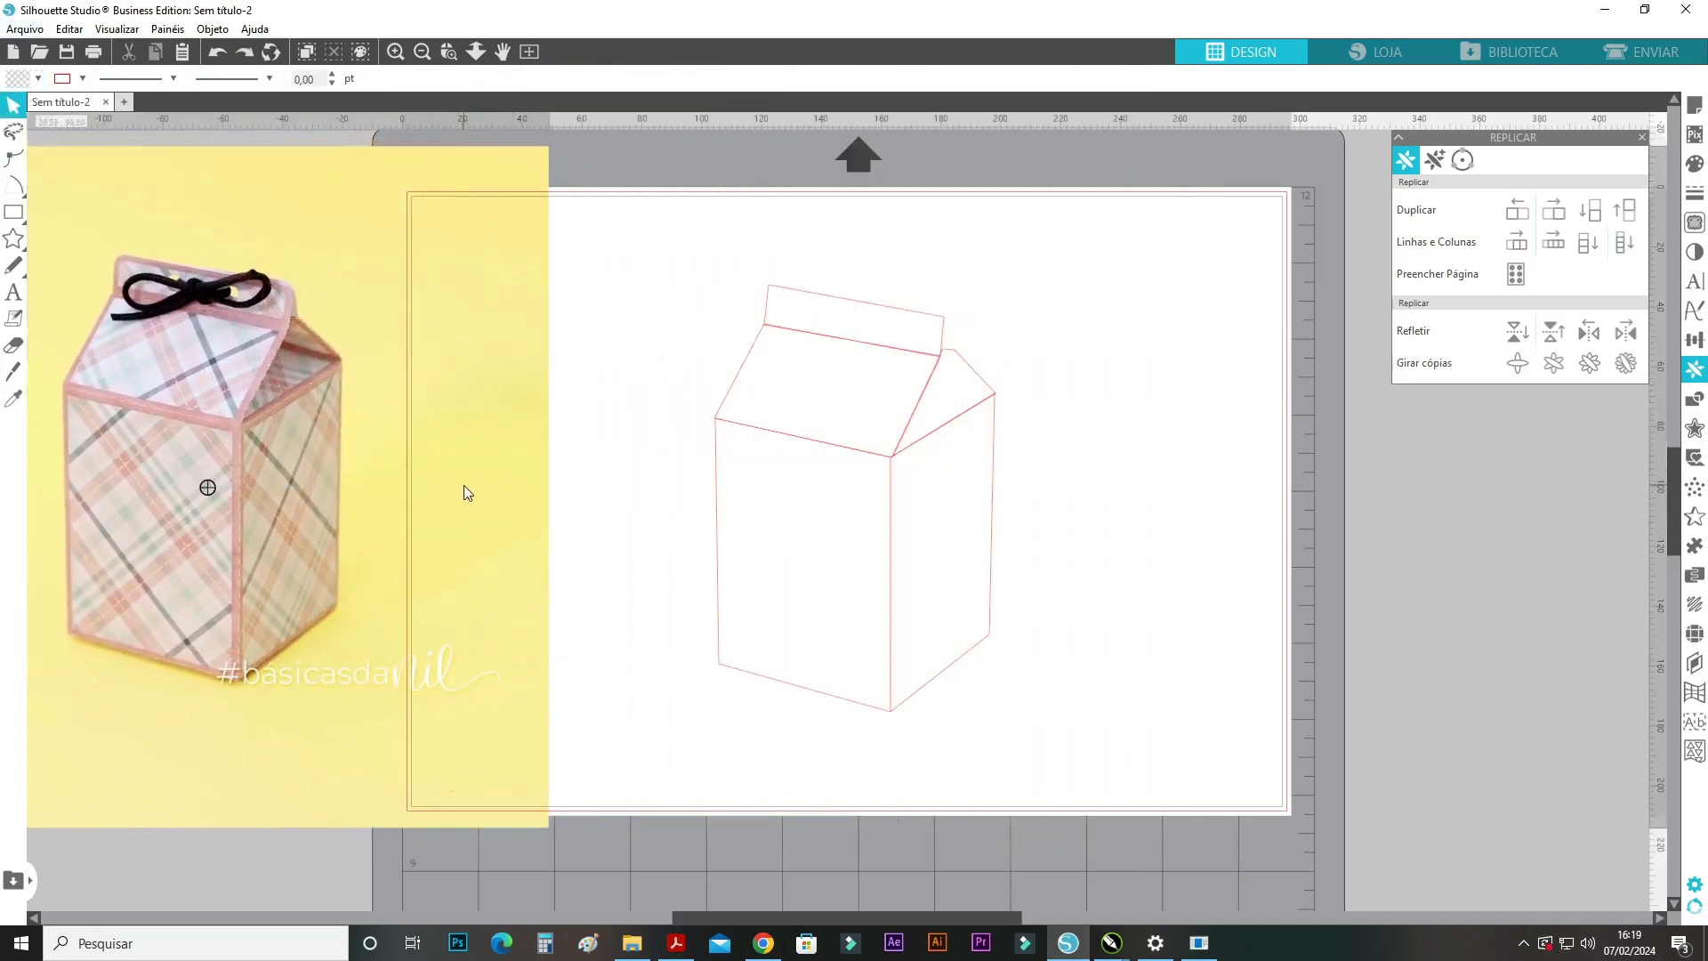
Duplicate the top flap outline in place and widen the copy to about 64 mm.
{"action": "left_click", "coordinate": [944, 335]}
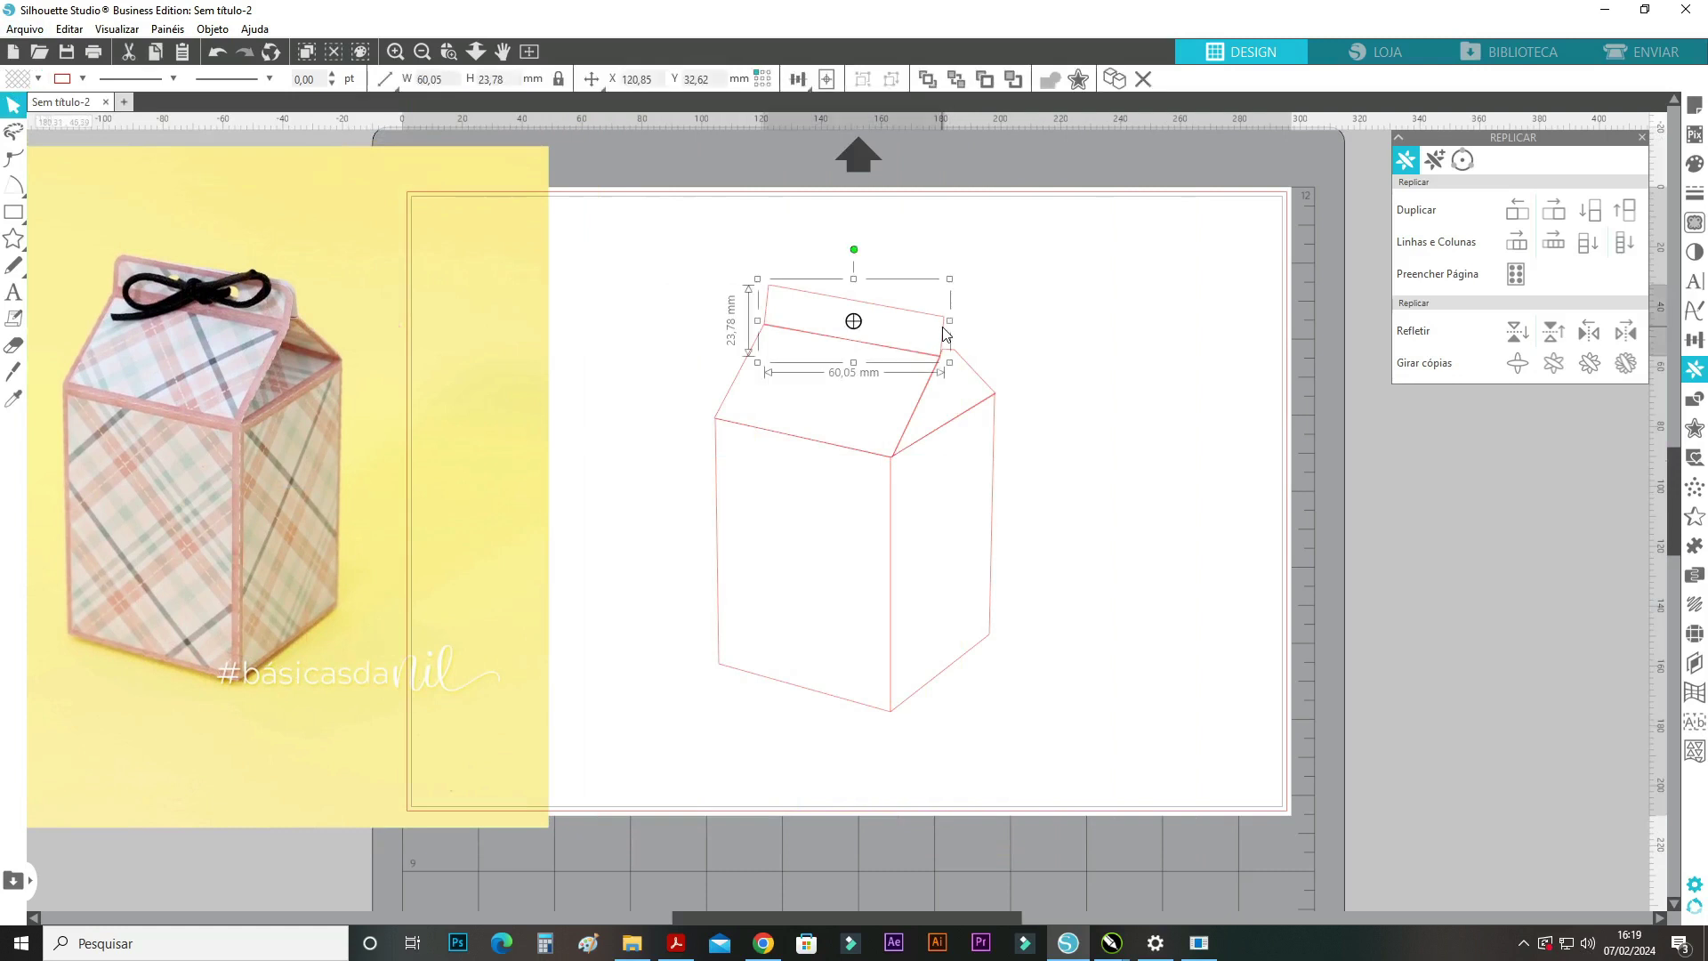
{"action": "mouse_move", "coordinate": [942, 327]}
{"action": "left_mouse_down"}
{"action": "mouse_move", "coordinate": [980, 375]}
{"action": "mouse_move", "coordinate": [946, 339]}
{"action": "mouse_move", "coordinate": [967, 330]}
{"action": "left_mouse_up"}
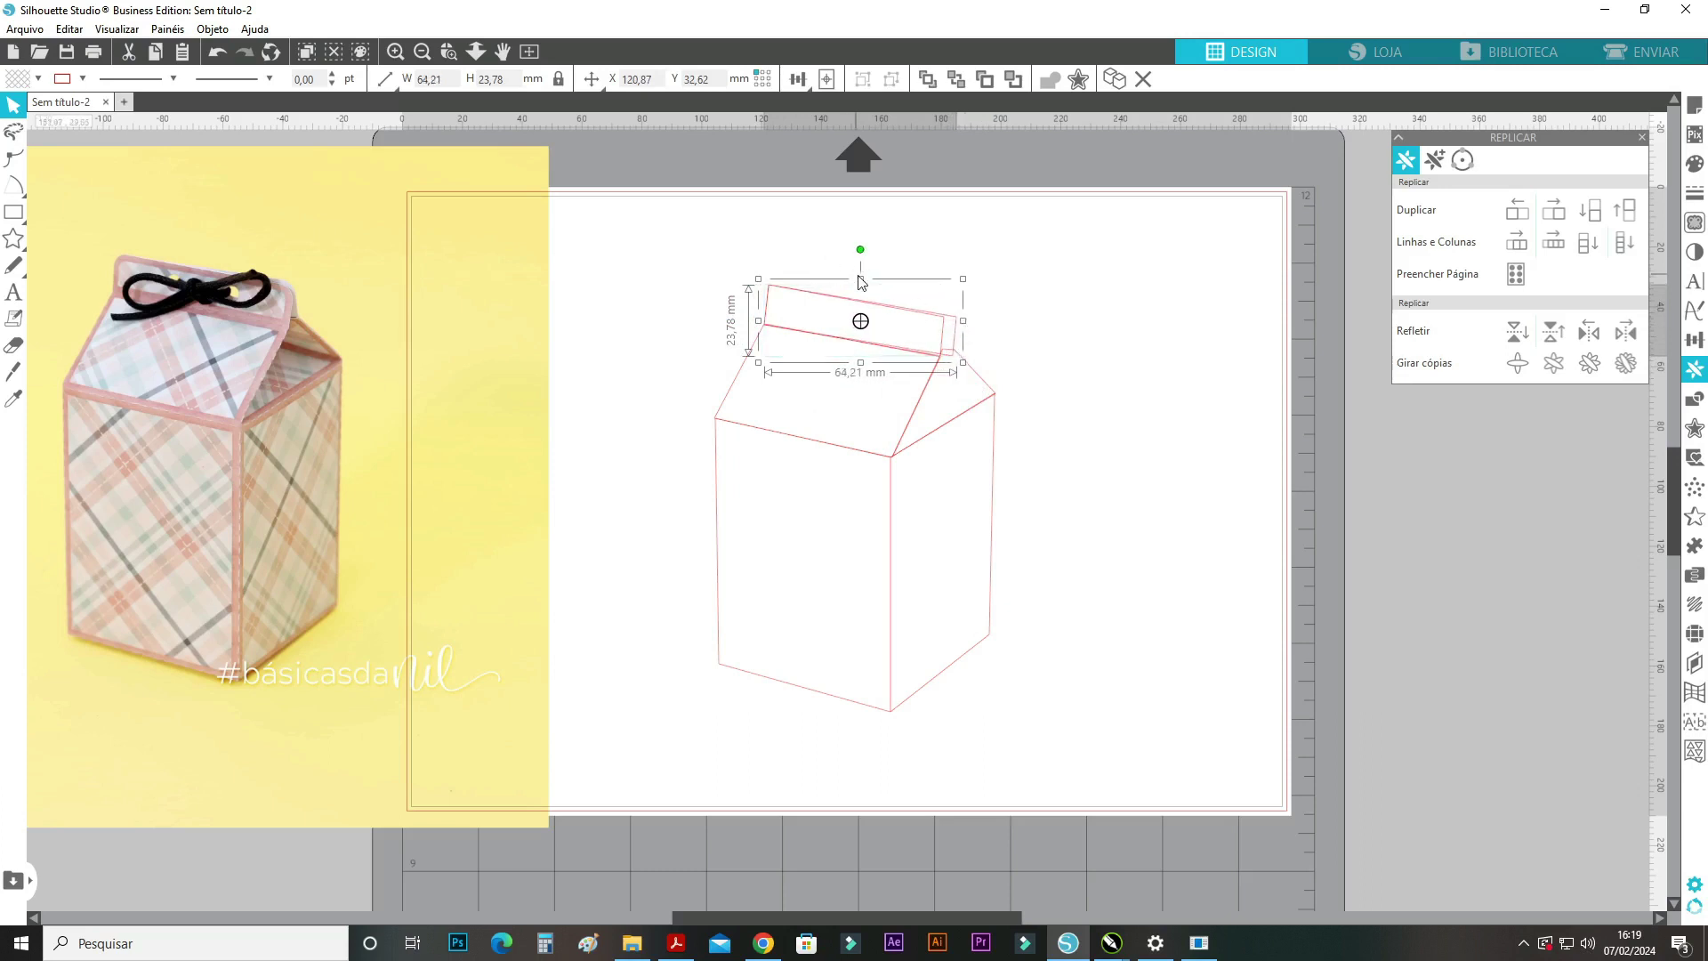
{"action": "left_click_drag", "start_coordinate": [860, 279], "coordinate": [860, 278]}
Lower the two outer corner points of the widened flap copy slightly, making it about 25 mm high.
{"action": "left_click", "coordinate": [14, 160]}
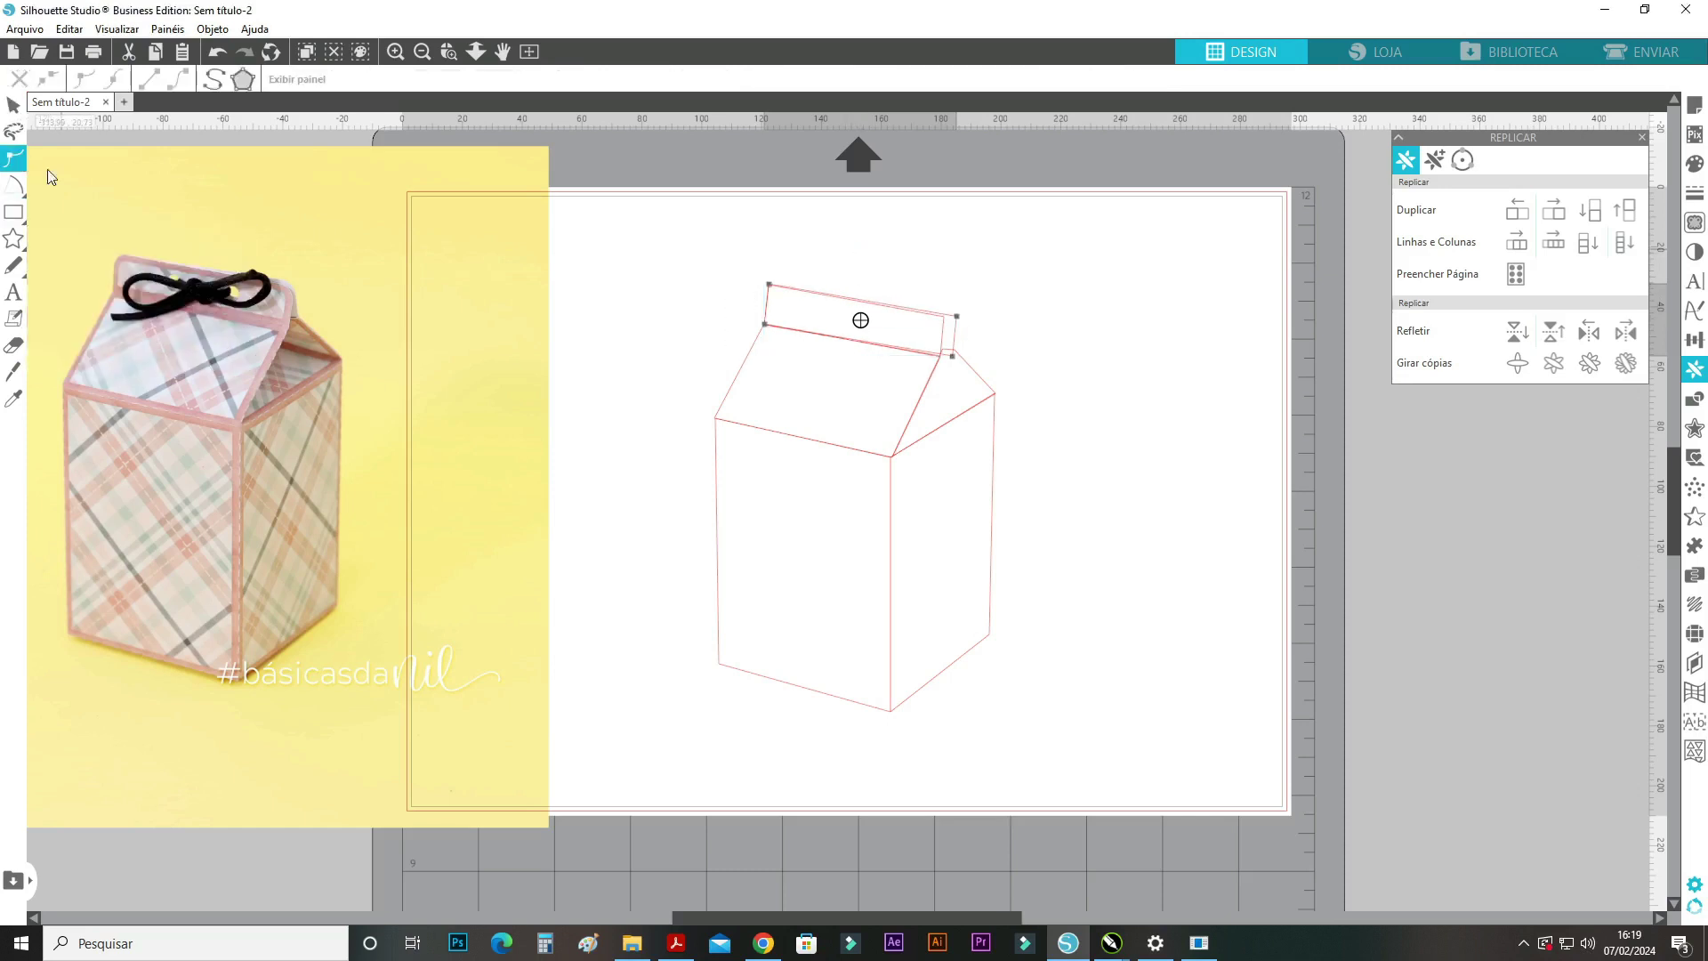
{"action": "left_click", "coordinate": [958, 320]}
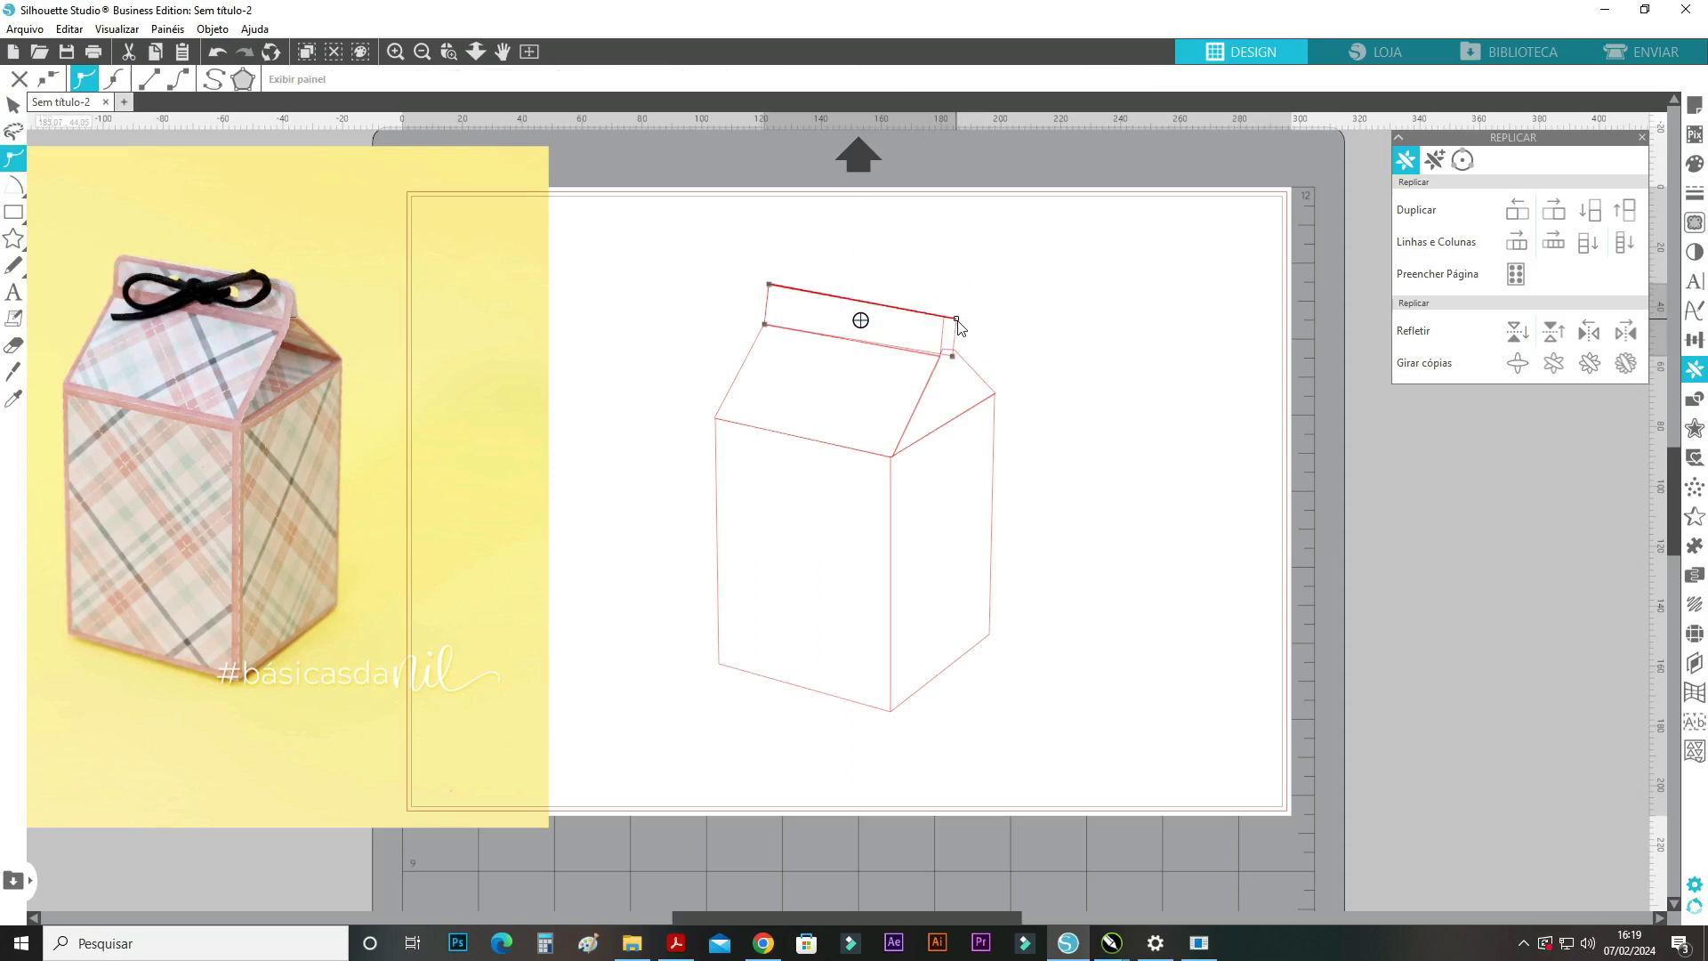
{"action": "left_click_drag", "start_coordinate": [953, 359], "coordinate": [951, 361]}
{"action": "double_click", "coordinate": [954, 361]}
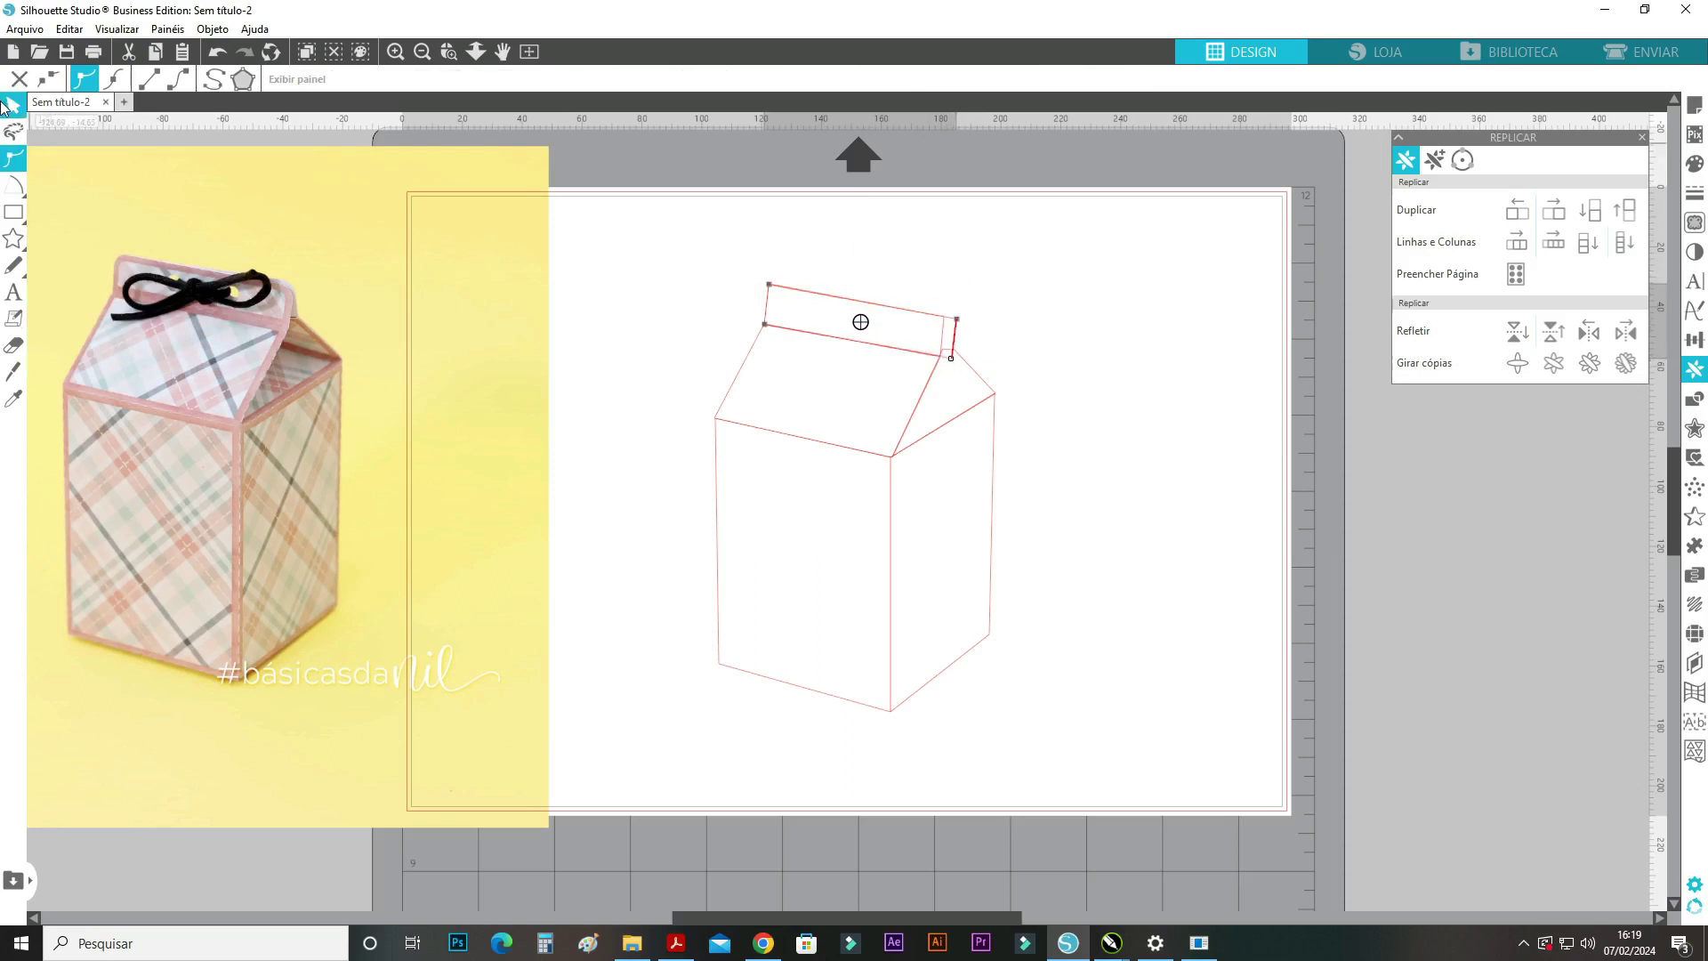
Send the widened flap copy behind the original top flap outline.
{"action": "right_click", "coordinate": [955, 339]}
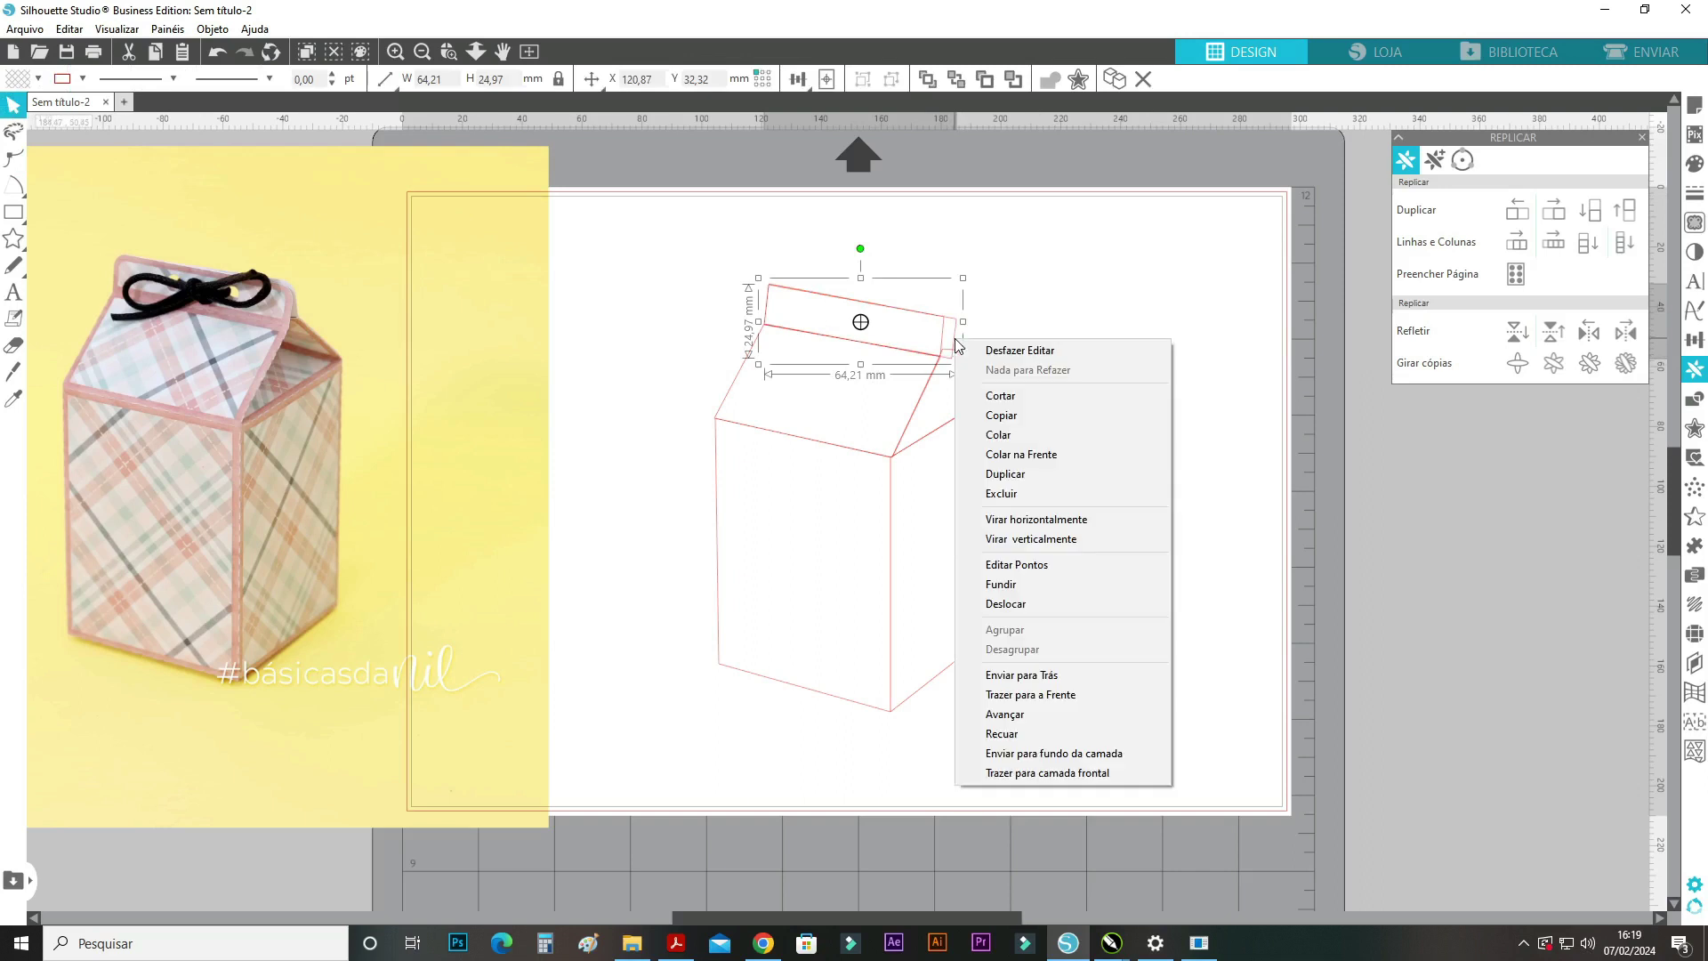
{"action": "left_click", "coordinate": [1059, 669]}
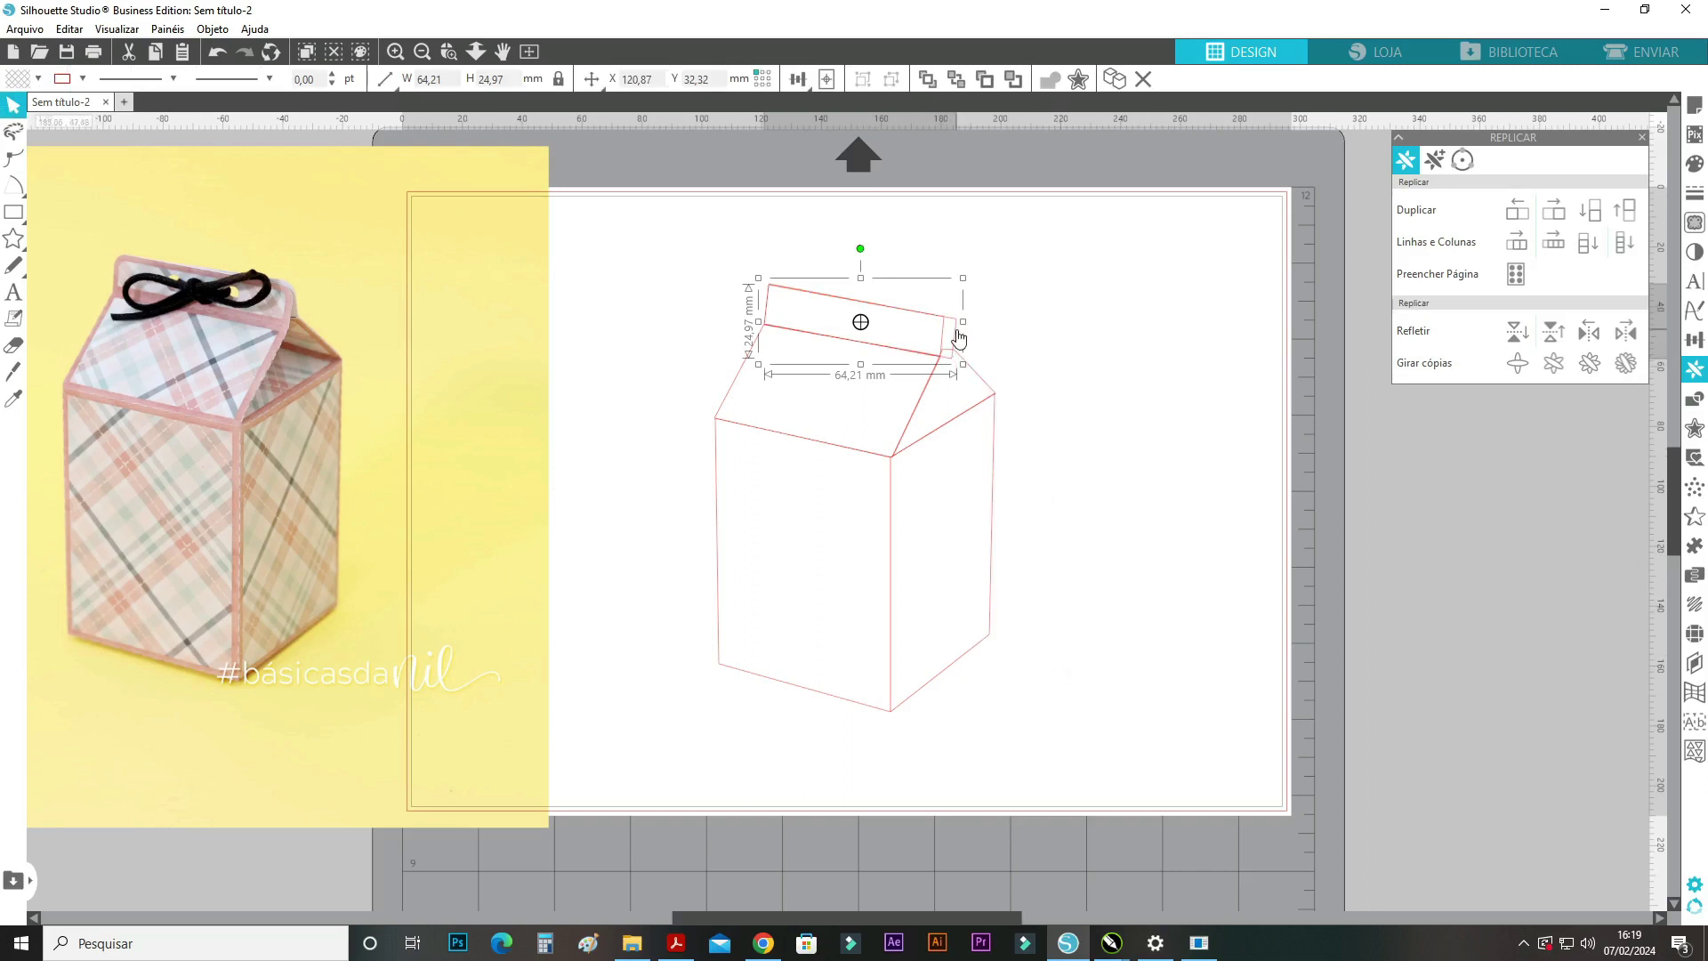
{"action": "right_click", "coordinate": [953, 331]}
{"action": "left_click", "coordinate": [1080, 665]}
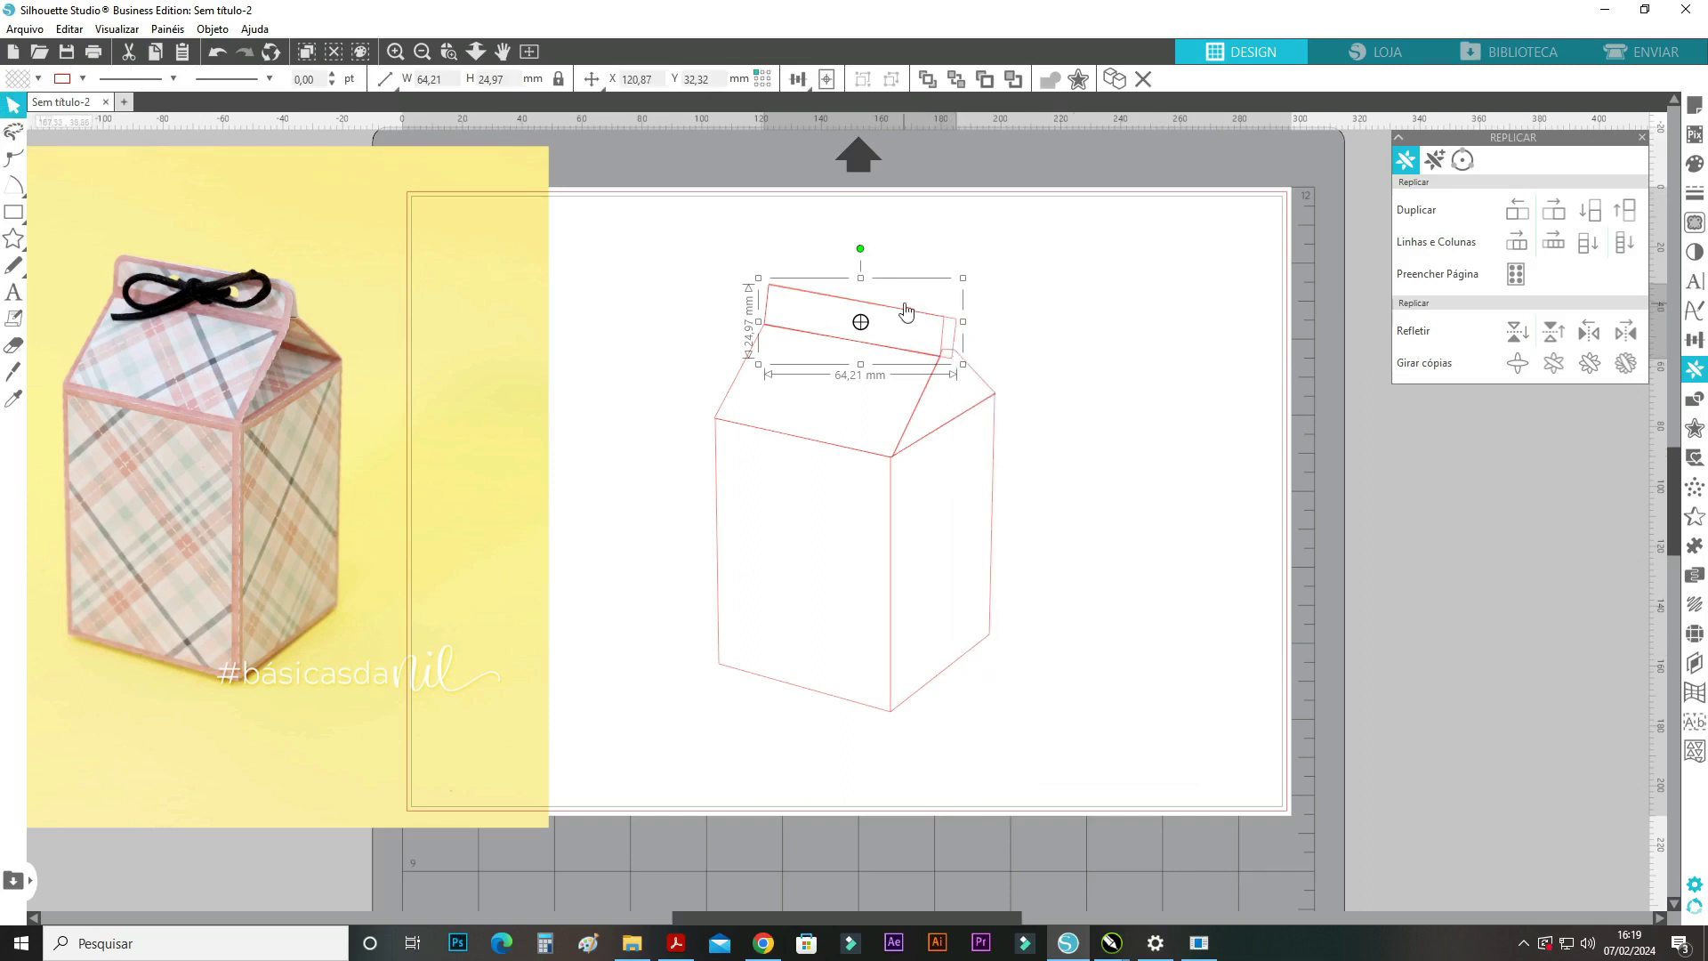
{"action": "right_click", "coordinate": [952, 336]}
{"action": "left_click", "coordinate": [1076, 669]}
{"action": "left_click", "coordinate": [1113, 625]}
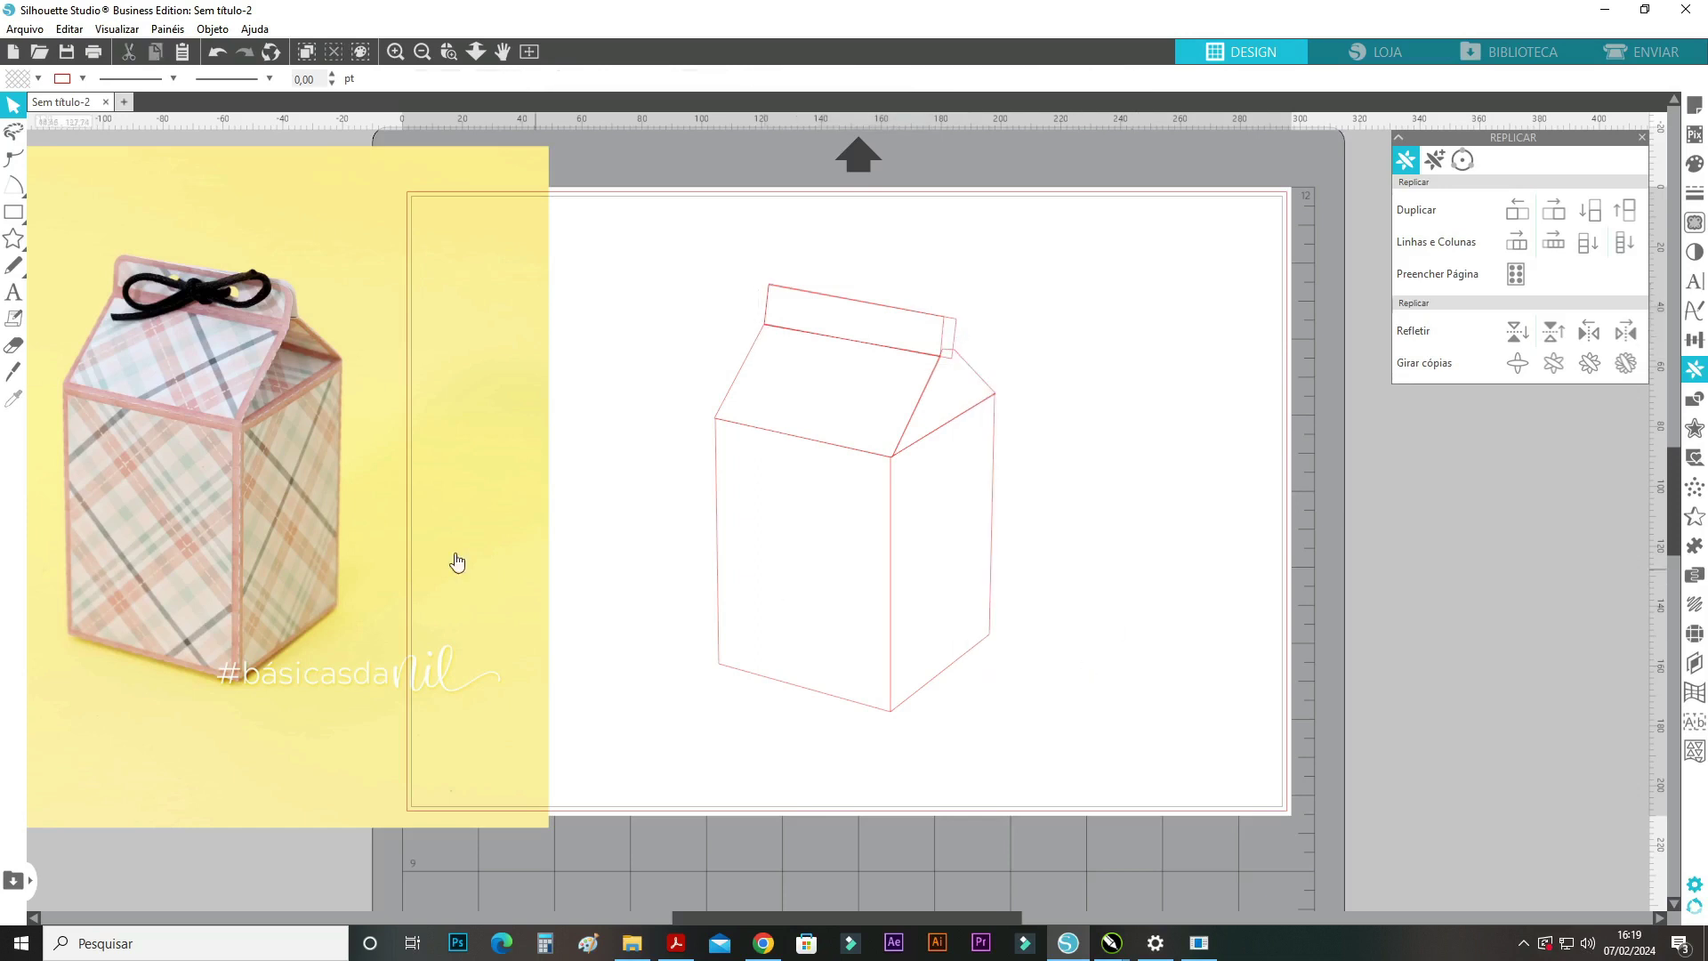
{"action": "left_click", "coordinate": [951, 321]}
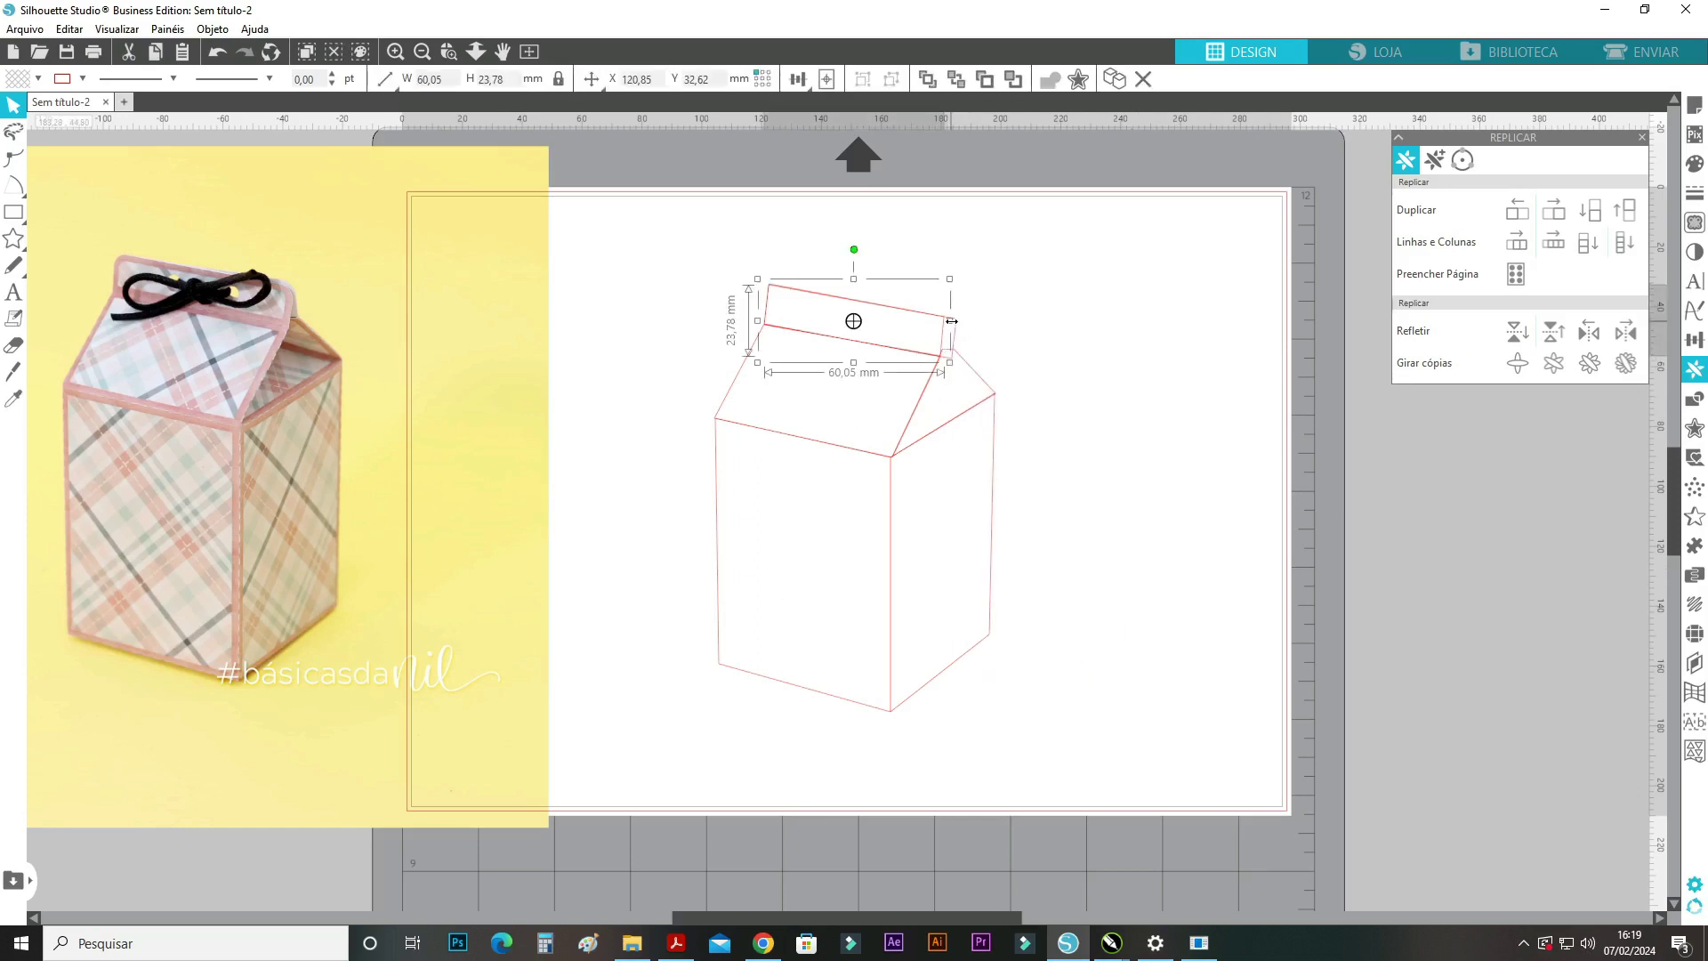
Delete the reference photo and move all the box outlines together about 15 mm to the right on the page.
{"action": "left_click", "coordinate": [319, 537]}
{"action": "key", "text": "Delete"}
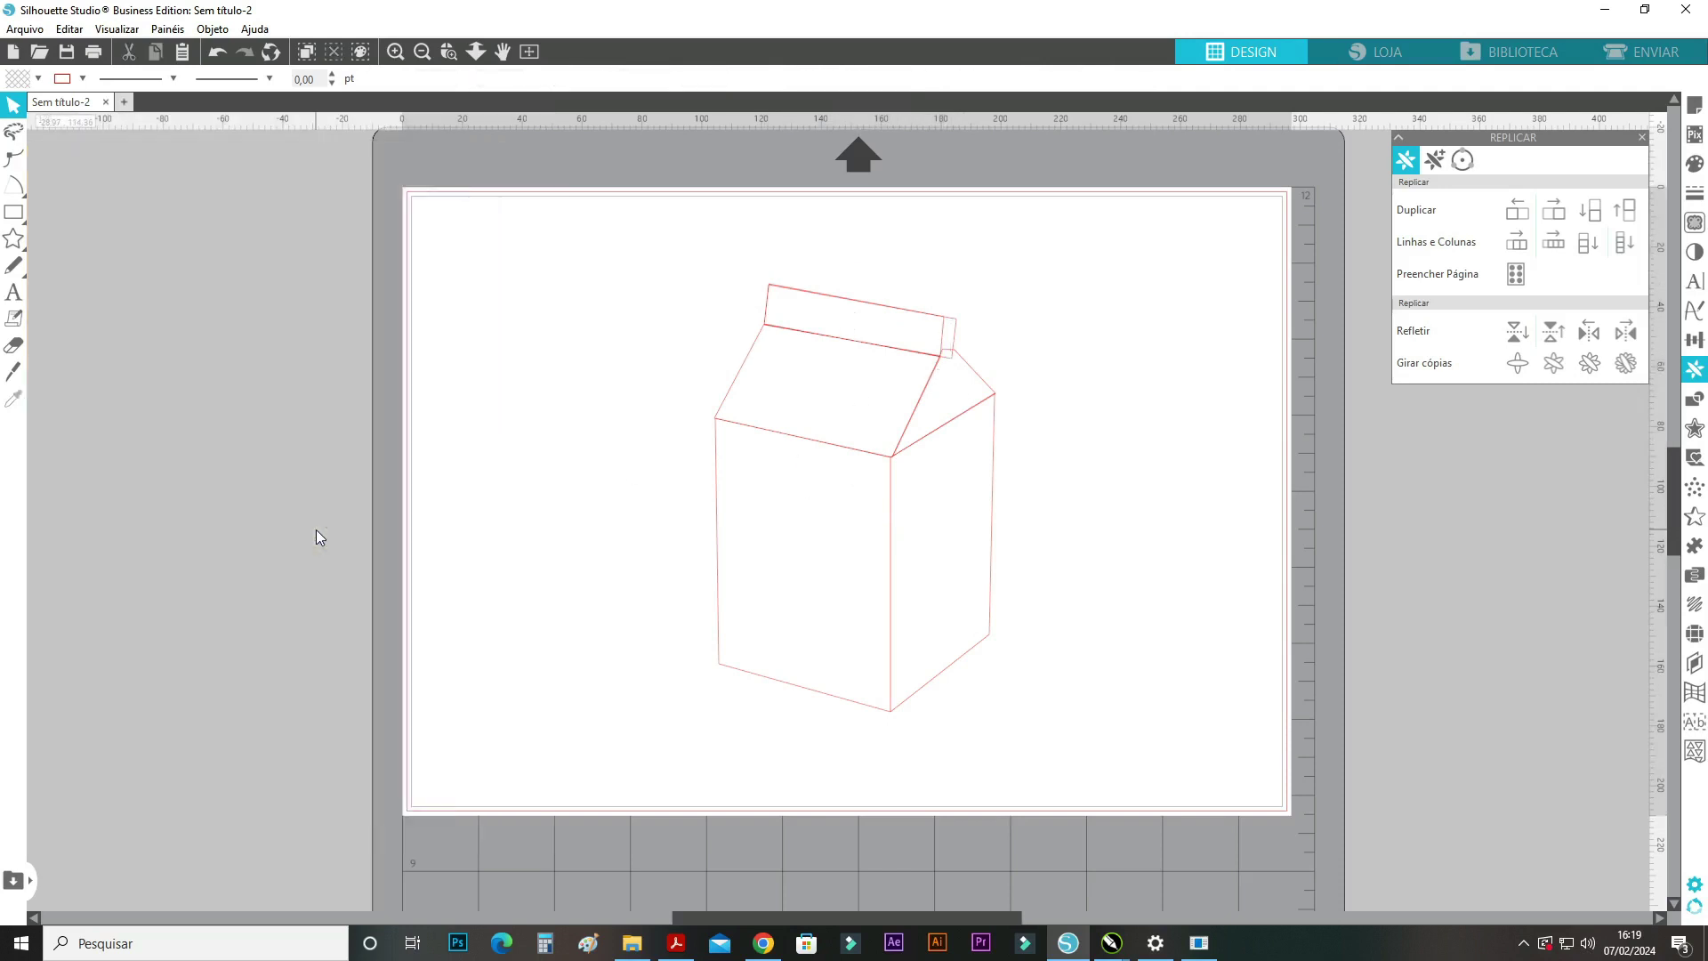
{"action": "left_click_drag", "start_coordinate": [639, 284], "coordinate": [997, 742]}
{"action": "left_click_drag", "start_coordinate": [939, 688], "coordinate": [984, 687]}
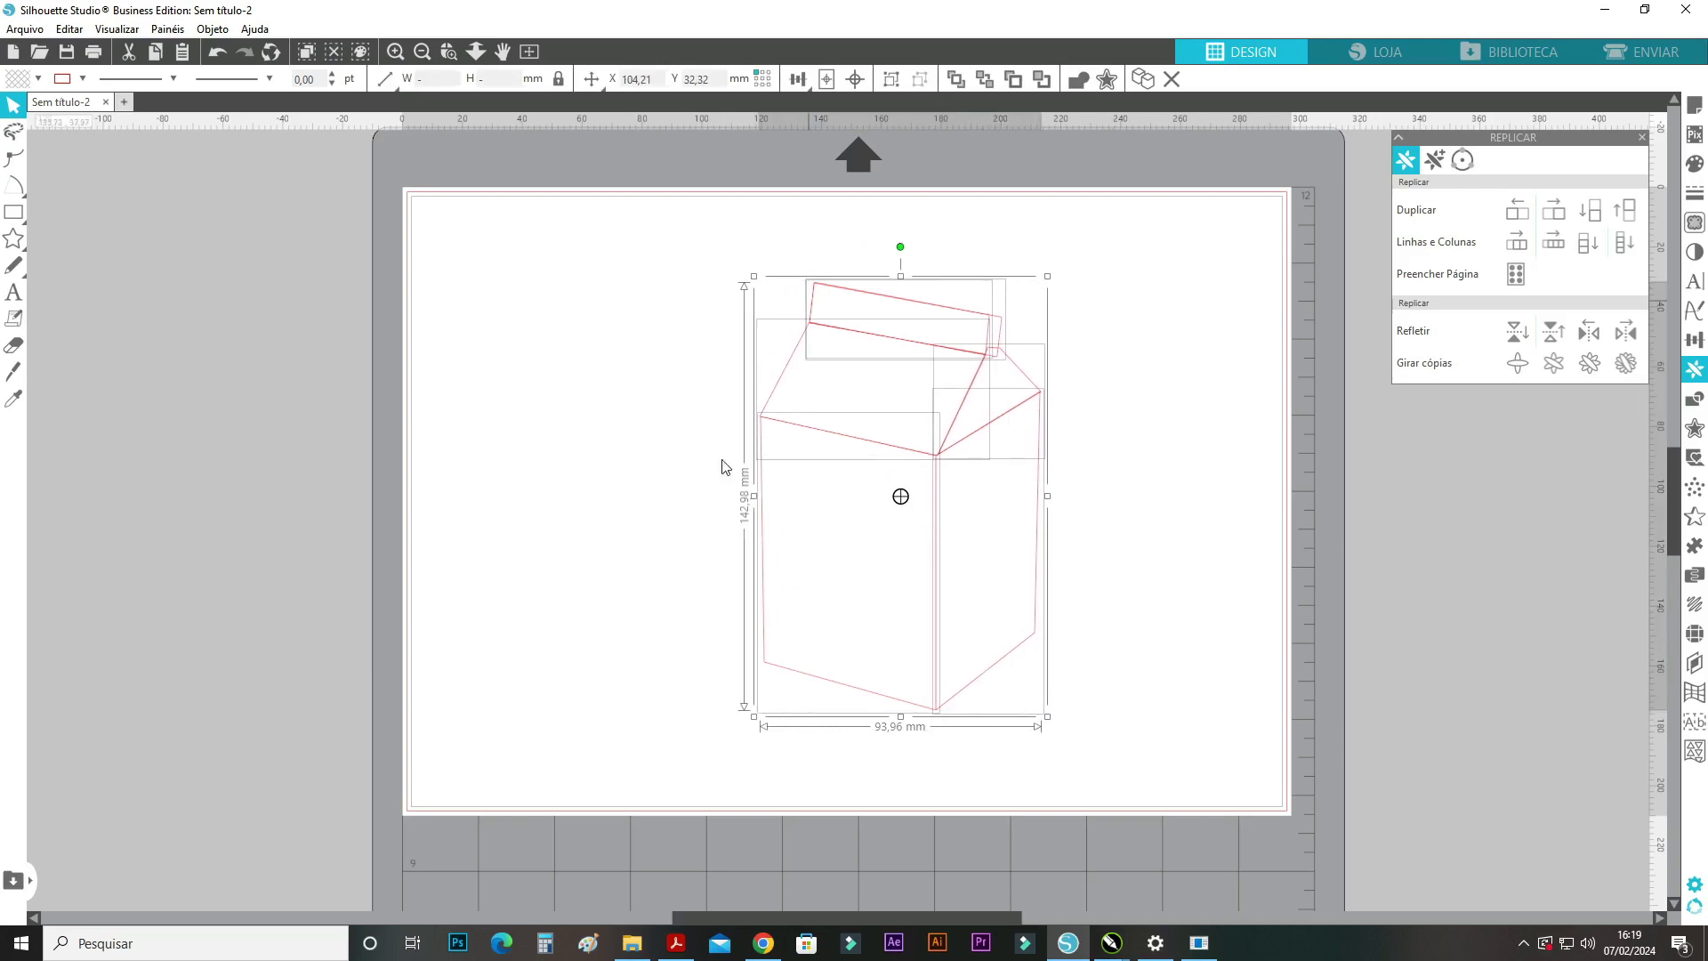
{"action": "left_click", "coordinate": [1152, 467]}
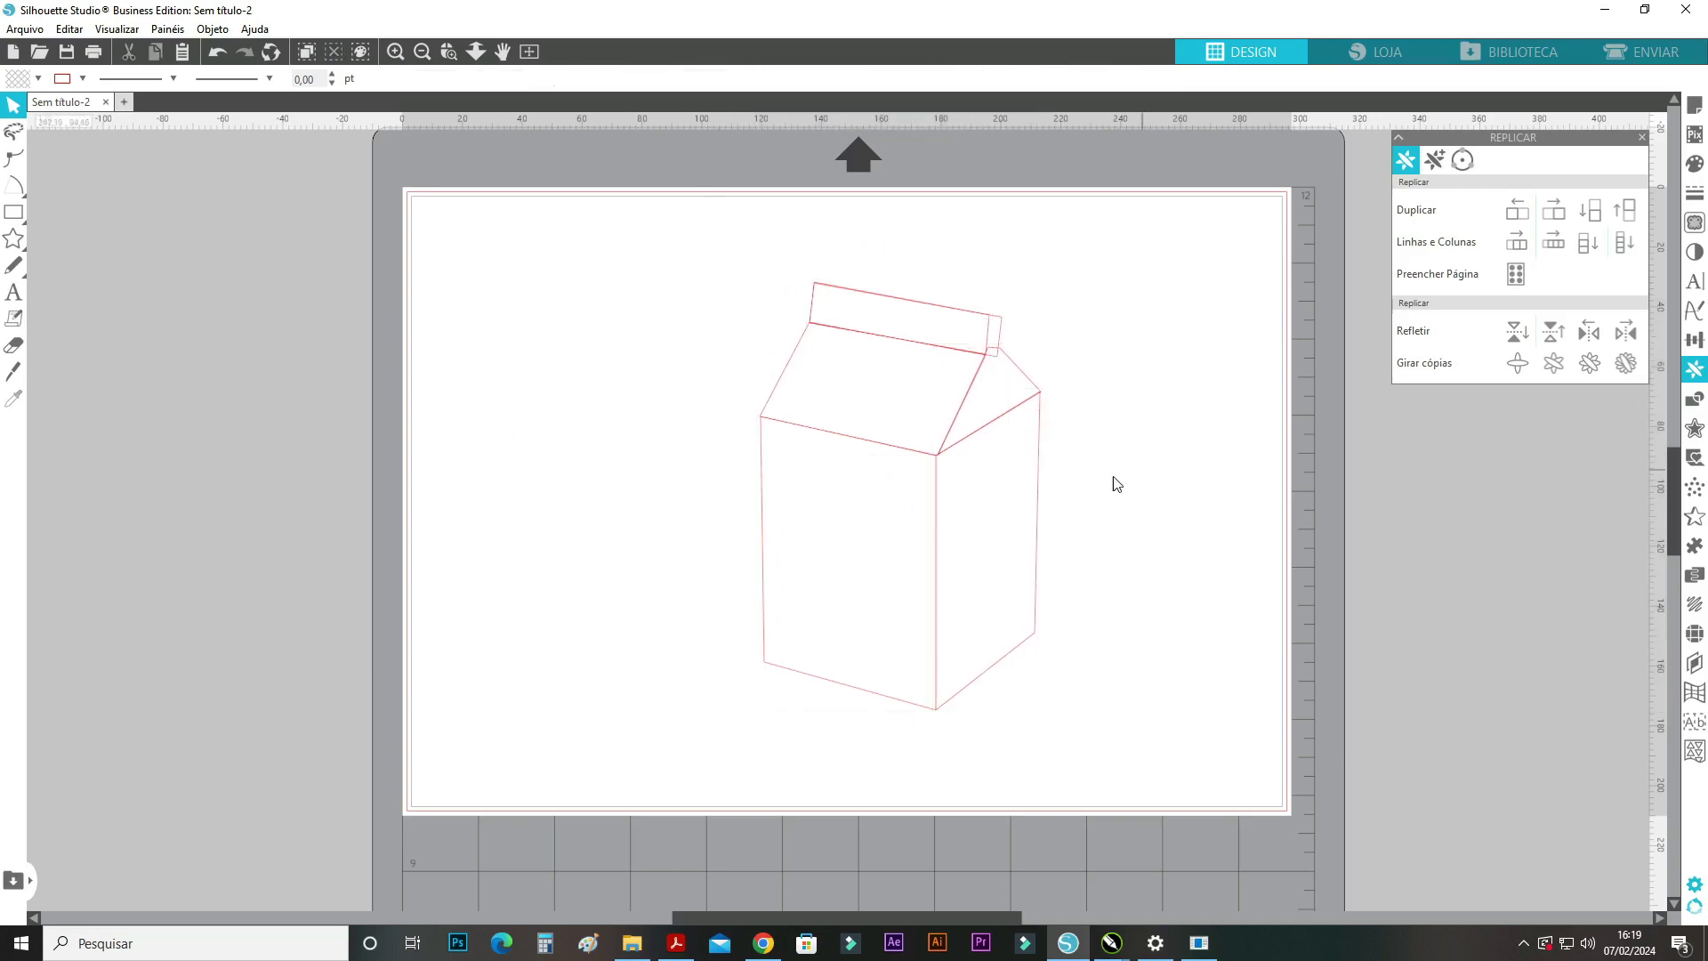
Add a two-line text reading CAIXA MILK and MOCKUP in the upper left part of the page.
{"action": "left_click", "coordinate": [15, 291]}
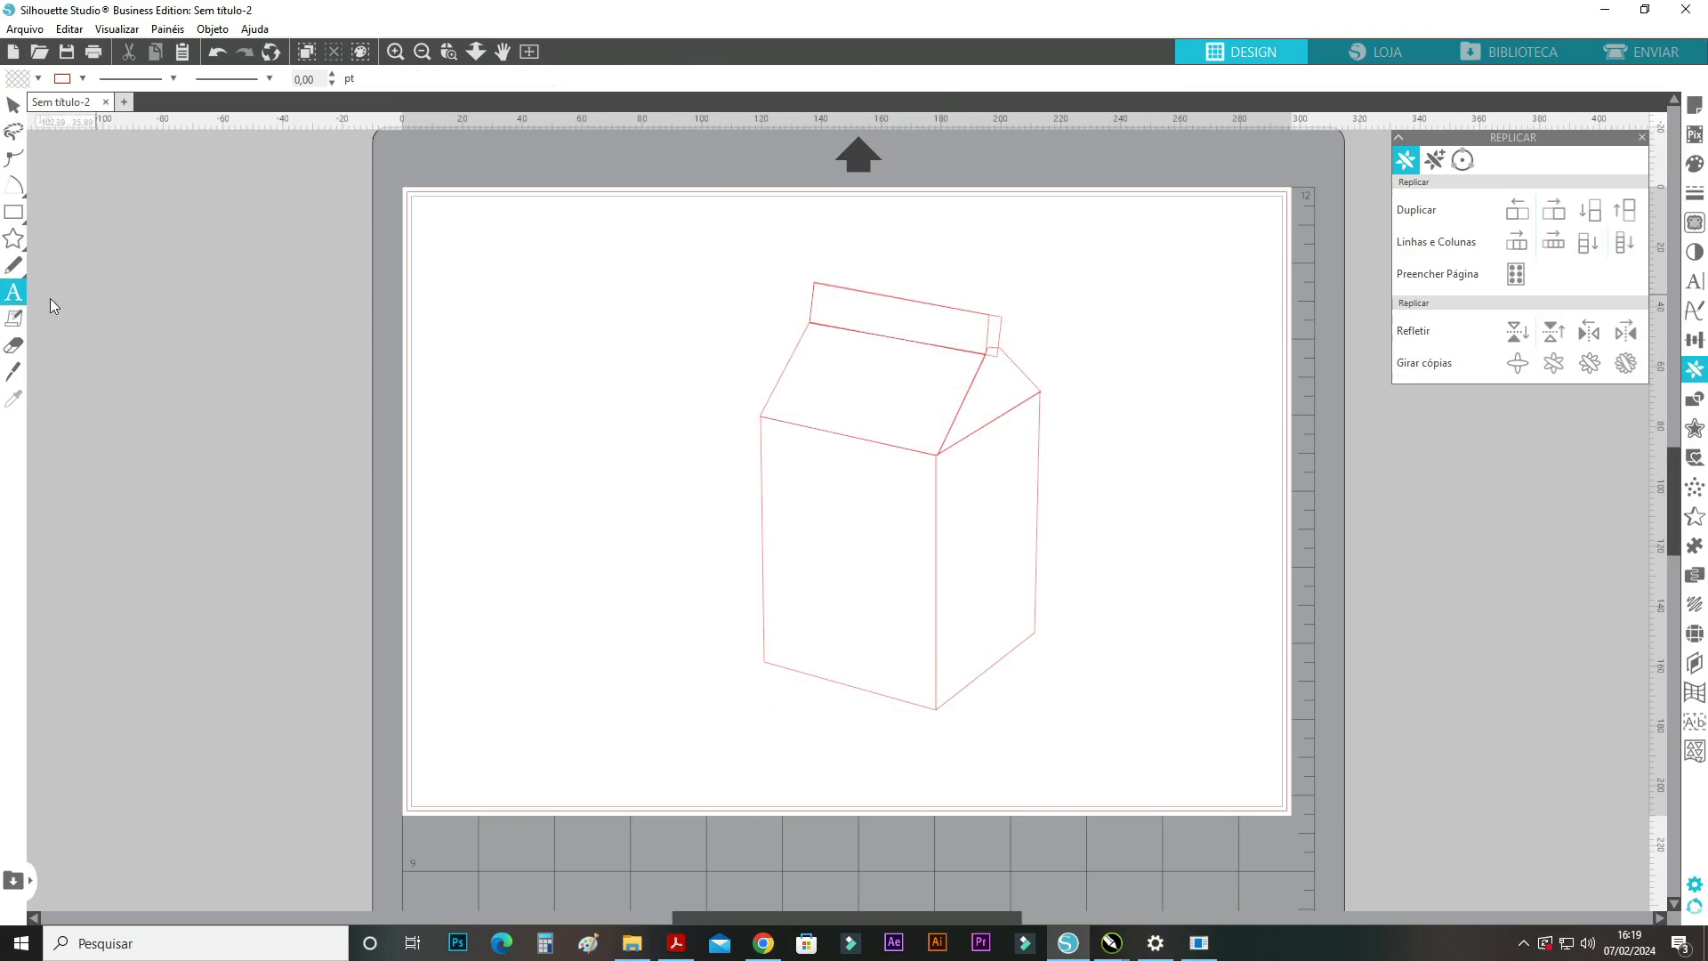
{"action": "left_click", "coordinate": [573, 389]}
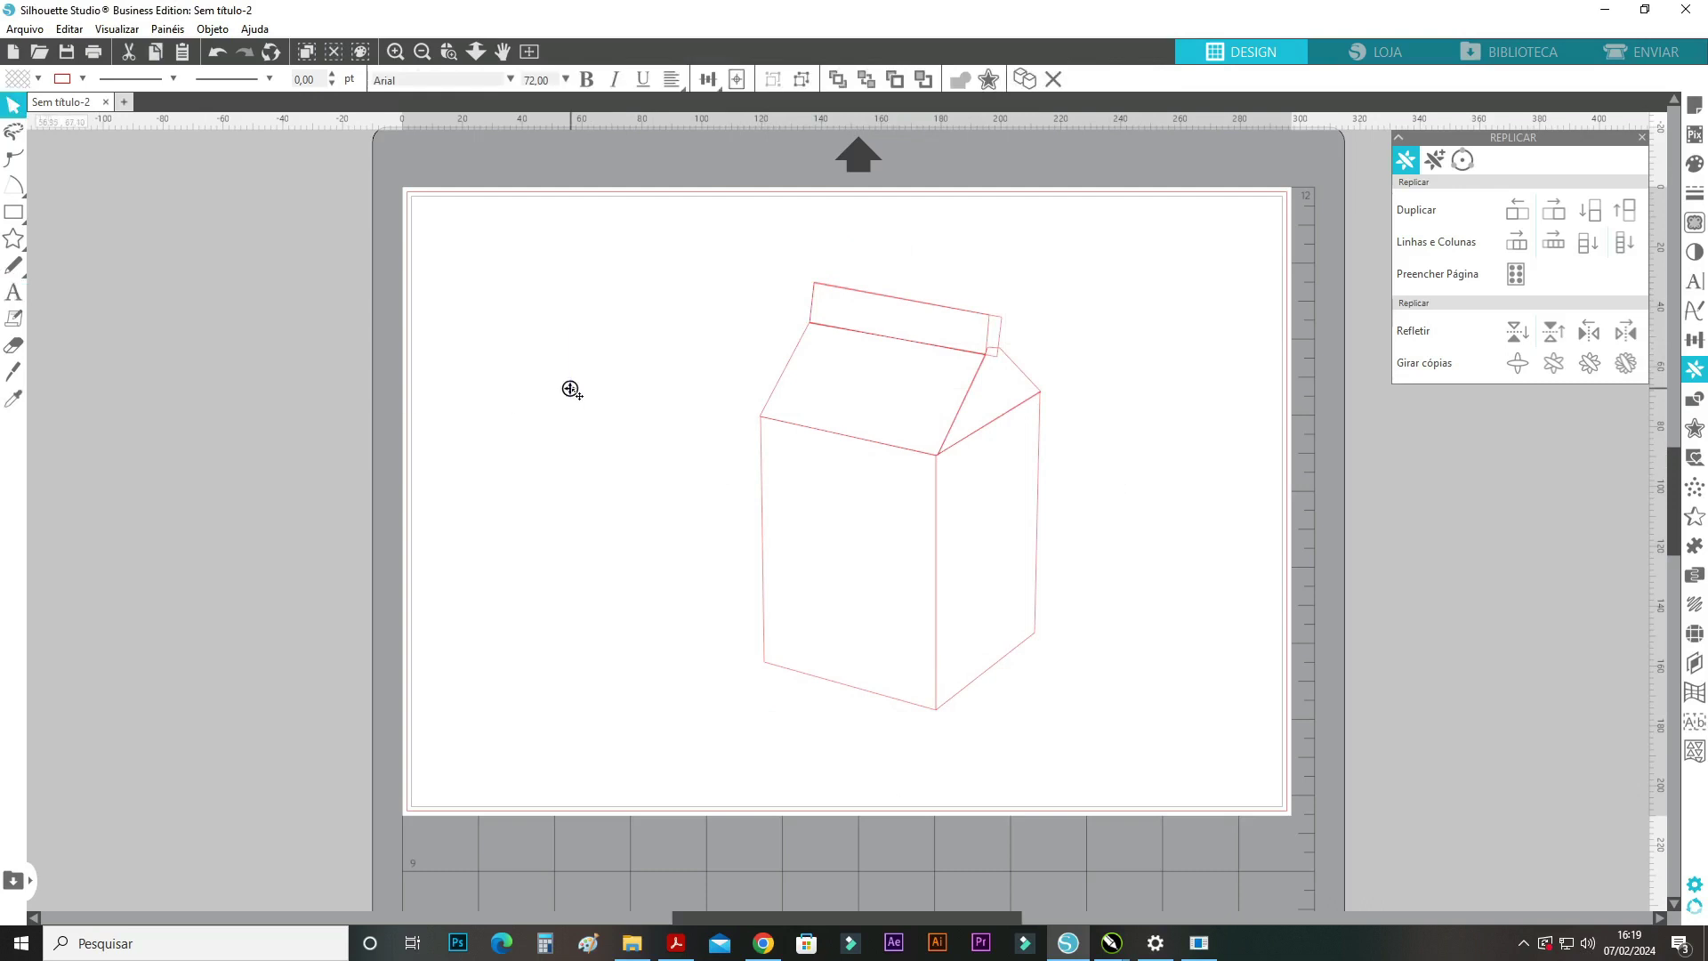
{"action": "type", "text": "CAIXA MILK"}
{"action": "key", "text": "Return"}
{"action": "type", "text": "MOCKUP"}
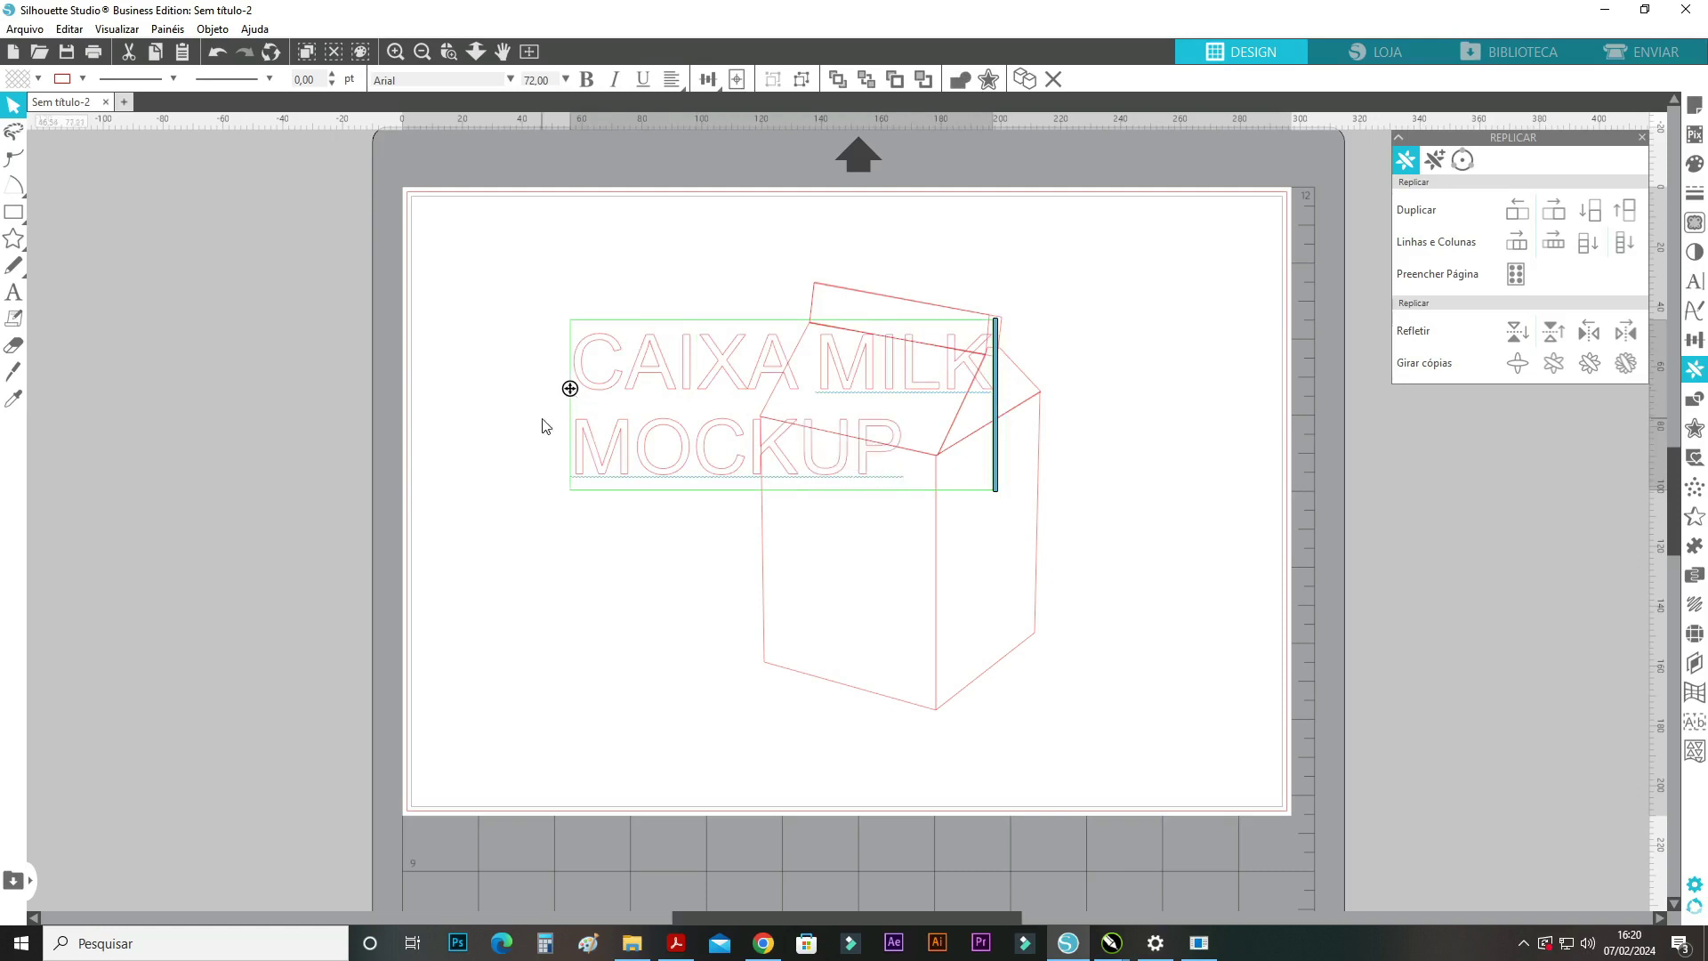
Try to change the title text's font to Acres Filled.
{"action": "left_click", "coordinate": [511, 78]}
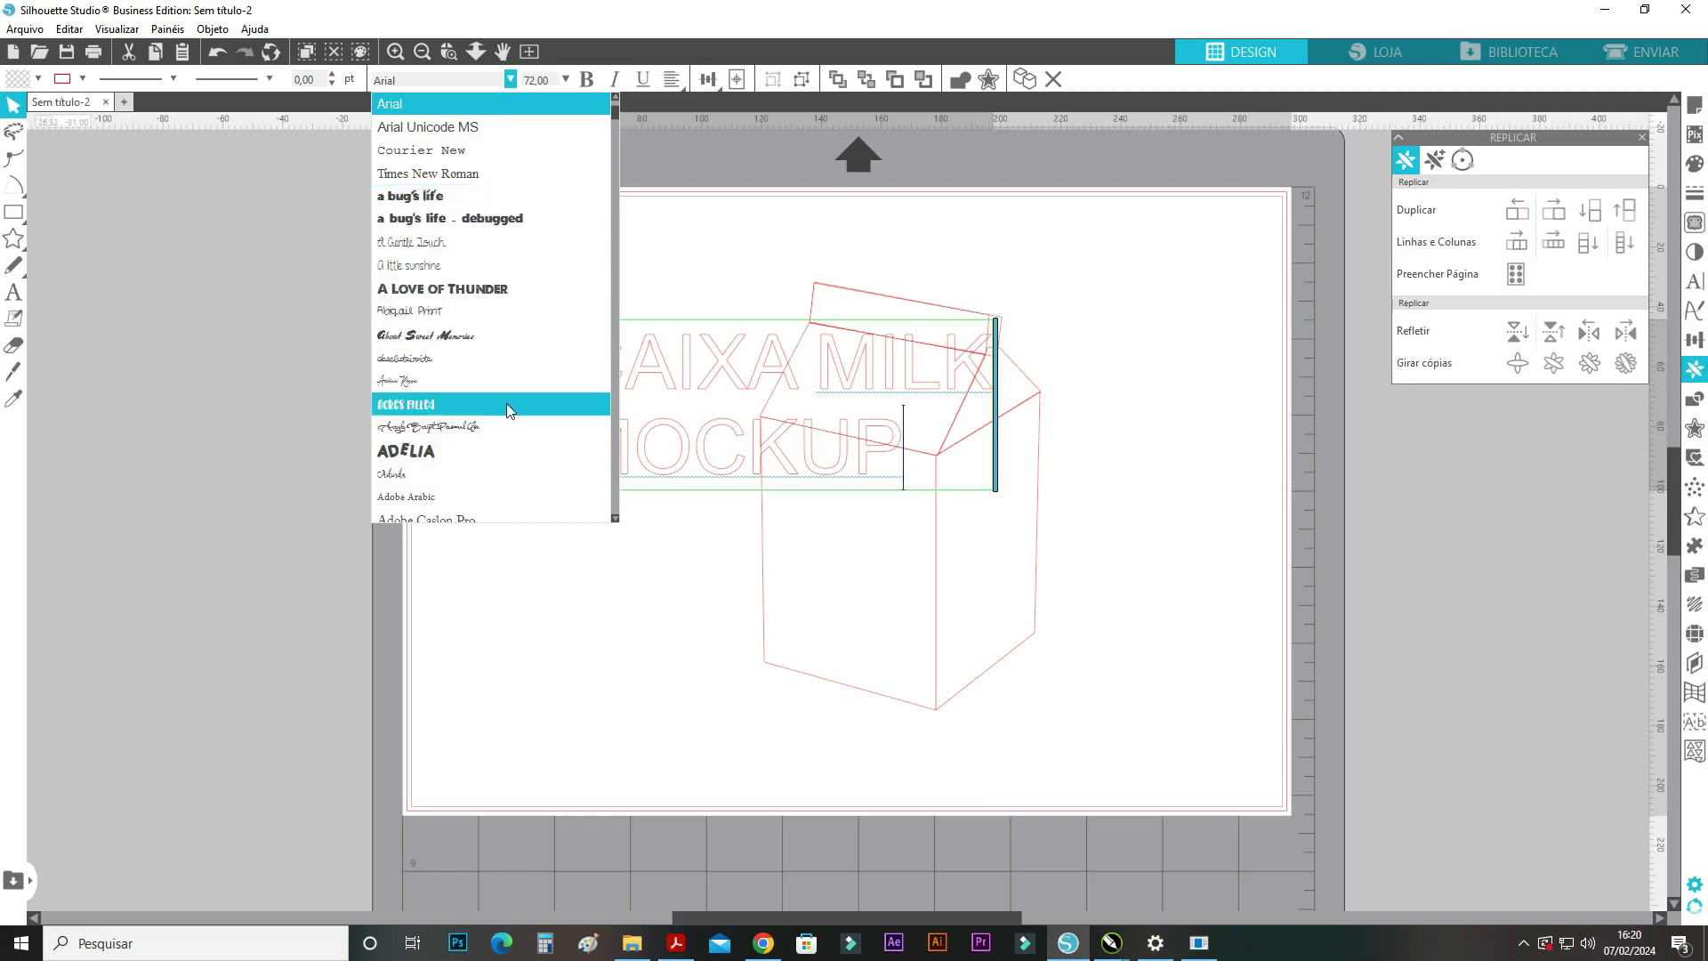
{"action": "key", "text": "Escape"}
{"action": "left_click", "coordinate": [683, 400]}
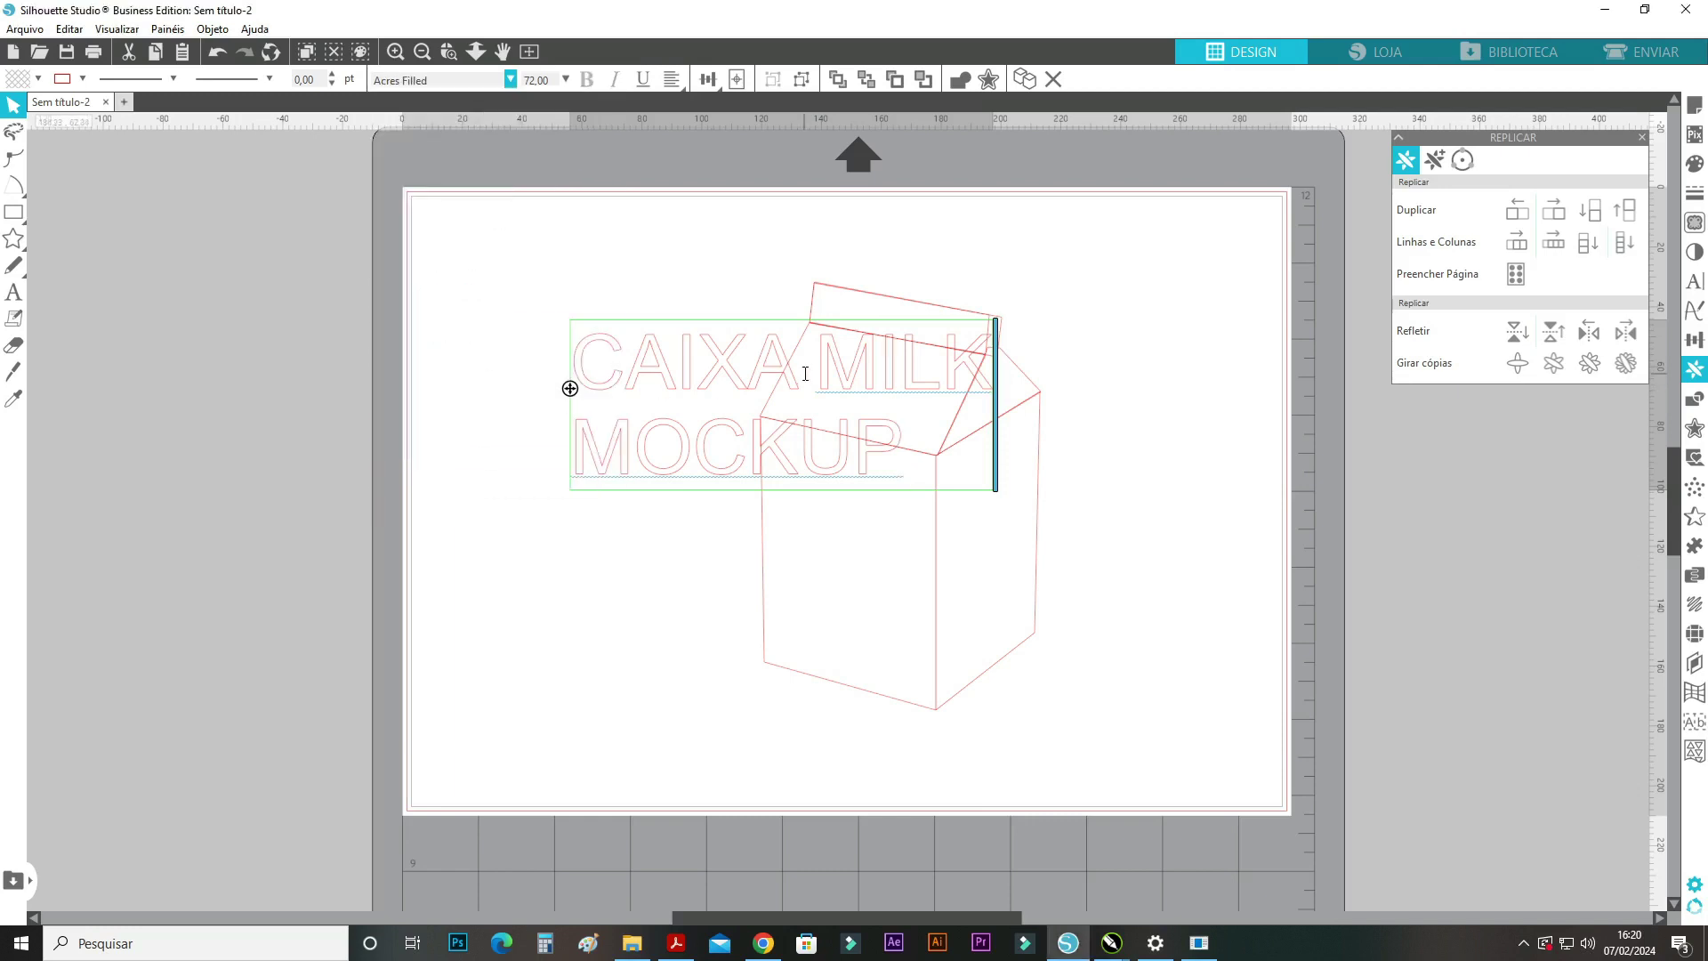
{"action": "key", "text": "Escape"}
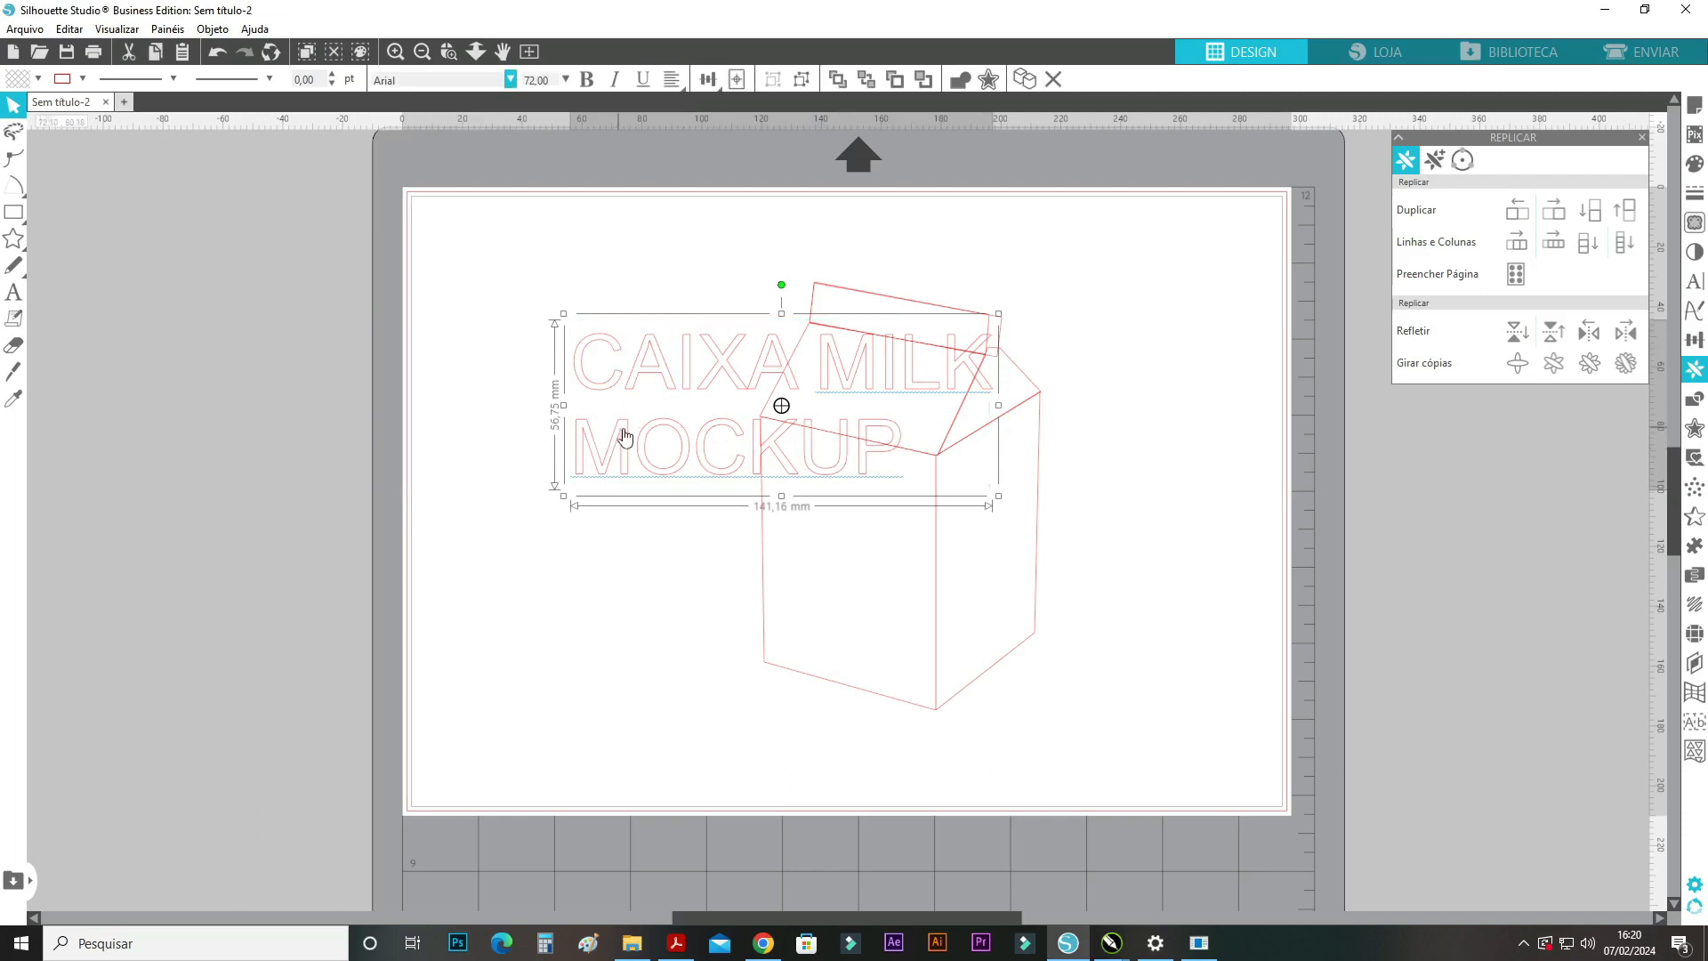
Move the title text left to the page's left margin.
{"action": "left_click", "coordinate": [439, 322]}
{"action": "double_click", "coordinate": [703, 389]}
{"action": "left_click_drag", "start_coordinate": [569, 388], "coordinate": [423, 400]}
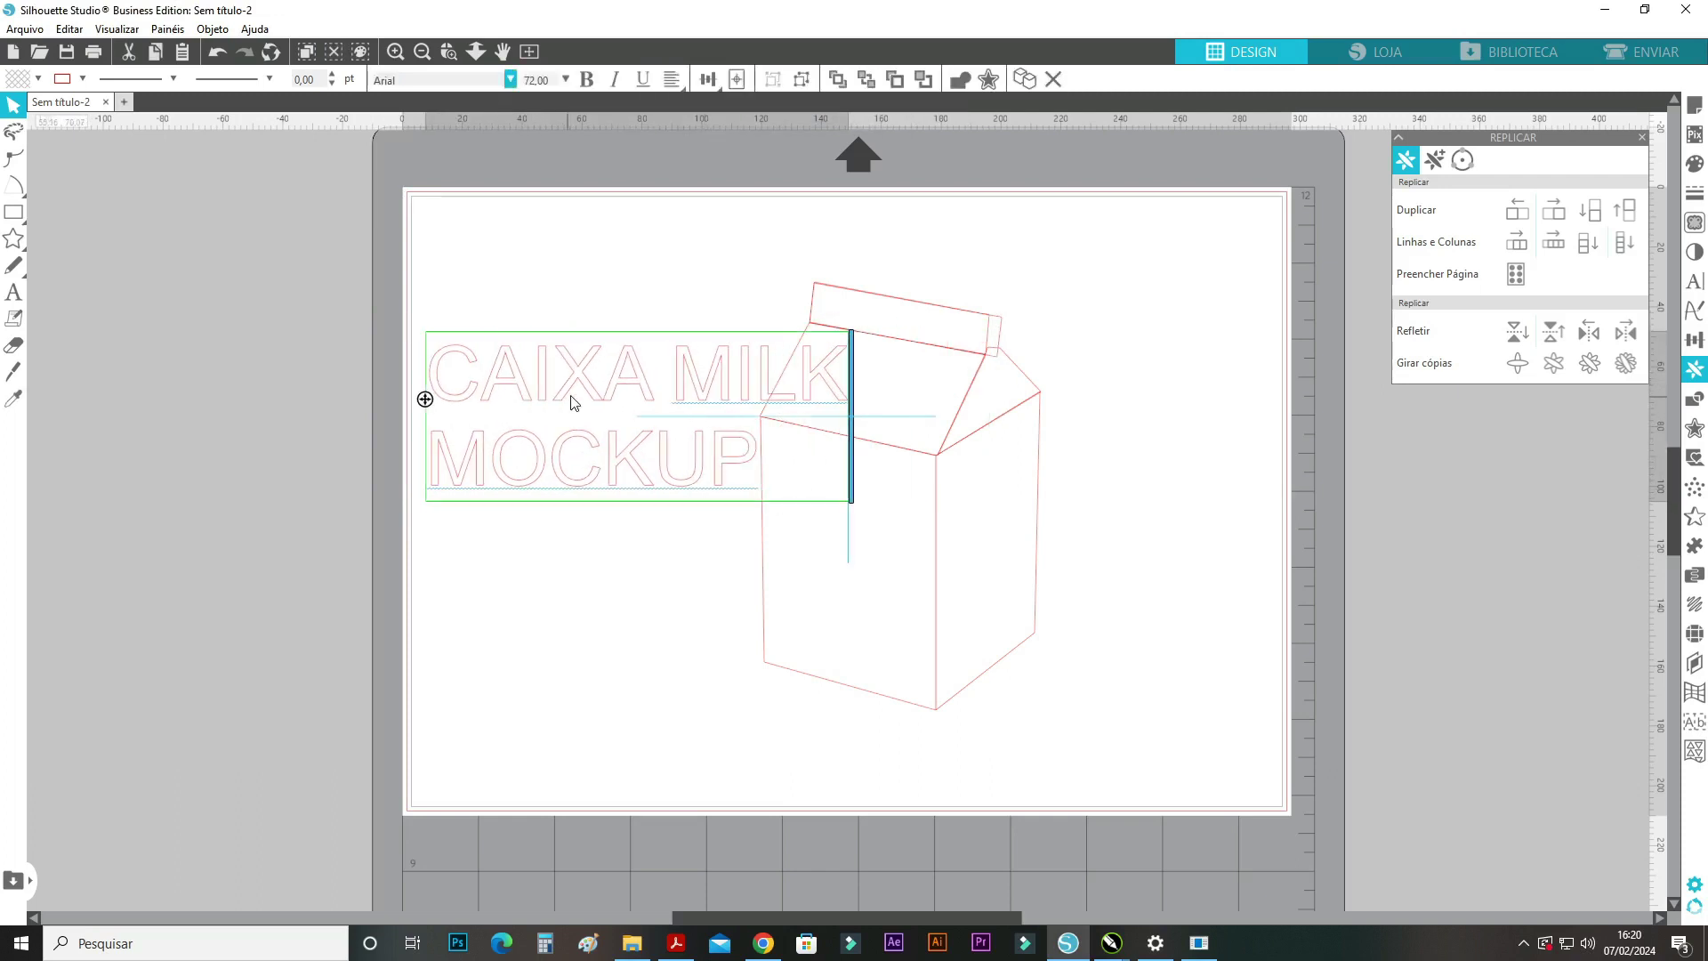
{"action": "left_click", "coordinate": [510, 79]}
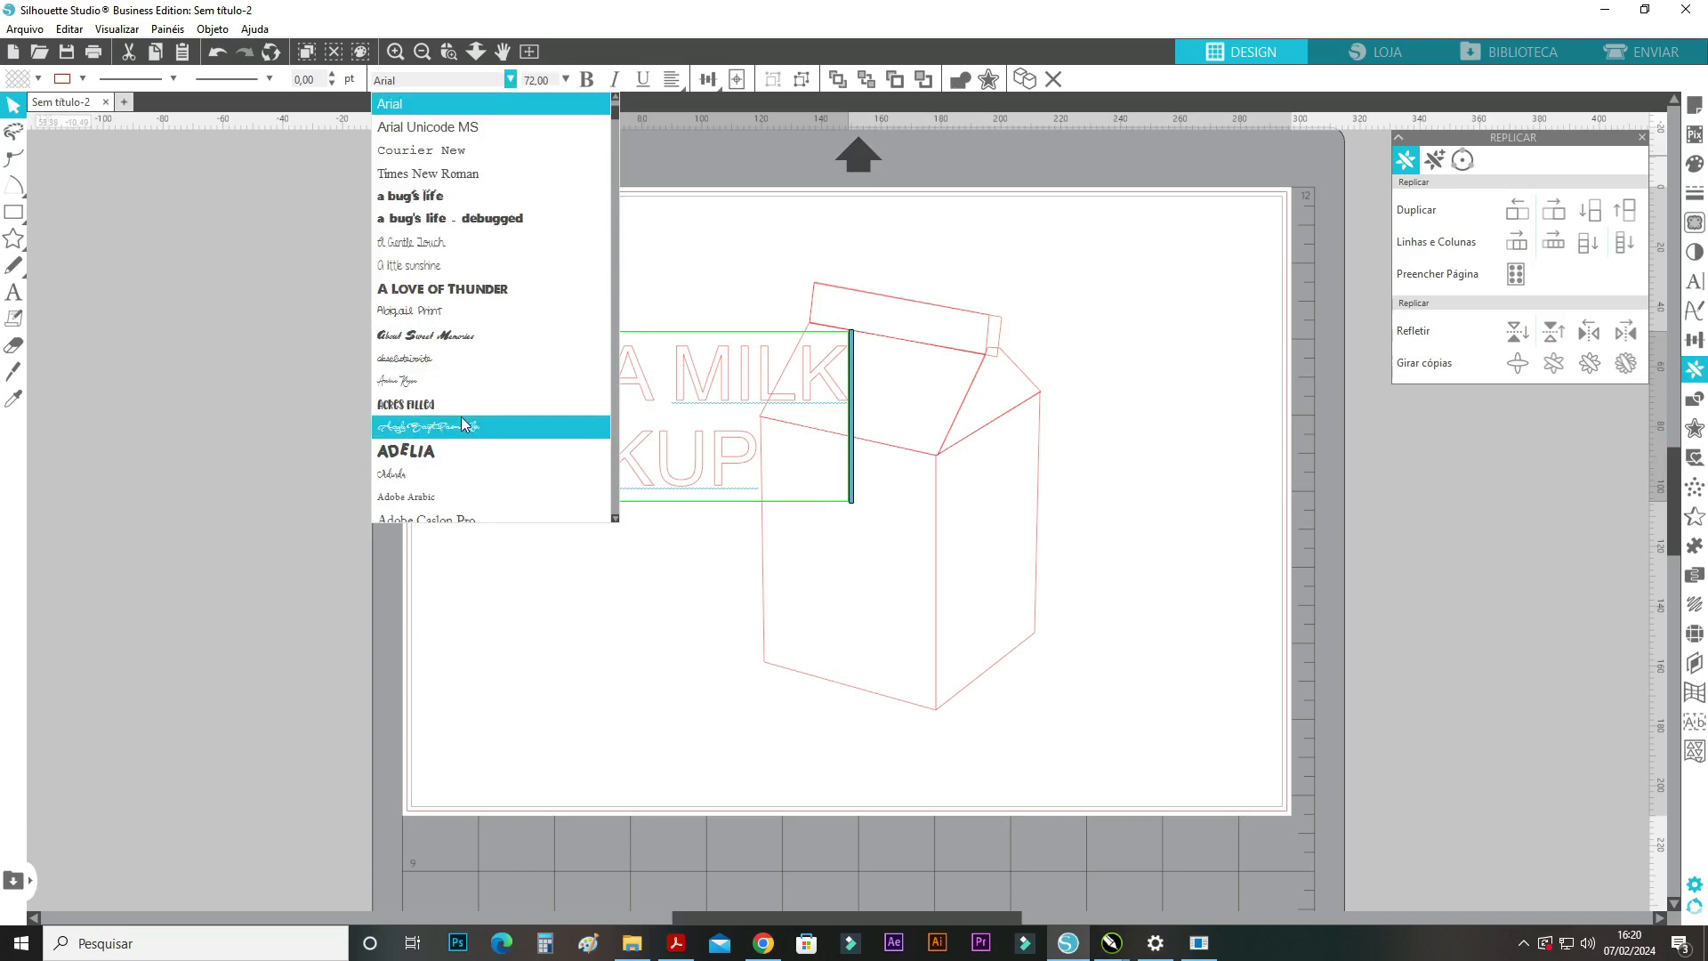
{"action": "key", "text": "Escape"}
{"action": "left_click", "coordinate": [706, 263]}
{"action": "left_click", "coordinate": [713, 446]}
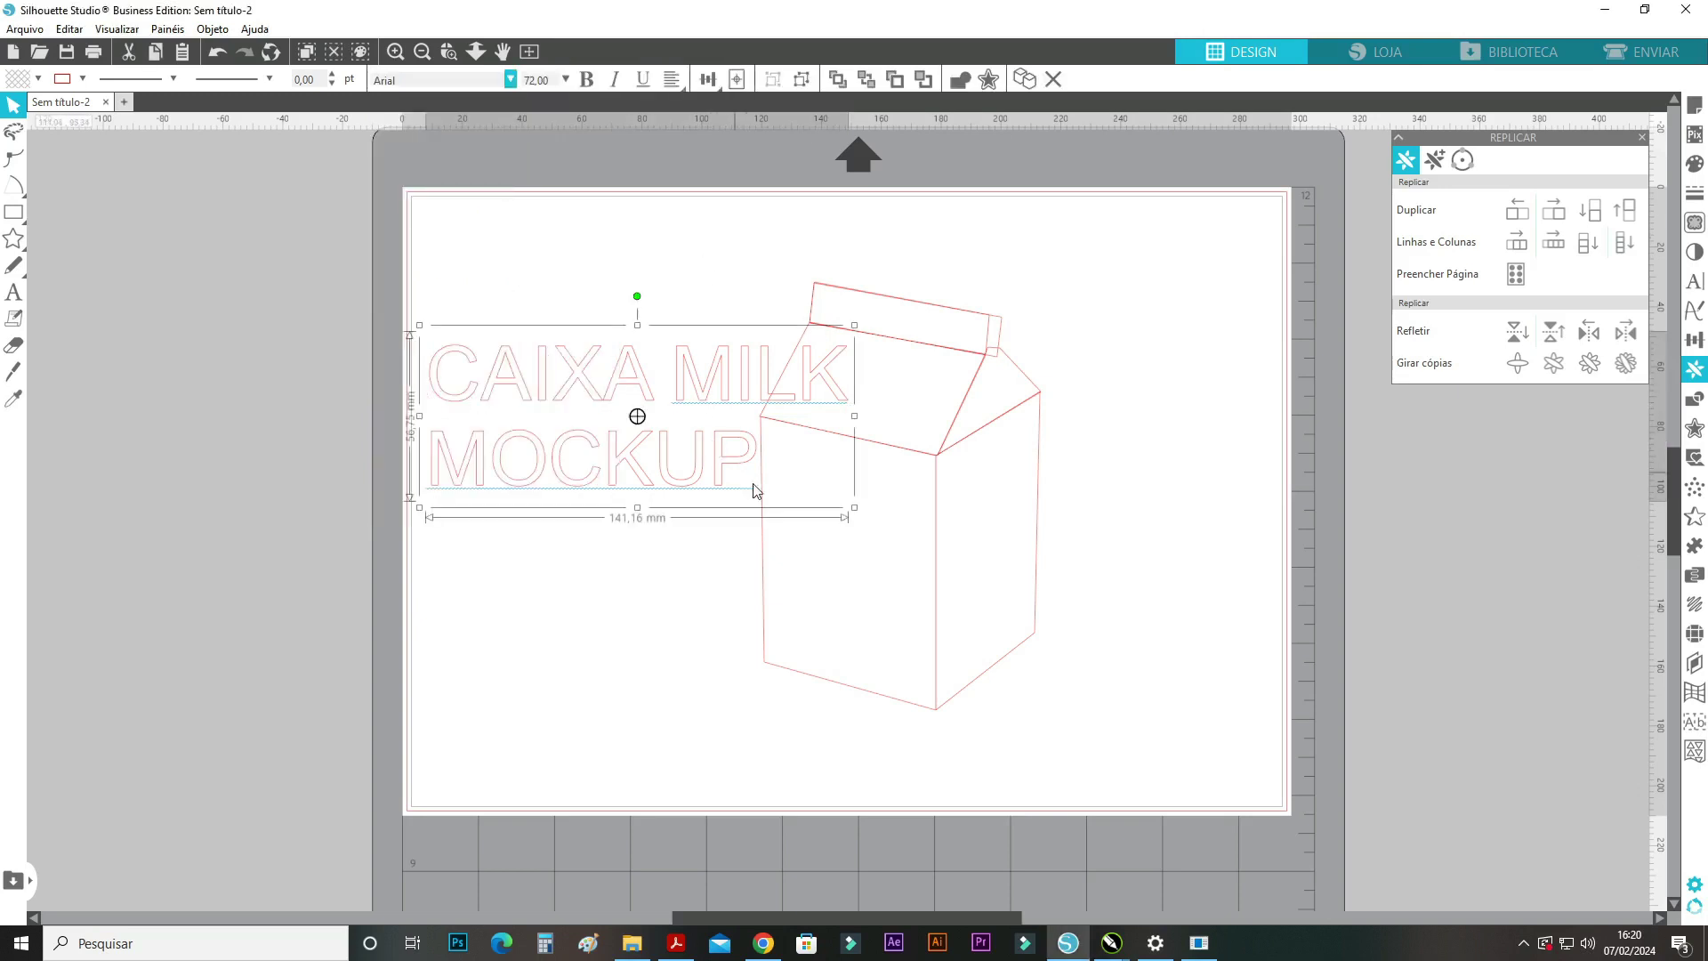
Set the font of both lines of the title text to Acres Filled.
{"action": "double_click", "coordinate": [709, 459]}
{"action": "left_click_drag", "start_coordinate": [709, 459], "coordinate": [410, 360]}
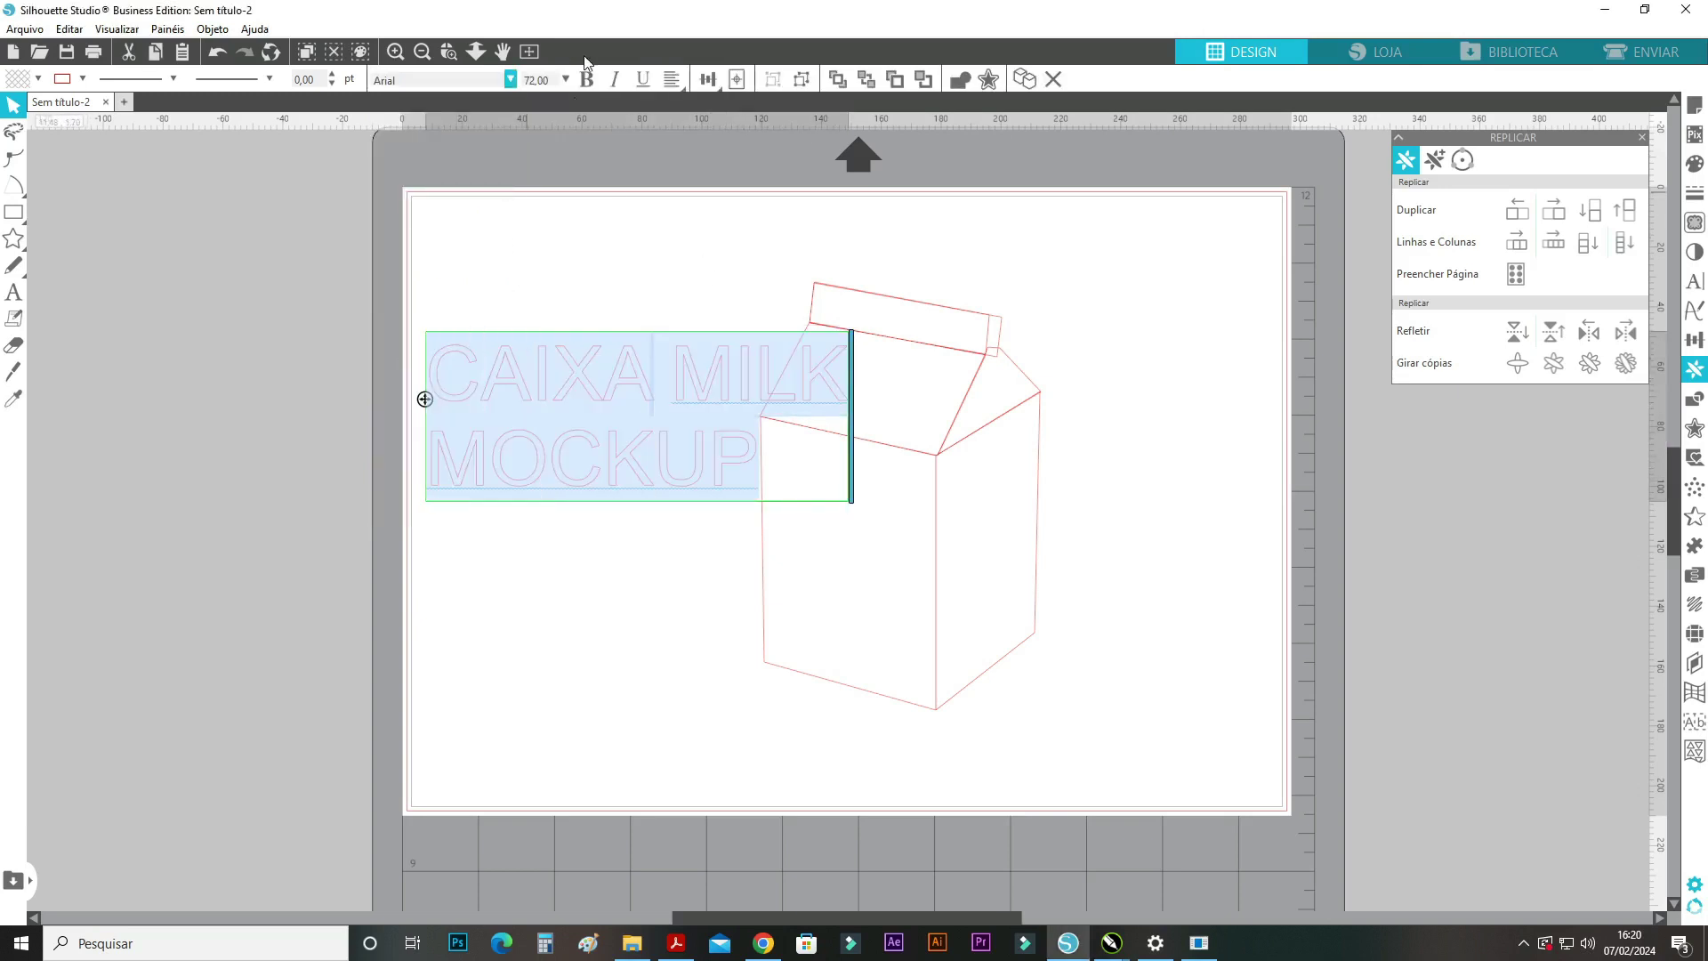
{"action": "left_click", "coordinate": [510, 80]}
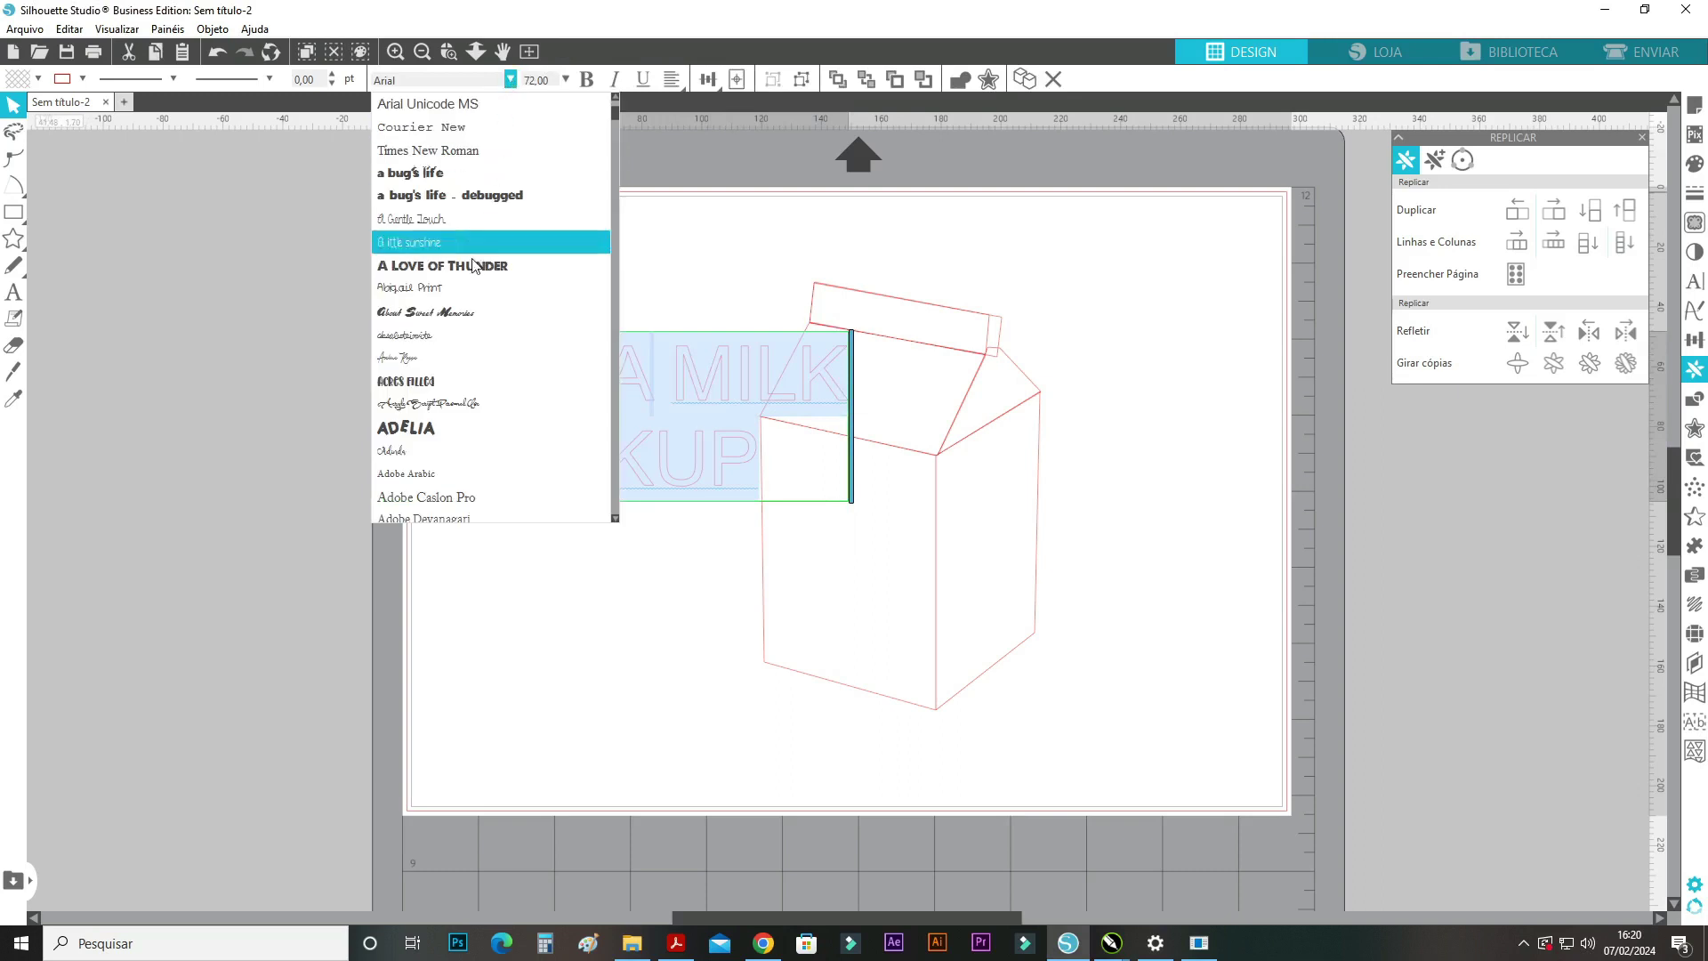
{"action": "left_click", "coordinate": [454, 382]}
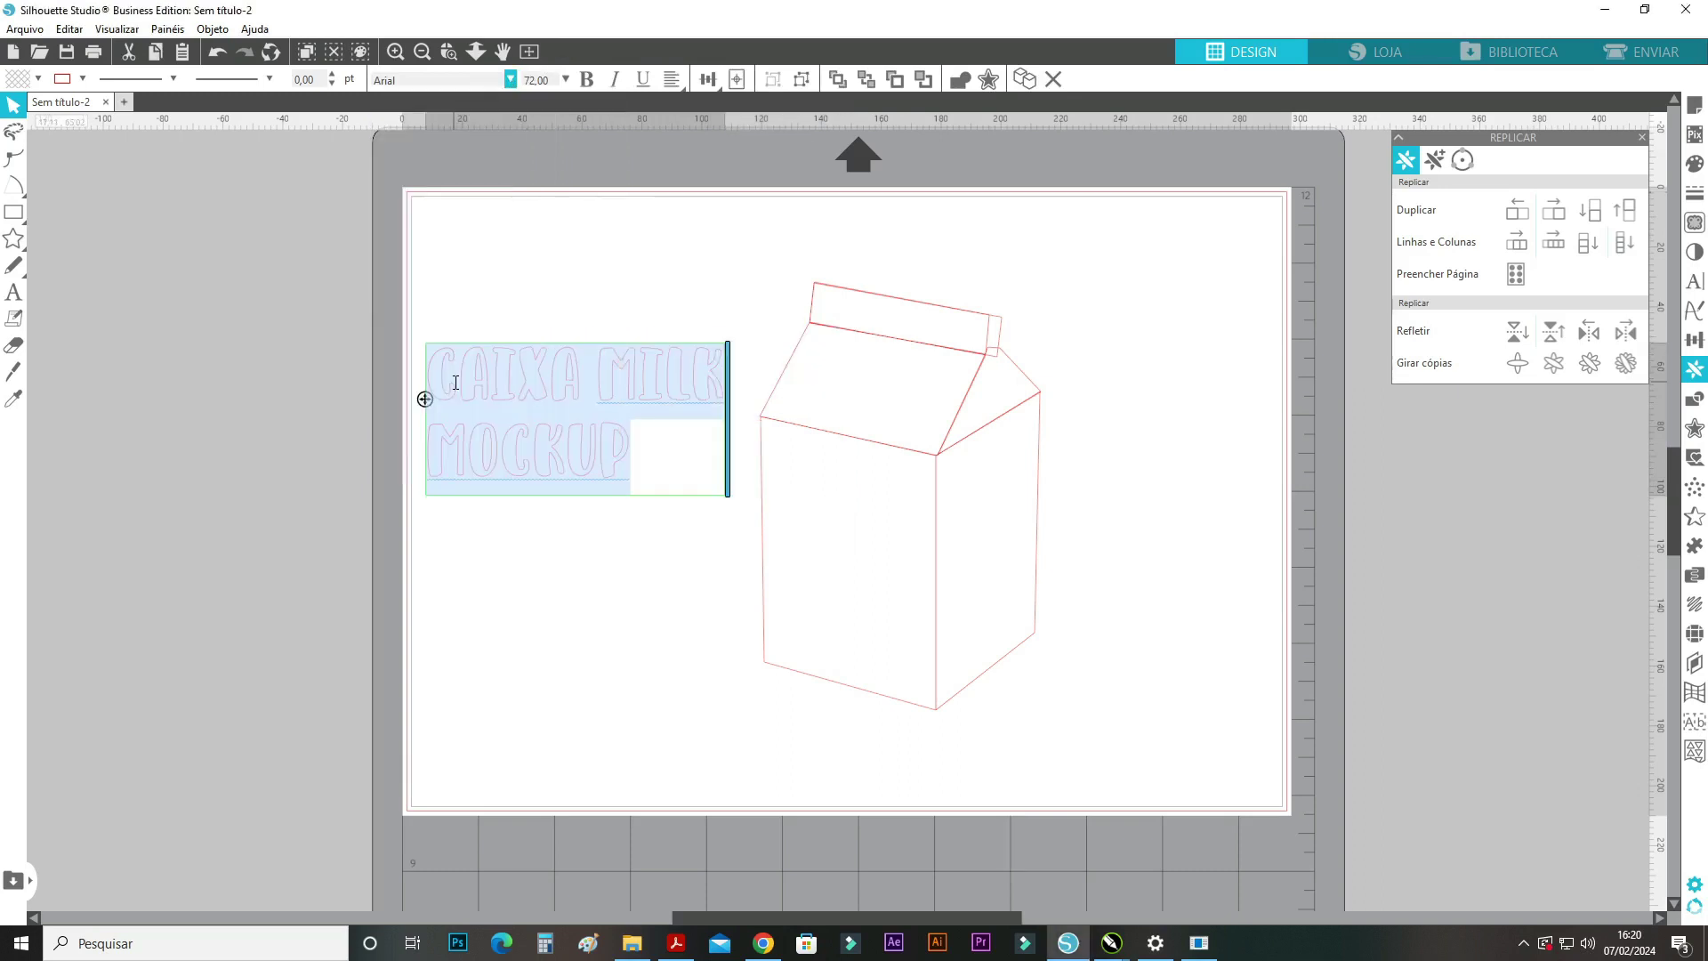
{"action": "left_click", "coordinate": [705, 286]}
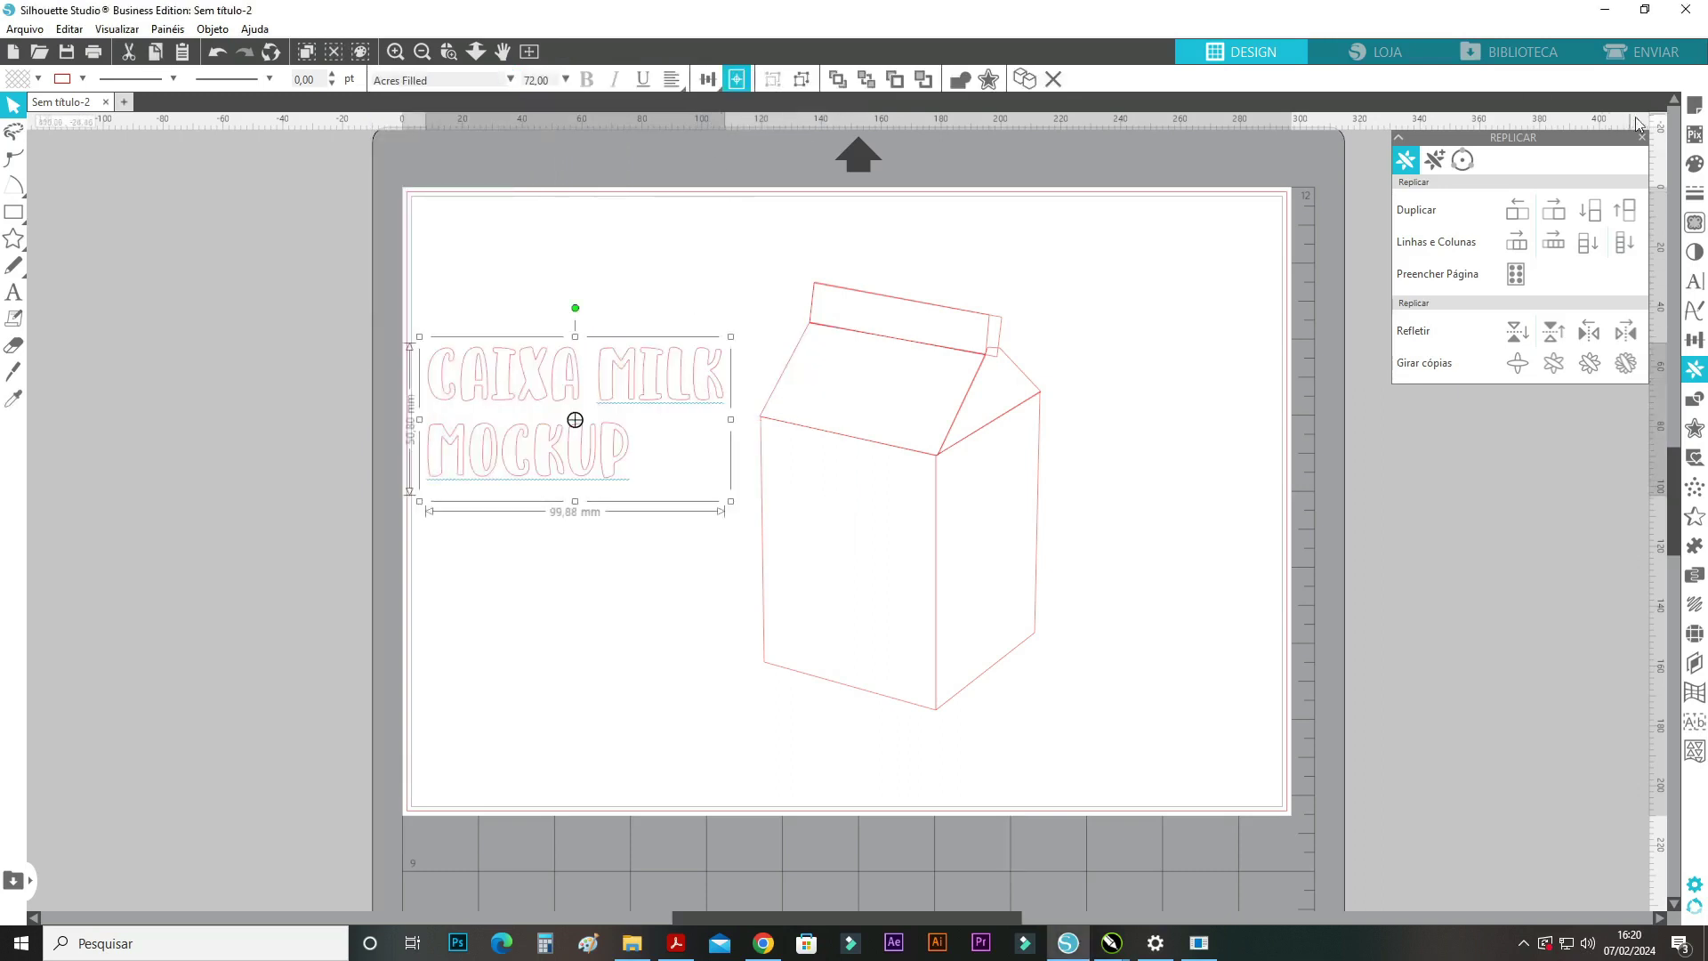
Fill the title text with the recently used dark brown and make its line colour transparent.
{"action": "left_click", "coordinate": [1696, 166]}
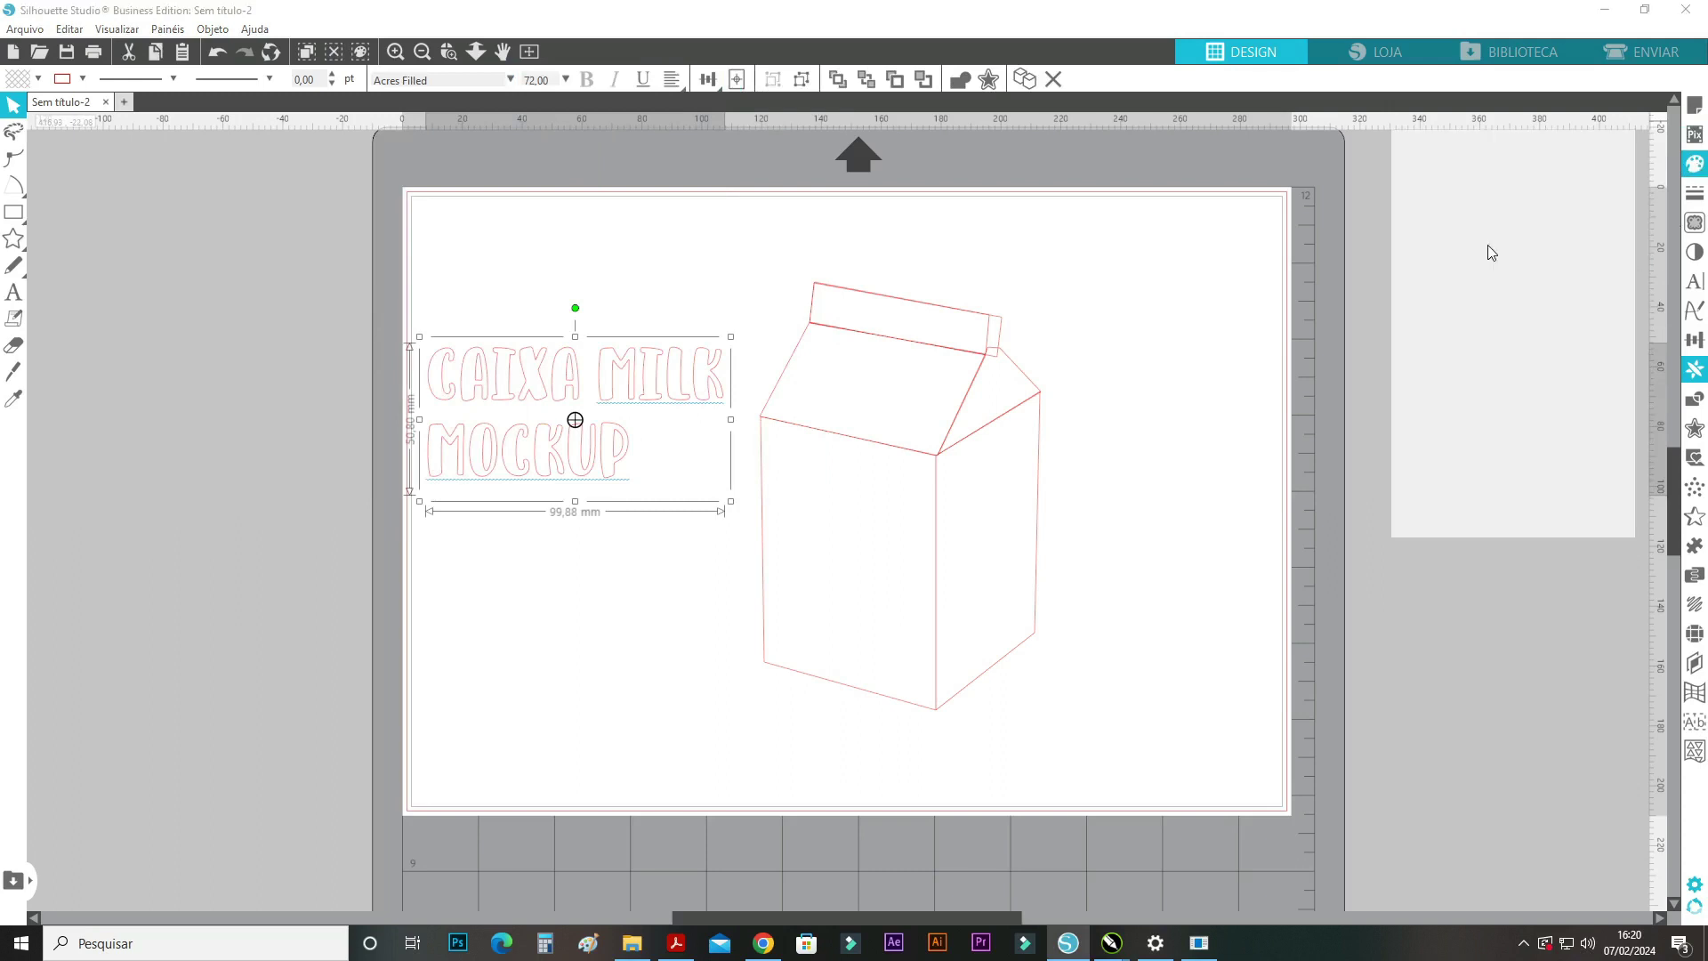
{"action": "left_click", "coordinate": [1406, 202]}
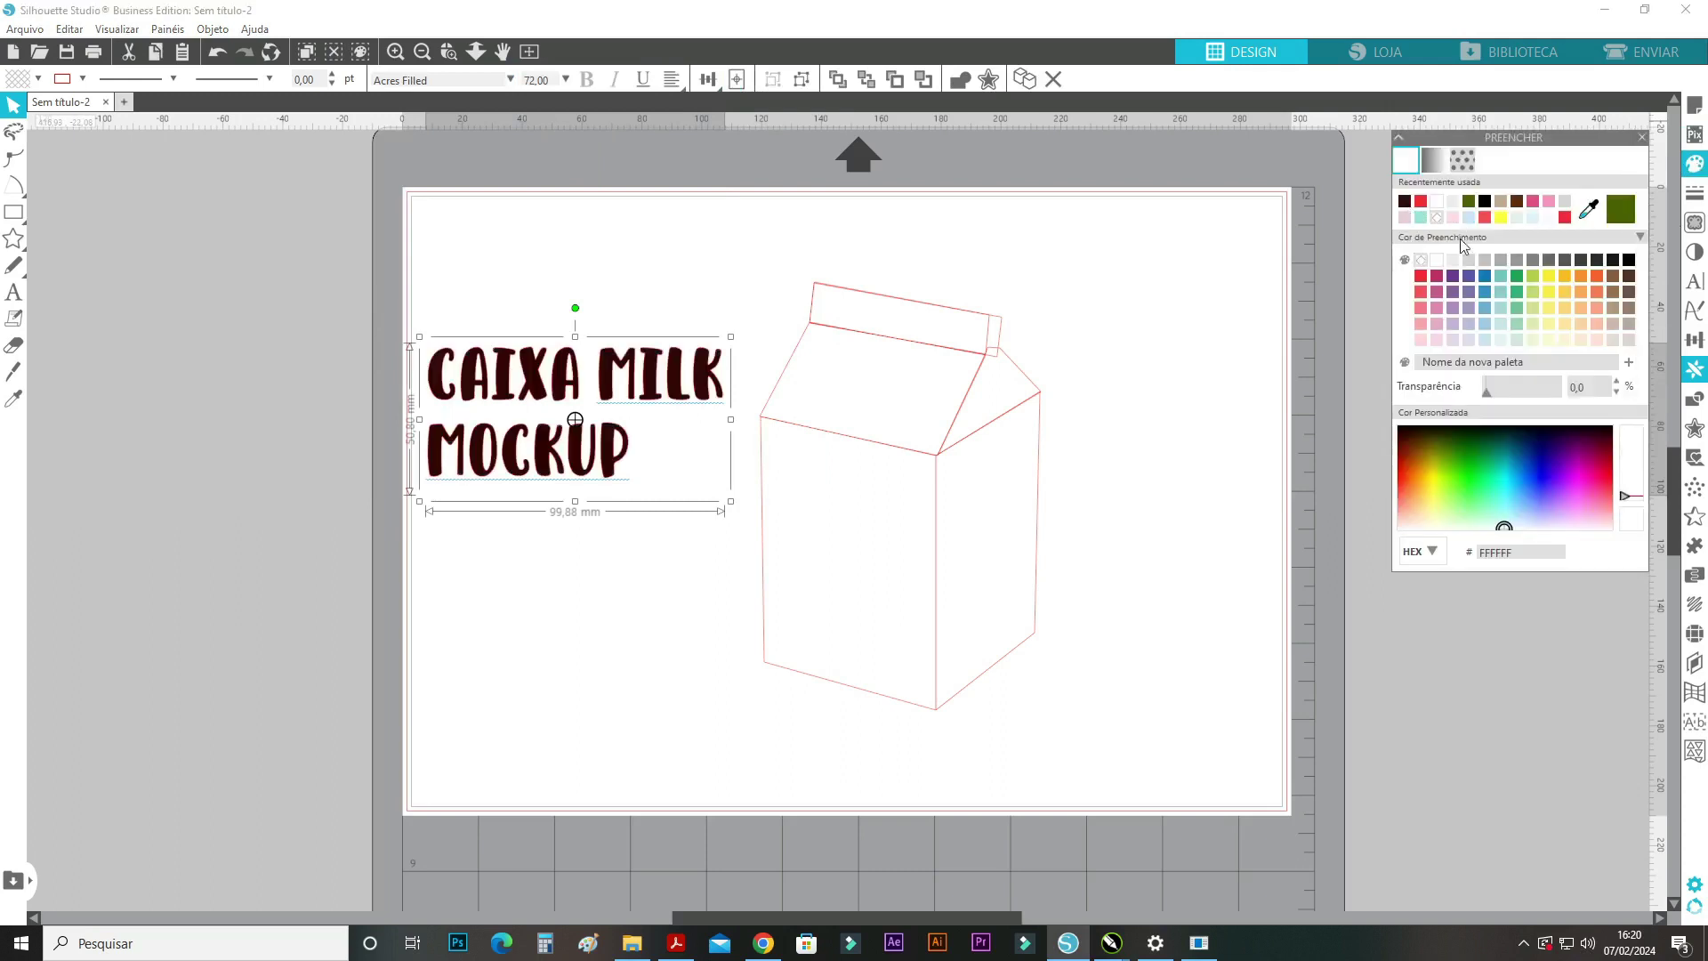
{"action": "left_click", "coordinate": [1696, 195]}
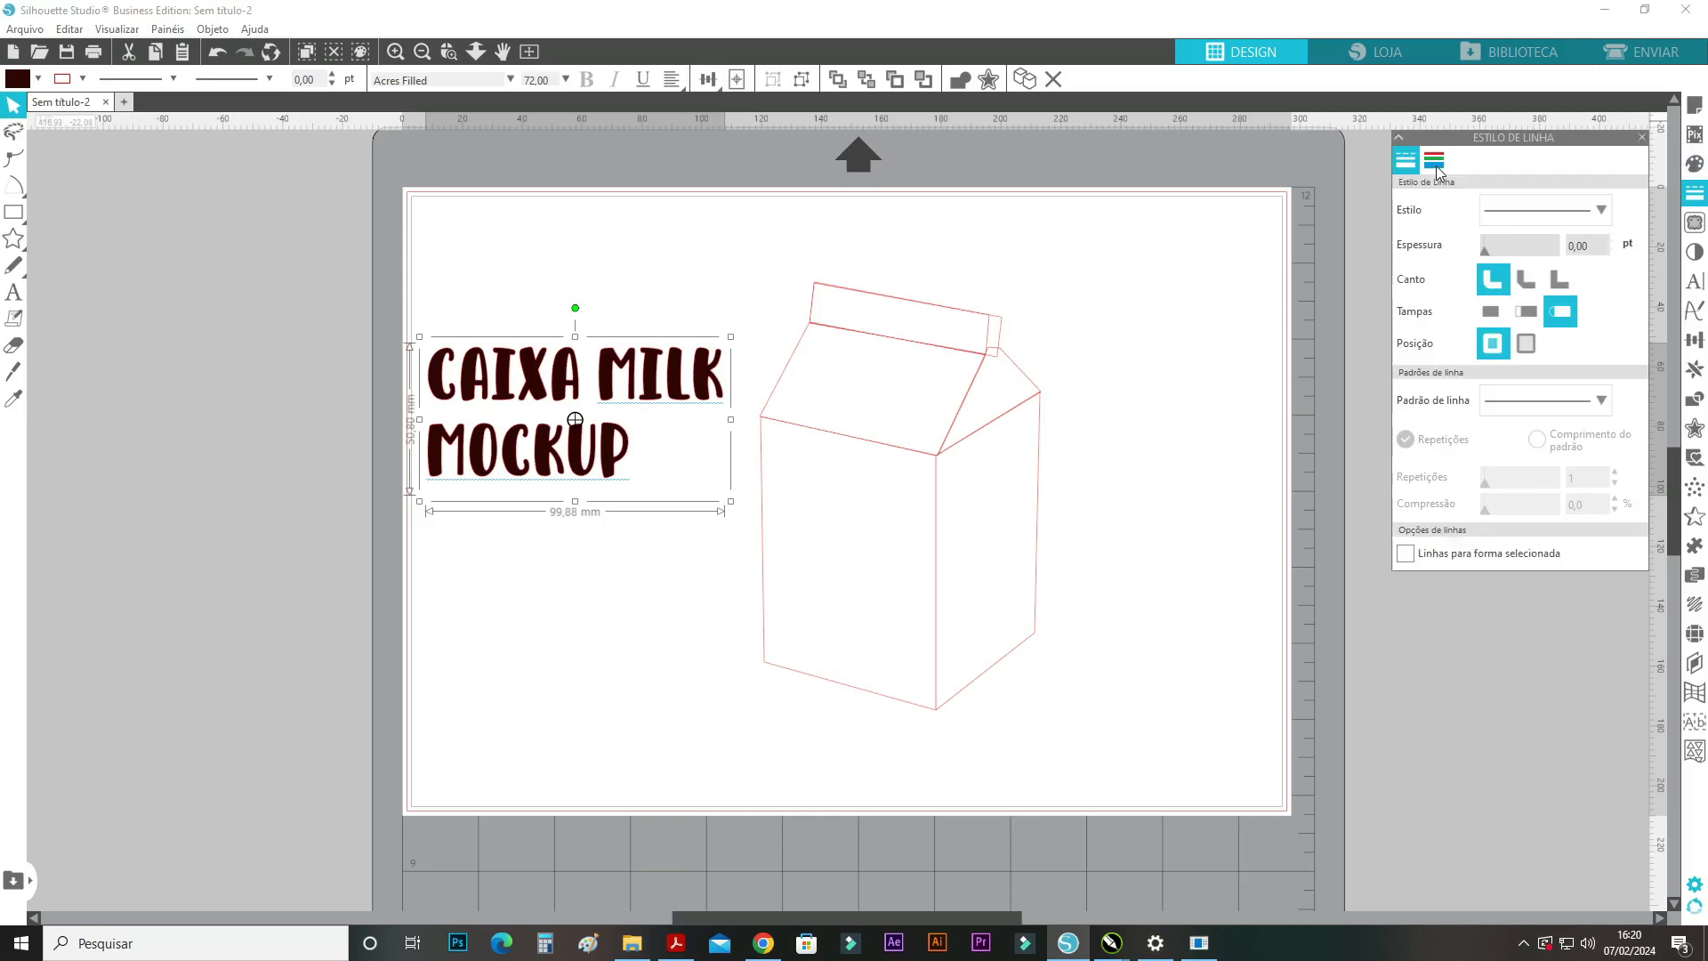
{"action": "left_click", "coordinate": [1434, 160]}
{"action": "left_click", "coordinate": [1422, 259]}
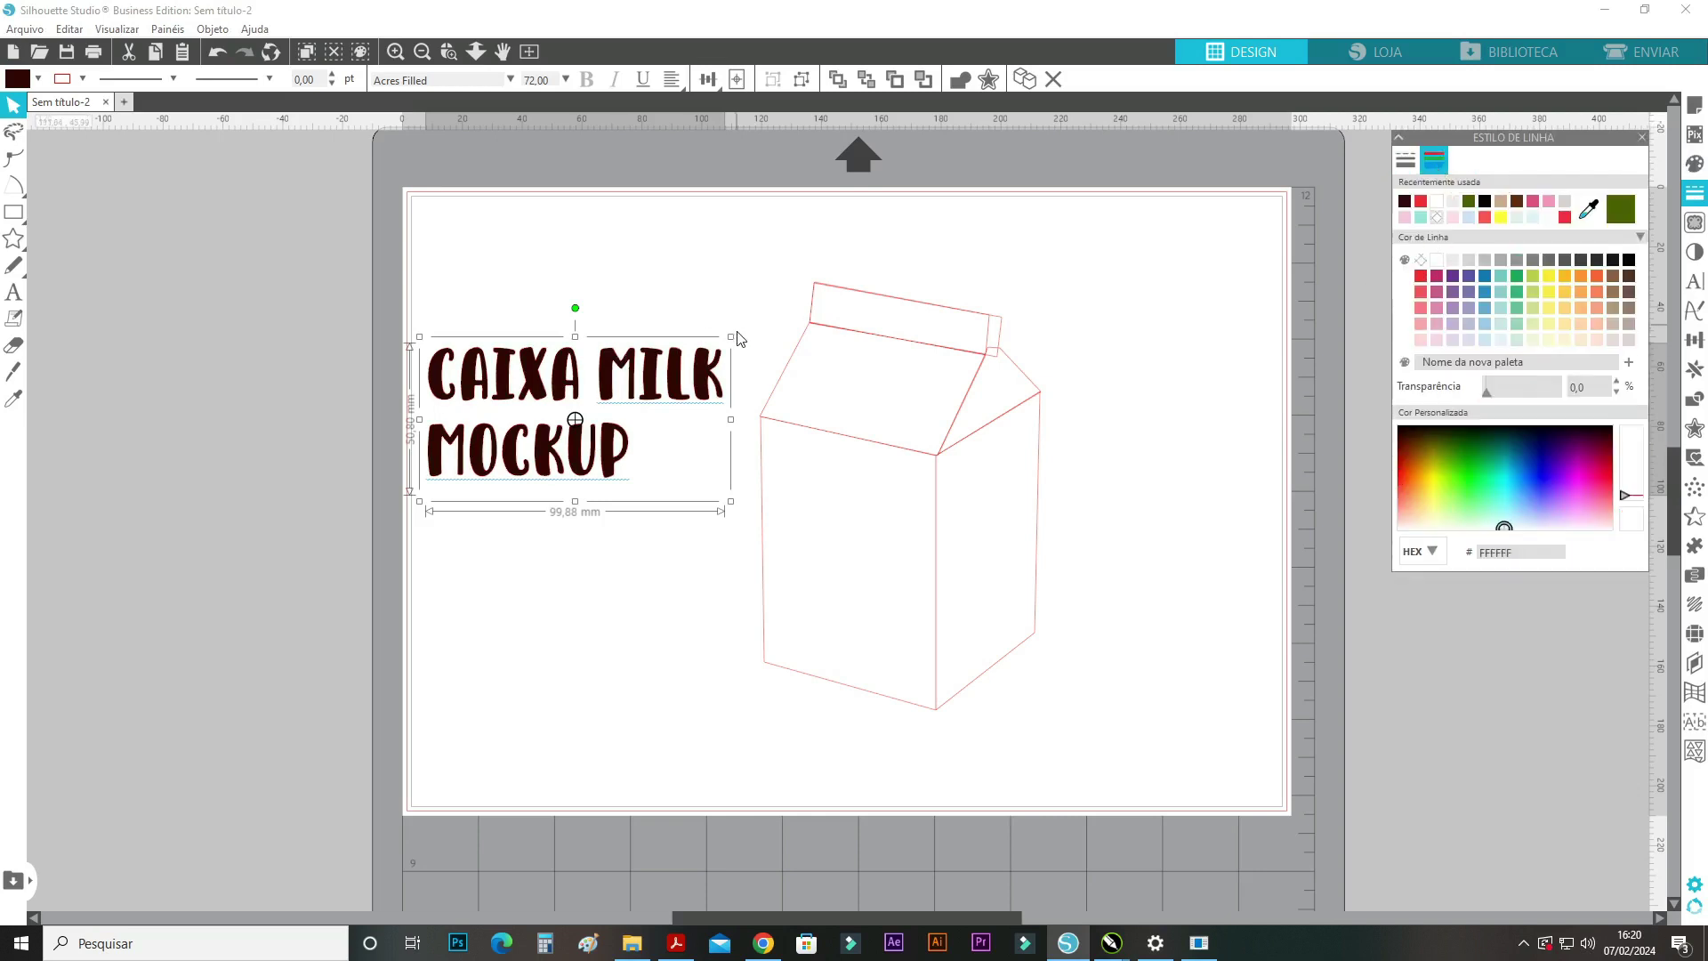
Scale the title text down proportionally to about 46 pt.
{"action": "left_click_drag", "start_coordinate": [733, 336], "coordinate": [684, 381]}
{"action": "left_click", "coordinate": [702, 522]}
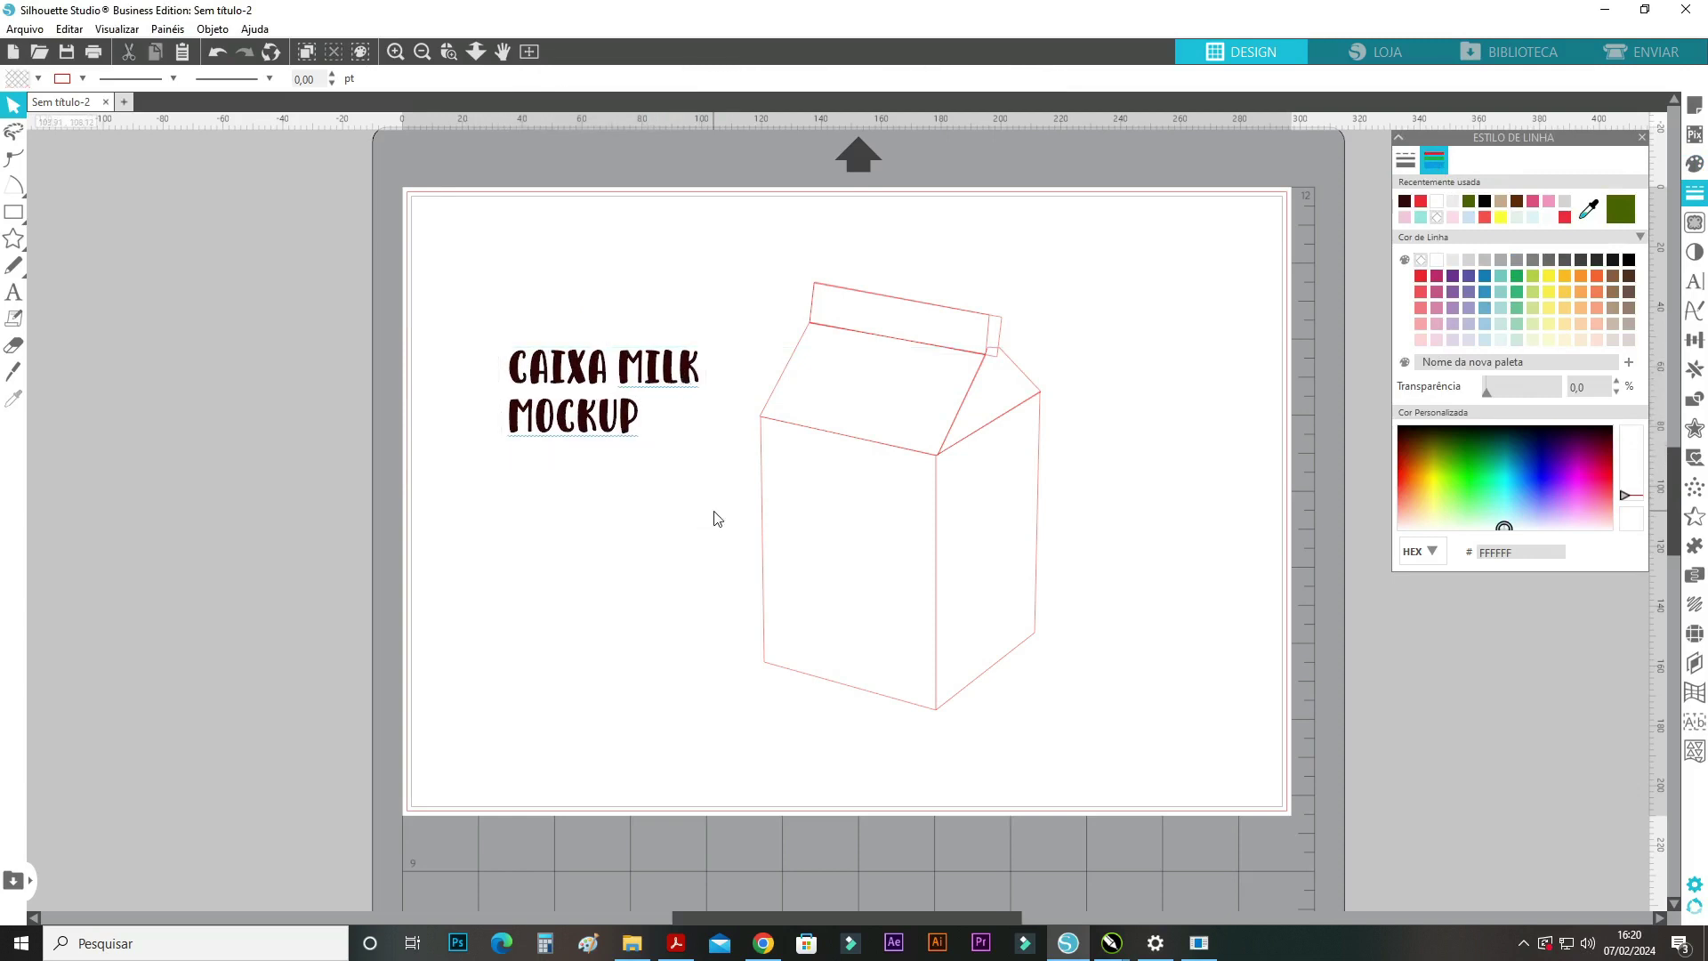
Duplicate all the milk box outlines and place the two boxes side by side on the page.
{"action": "left_click_drag", "start_coordinate": [756, 290], "coordinate": [1315, 678]}
{"action": "key", "text": "ctrl+c"}
{"action": "key", "text": "ctrl+v"}
{"action": "left_click_drag", "start_coordinate": [764, 297], "coordinate": [944, 705]}
{"action": "left_click_drag", "start_coordinate": [1079, 263], "coordinate": [1375, 752]}
{"action": "left_click_drag", "start_coordinate": [1316, 687], "coordinate": [1225, 675]}
Move the title text to the page's upper left corner and shift the left box outlines slightly away from the other box.
{"action": "left_click_drag", "start_coordinate": [566, 378], "coordinate": [506, 266]}
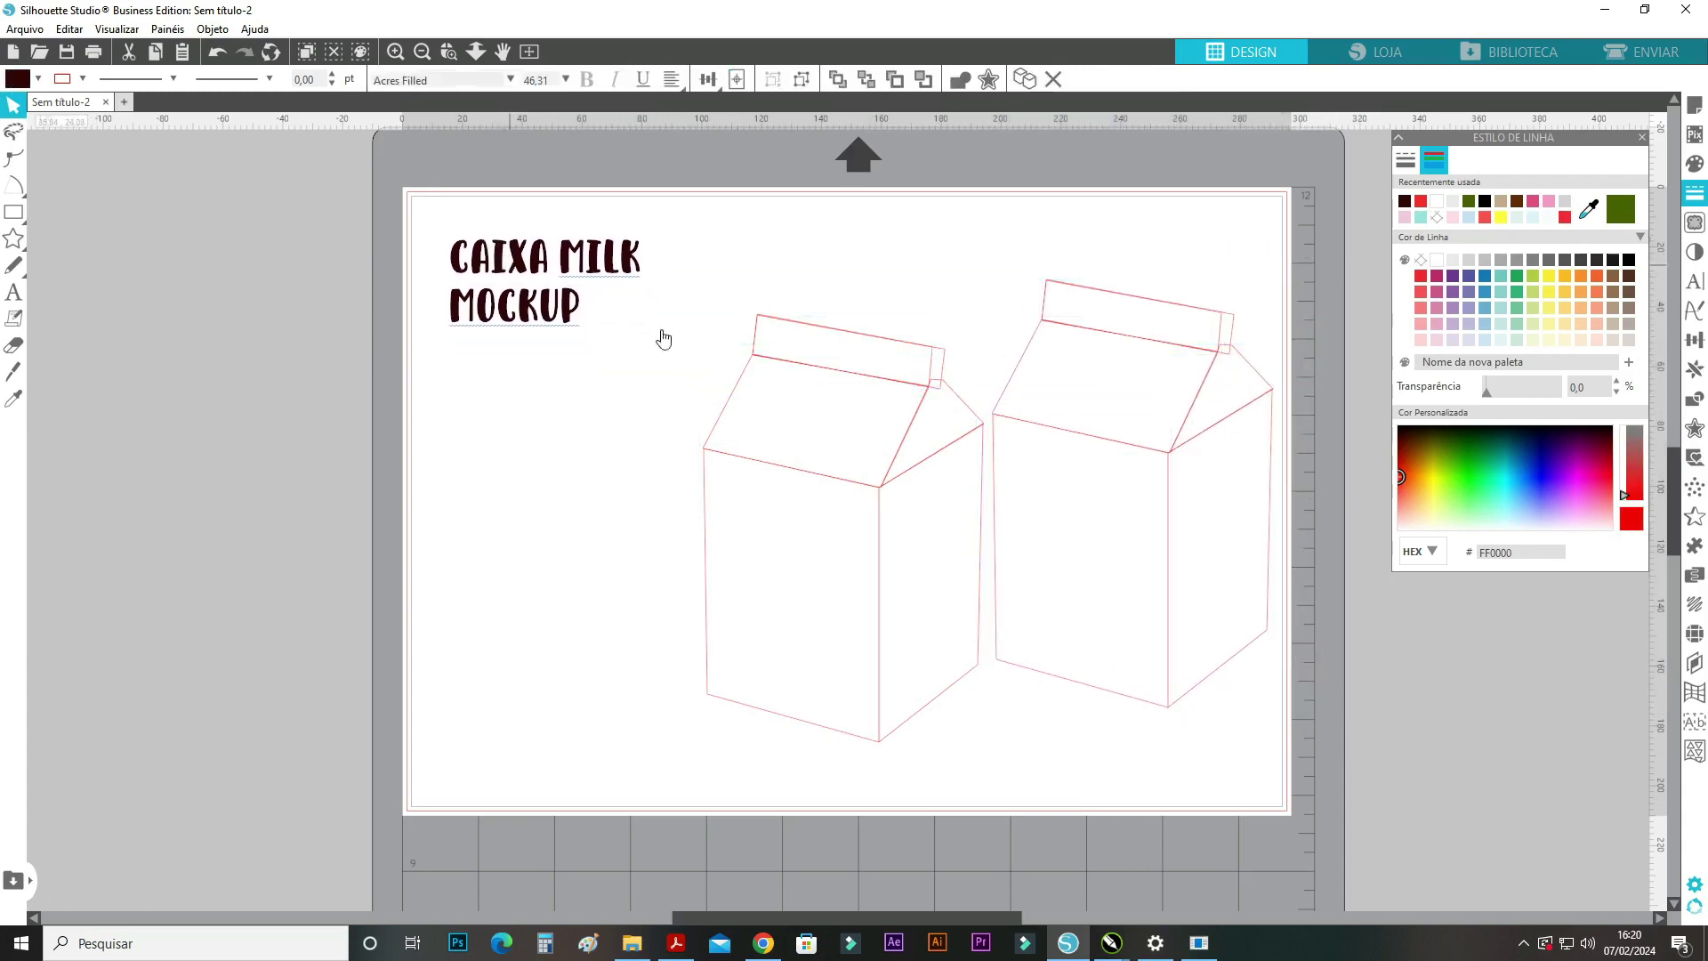
{"action": "left_click_drag", "start_coordinate": [675, 316], "coordinate": [887, 693]}
Switch to File Explorer and open the ashawflergs-BIM-monstermash-pp folder inside the 16 - MONSTRUOS scrapbooking kit.
{"action": "key", "text": "alt+Tab"}
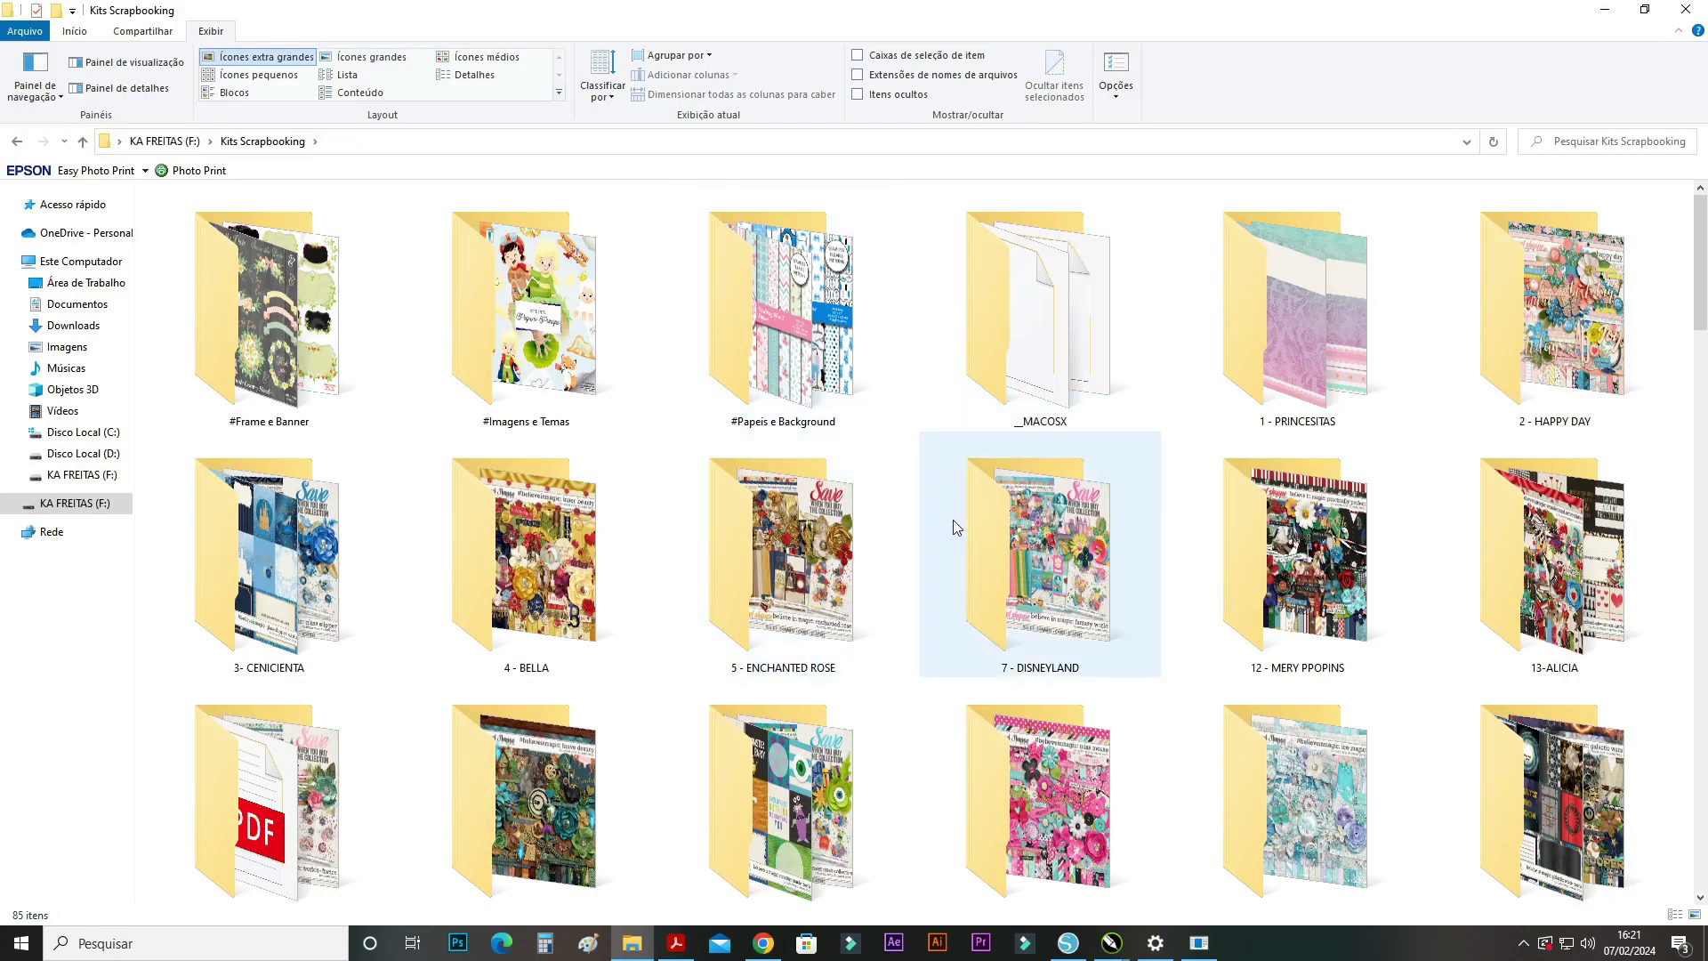
{"action": "scroll", "coordinate": [952, 520], "scroll_direction": "down", "scroll_amount": 1}
{"action": "double_click", "coordinate": [804, 738]}
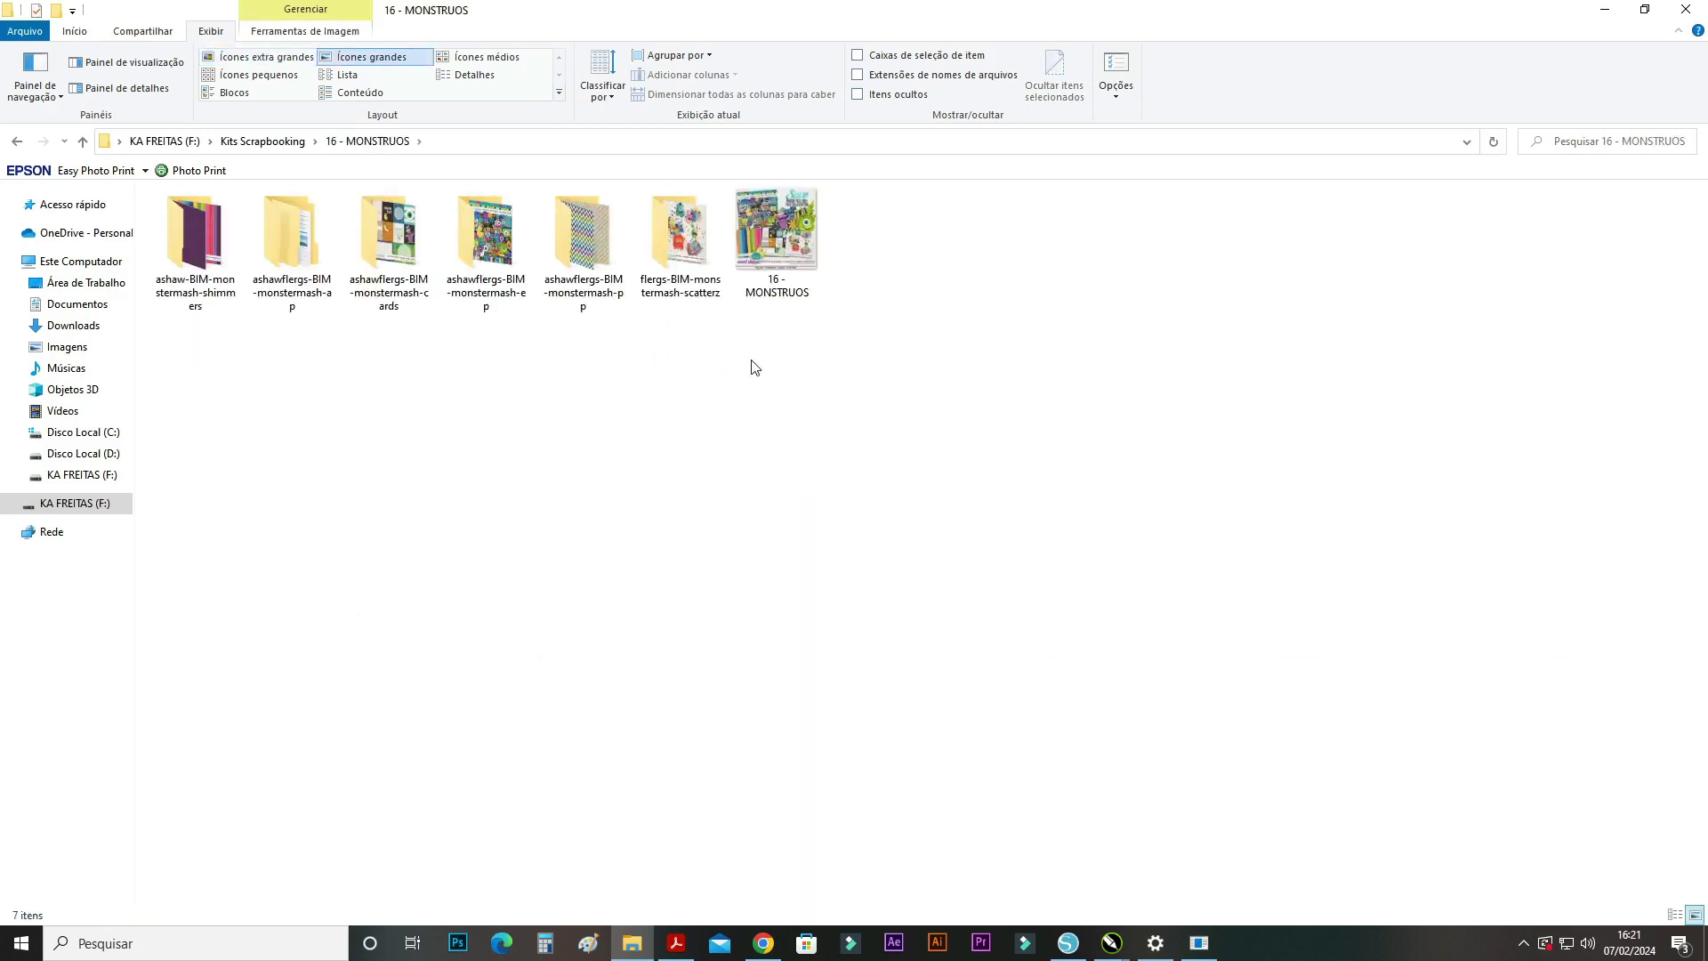
{"action": "double_click", "coordinate": [584, 249]}
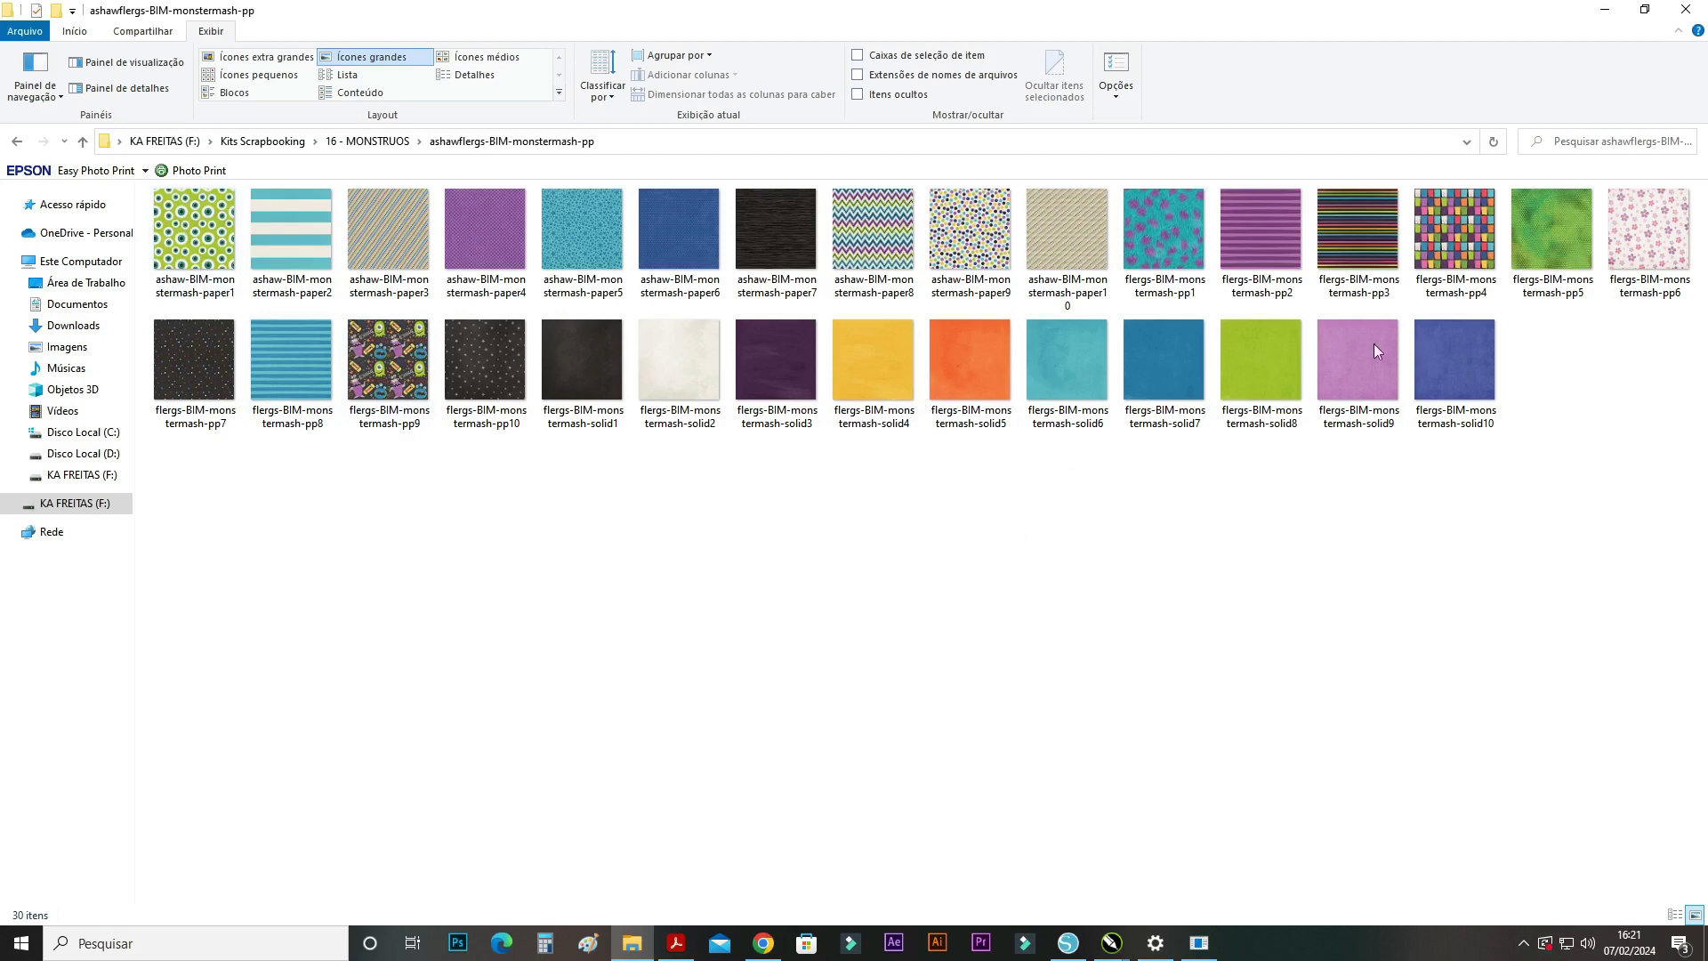
Fill the left box's front face with ashaw-BIM-monstermash-paper2, its side gable with ashaw-BIM-monstermash-paper1 and its front roof with flergs-BIM-monstermash-solid6.
{"action": "left_click_drag", "start_coordinate": [290, 242], "coordinate": [820, 653]}
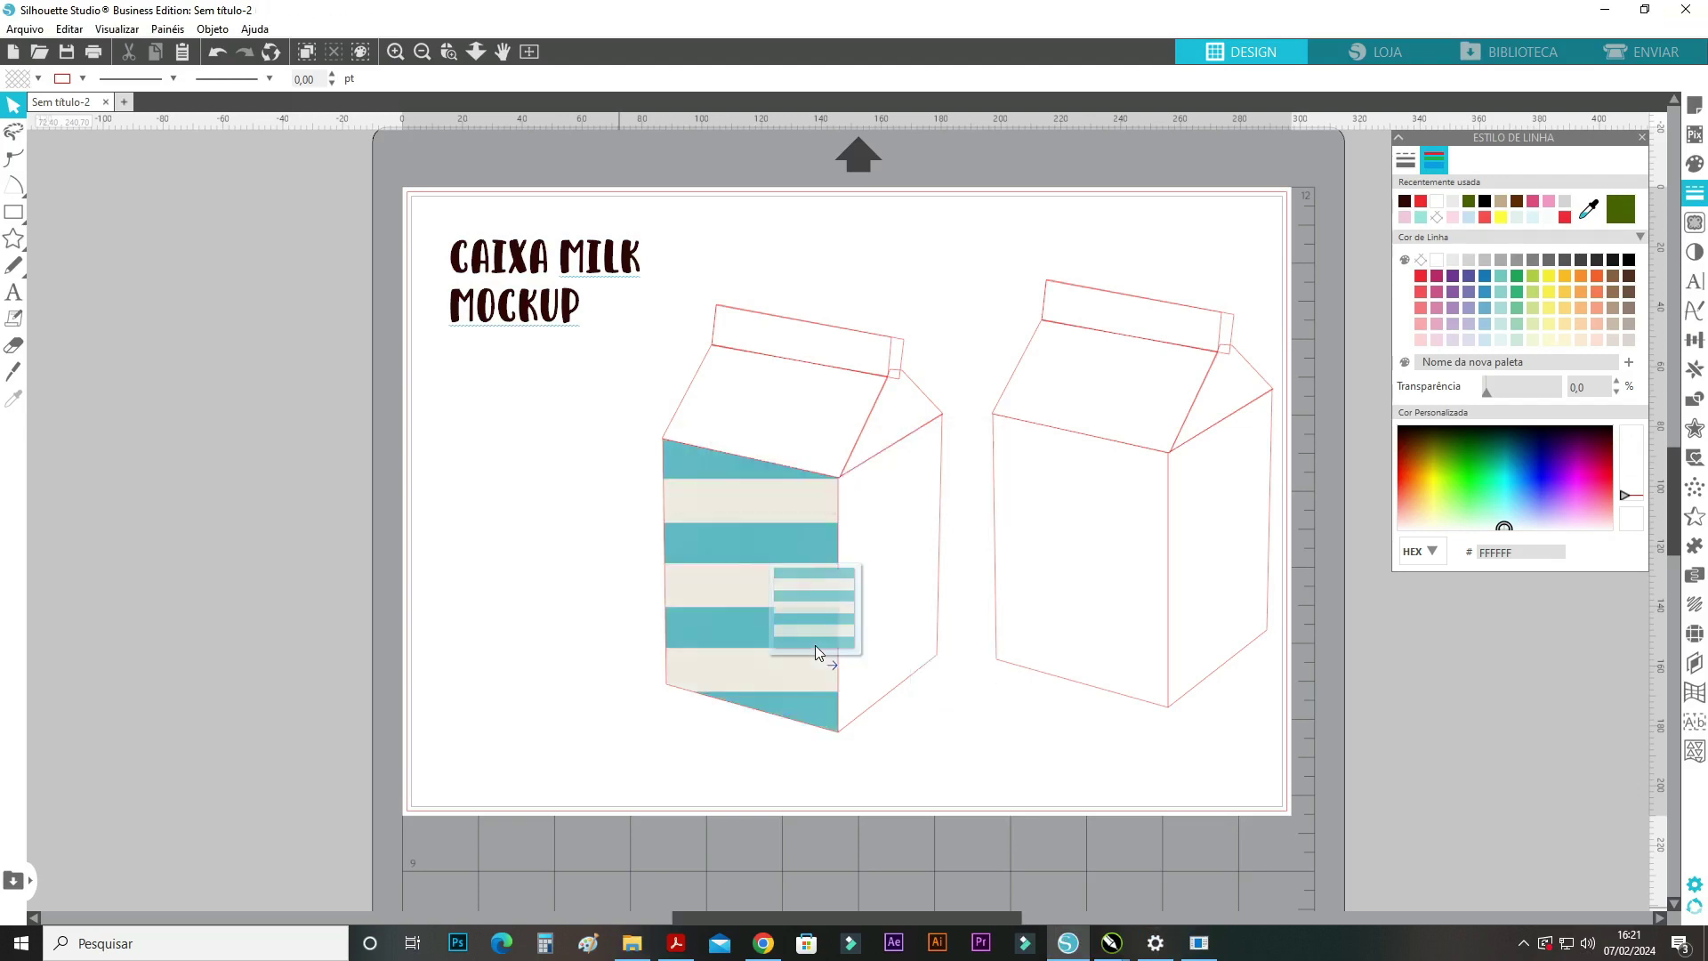
{"action": "left_click", "coordinate": [632, 943]}
{"action": "left_click_drag", "start_coordinate": [207, 263], "coordinate": [1003, 731]}
{"action": "left_click_drag", "start_coordinate": [898, 438], "coordinate": [802, 437]}
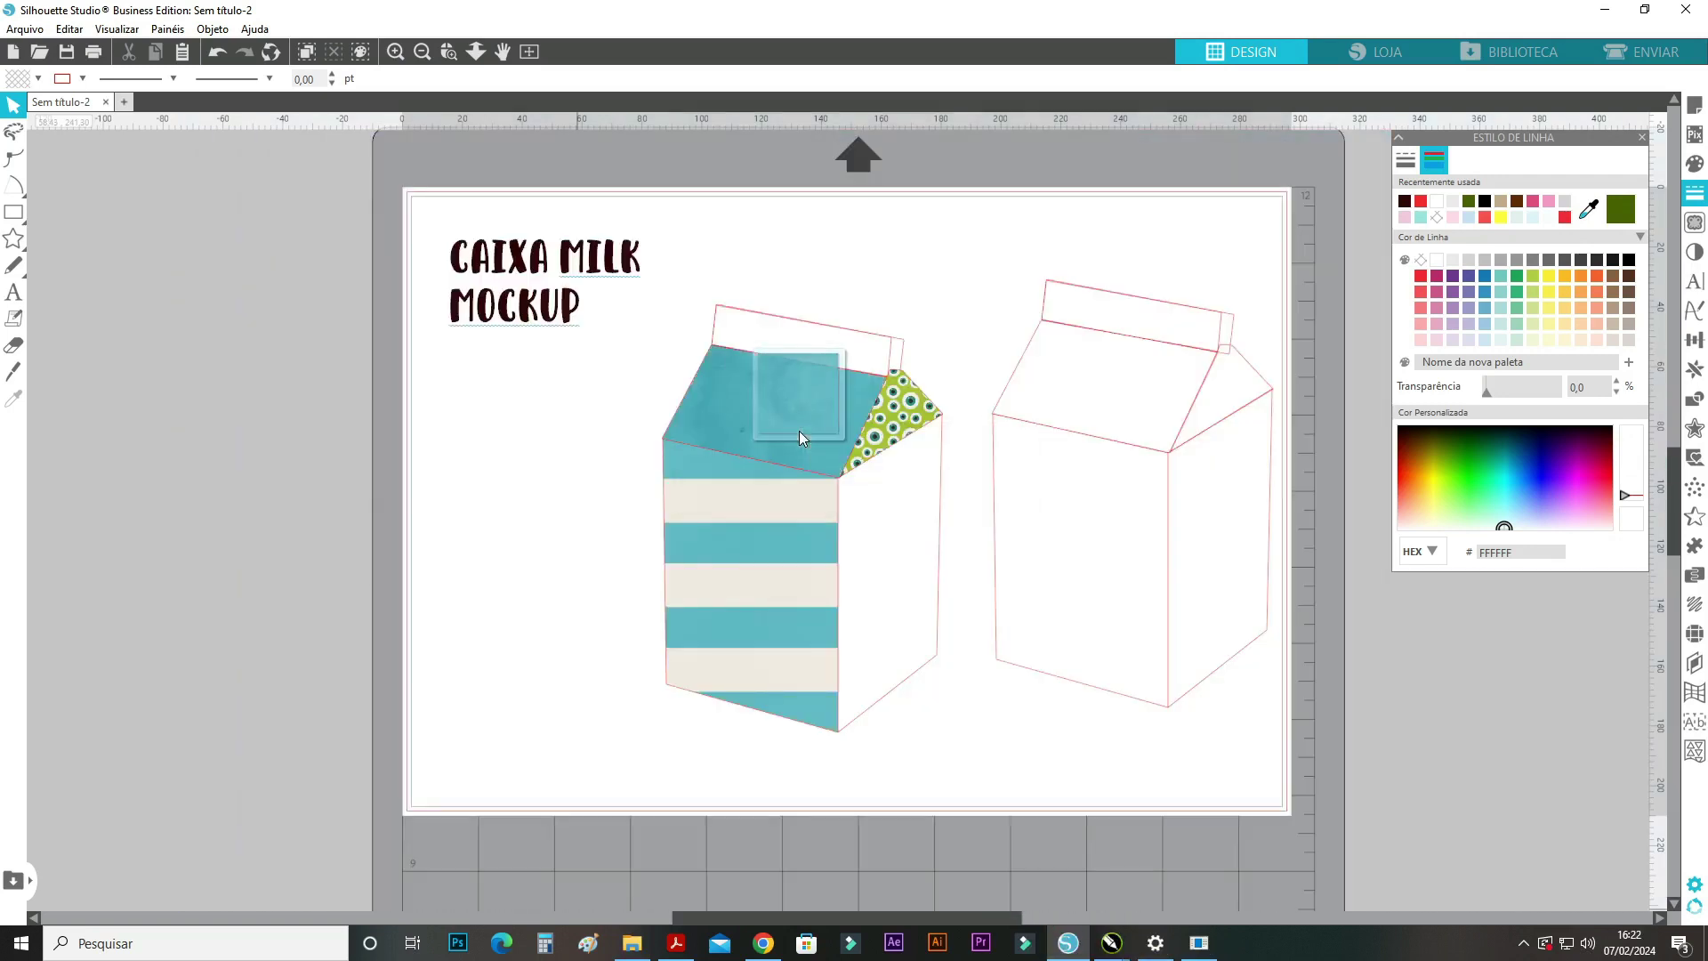
Fill the left box's side face with the furry flergs-BIM-monstermash-pp1 paper from the kit folder.
{"action": "left_click", "coordinate": [806, 463]}
{"action": "left_click", "coordinate": [536, 647]}
{"action": "left_click_drag", "start_coordinate": [800, 926], "coordinate": [1002, 904]}
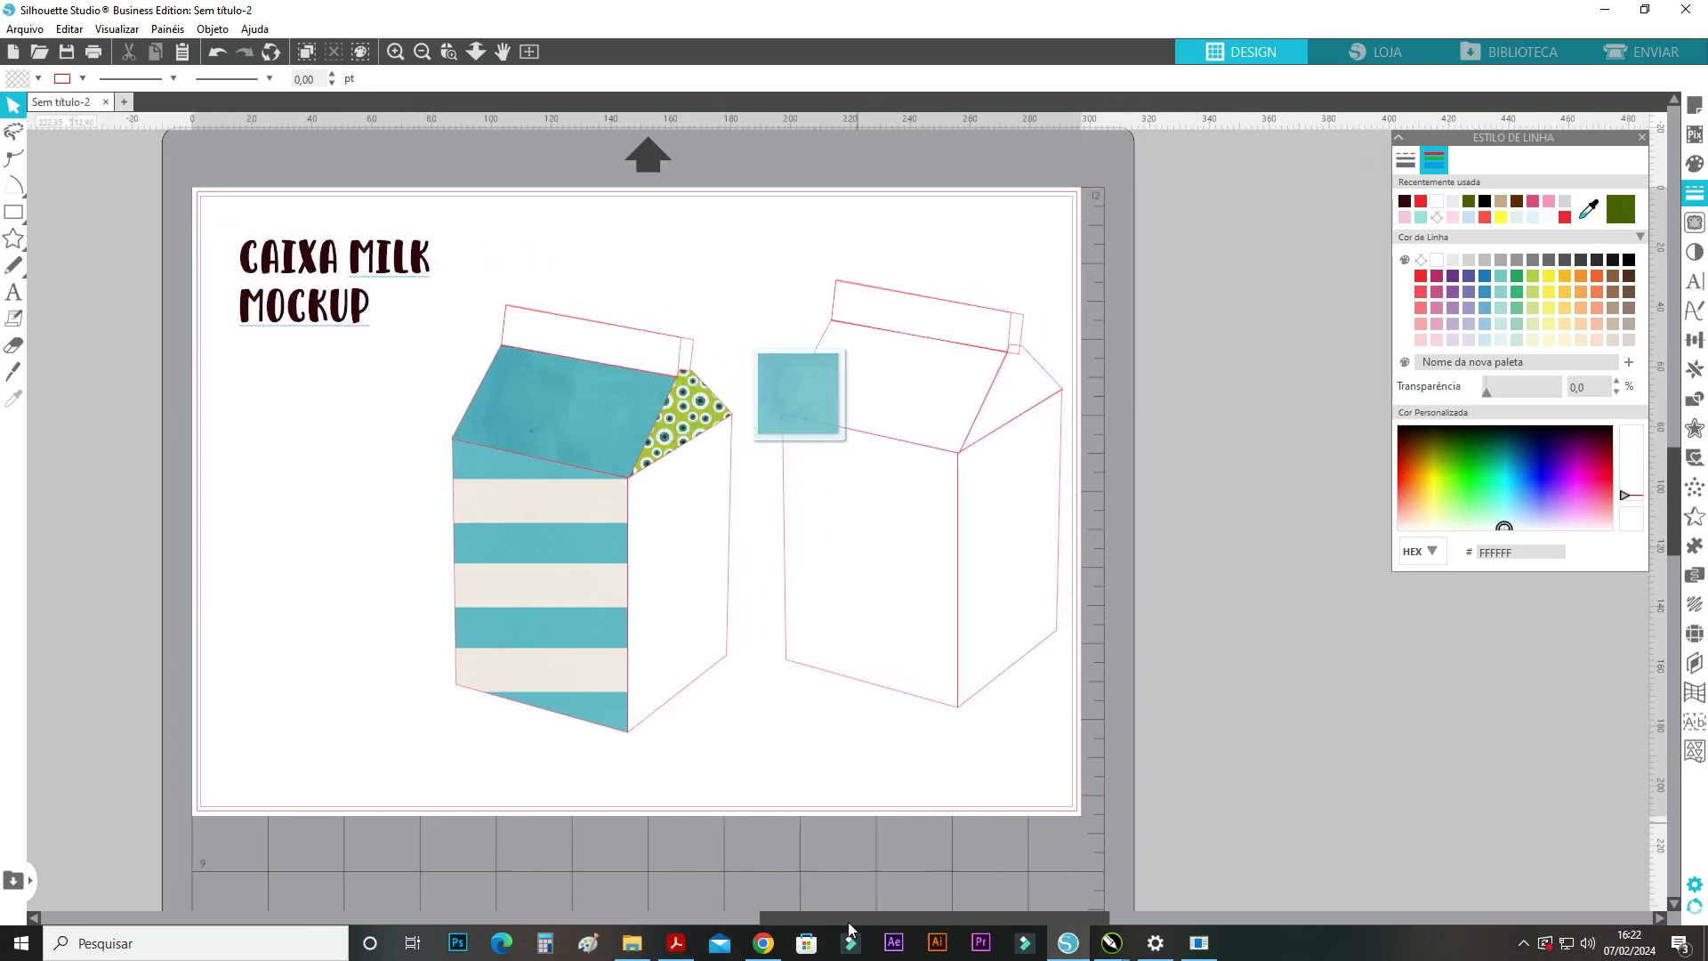
{"action": "left_click_drag", "start_coordinate": [850, 926], "coordinate": [861, 928]}
{"action": "left_click", "coordinate": [632, 942]}
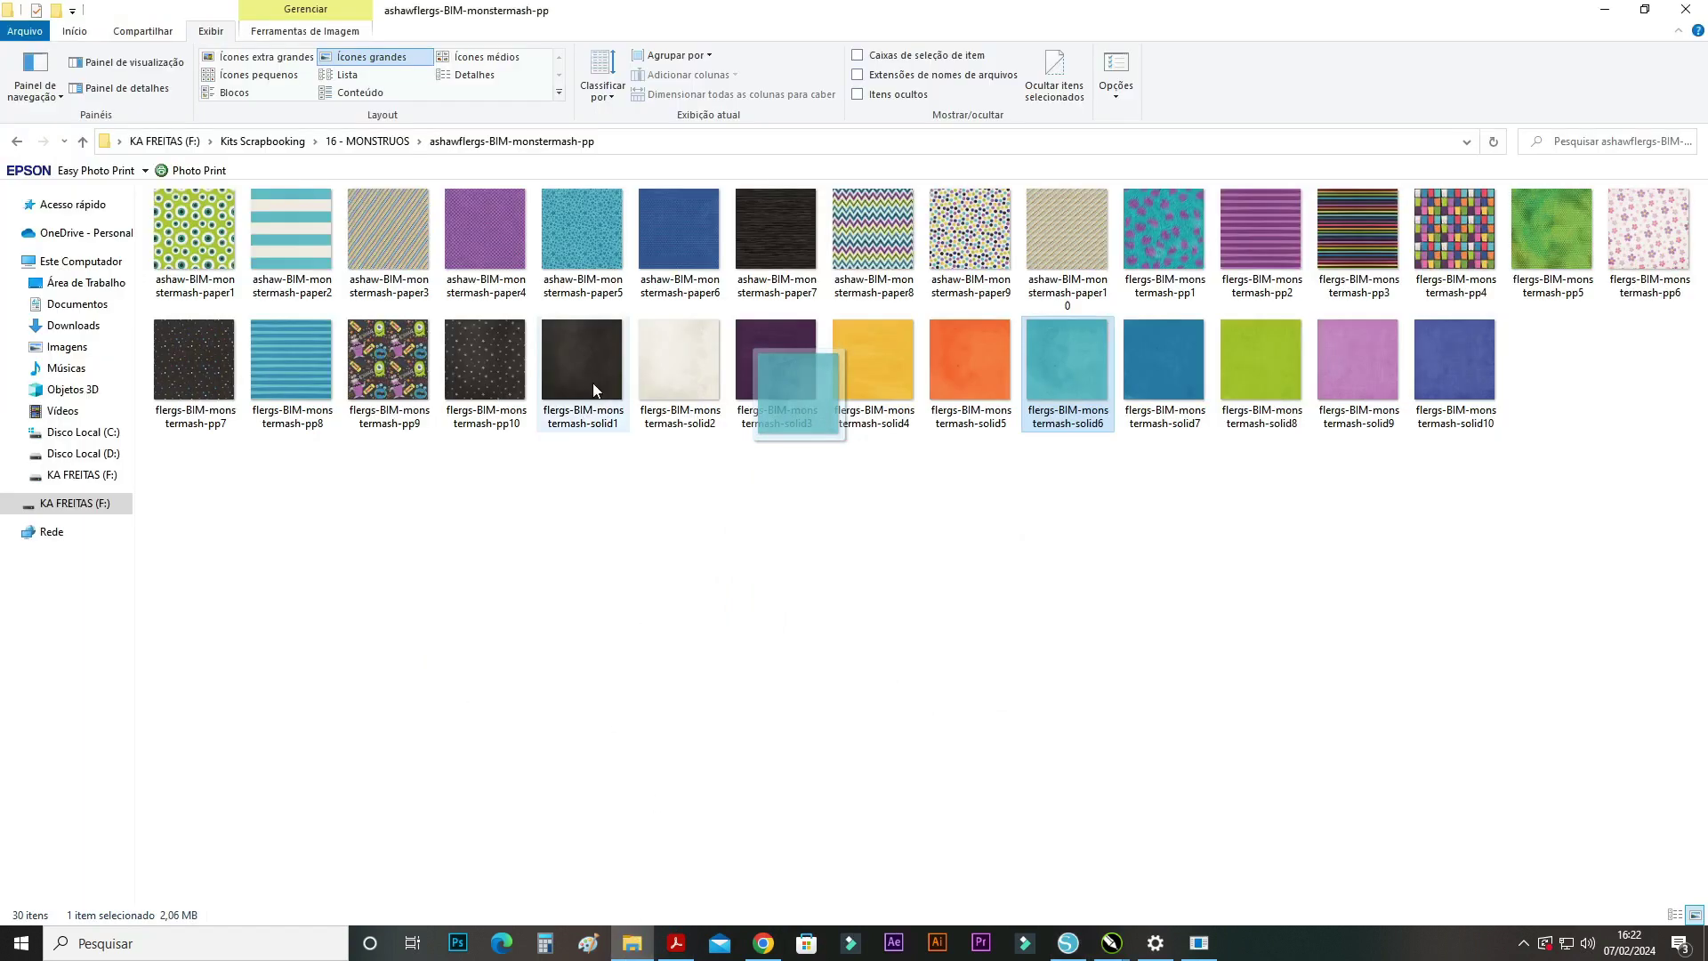
{"action": "left_click", "coordinate": [297, 344]}
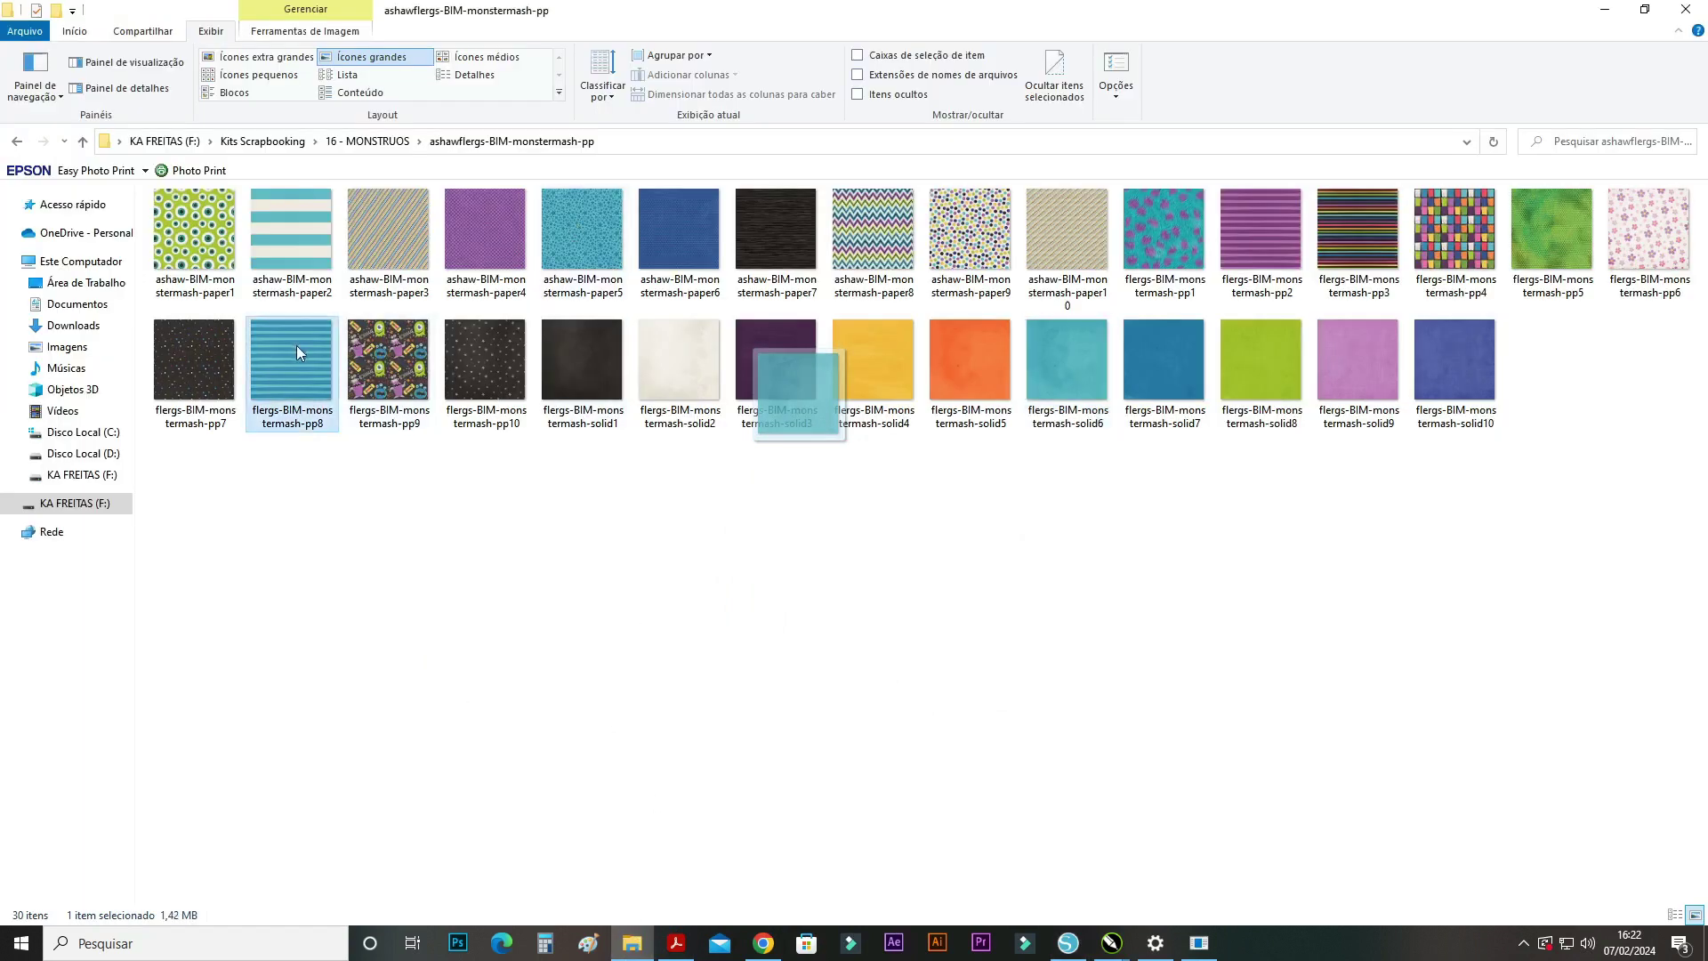
{"action": "left_click_drag", "start_coordinate": [1156, 233], "coordinate": [938, 841]}
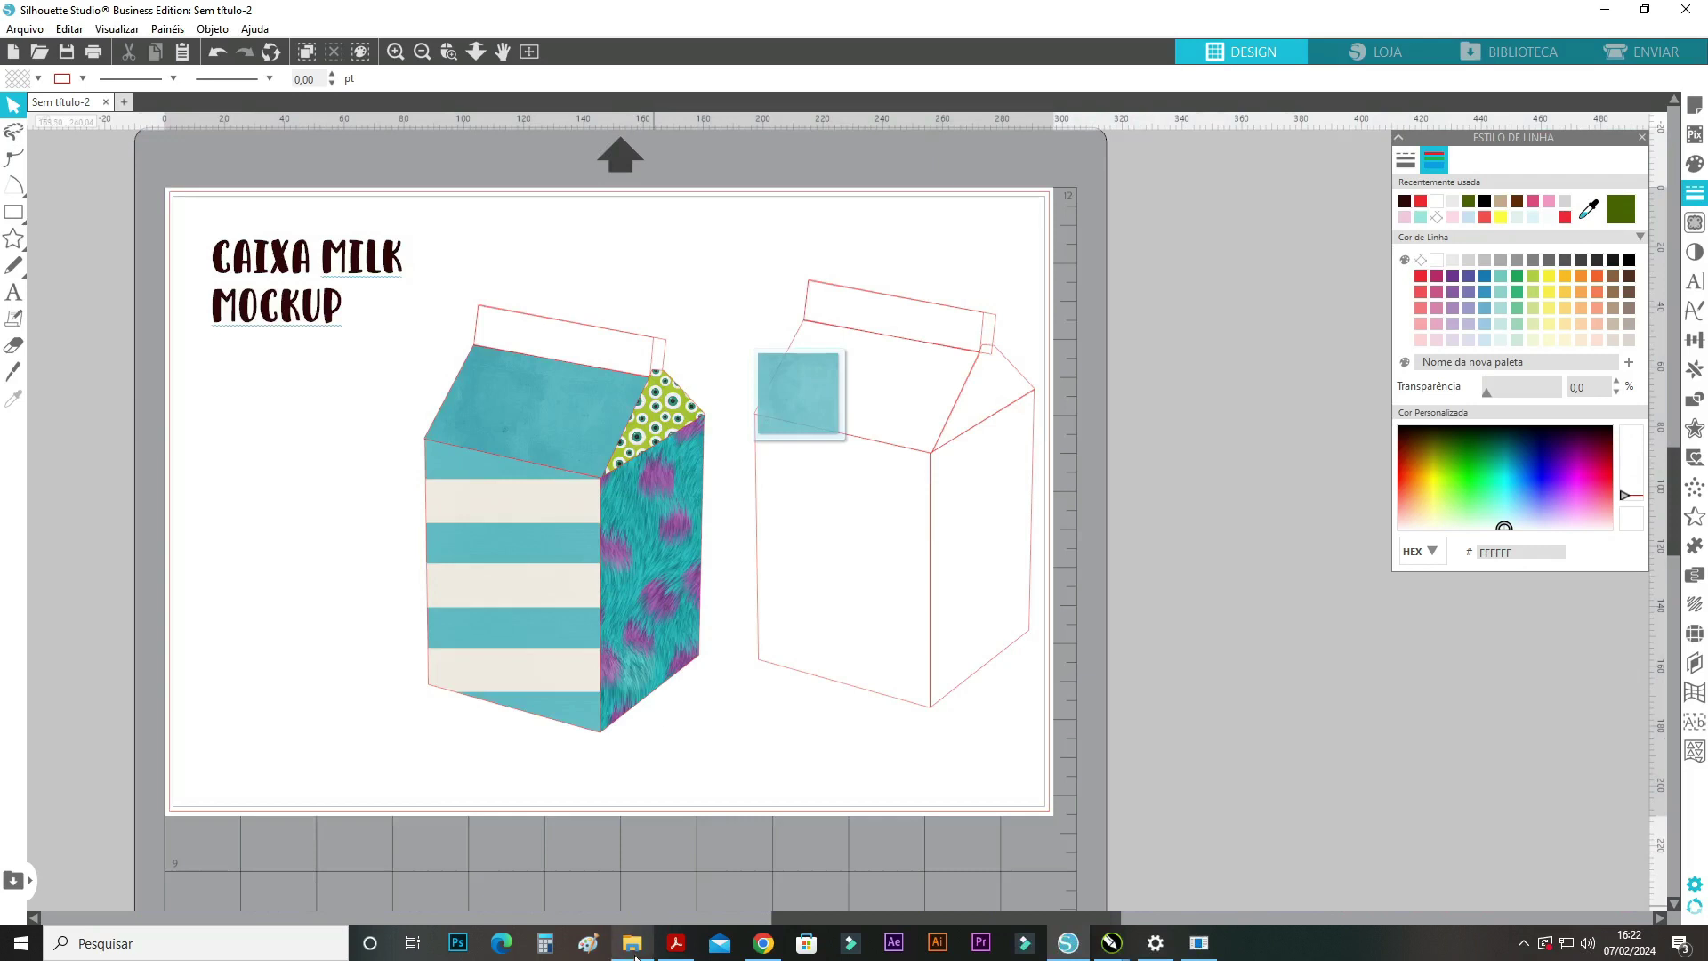
Fill both top flap shapes of the left box with the striped flergs-BIM-monstermash-pp8 paper.
{"action": "left_click", "coordinate": [635, 955]}
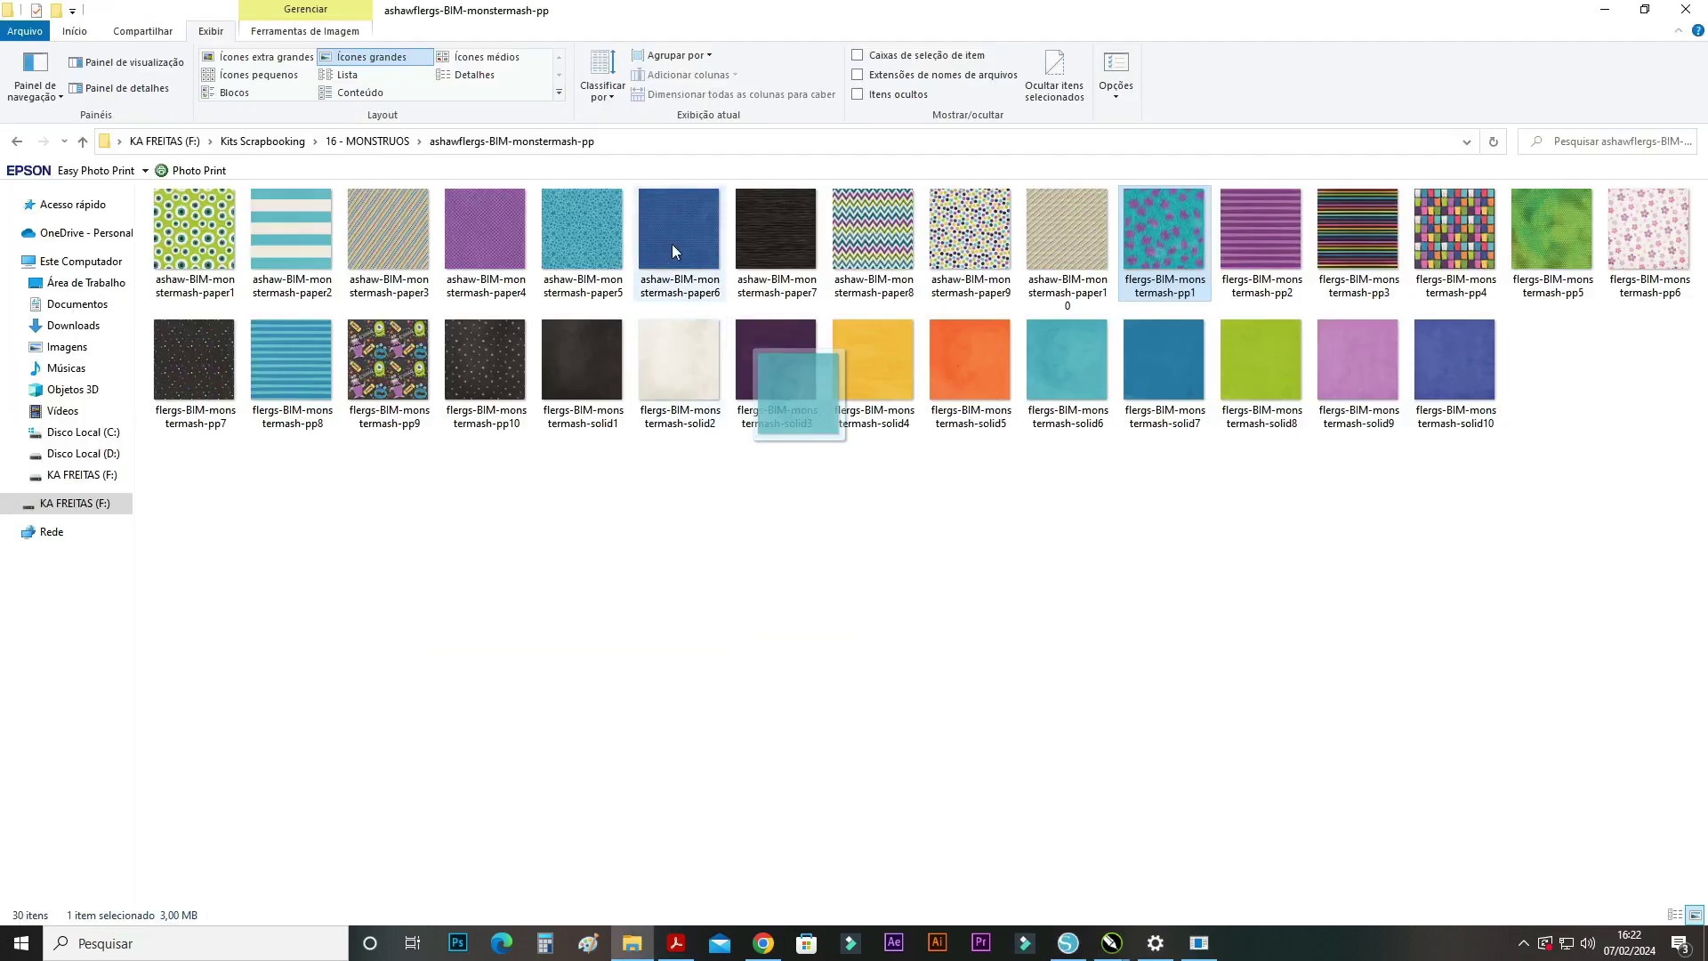
{"action": "left_click_drag", "start_coordinate": [284, 355], "coordinate": [703, 459]}
{"action": "left_click_drag", "start_coordinate": [622, 365], "coordinate": [622, 365]}
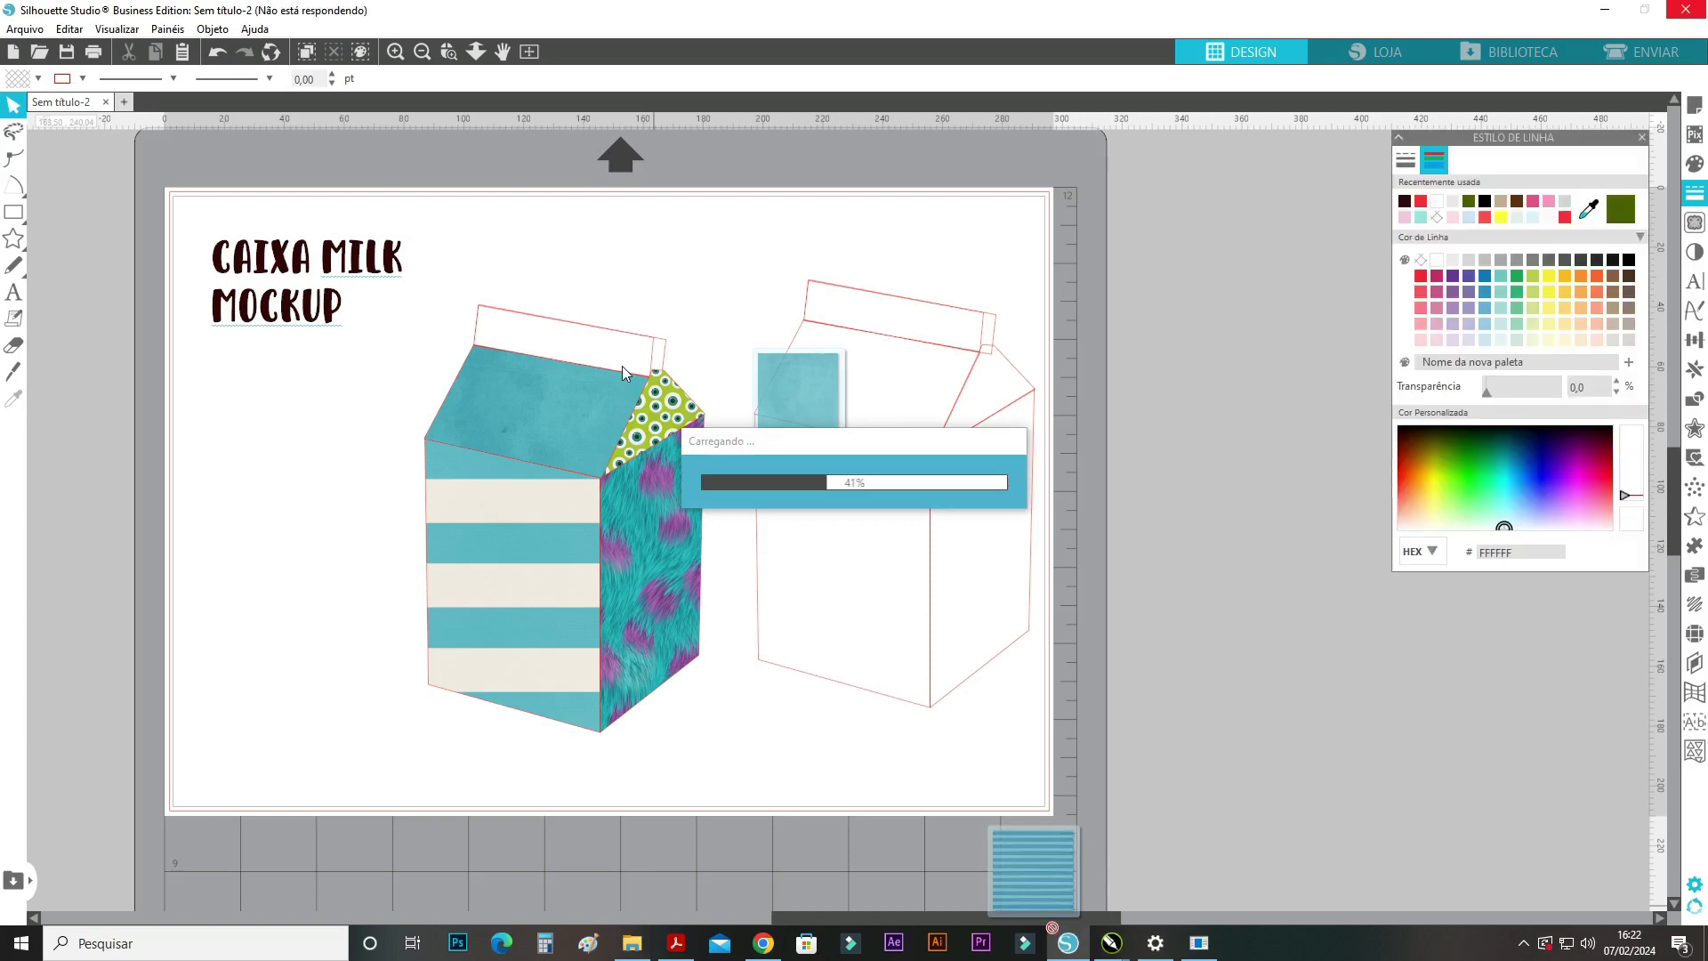
{"action": "left_click", "coordinate": [650, 945]}
{"action": "left_click_drag", "start_coordinate": [293, 365], "coordinate": [668, 362]}
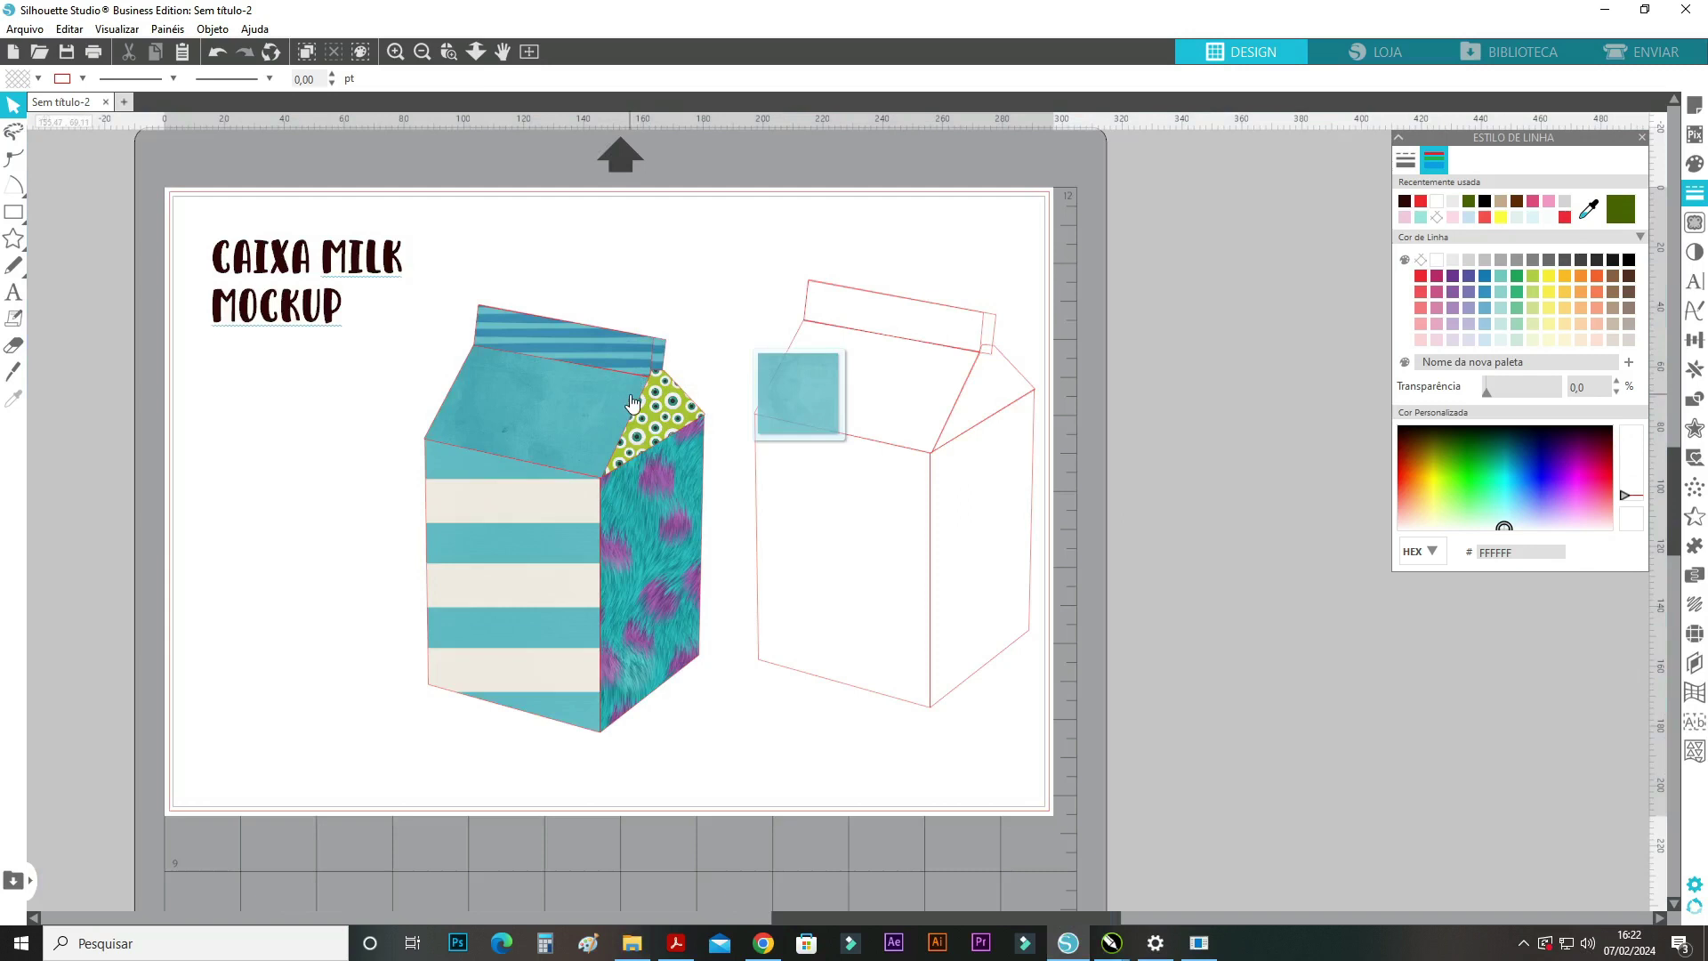
Create a 1.90 mm internal offset with square corners inside the left box's striped front face.
{"action": "left_click", "coordinate": [551, 525]}
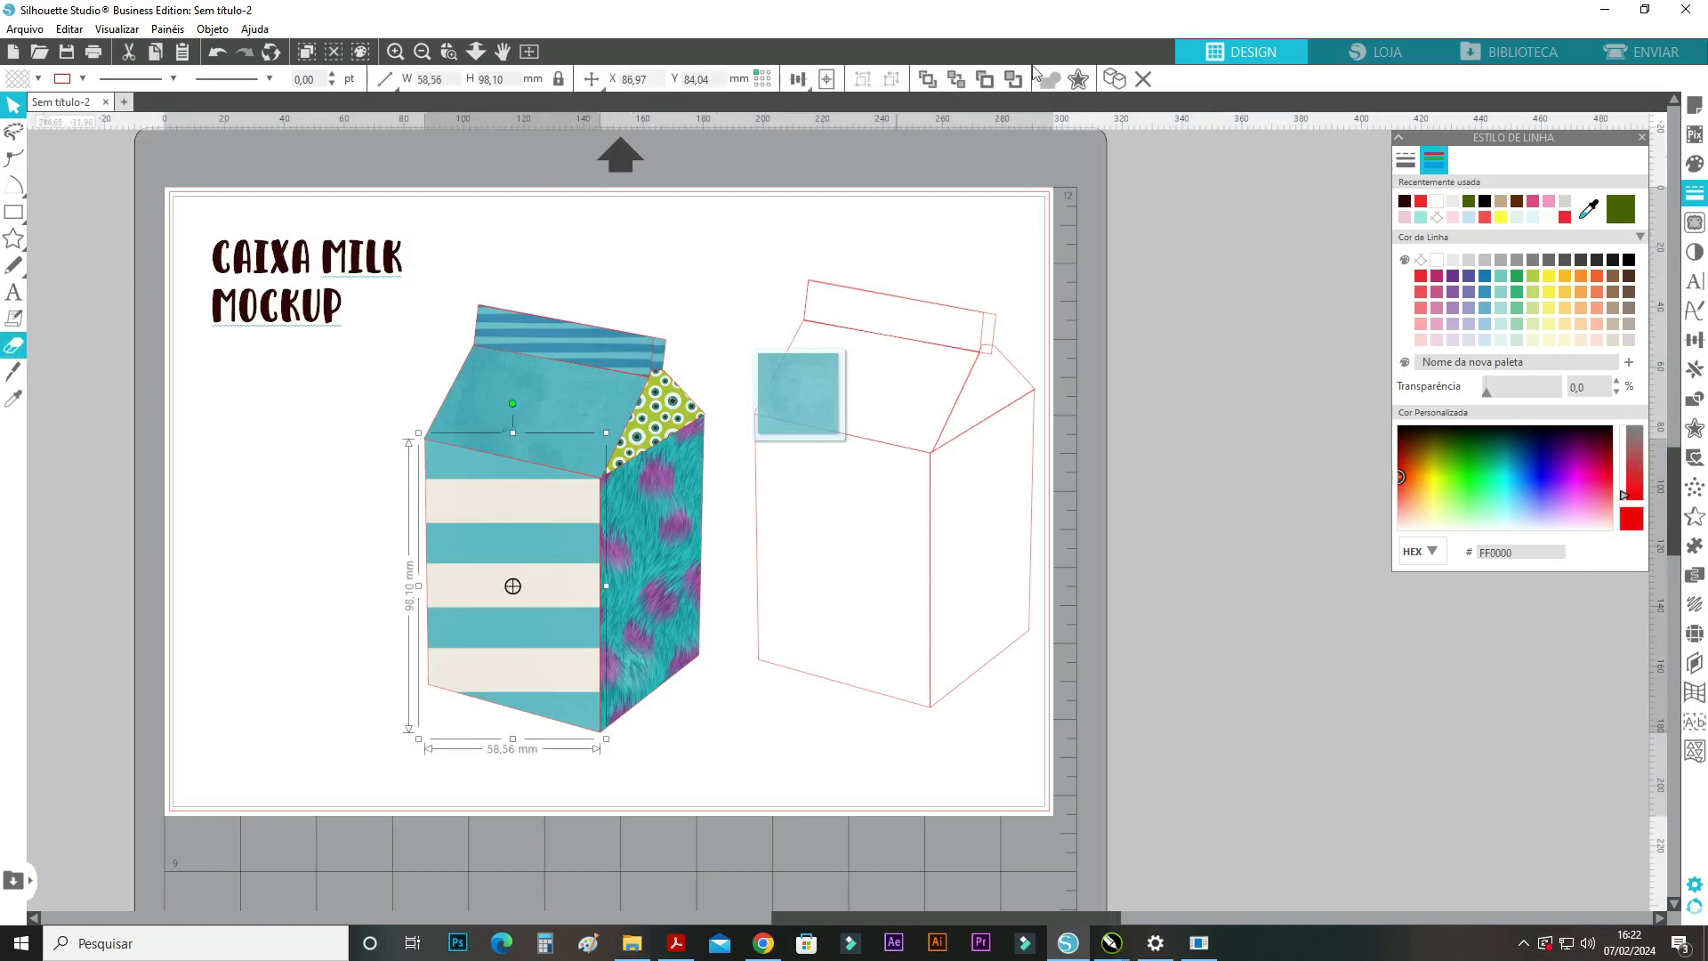
{"action": "left_click", "coordinate": [1078, 81]}
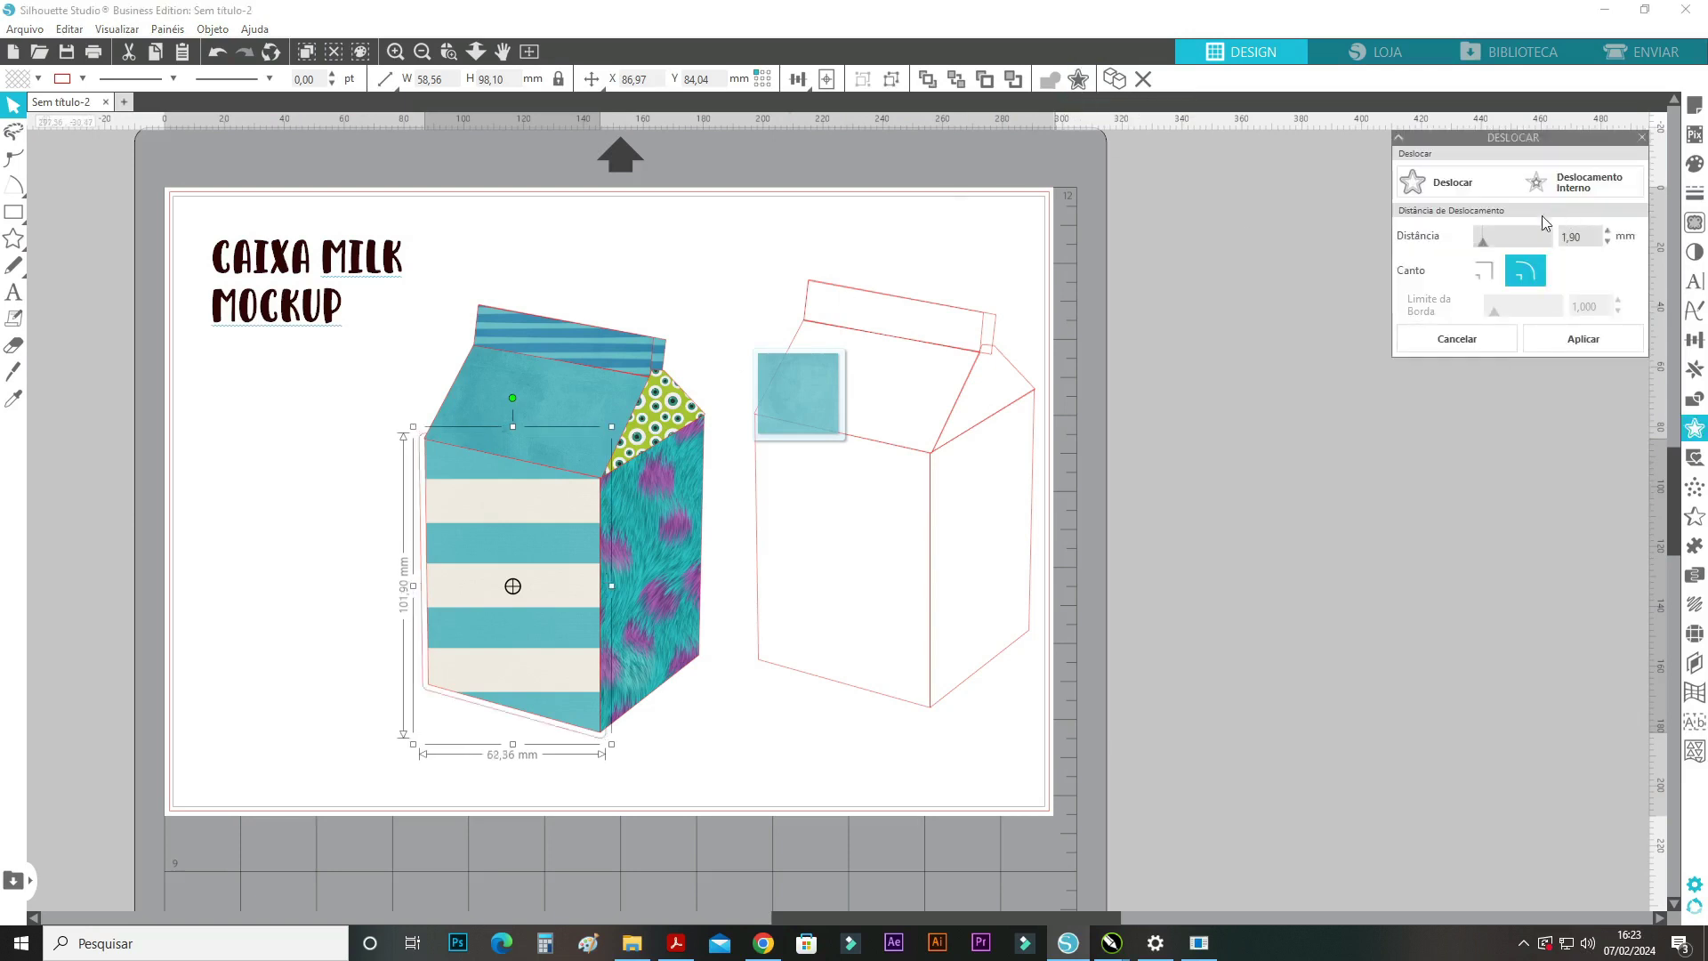
{"action": "left_click", "coordinate": [216, 53]}
{"action": "left_click", "coordinate": [1585, 182]}
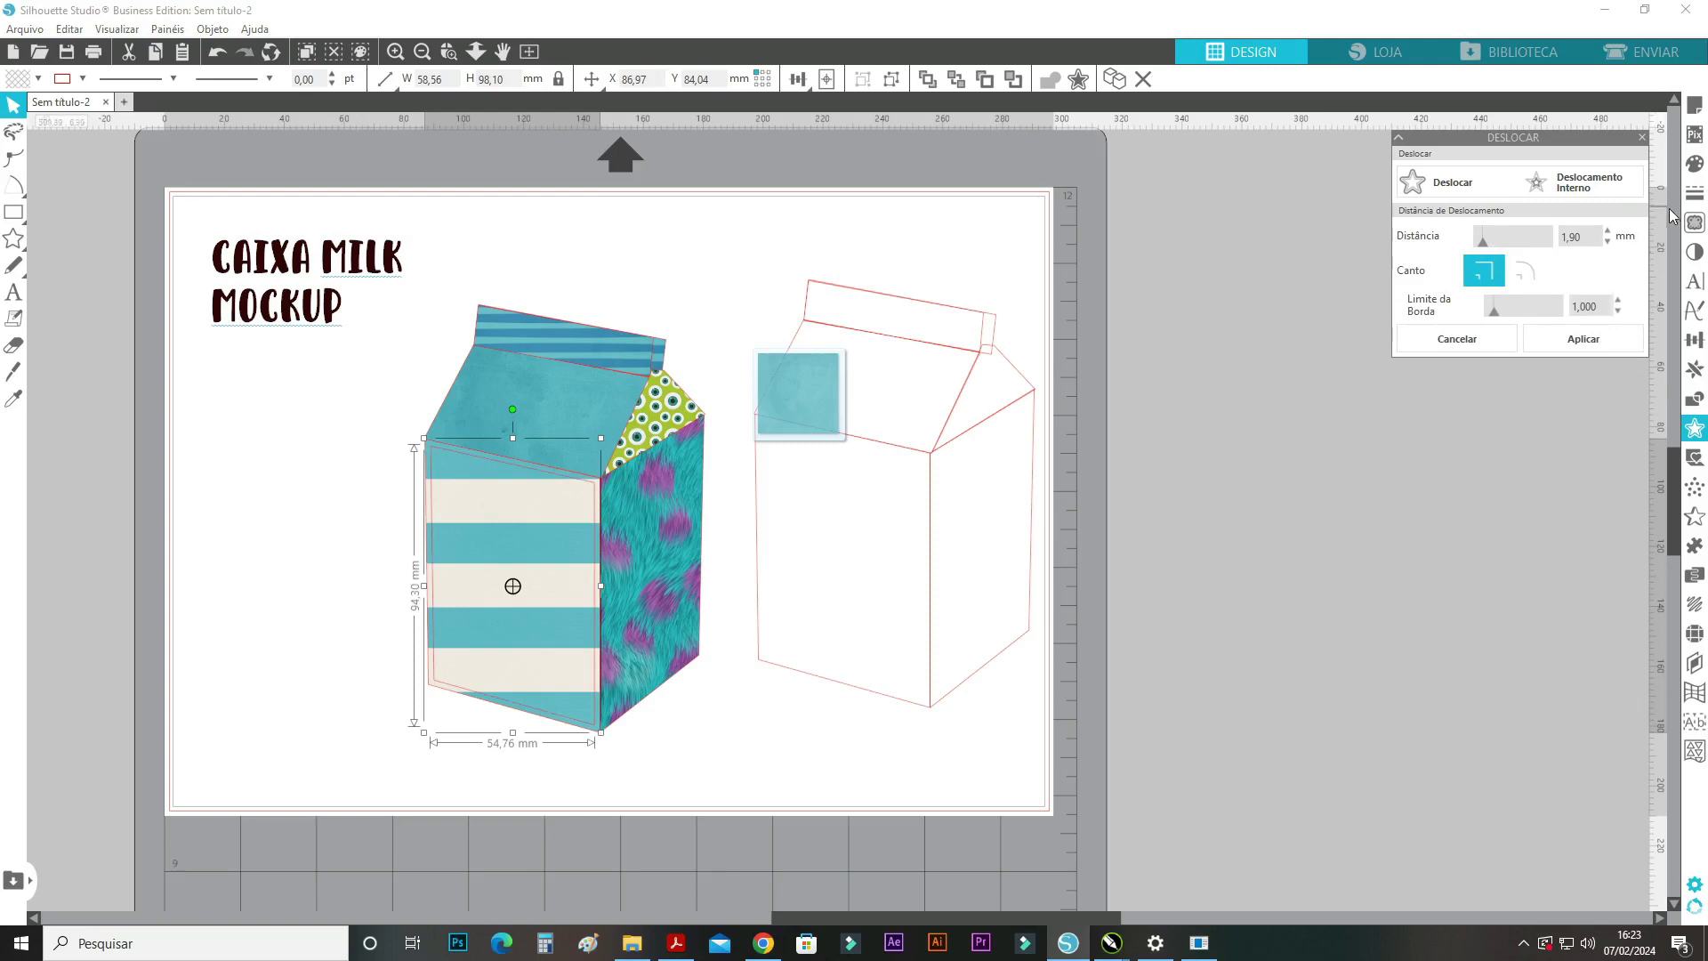
Style the inner offset of the left box's striped front face as a white, finely dashed 1.00 pt line.
{"action": "left_click", "coordinate": [1695, 192]}
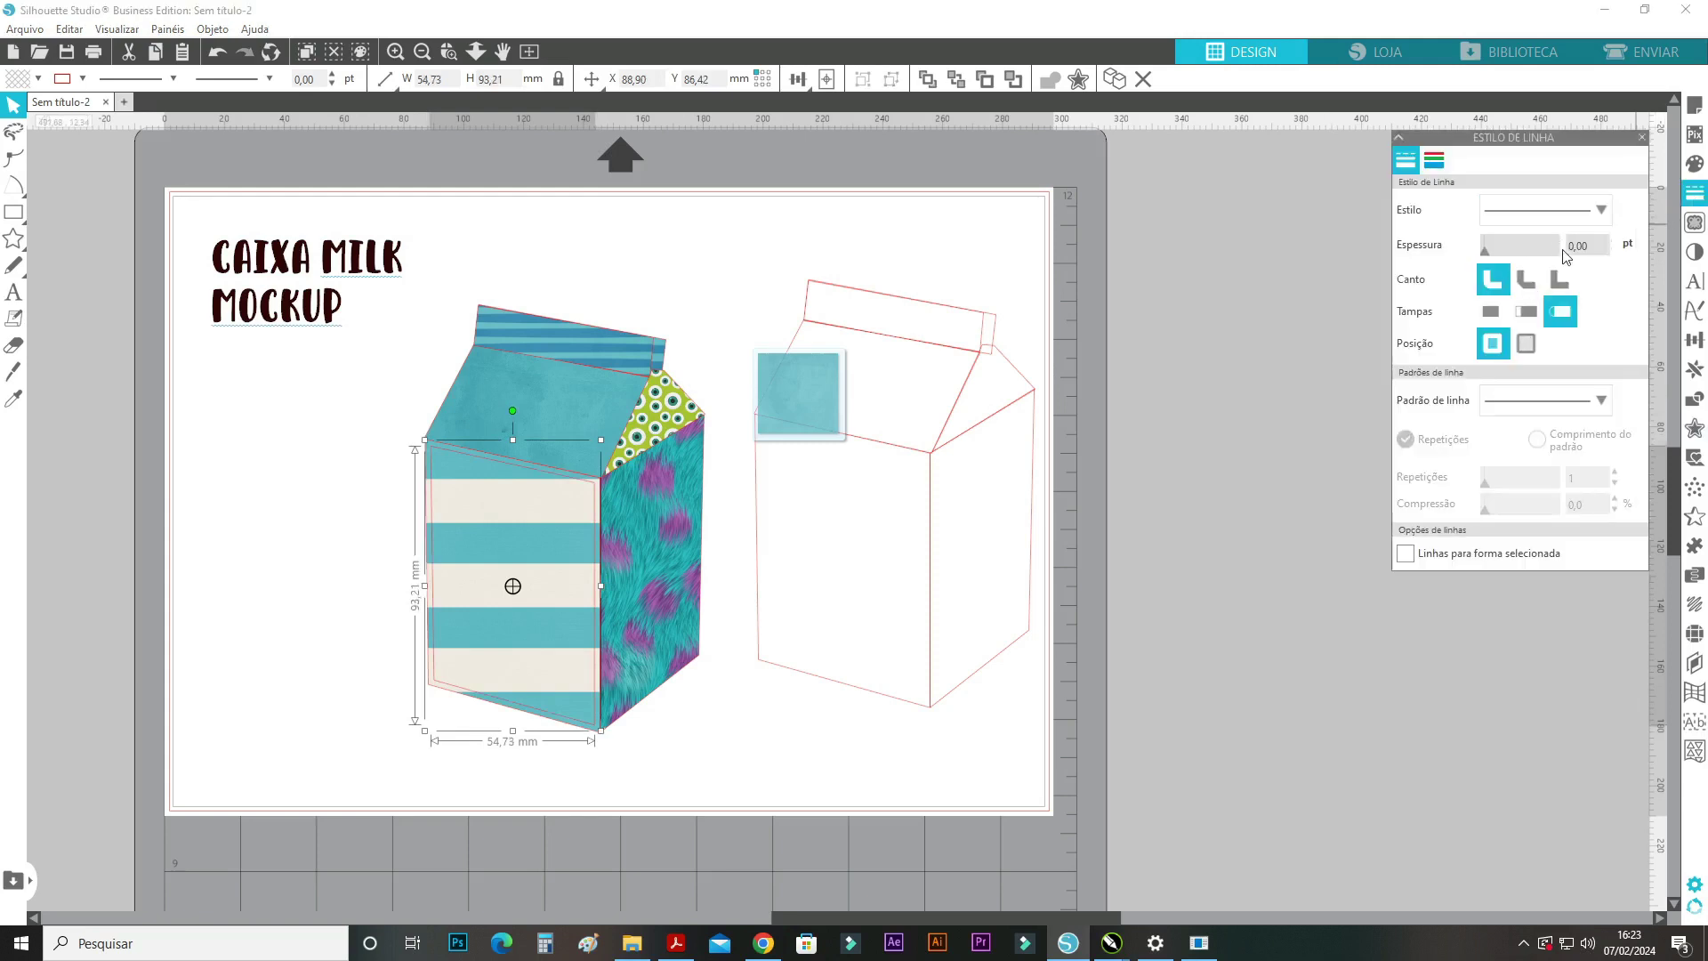
{"action": "left_click_drag", "start_coordinate": [1486, 254], "coordinate": [1488, 254]}
{"action": "left_click", "coordinate": [1437, 165]}
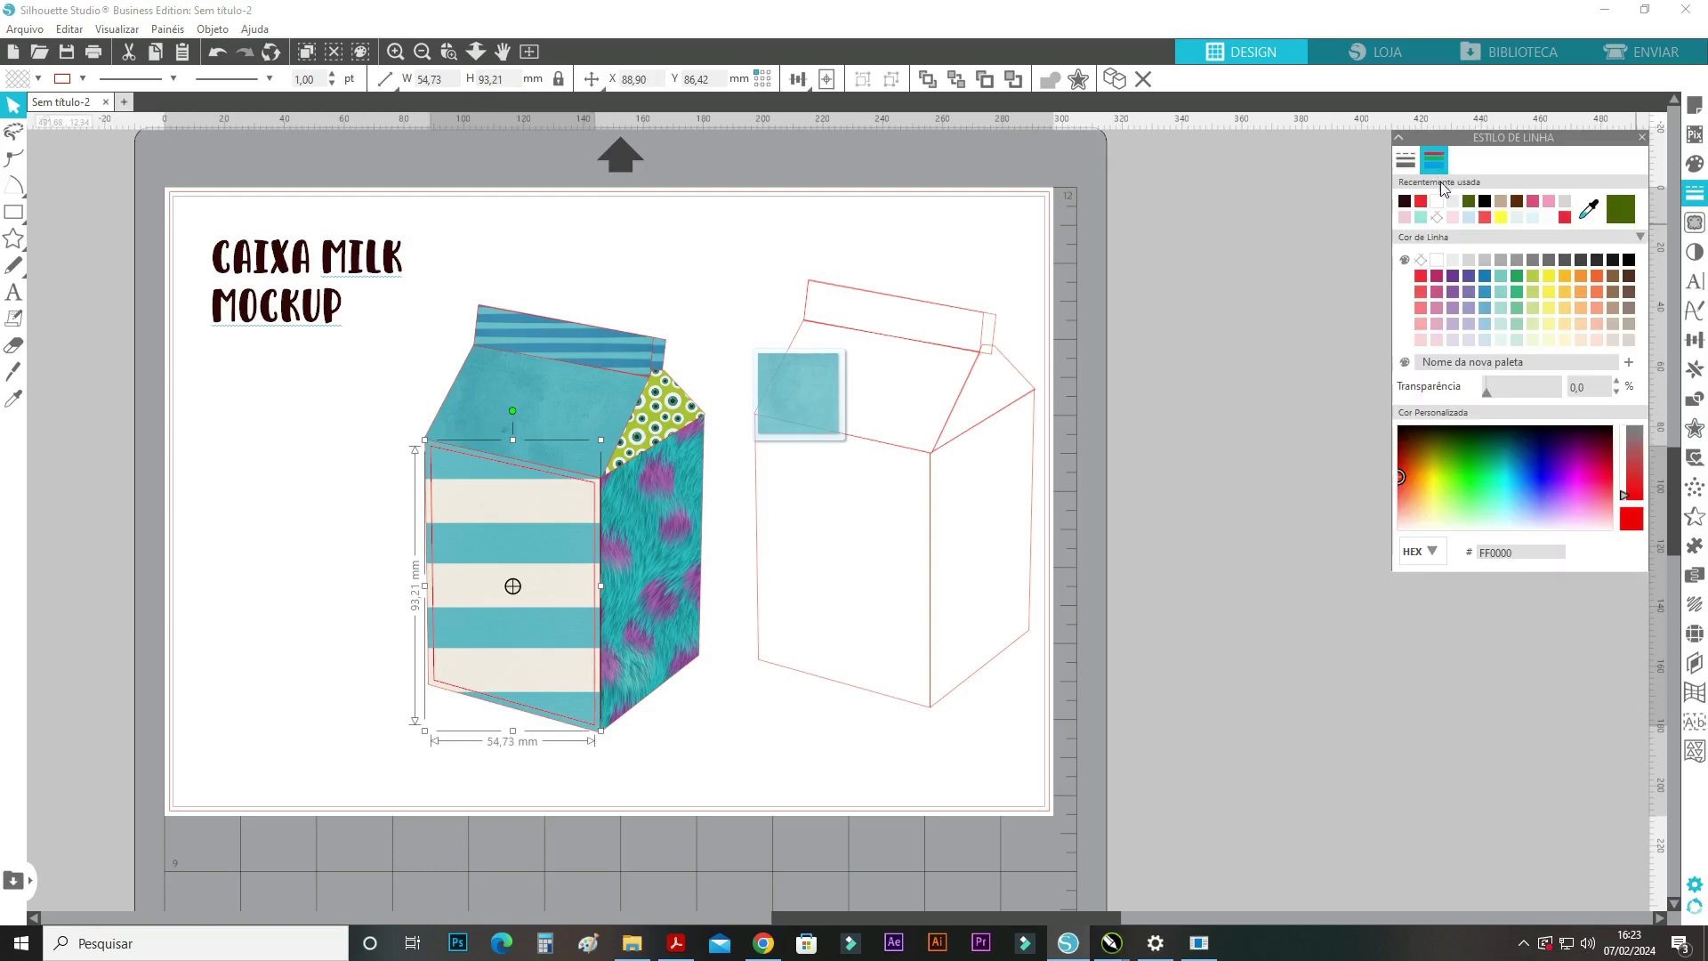
{"action": "left_click", "coordinate": [1437, 260]}
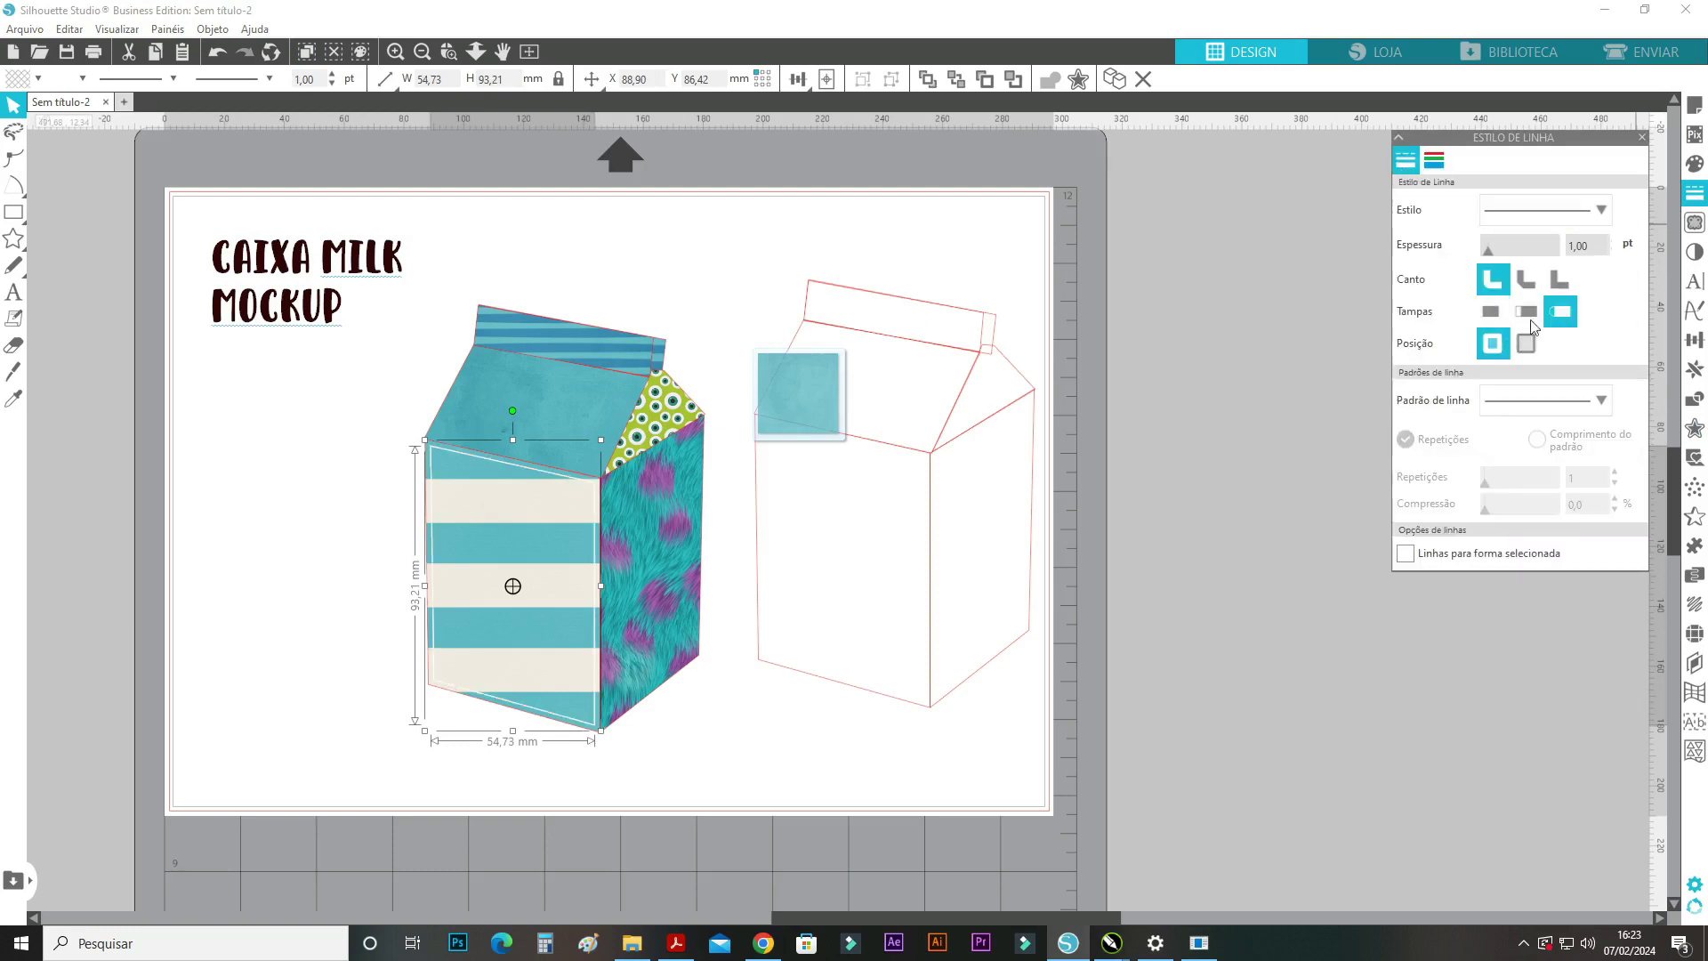
{"action": "left_click", "coordinate": [1602, 217]}
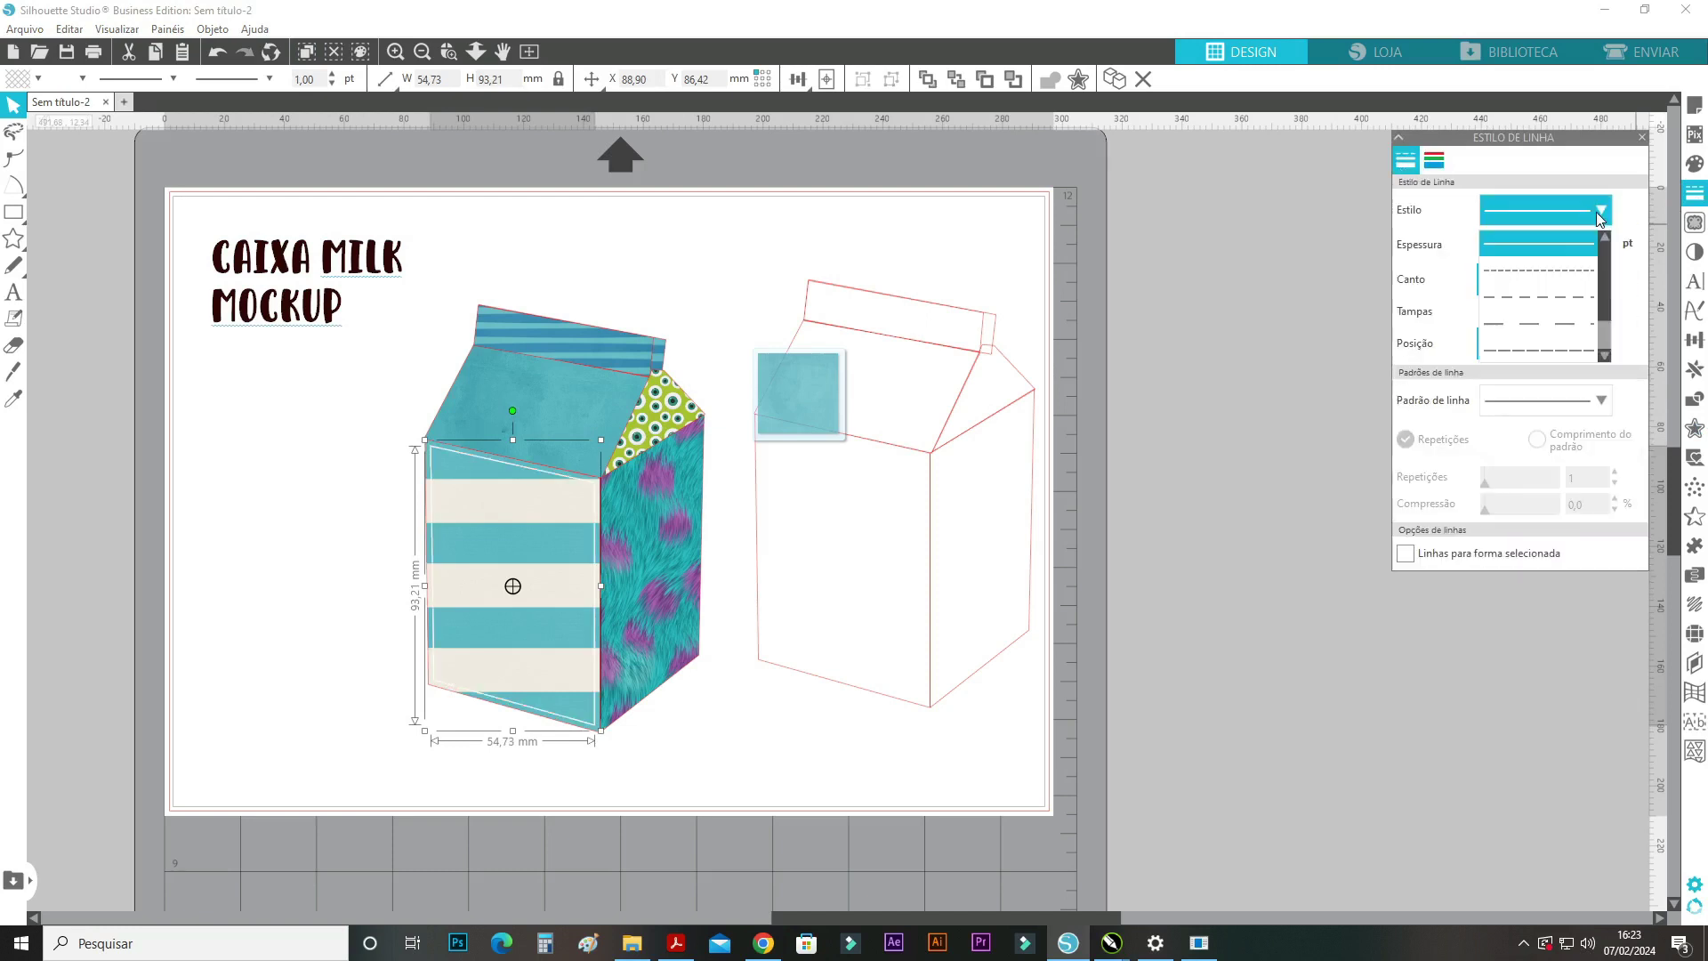
{"action": "left_click", "coordinate": [1585, 277]}
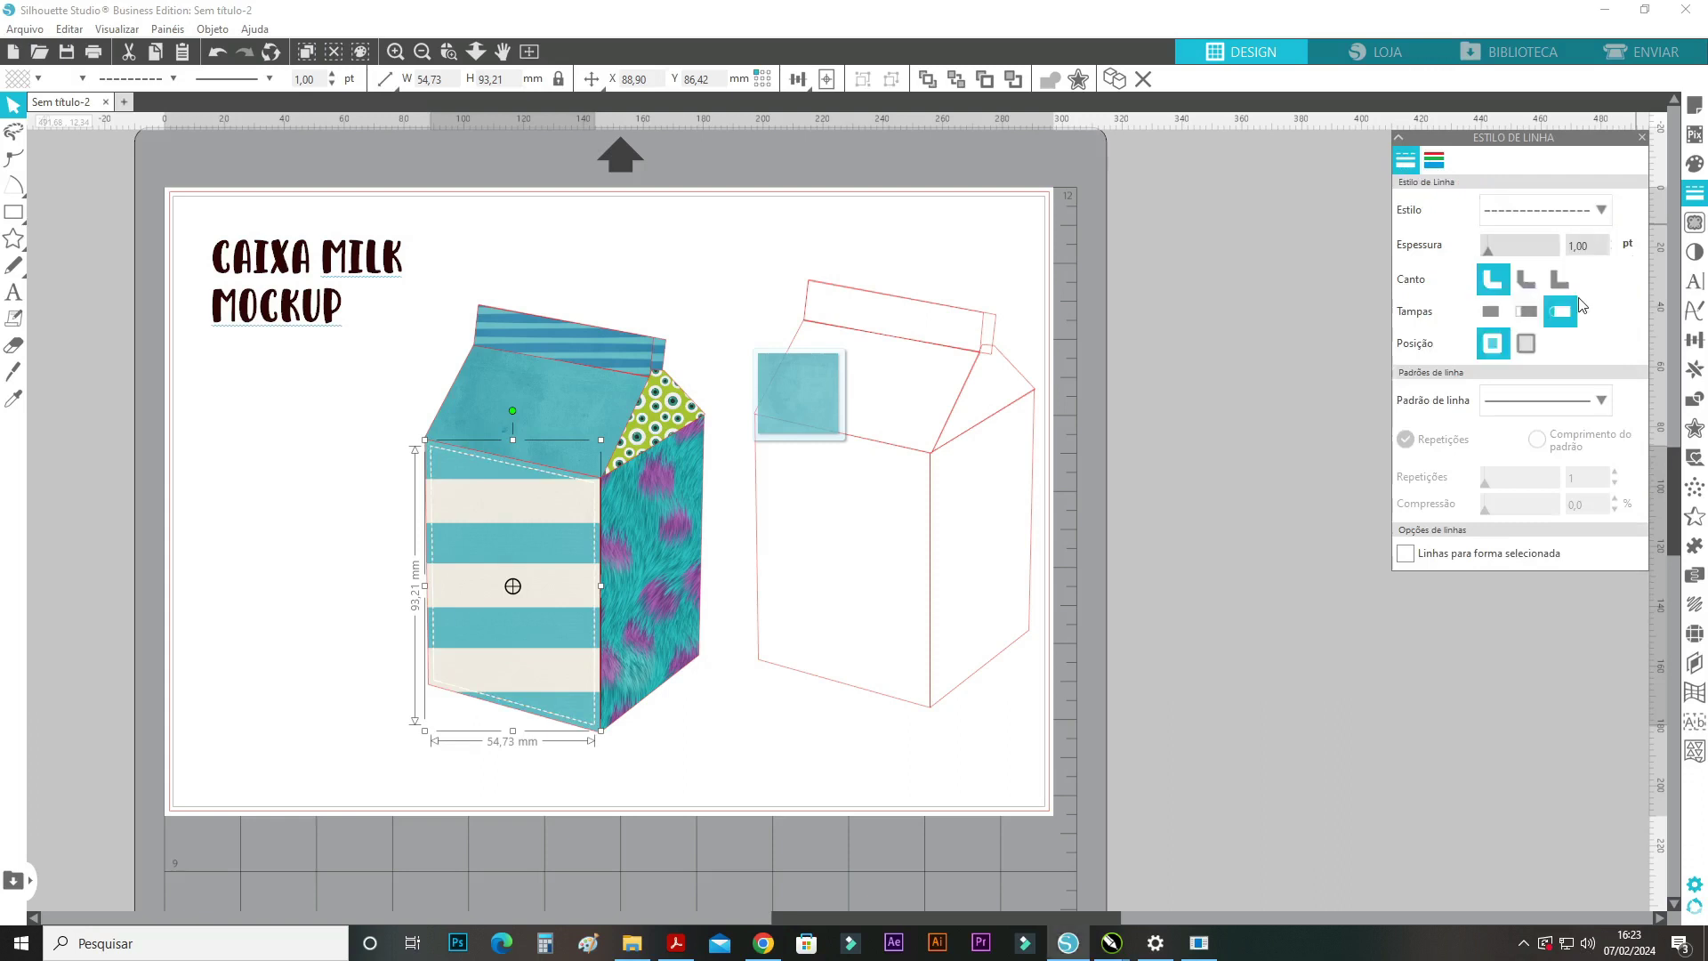
Create a 1.90 mm internal offset with square corners inside the left box's furry side face.
{"action": "left_click", "coordinate": [614, 536]}
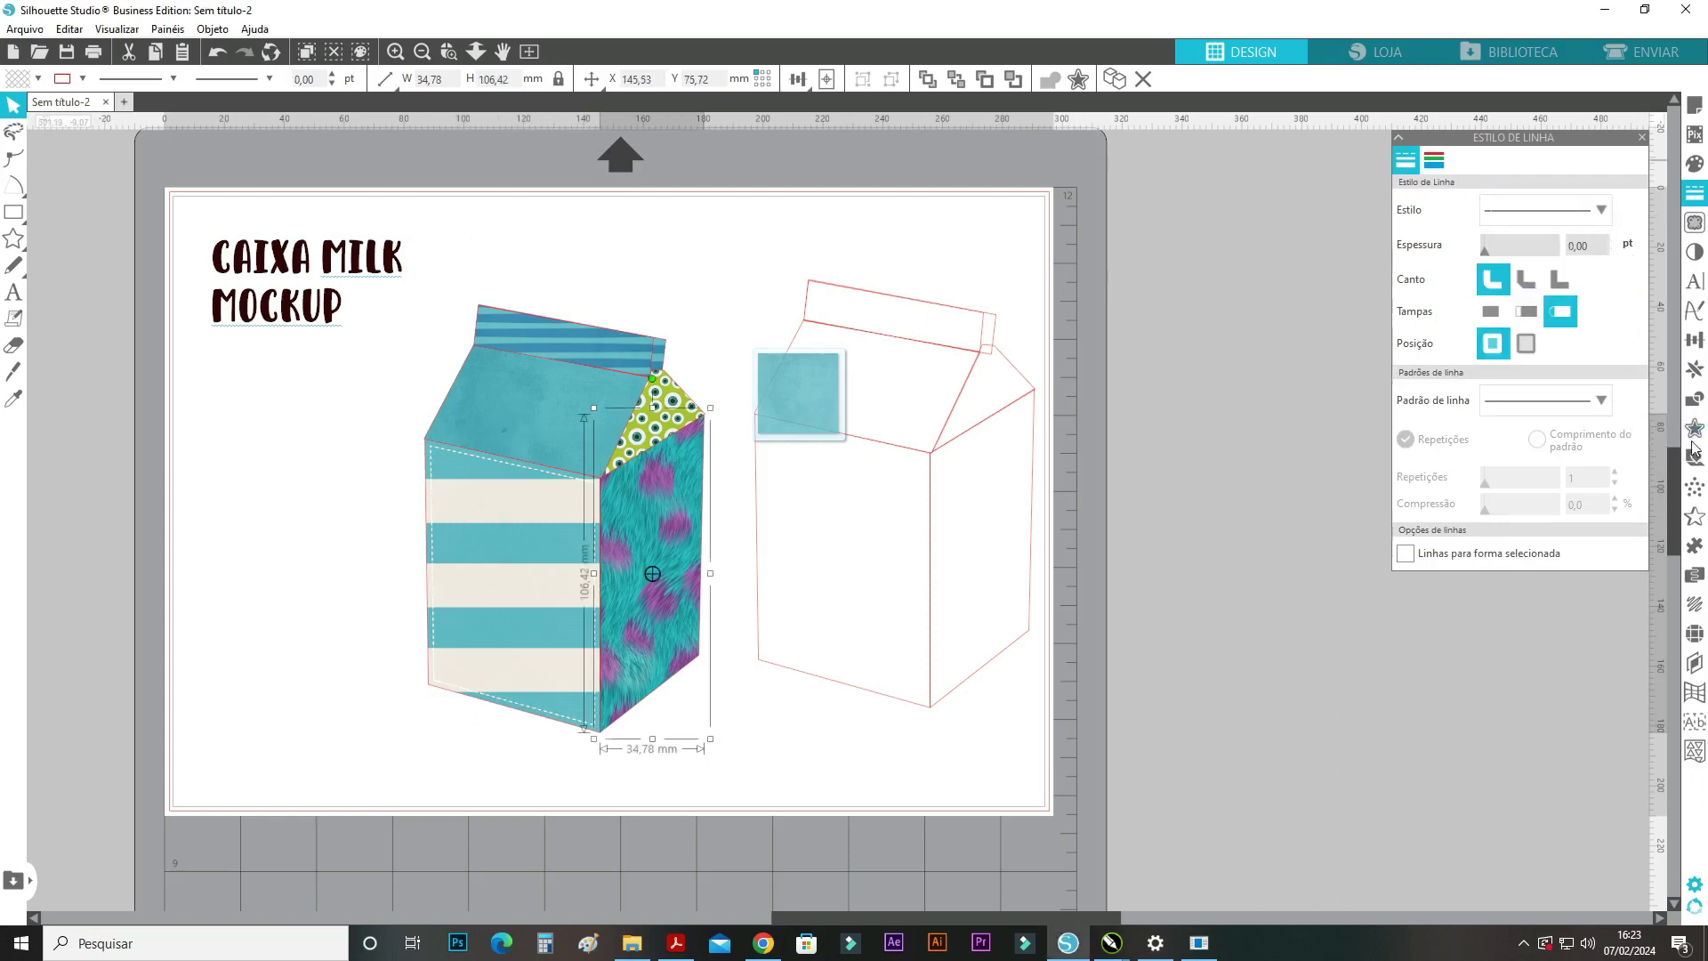
{"action": "left_click", "coordinate": [1694, 431]}
{"action": "left_click", "coordinate": [1587, 184]}
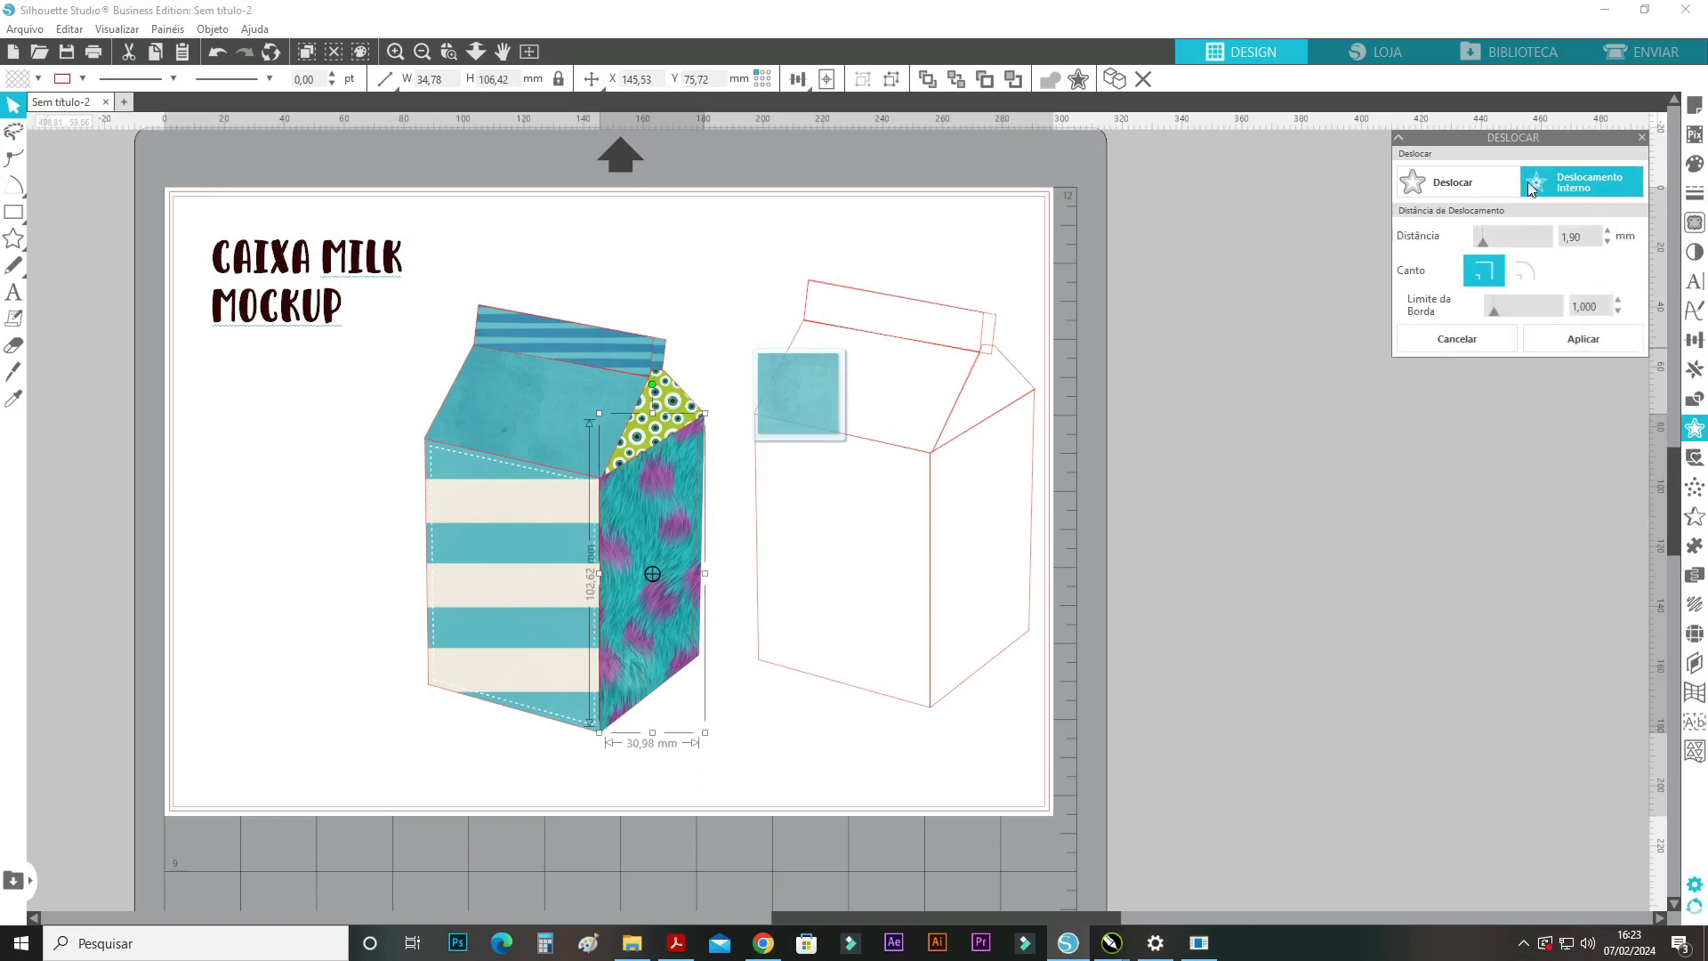
{"action": "left_click", "coordinate": [1530, 187]}
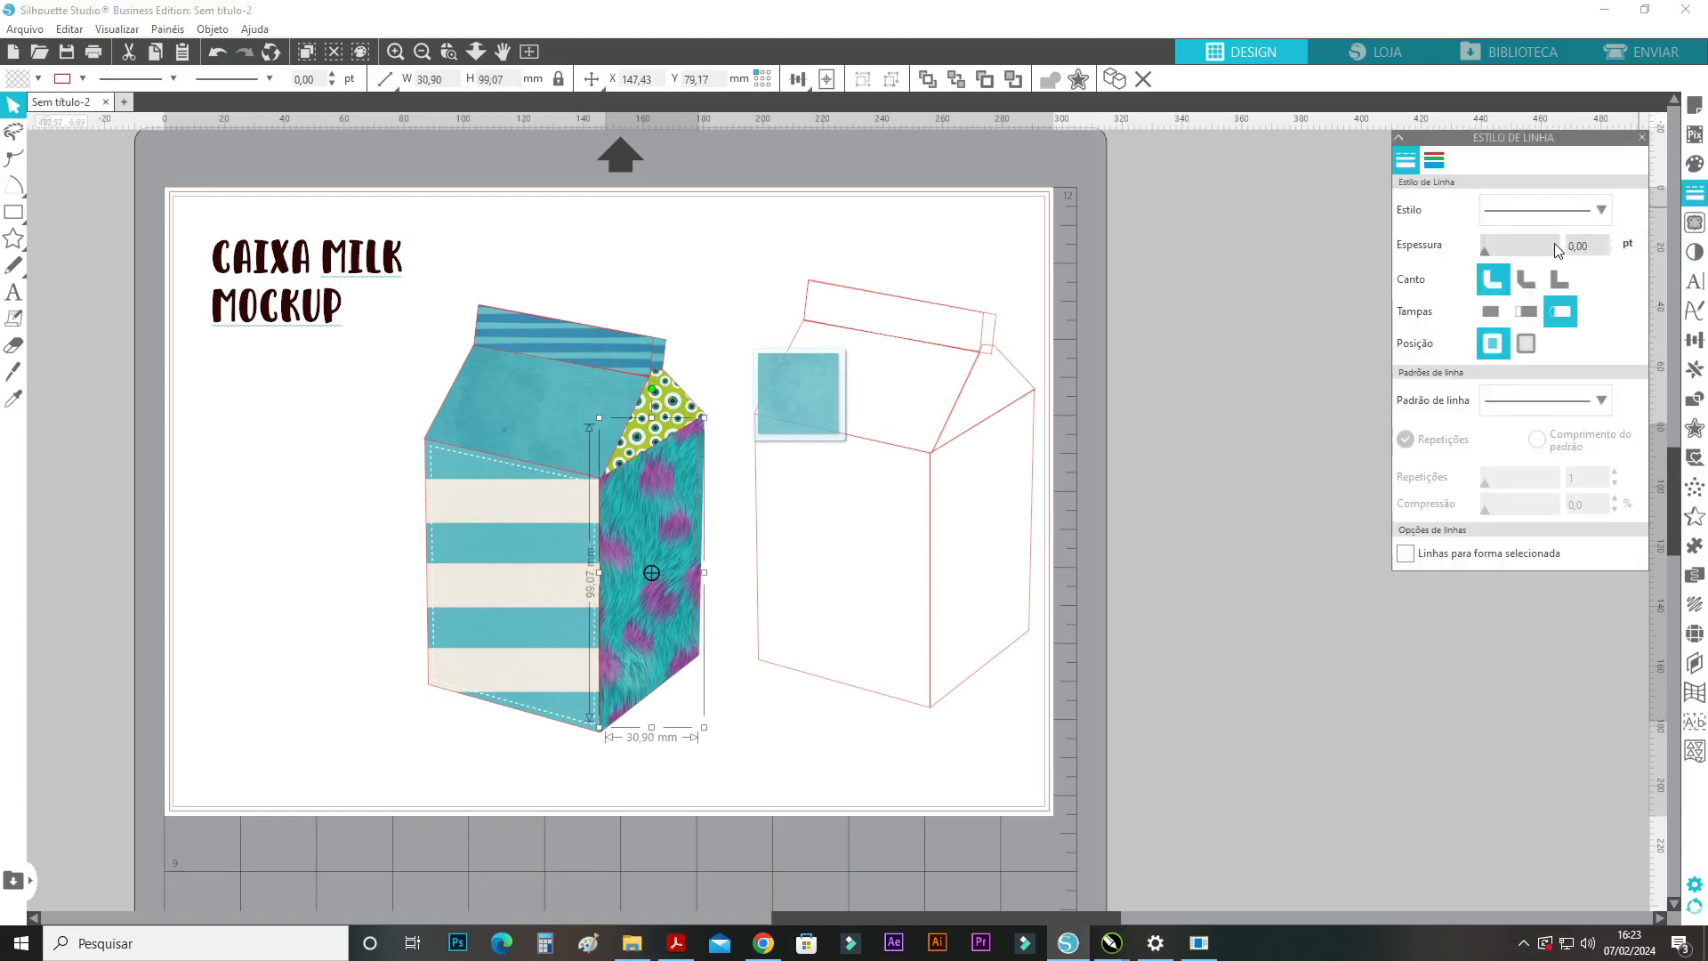
Style the side face's inner offset as a white, finely dashed 1.00 pt line.
{"action": "left_click_drag", "start_coordinate": [1486, 254], "coordinate": [1488, 254]}
{"action": "left_click", "coordinate": [1435, 160]}
{"action": "left_click", "coordinate": [1437, 259]}
{"action": "left_click", "coordinate": [1405, 160]}
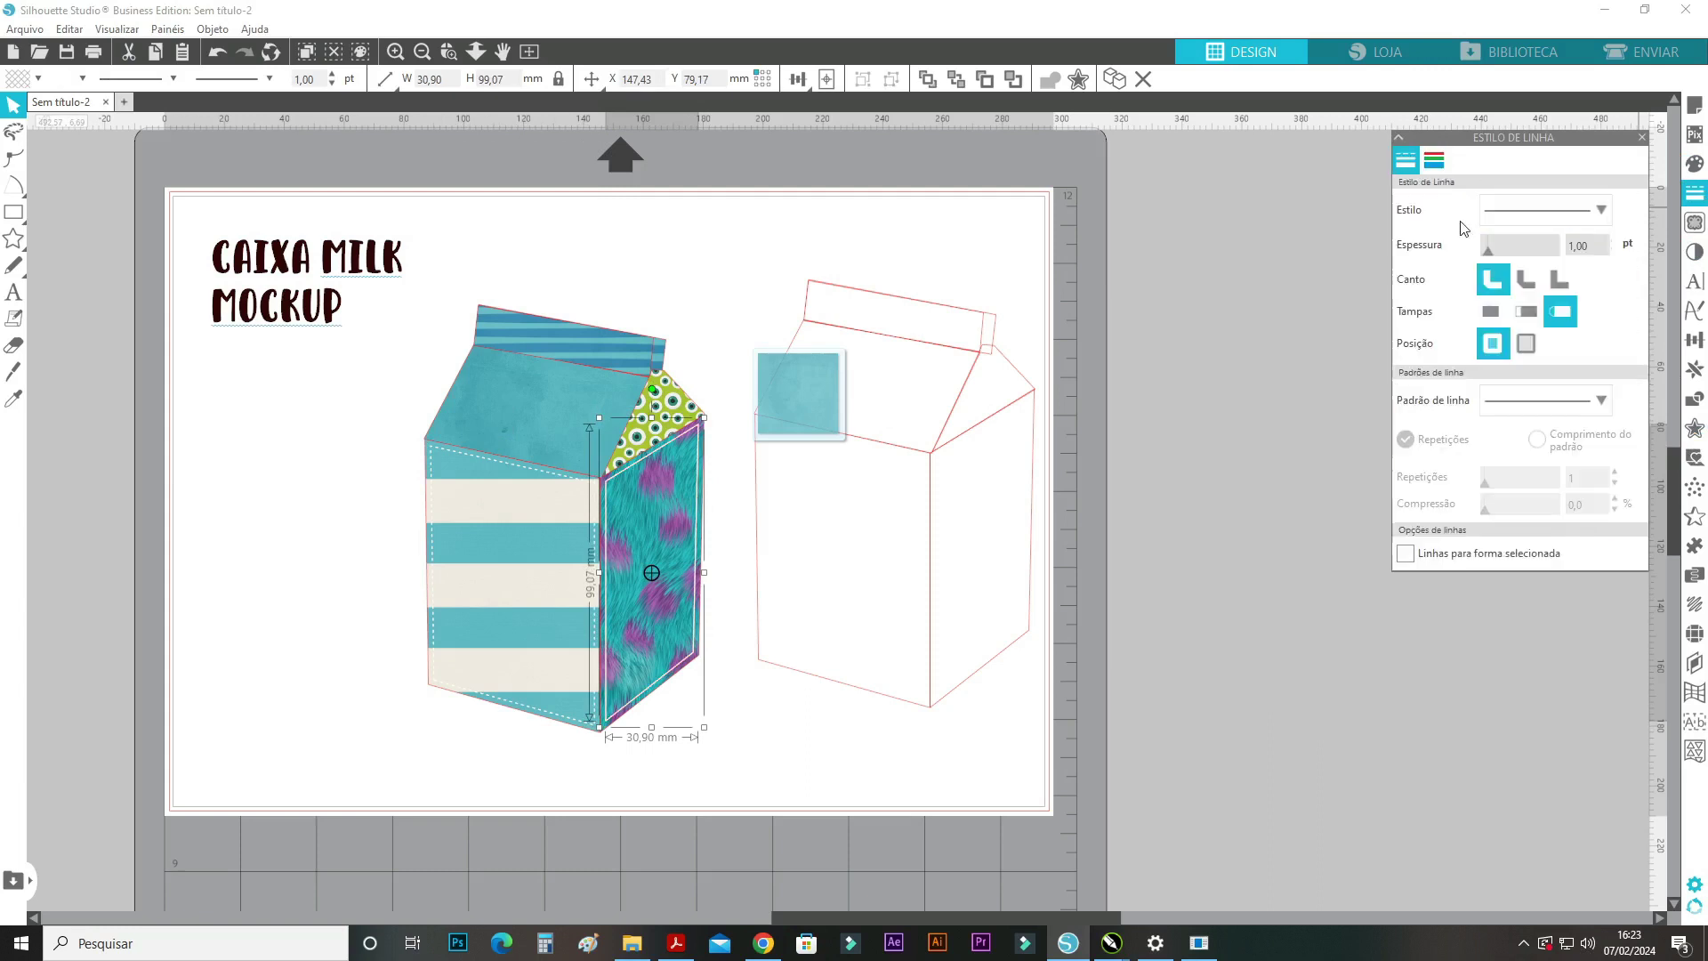
{"action": "left_click", "coordinate": [1546, 210]}
{"action": "left_click", "coordinate": [1518, 214]}
{"action": "left_click", "coordinate": [1518, 214]}
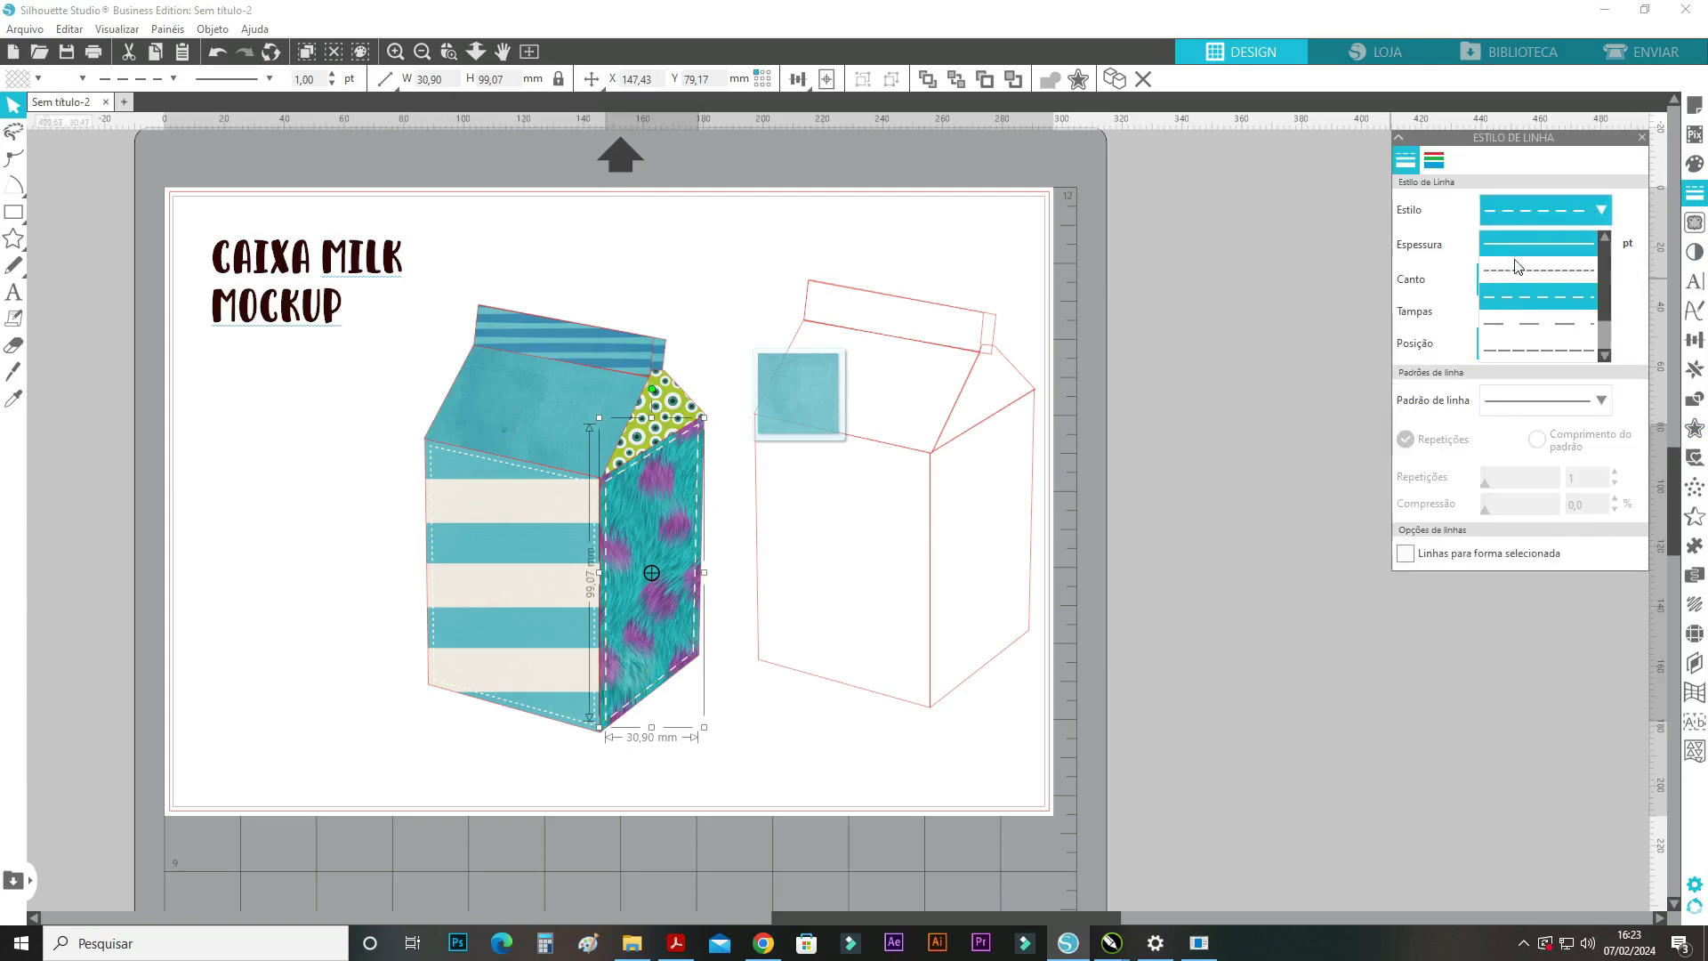
{"action": "left_click", "coordinate": [1512, 273]}
Create a 1.90 mm internal offset with square corners inside the left box's front roof.
{"action": "left_click", "coordinate": [533, 411]}
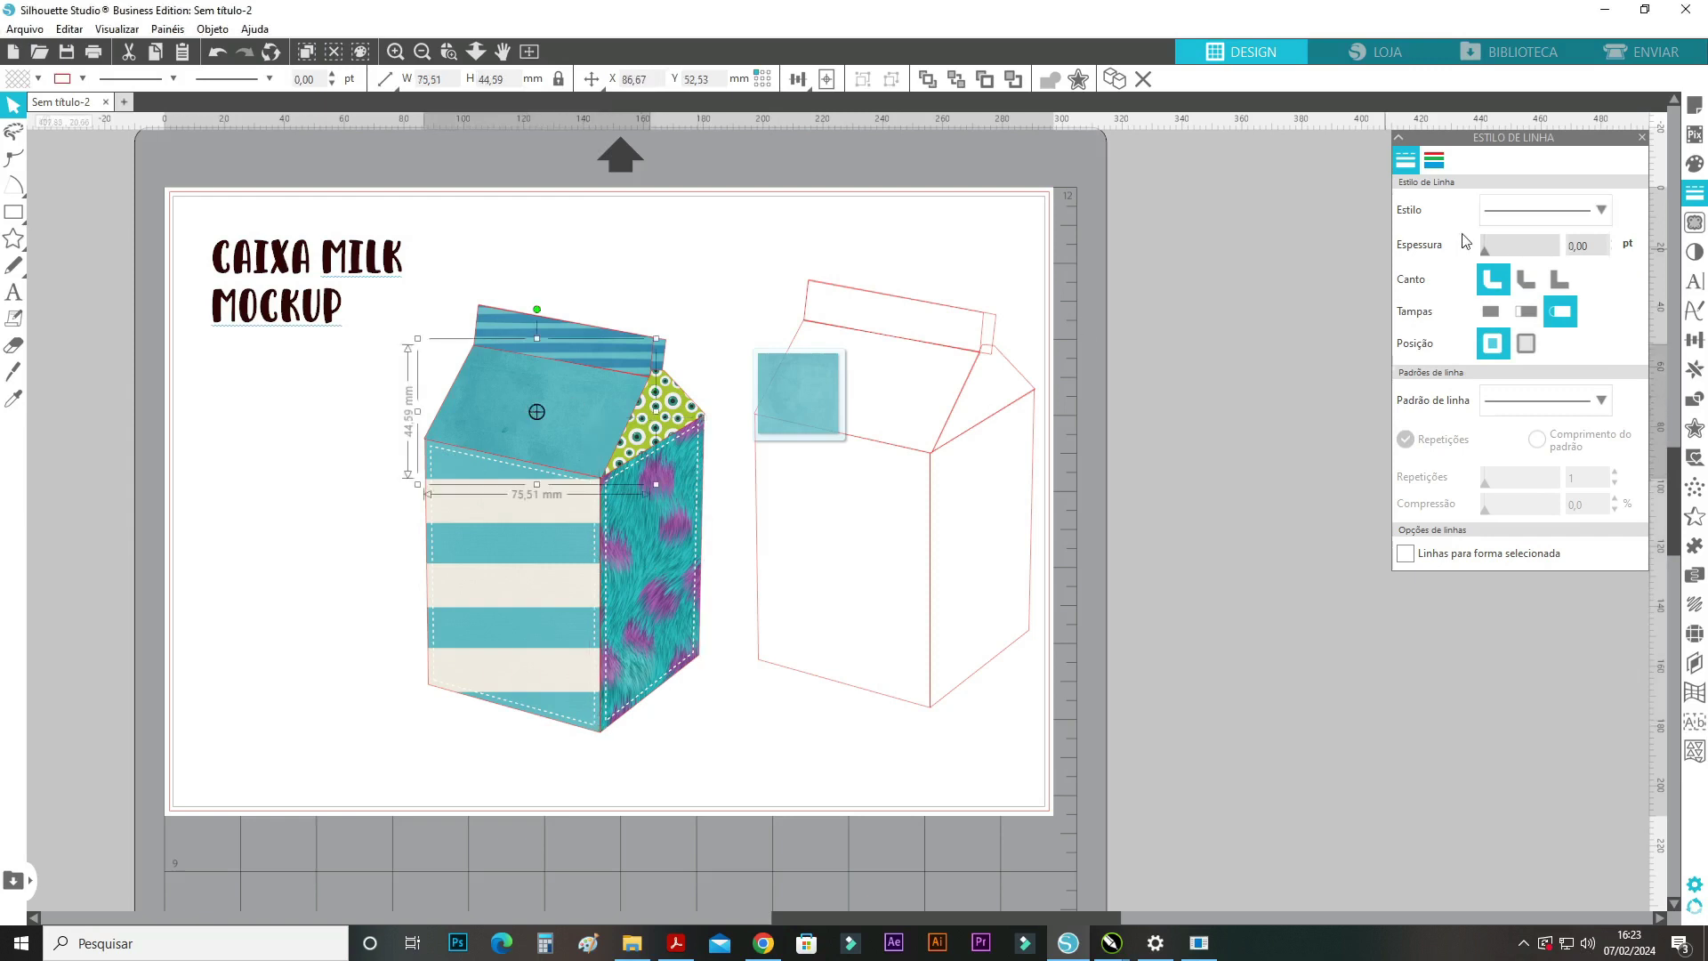
{"action": "left_click", "coordinate": [1693, 430]}
{"action": "left_click", "coordinate": [1575, 183]}
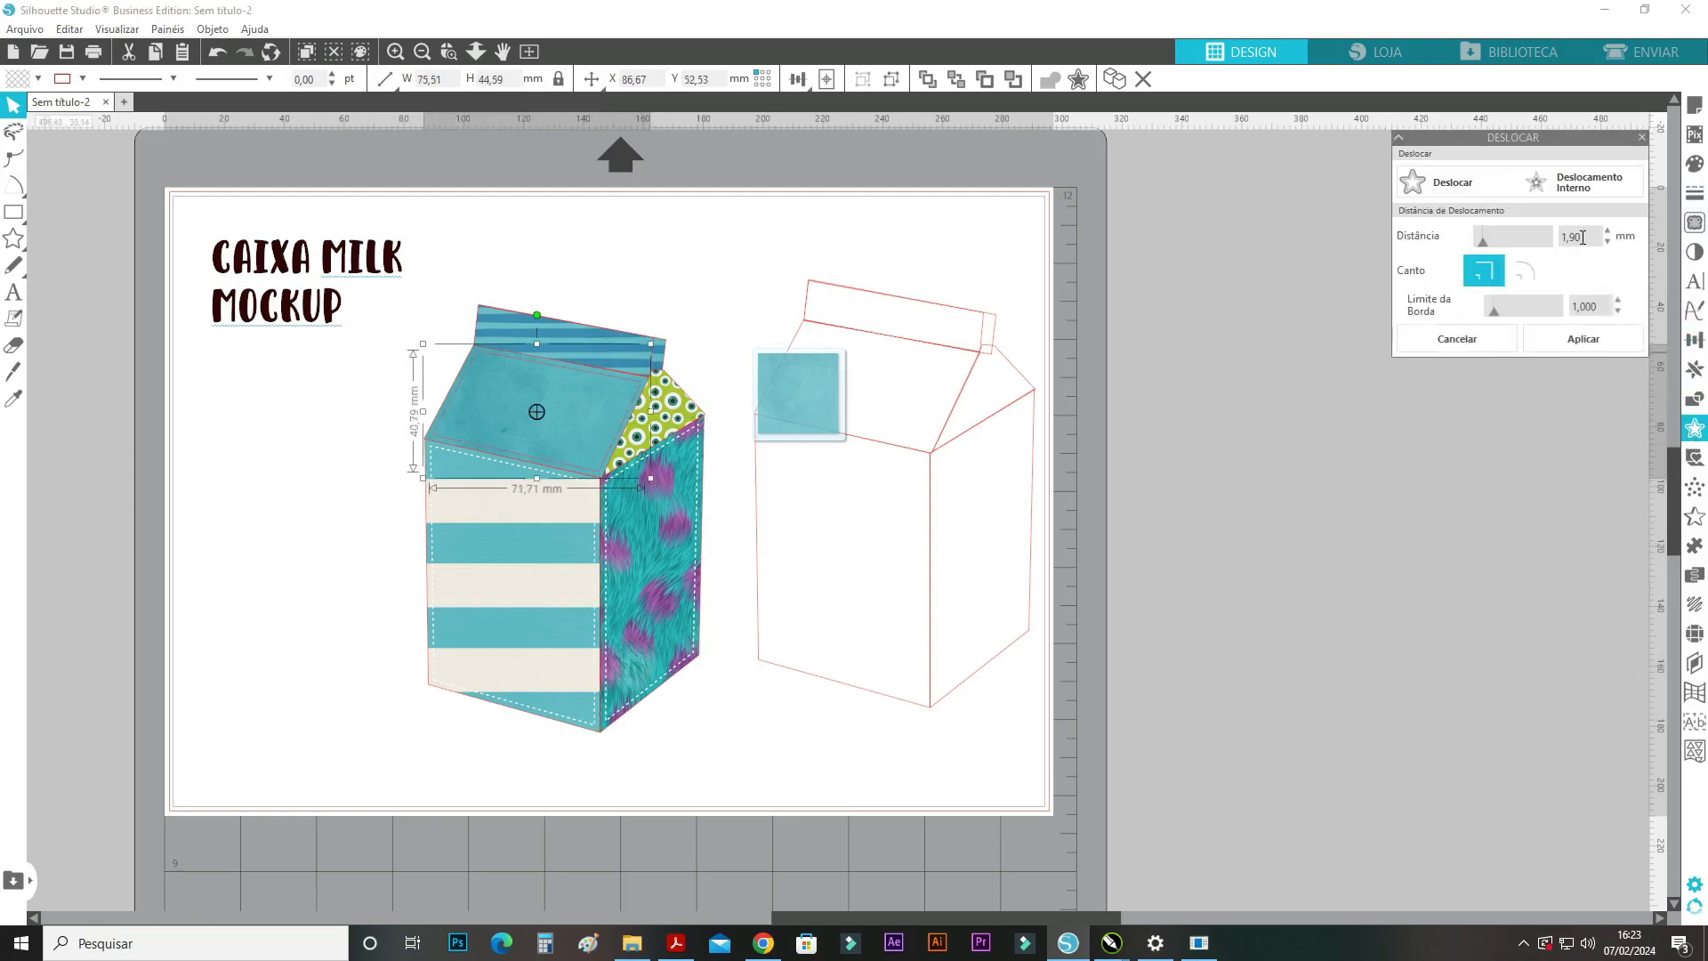
Give the front roof's inner offset a 1.00 pt finely dashed line in white.
{"action": "left_click", "coordinate": [1695, 193]}
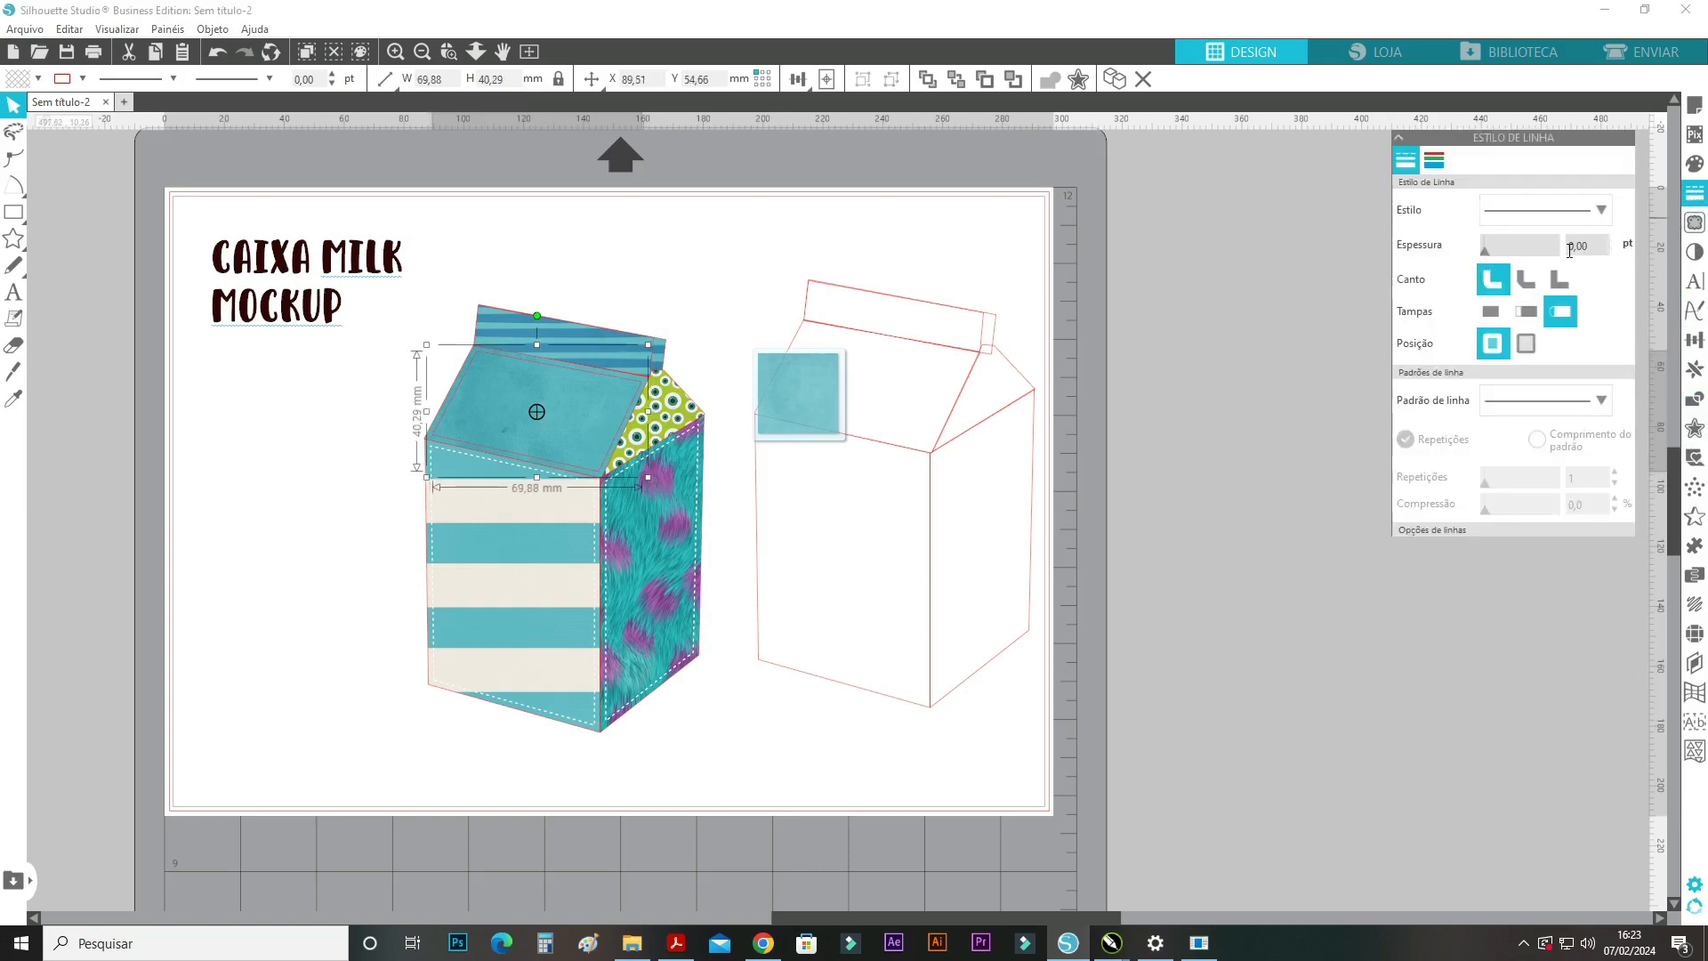
{"action": "left_click", "coordinate": [1487, 253]}
{"action": "left_click", "coordinate": [1508, 210]}
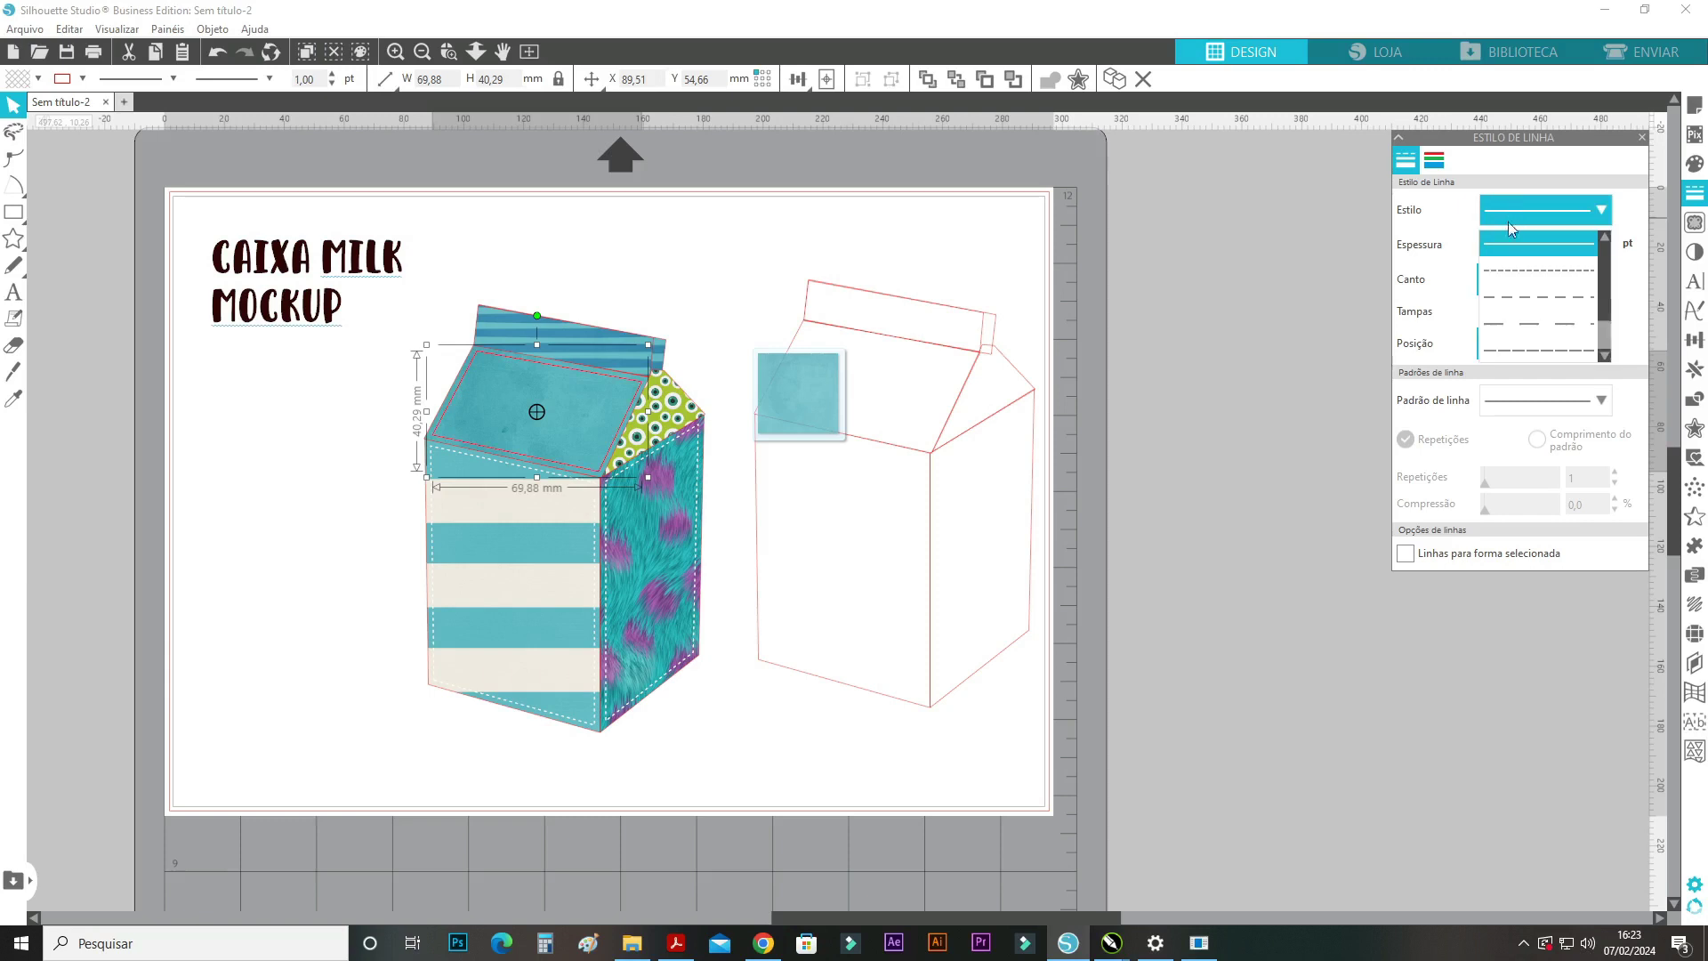
{"action": "left_click", "coordinate": [1512, 270]}
{"action": "left_click", "coordinate": [1435, 160]}
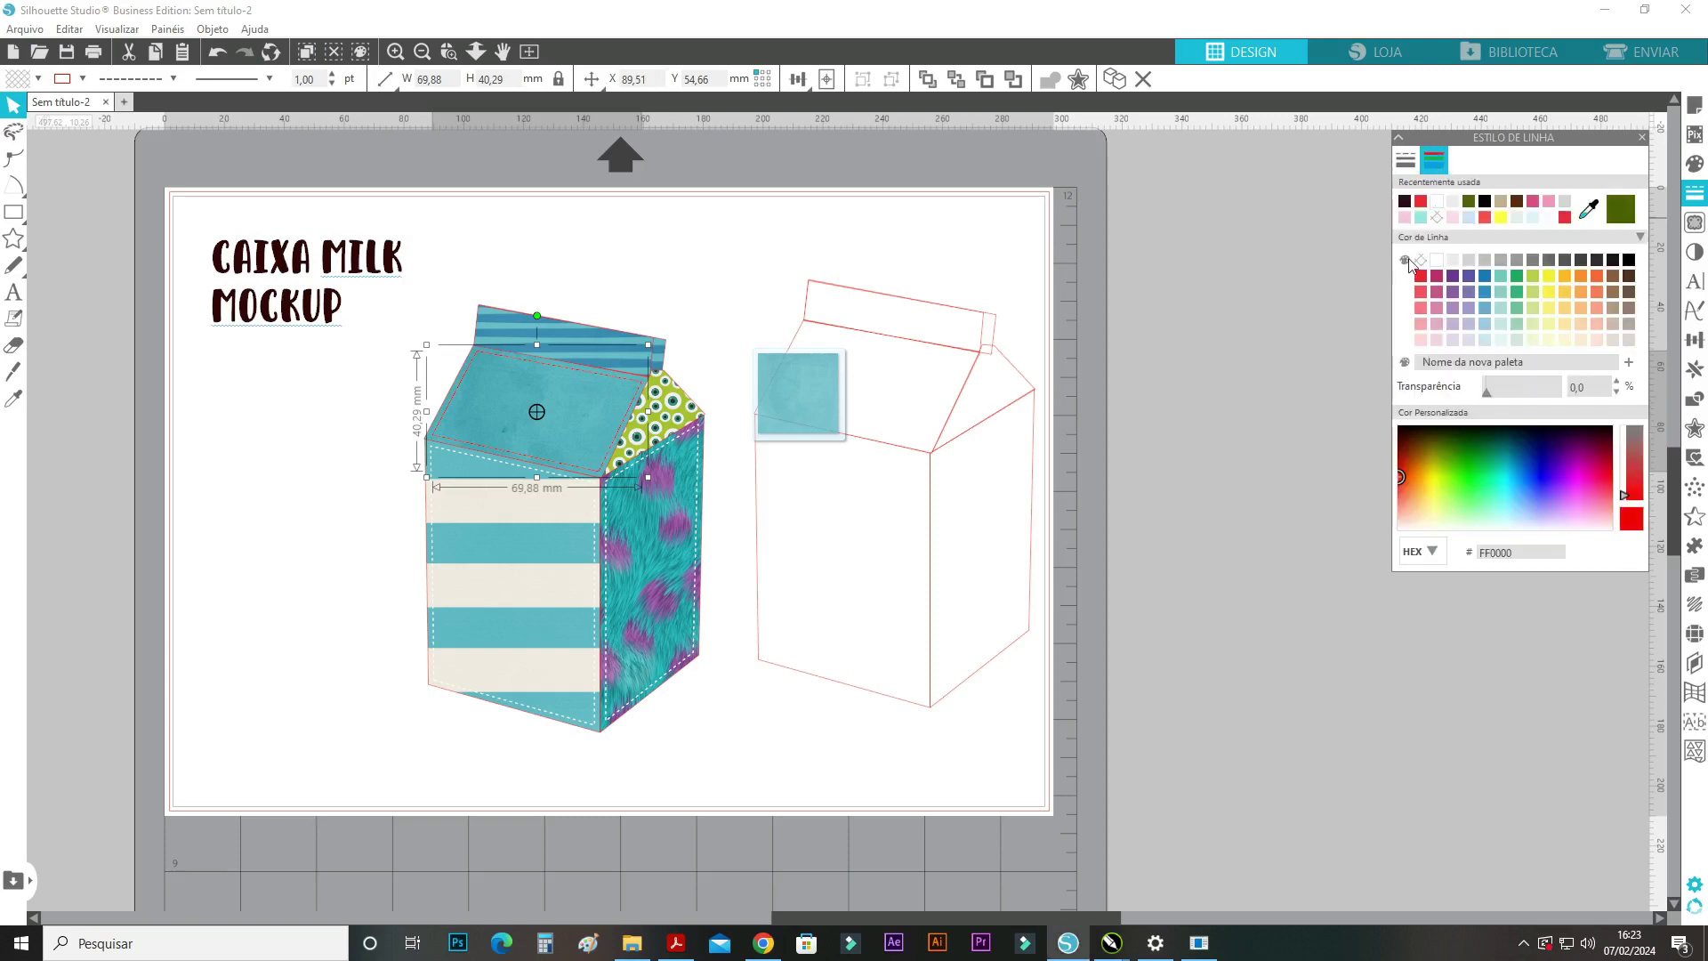
Create a 1.90 mm internal offset with square corners inside the left box's large striped top flap.
{"action": "left_click", "coordinate": [633, 360]}
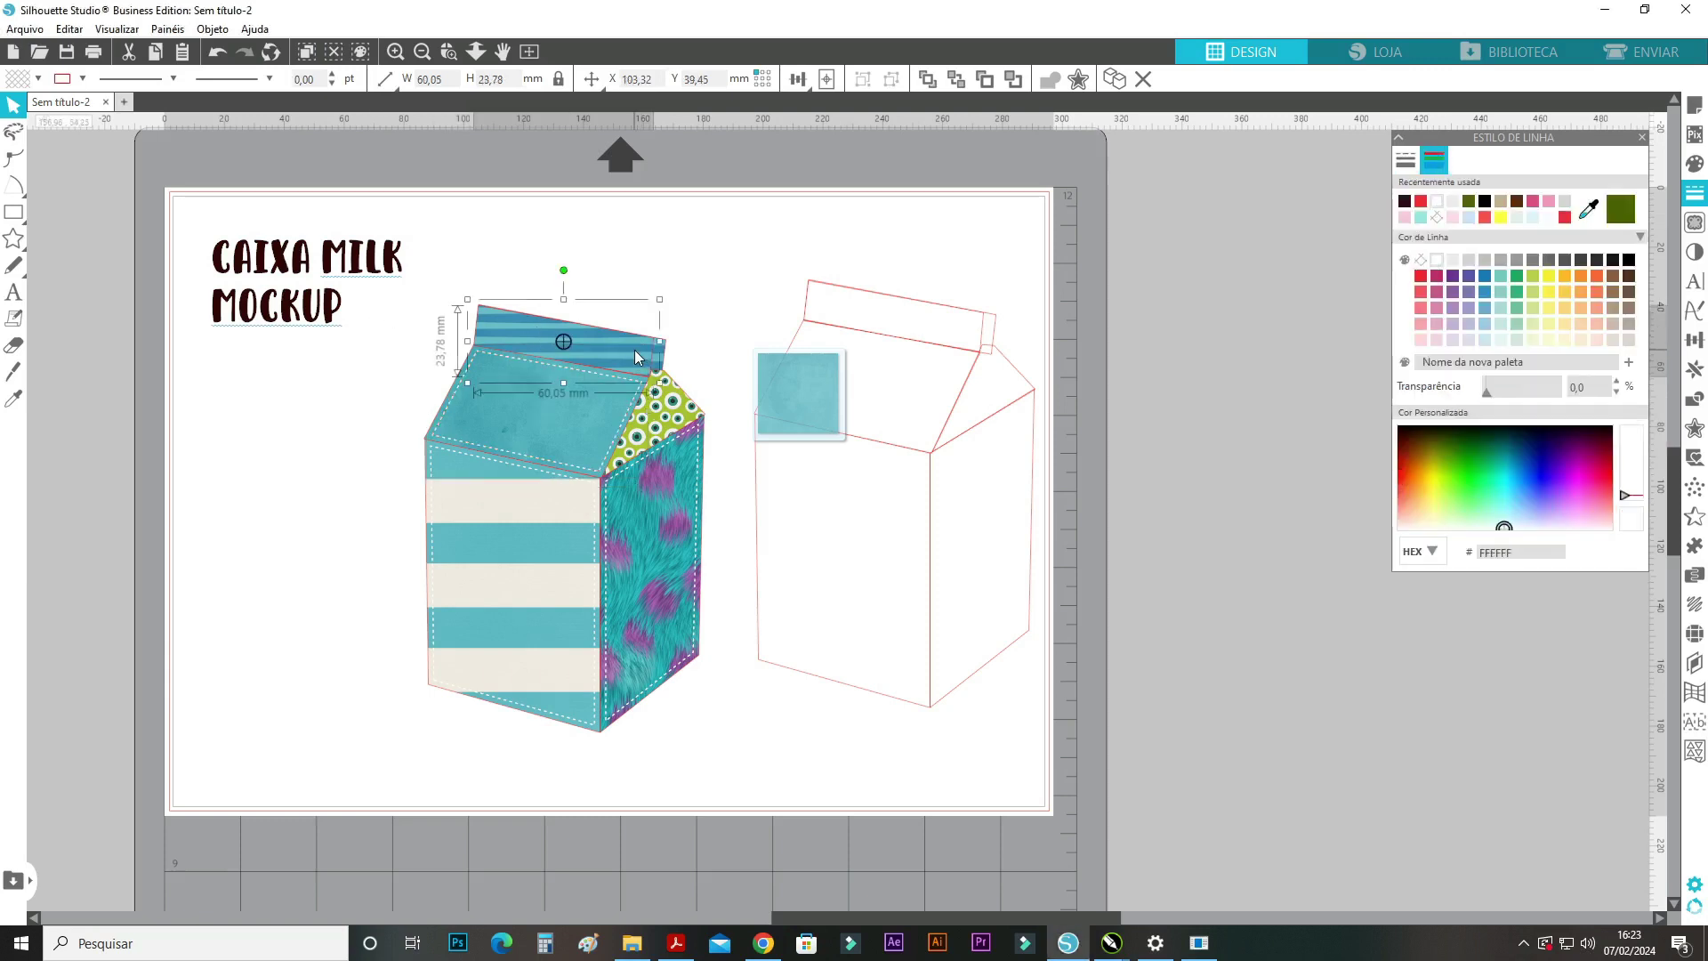
{"action": "left_click", "coordinate": [1695, 427]}
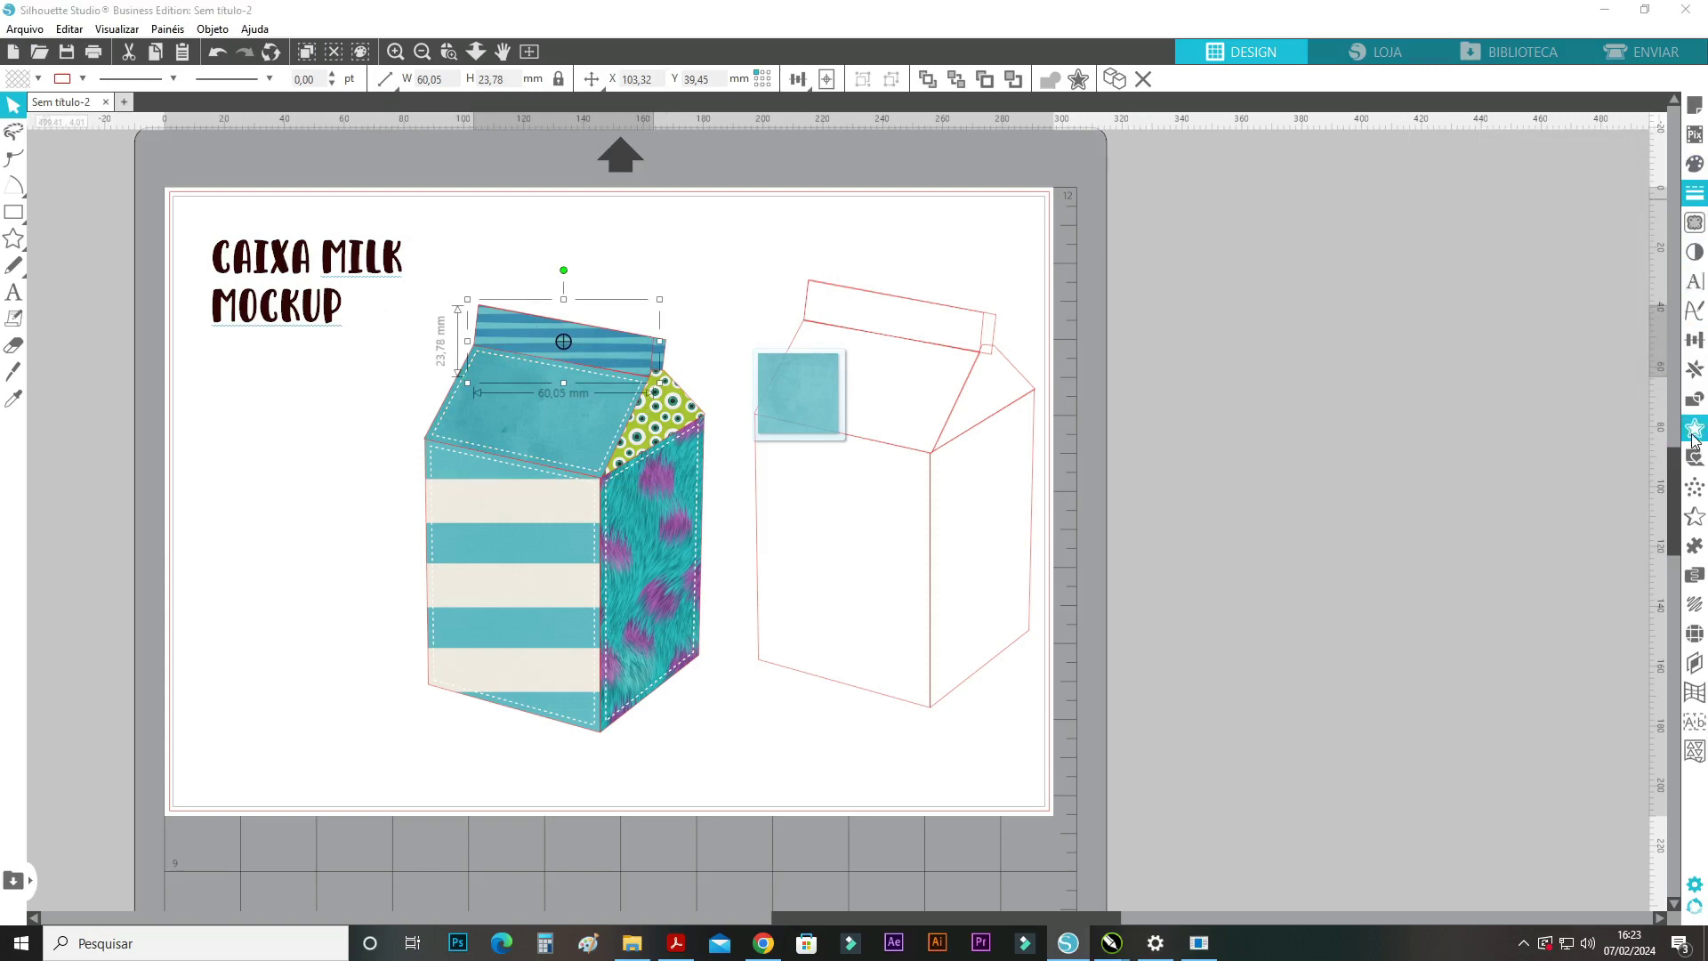
{"action": "left_click", "coordinate": [1582, 194]}
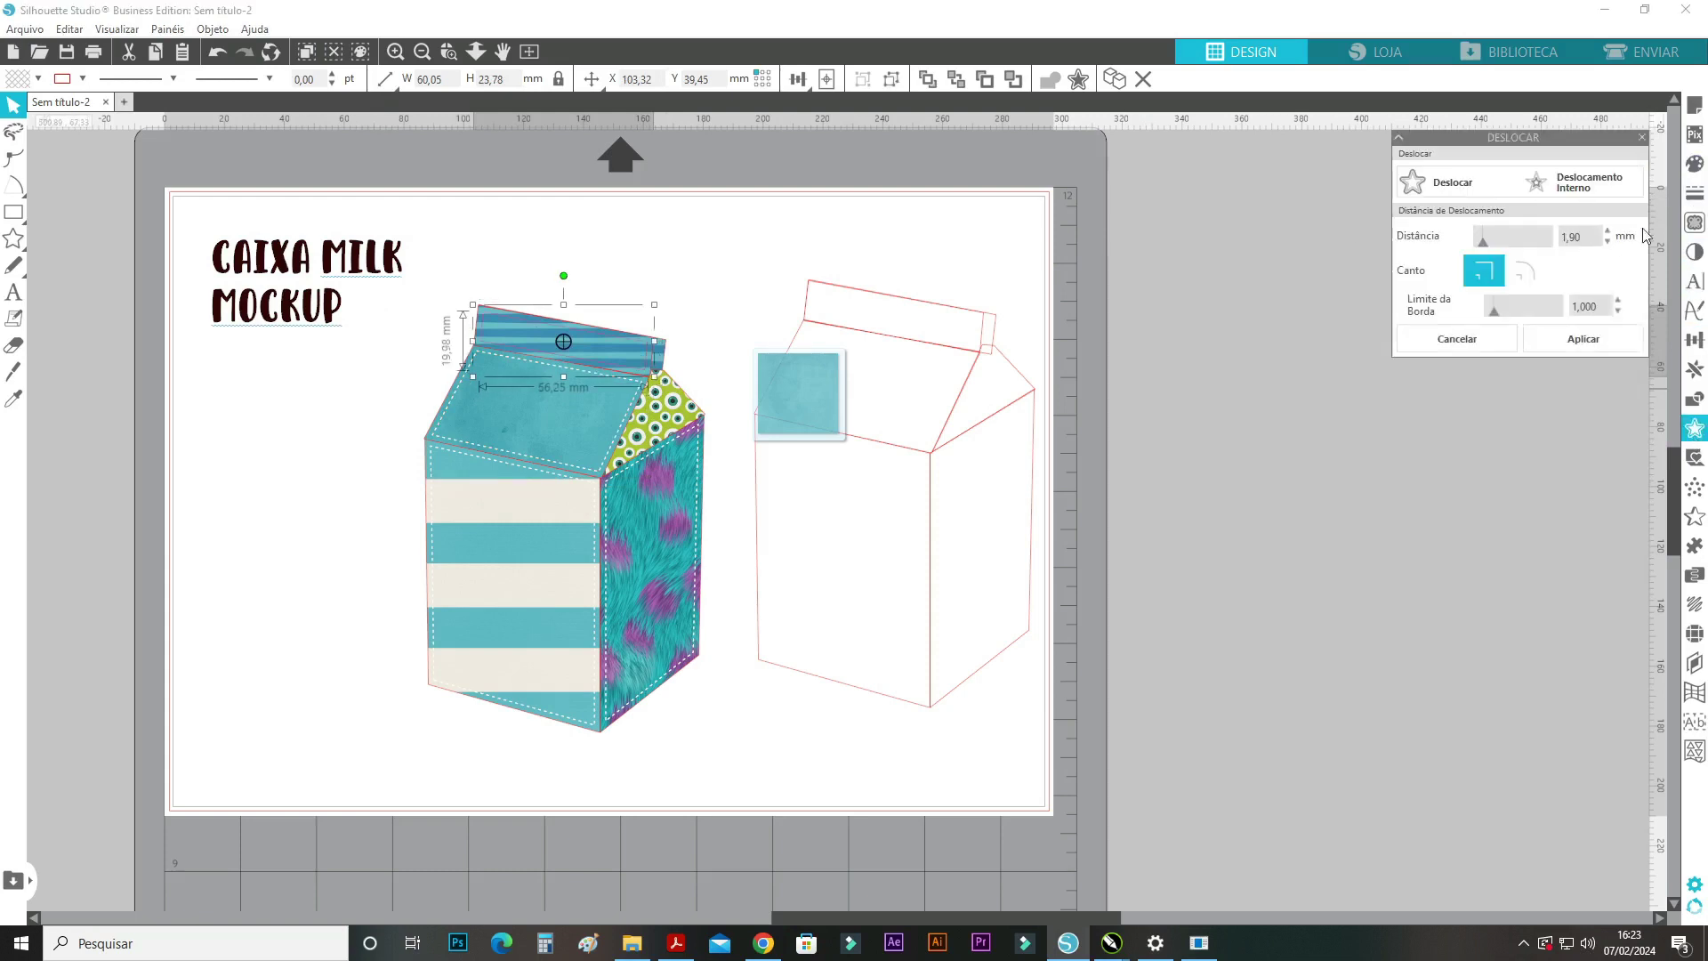
Style the top flap's inner offset as a white, finely dashed 1.00 pt line.
{"action": "left_click", "coordinate": [1695, 193]}
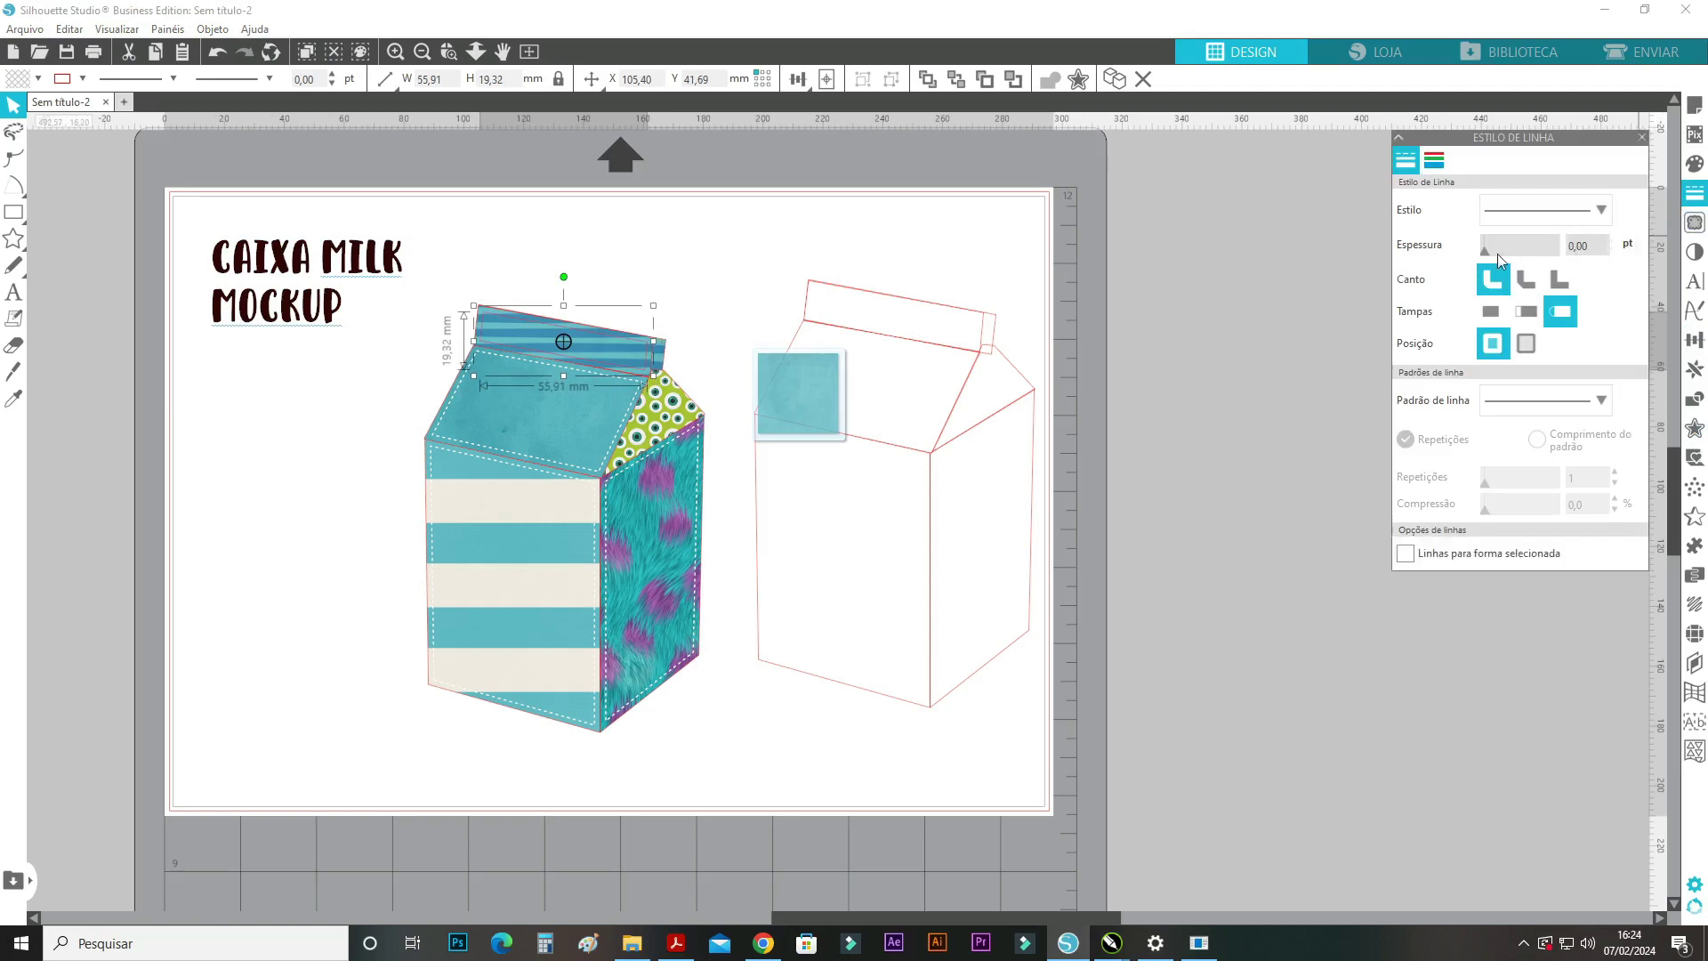
{"action": "left_click_drag", "start_coordinate": [1488, 252], "coordinate": [1487, 252]}
{"action": "left_click", "coordinate": [1436, 260]}
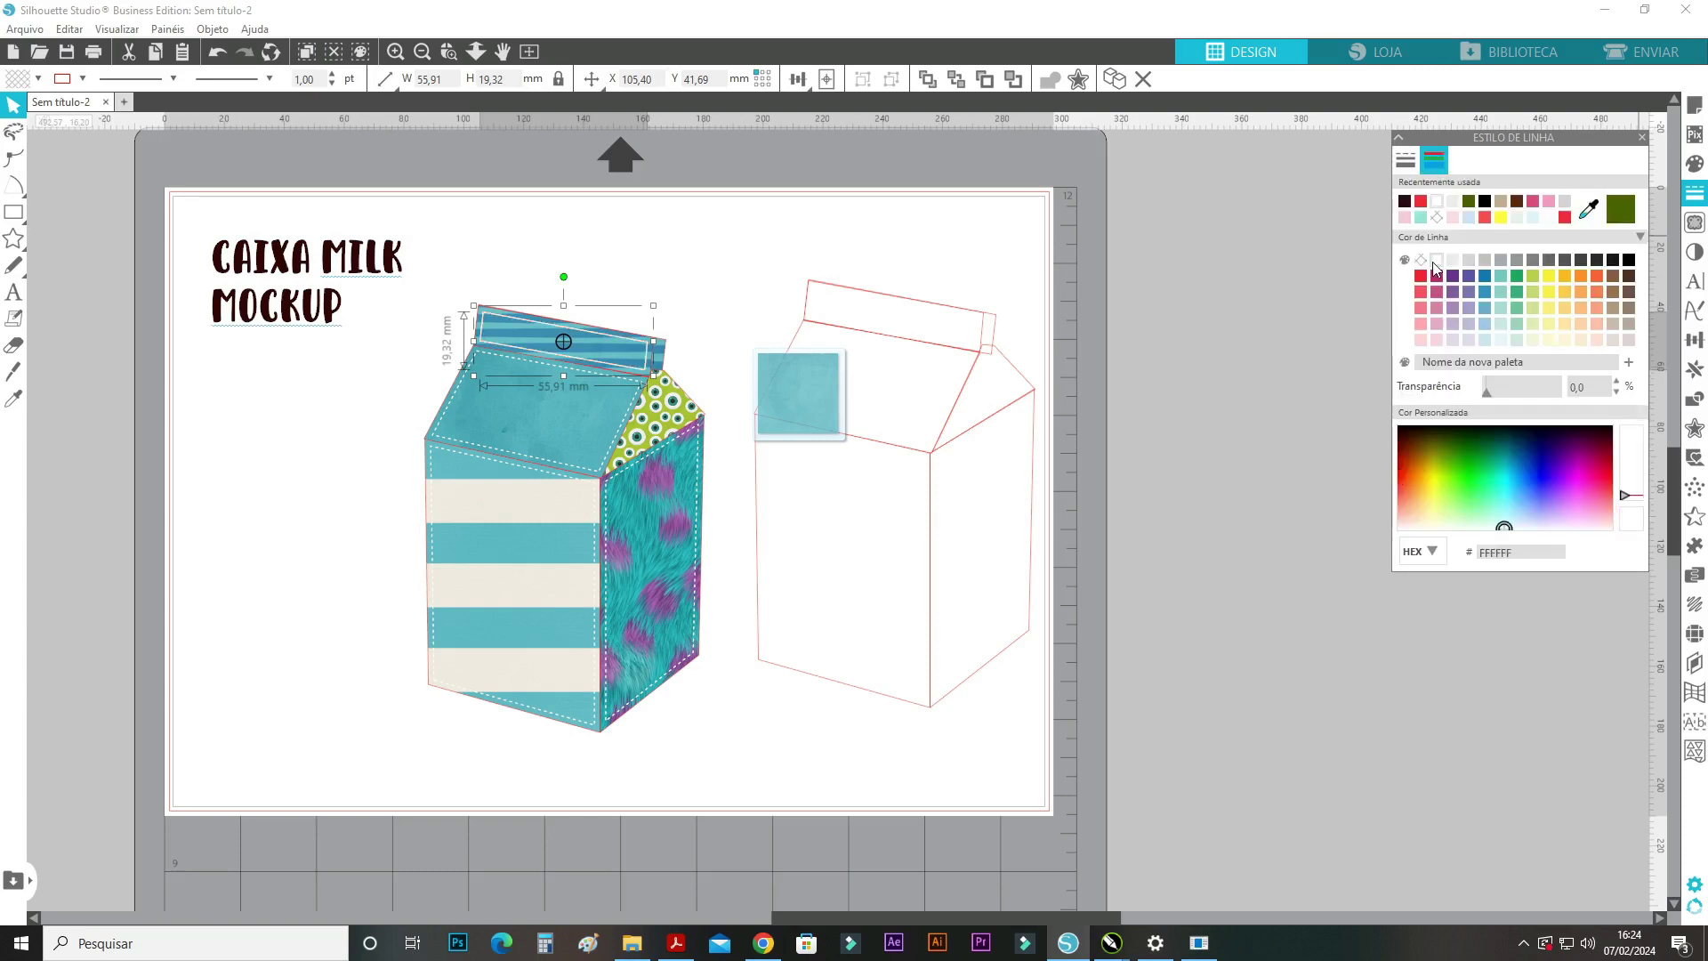
{"action": "left_click", "coordinate": [1405, 161]}
{"action": "left_click", "coordinate": [1600, 210]}
{"action": "left_click", "coordinate": [1551, 269]}
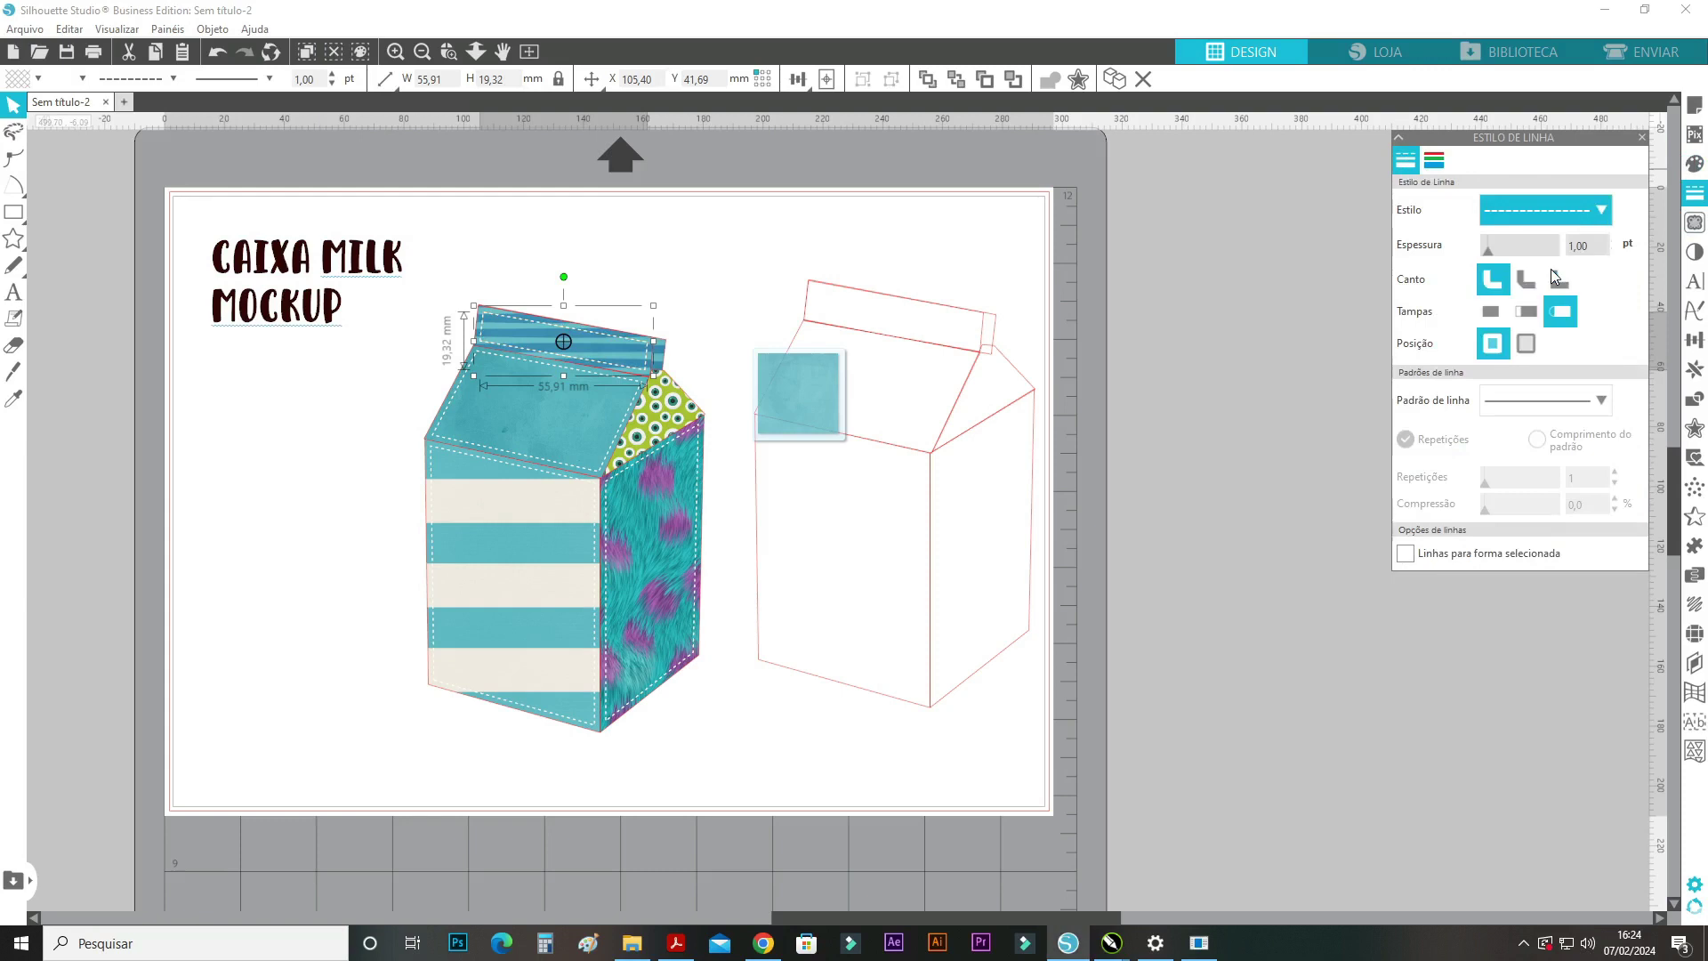
Create an internal offset inside the left box's green patterned side gable.
{"action": "left_click", "coordinate": [663, 413]}
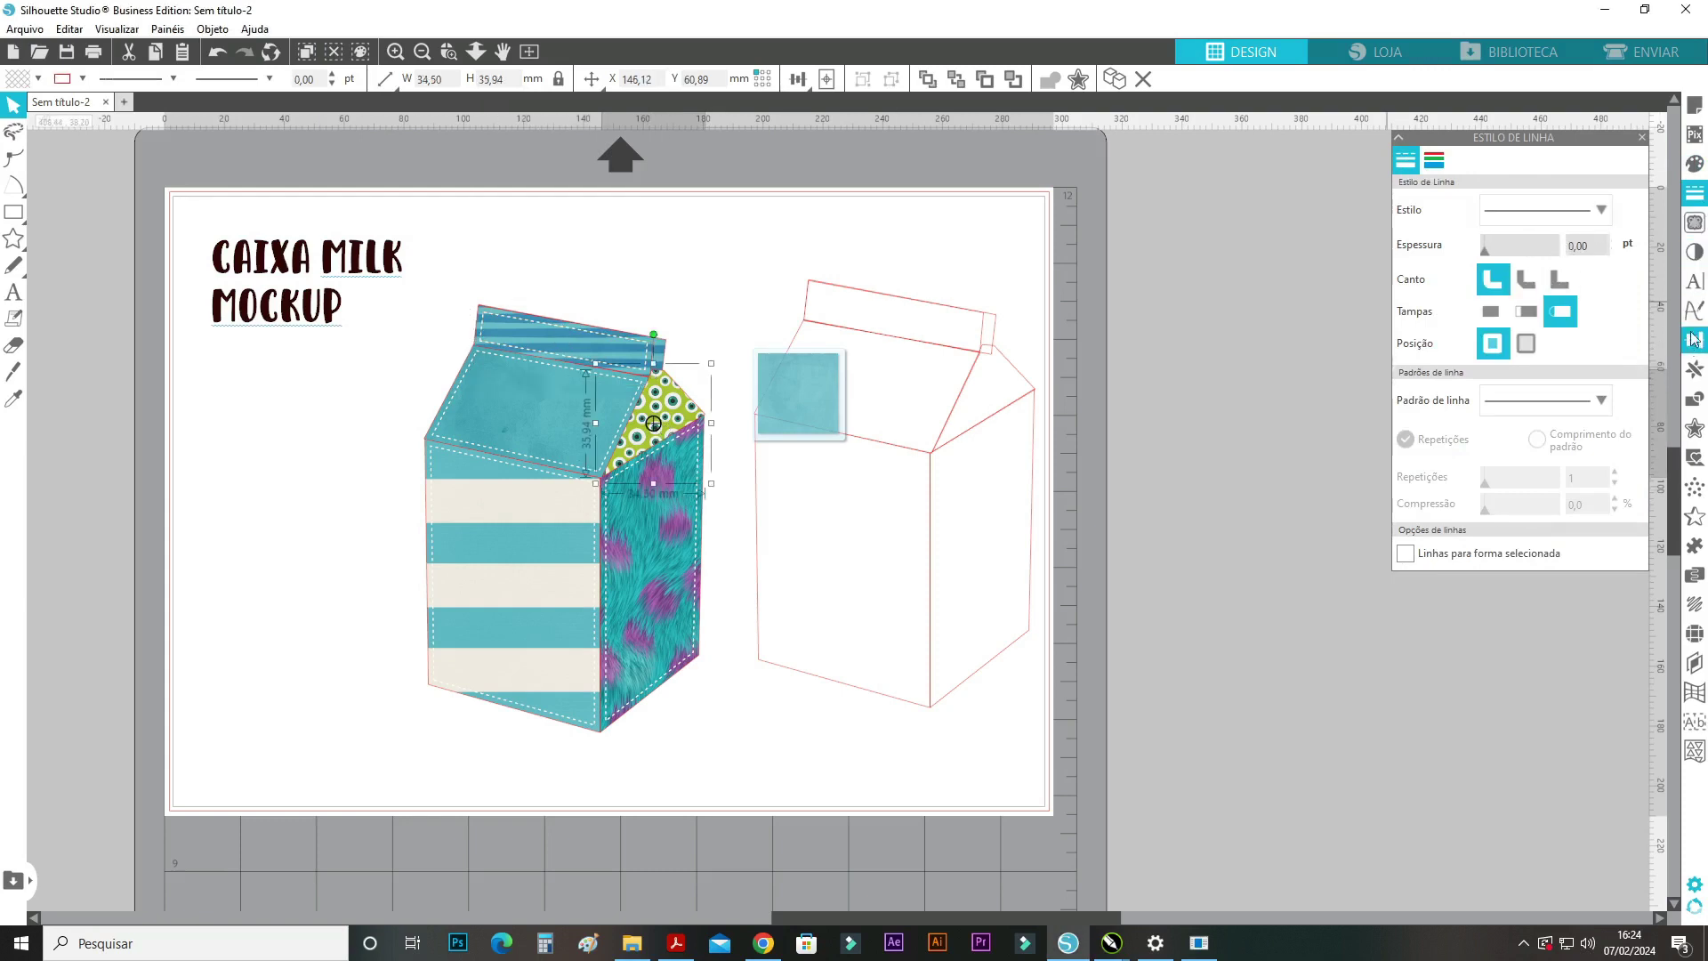
{"action": "left_click", "coordinate": [1695, 428]}
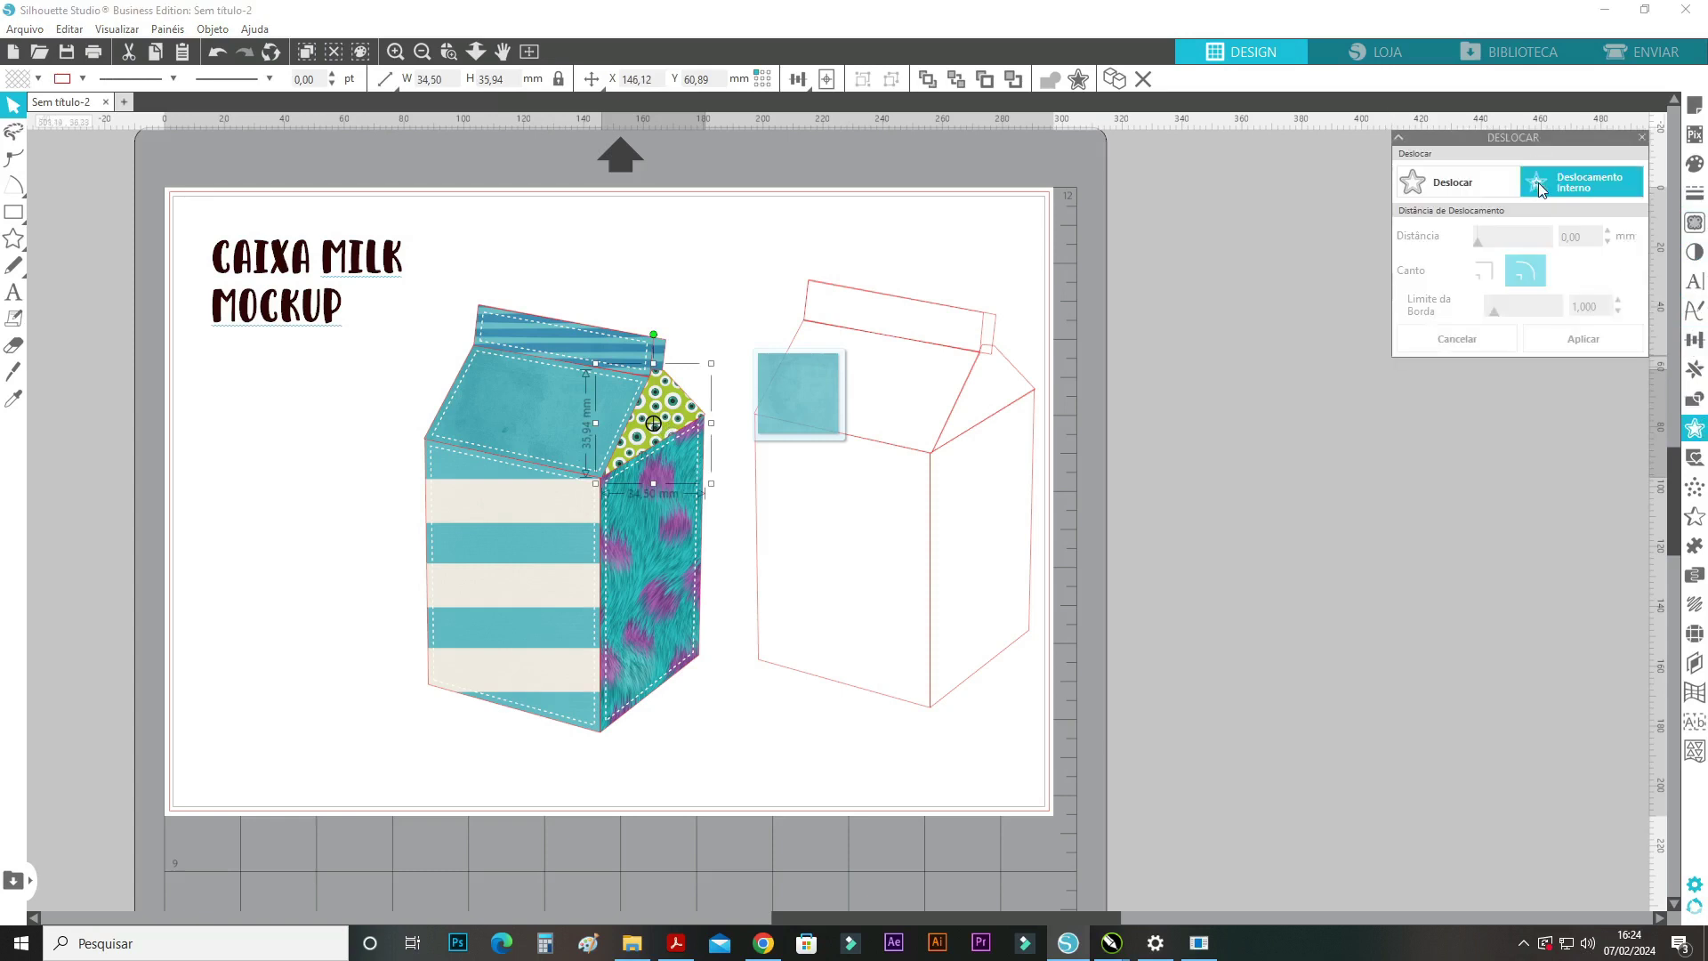
{"action": "left_click", "coordinate": [1540, 184]}
Style the side gable's inner offset as a white dashed 0.75 pt line and deselect it.
{"action": "left_click", "coordinate": [1700, 204]}
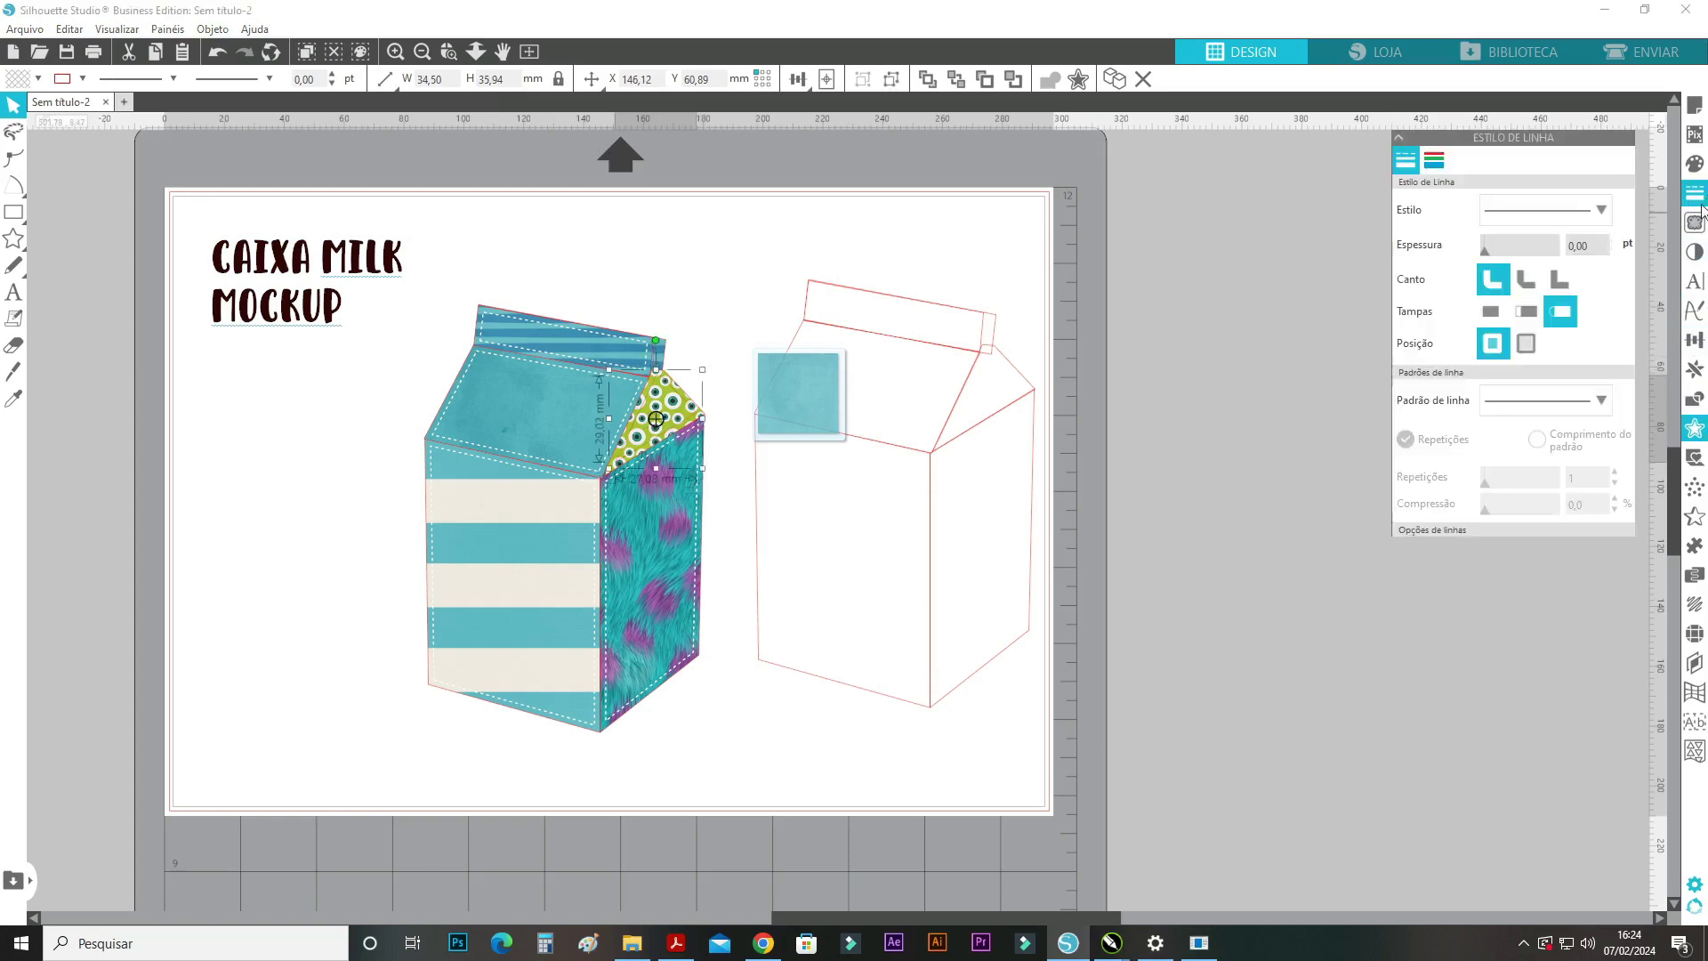
{"action": "left_click", "coordinate": [1488, 253]}
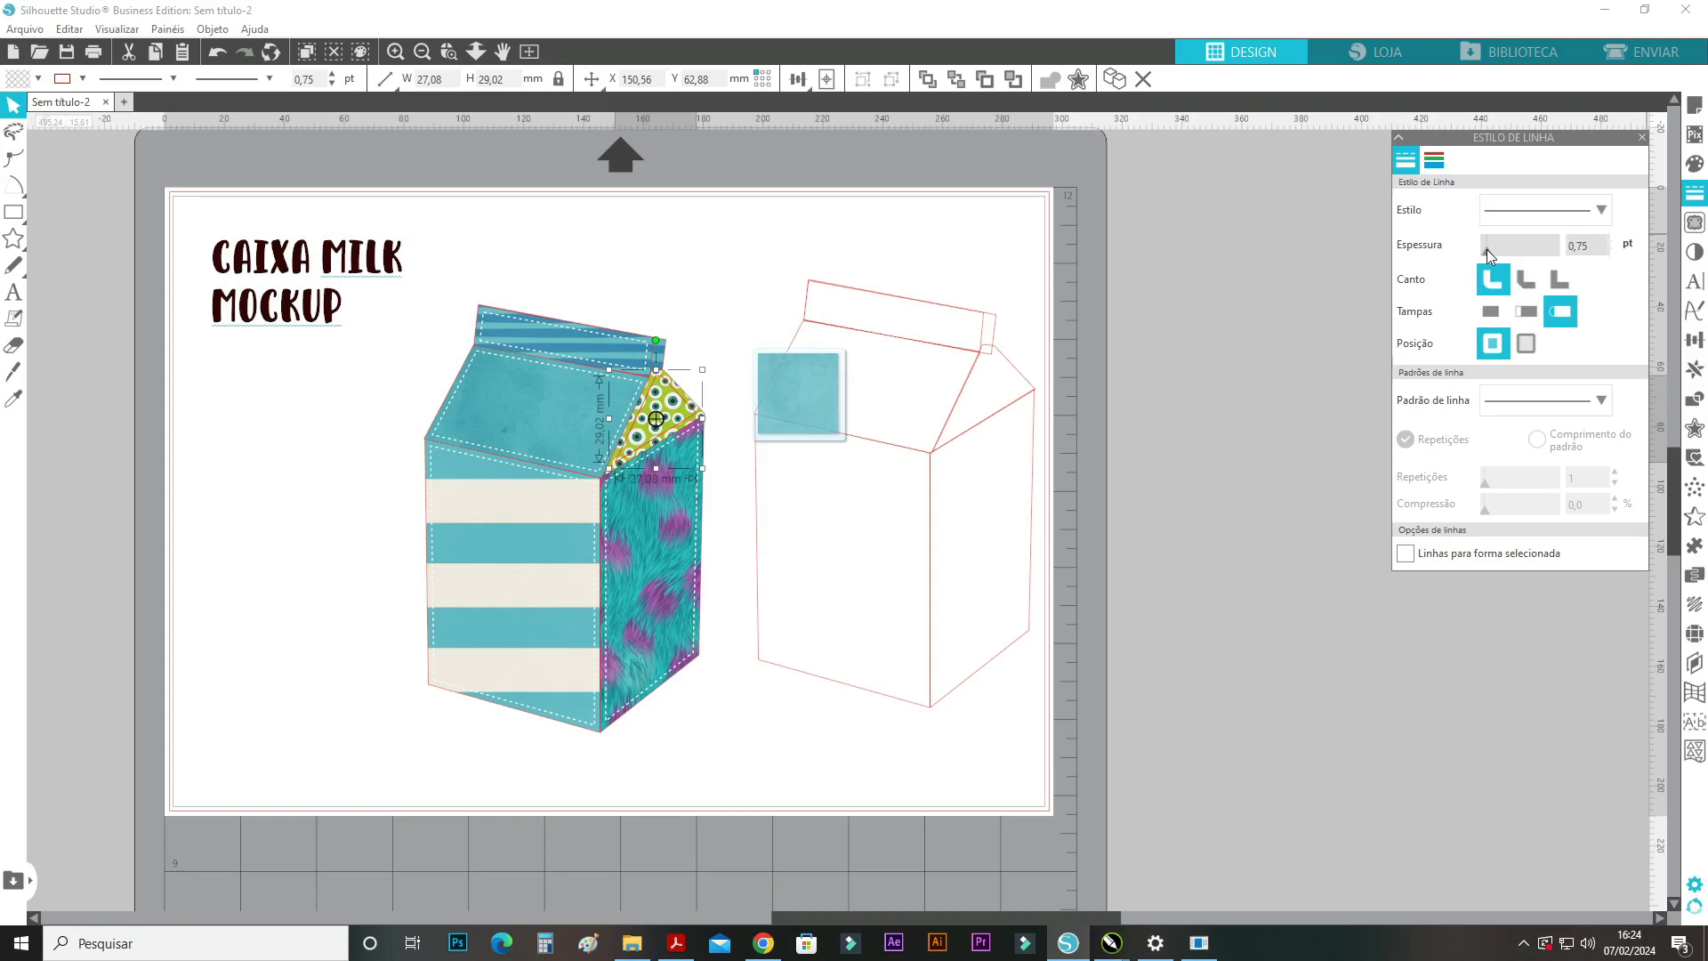
{"action": "left_click", "coordinate": [1434, 161]}
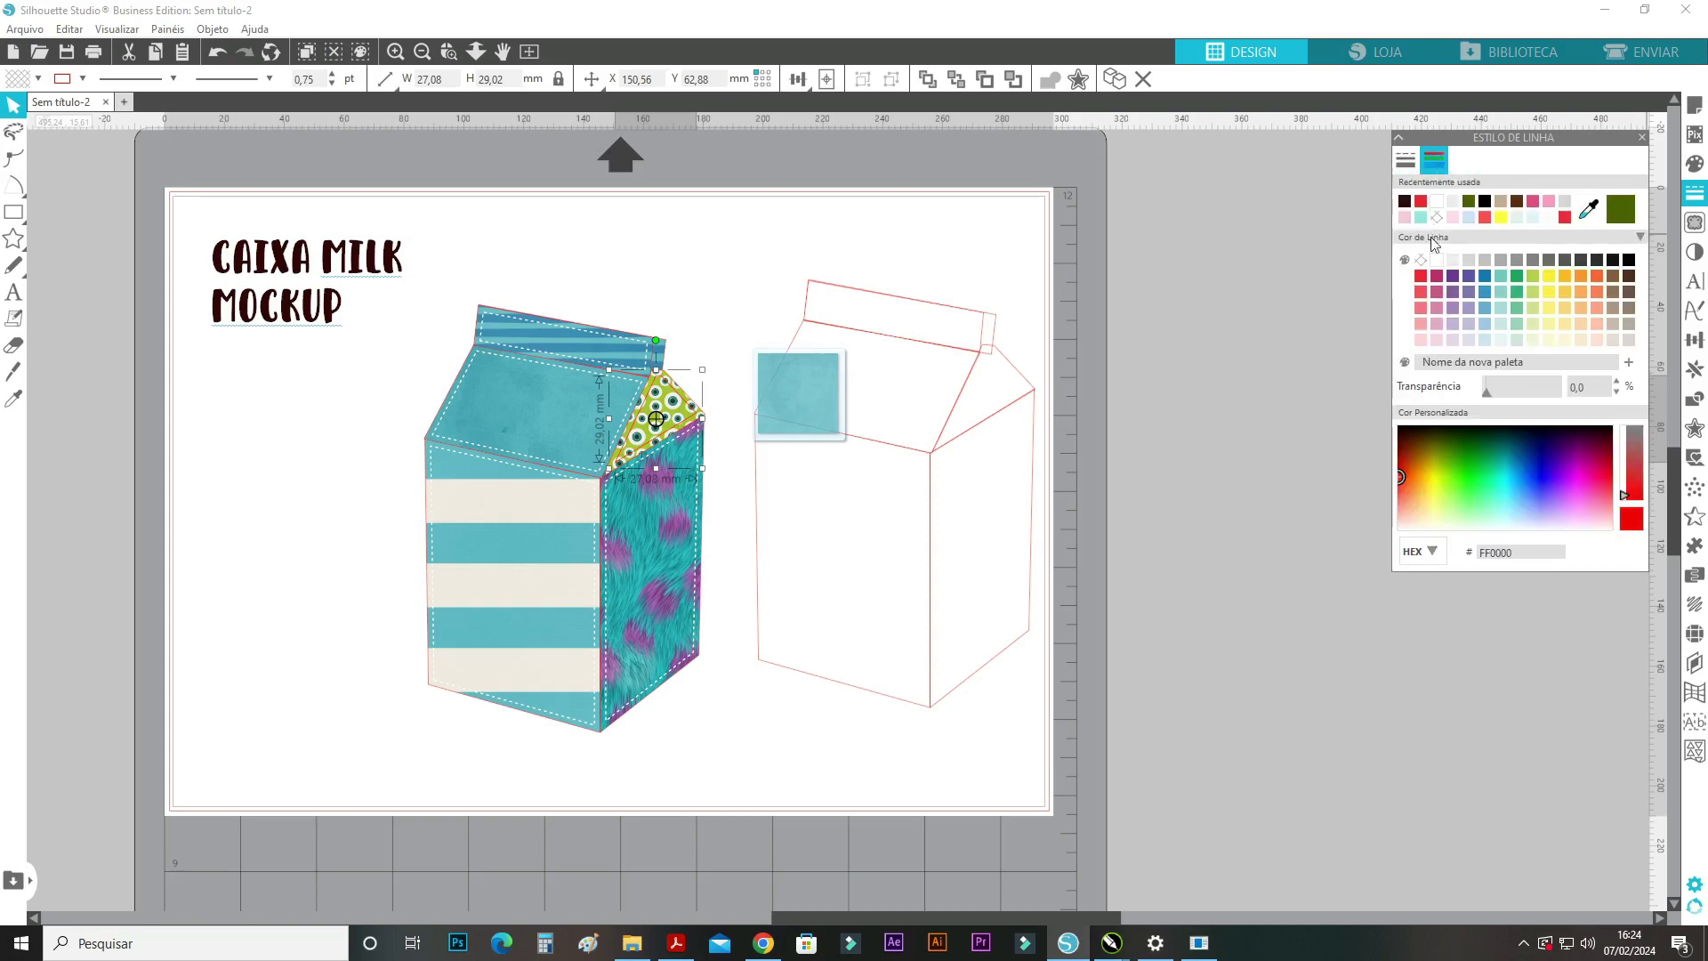
{"action": "left_click", "coordinate": [1436, 260]}
{"action": "left_click", "coordinate": [1404, 162]}
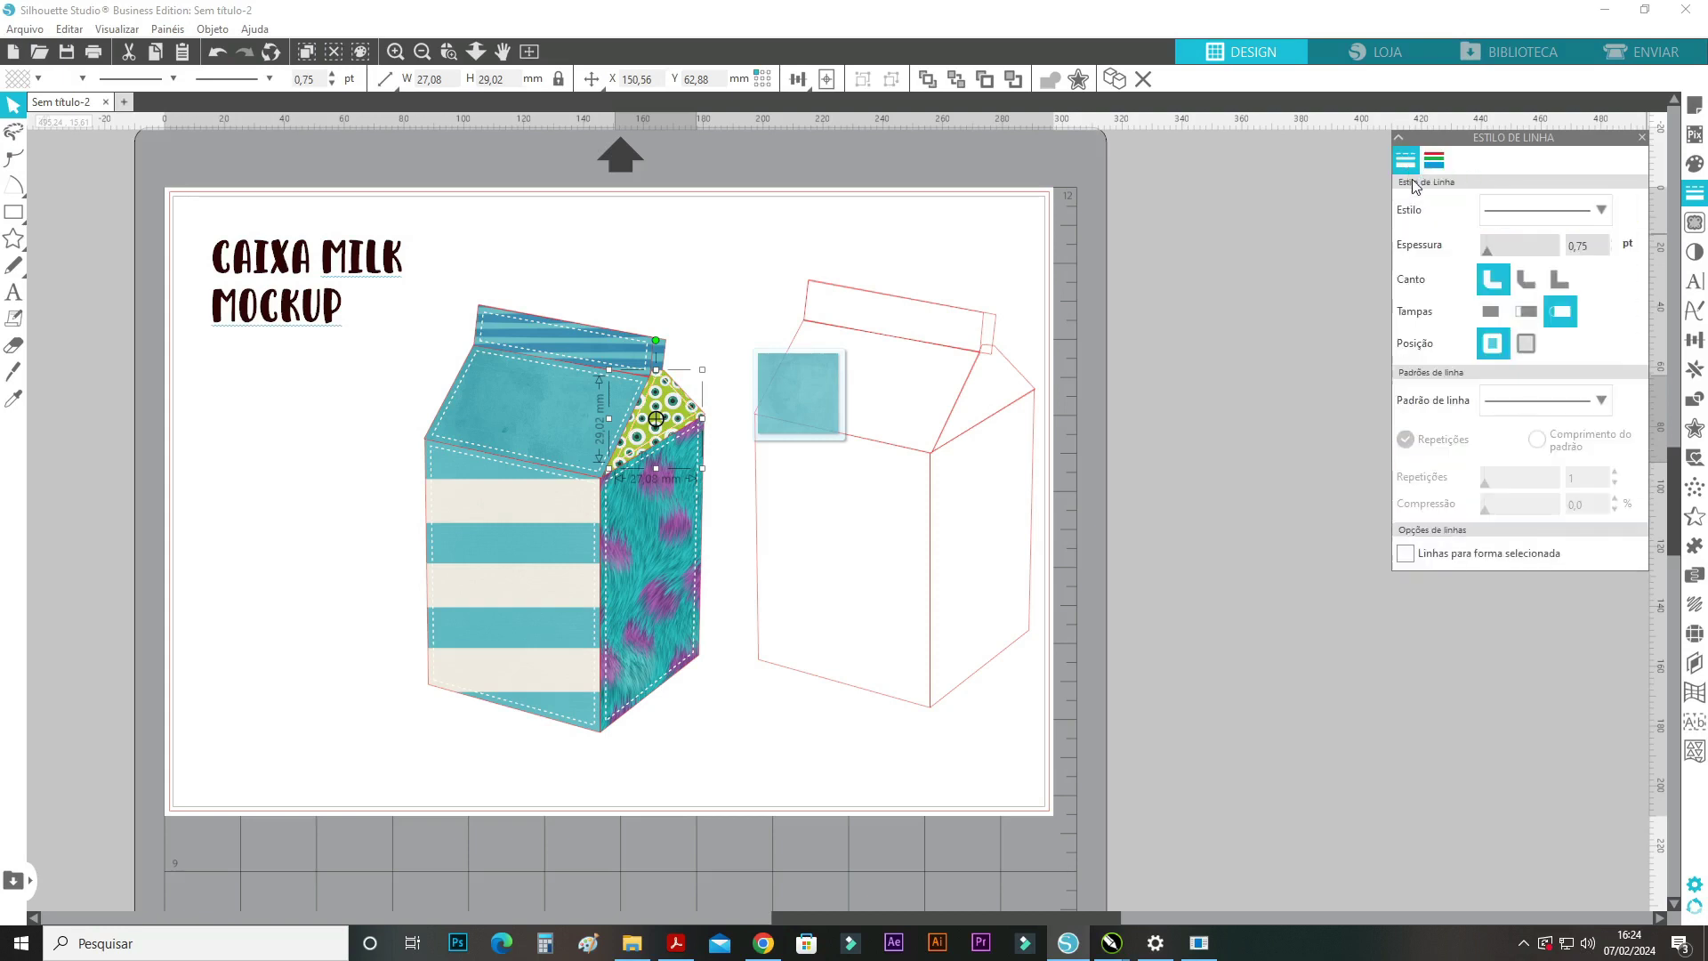
{"action": "left_click", "coordinate": [1548, 211]}
{"action": "left_click", "coordinate": [1535, 293]}
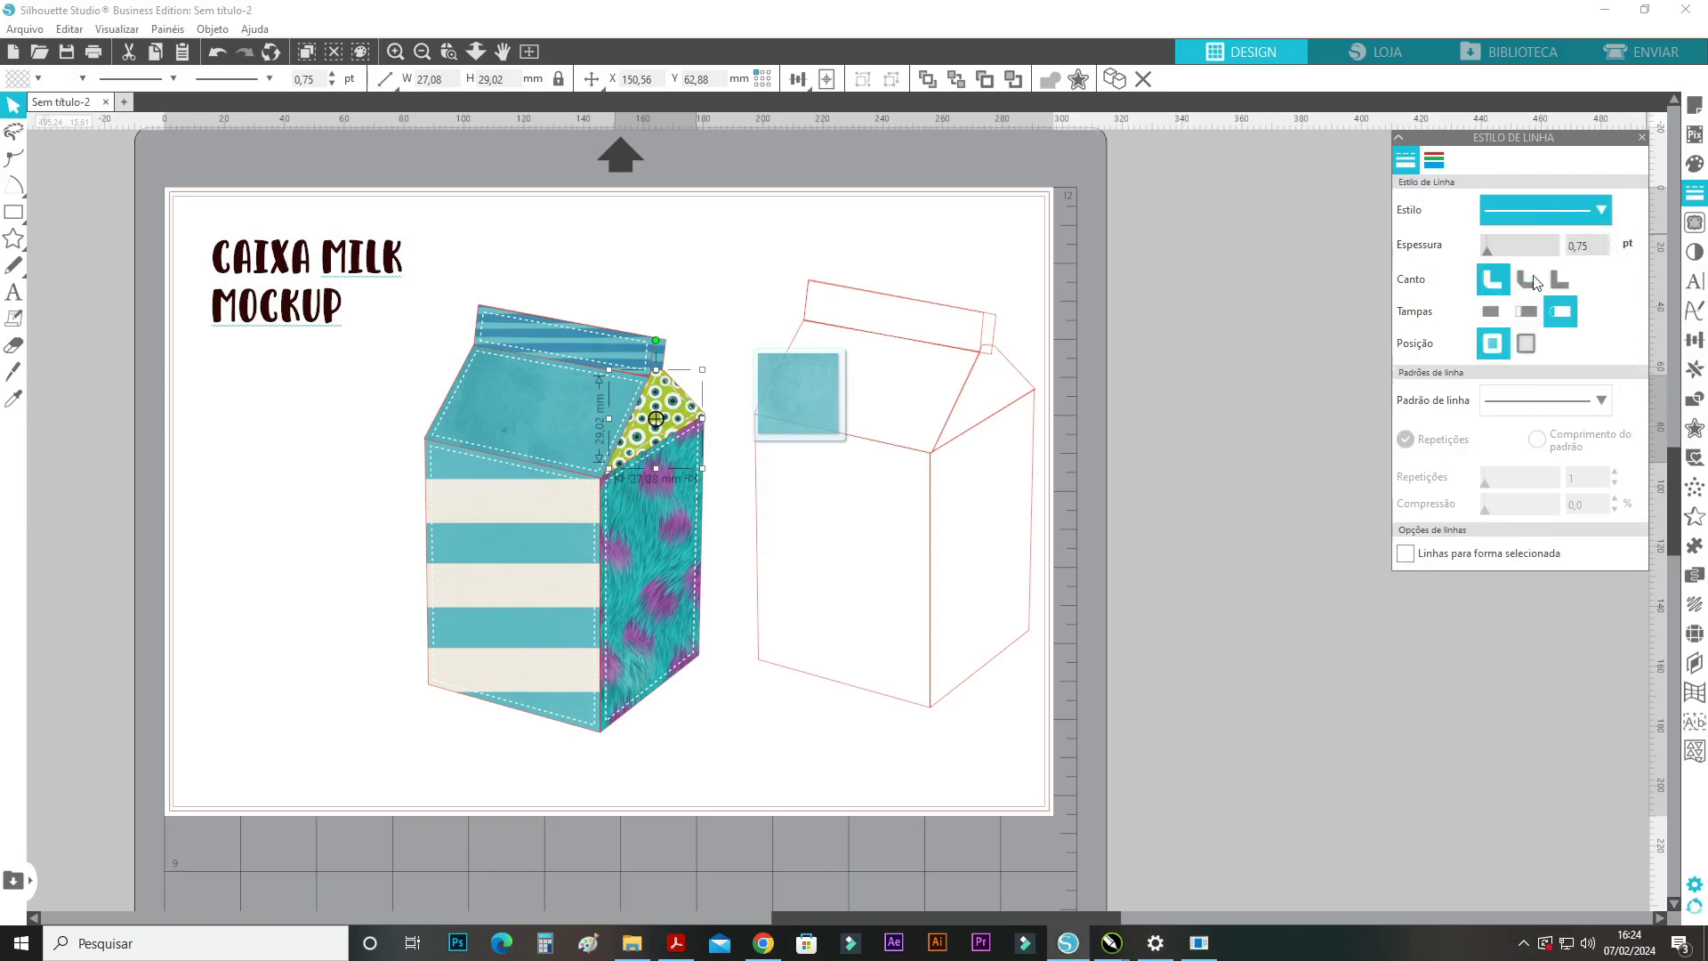
{"action": "left_click", "coordinate": [408, 458]}
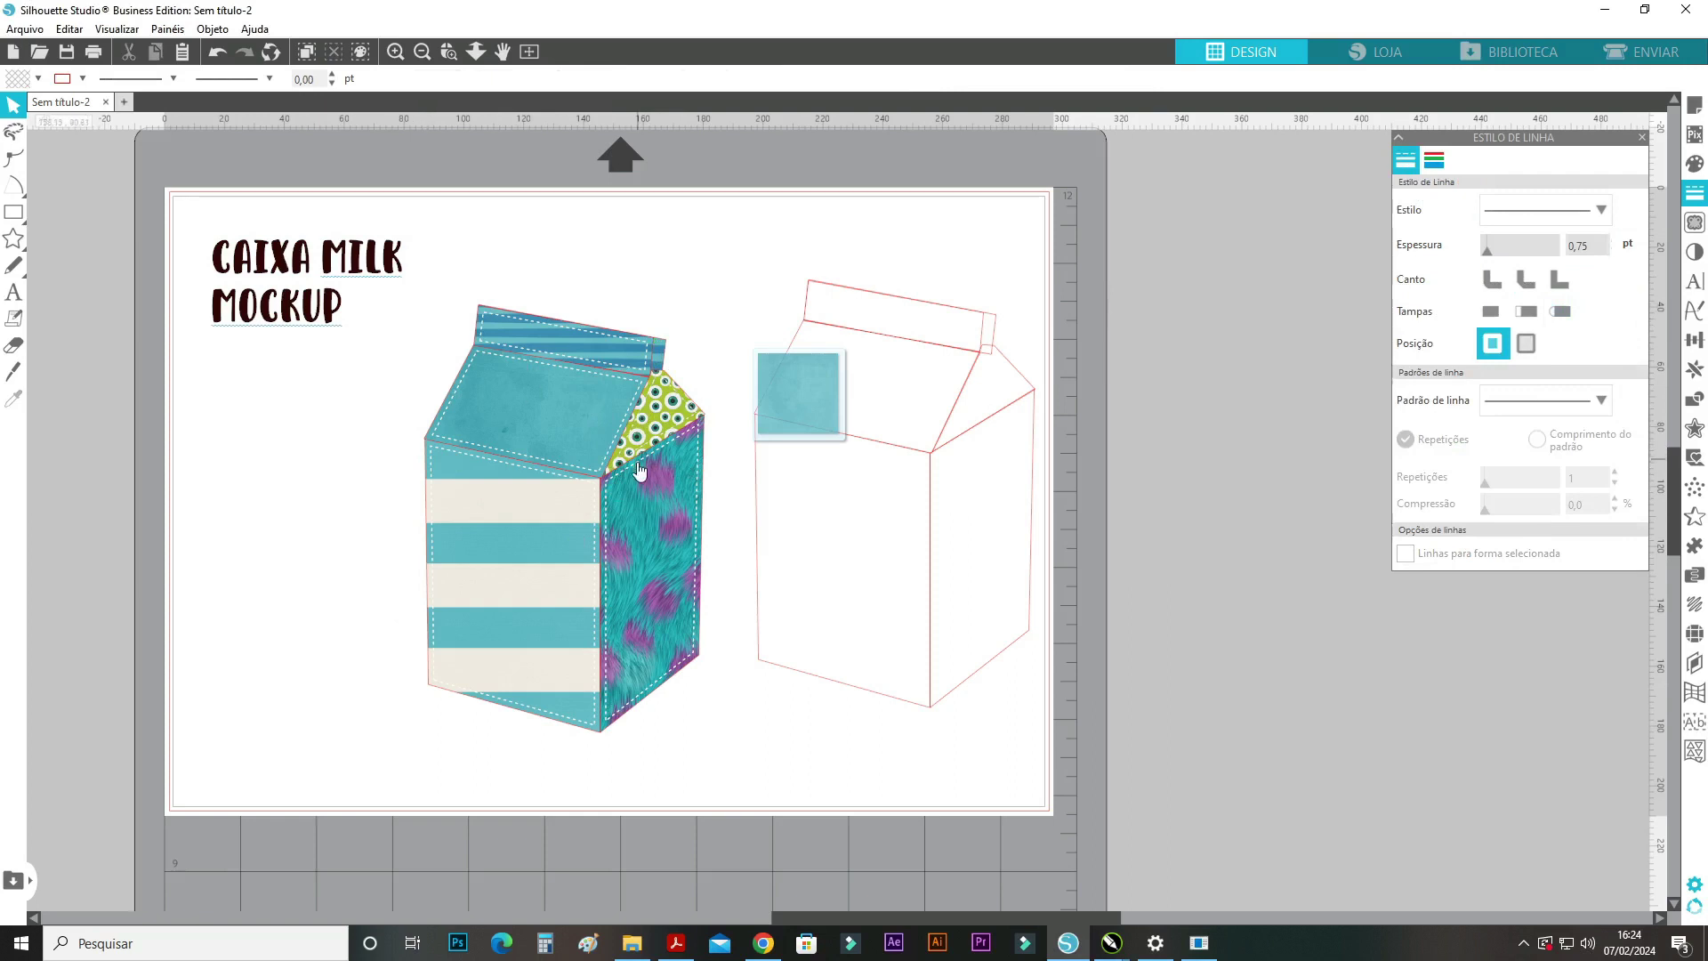
Bring the ashaw-BIM-monstermash-bow2 image from the kit's ashawflergs-BIM-monstermash-ep folder in File Explorer onto the Silhouette Studio page and select it.
{"action": "left_click", "coordinate": [632, 943]}
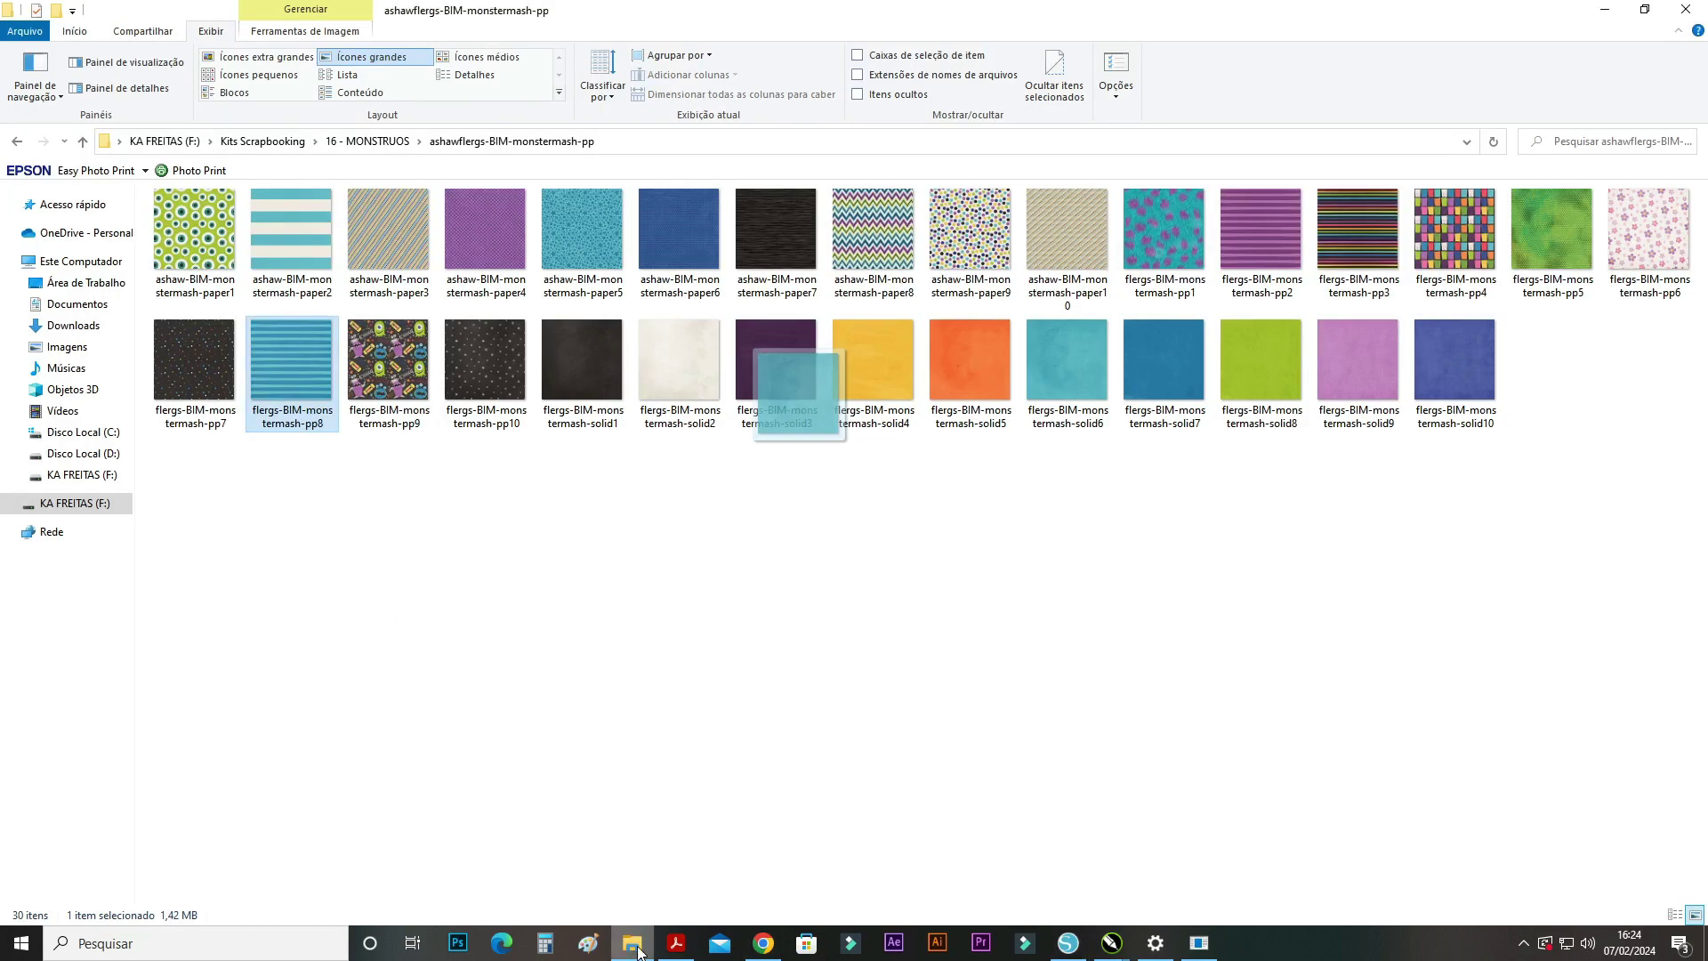
{"action": "left_click", "coordinate": [18, 141]}
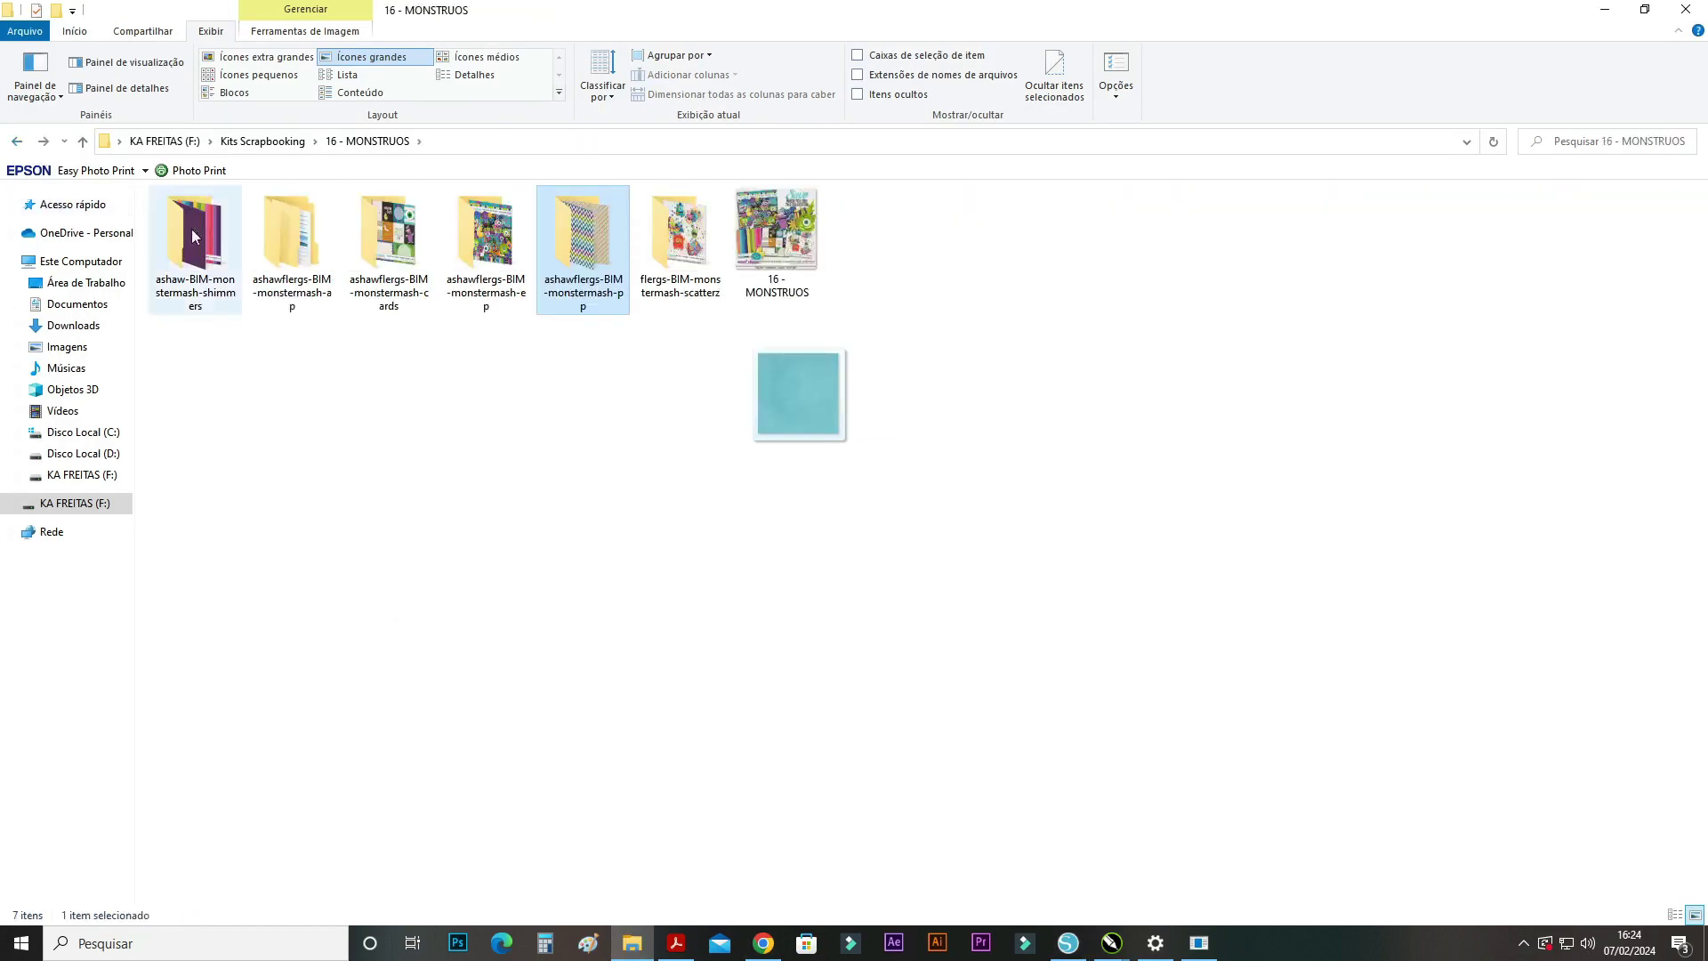
{"action": "double_click", "coordinate": [490, 247]}
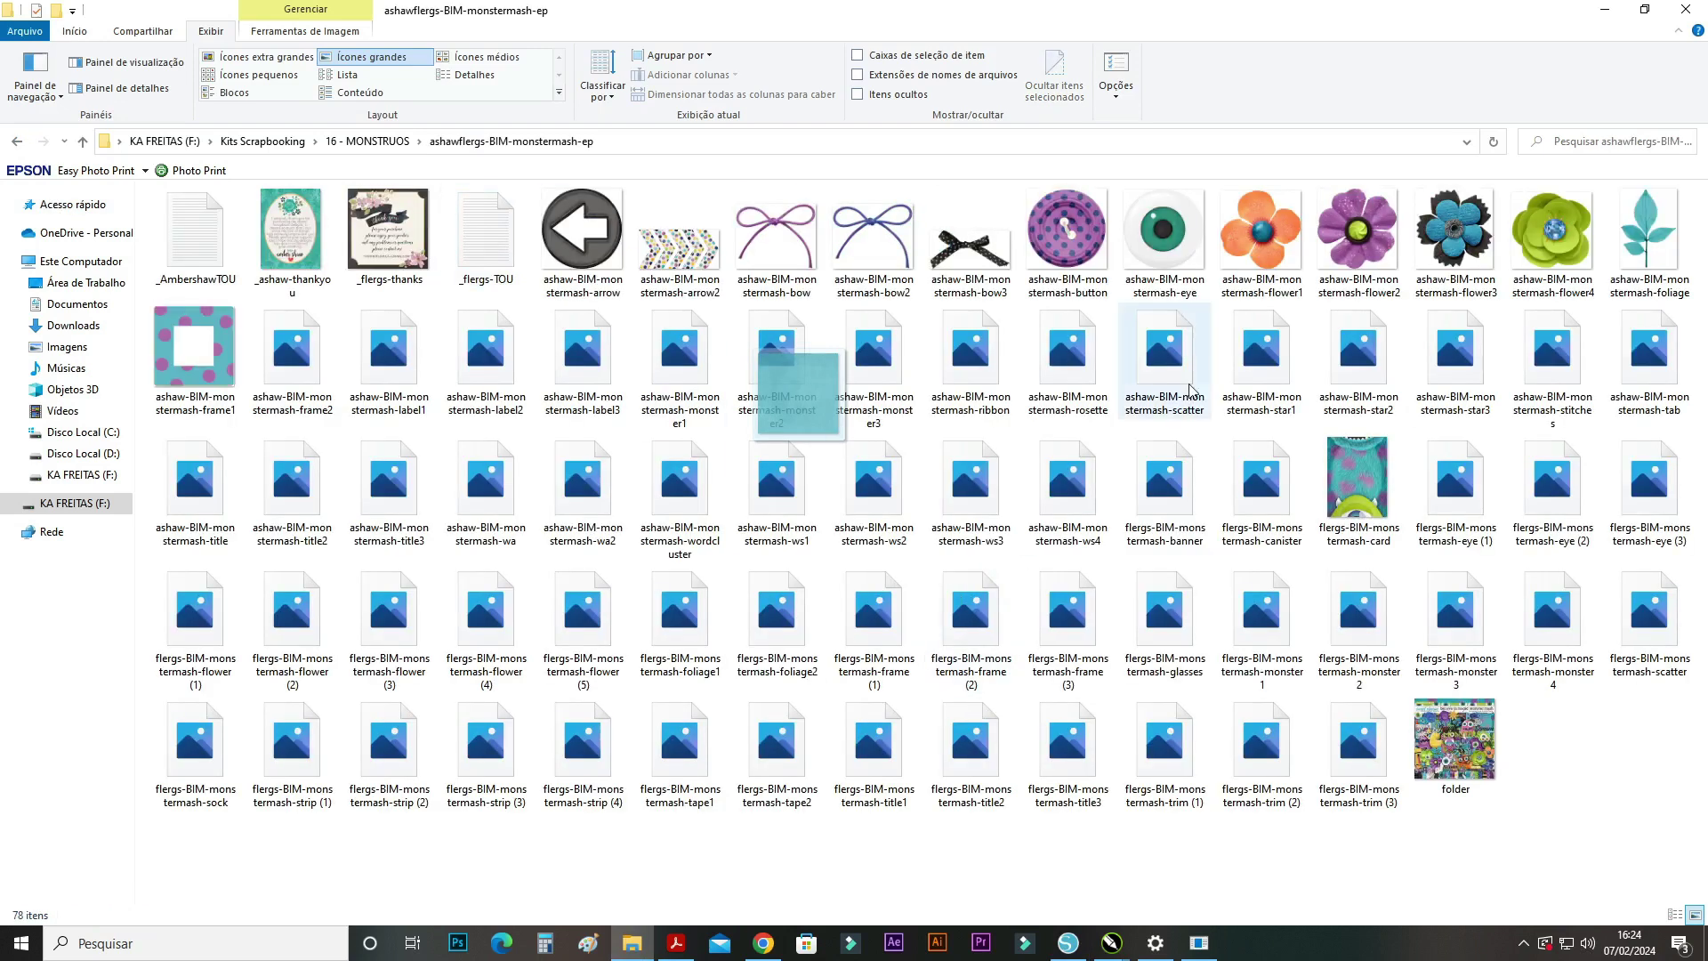
{"action": "left_click_drag", "start_coordinate": [872, 235], "coordinate": [777, 724]}
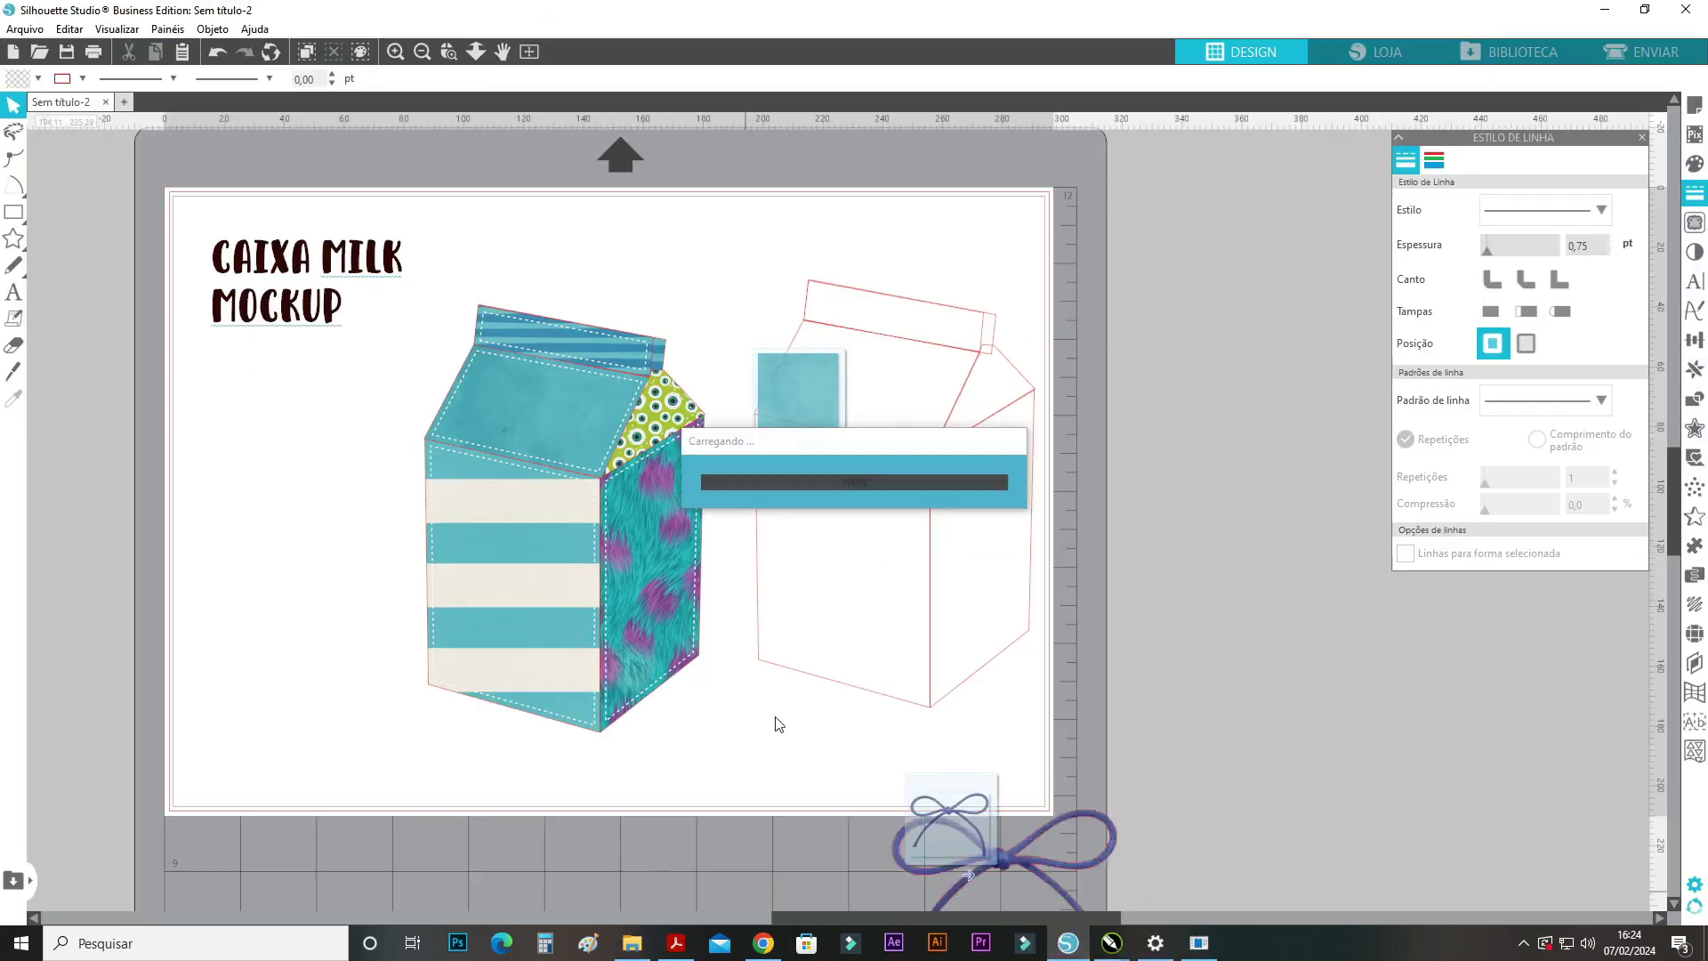
{"action": "left_click", "coordinate": [774, 709]}
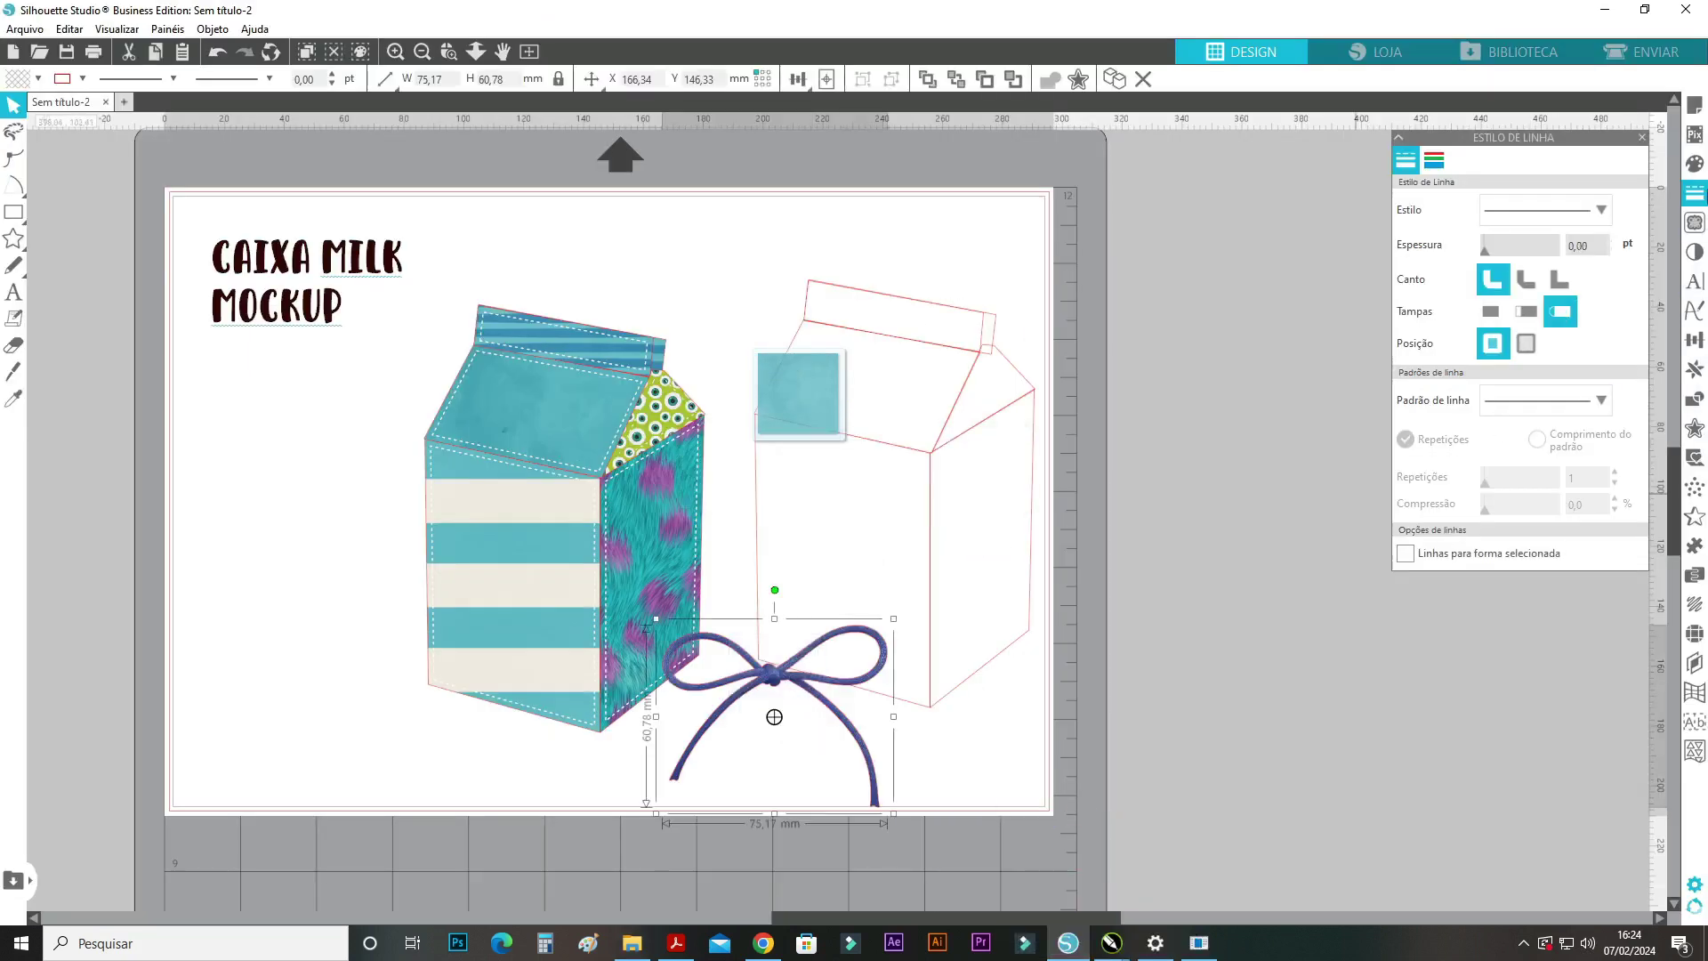
Clear the bow's line colour, resize it to about 55 mm wide and place it over the left box's top flap.
{"action": "left_click", "coordinate": [1435, 161]}
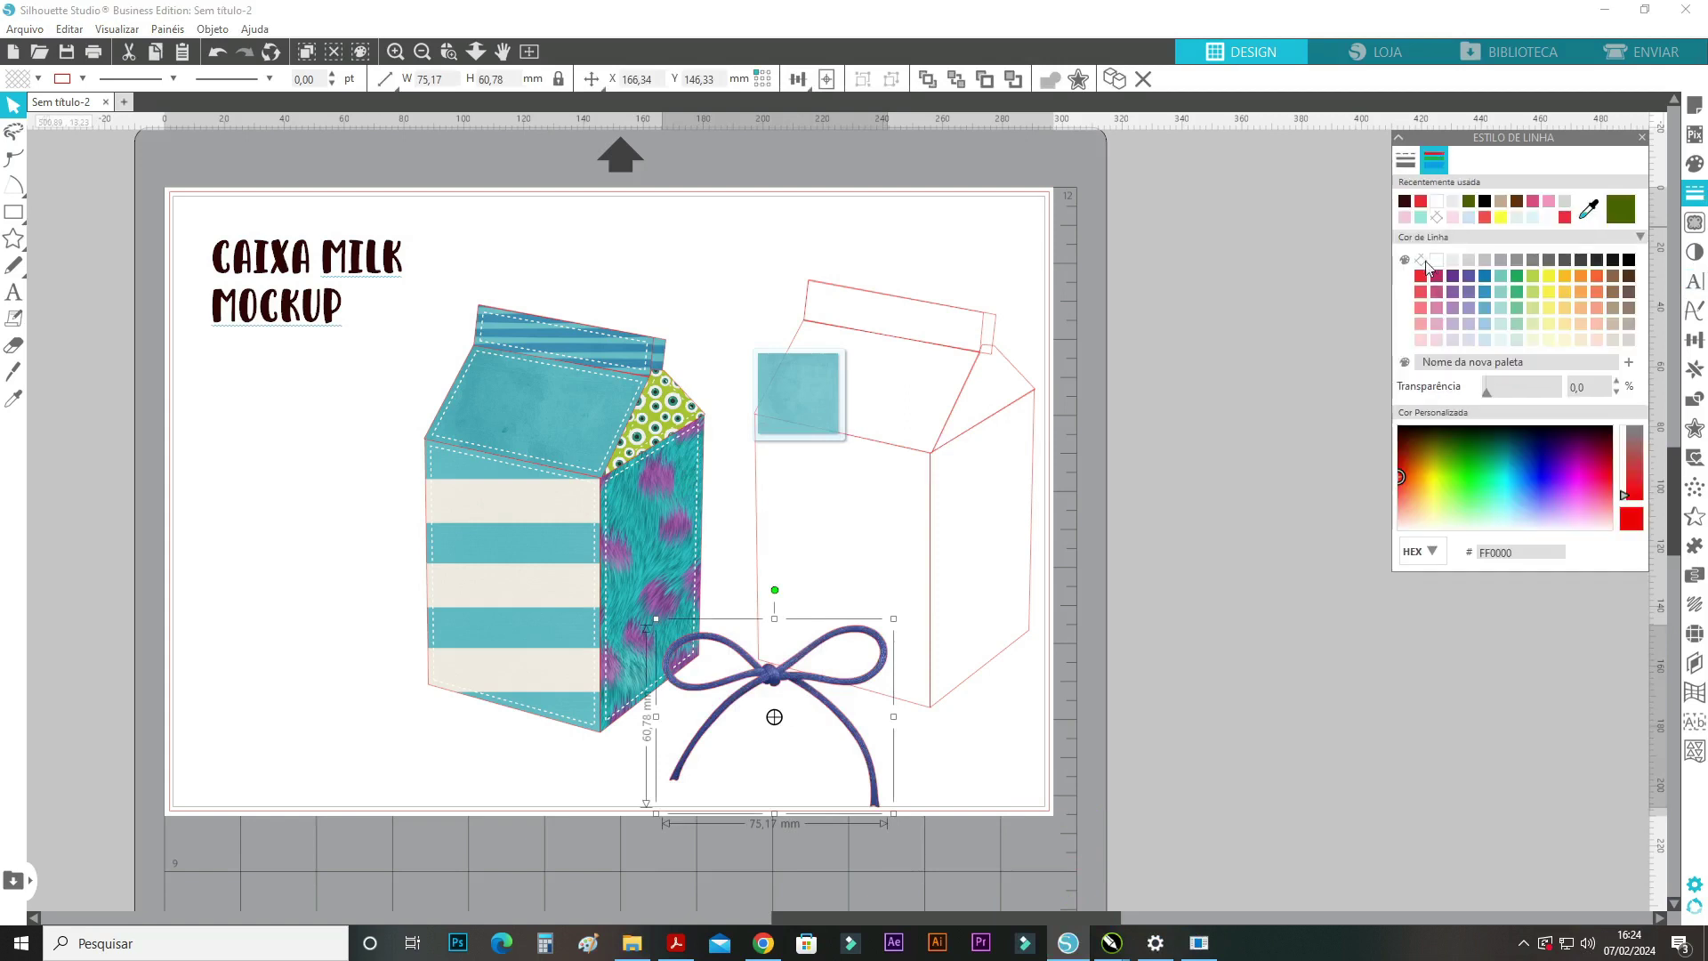
{"action": "left_click_drag", "start_coordinate": [895, 619], "coordinate": [783, 677]}
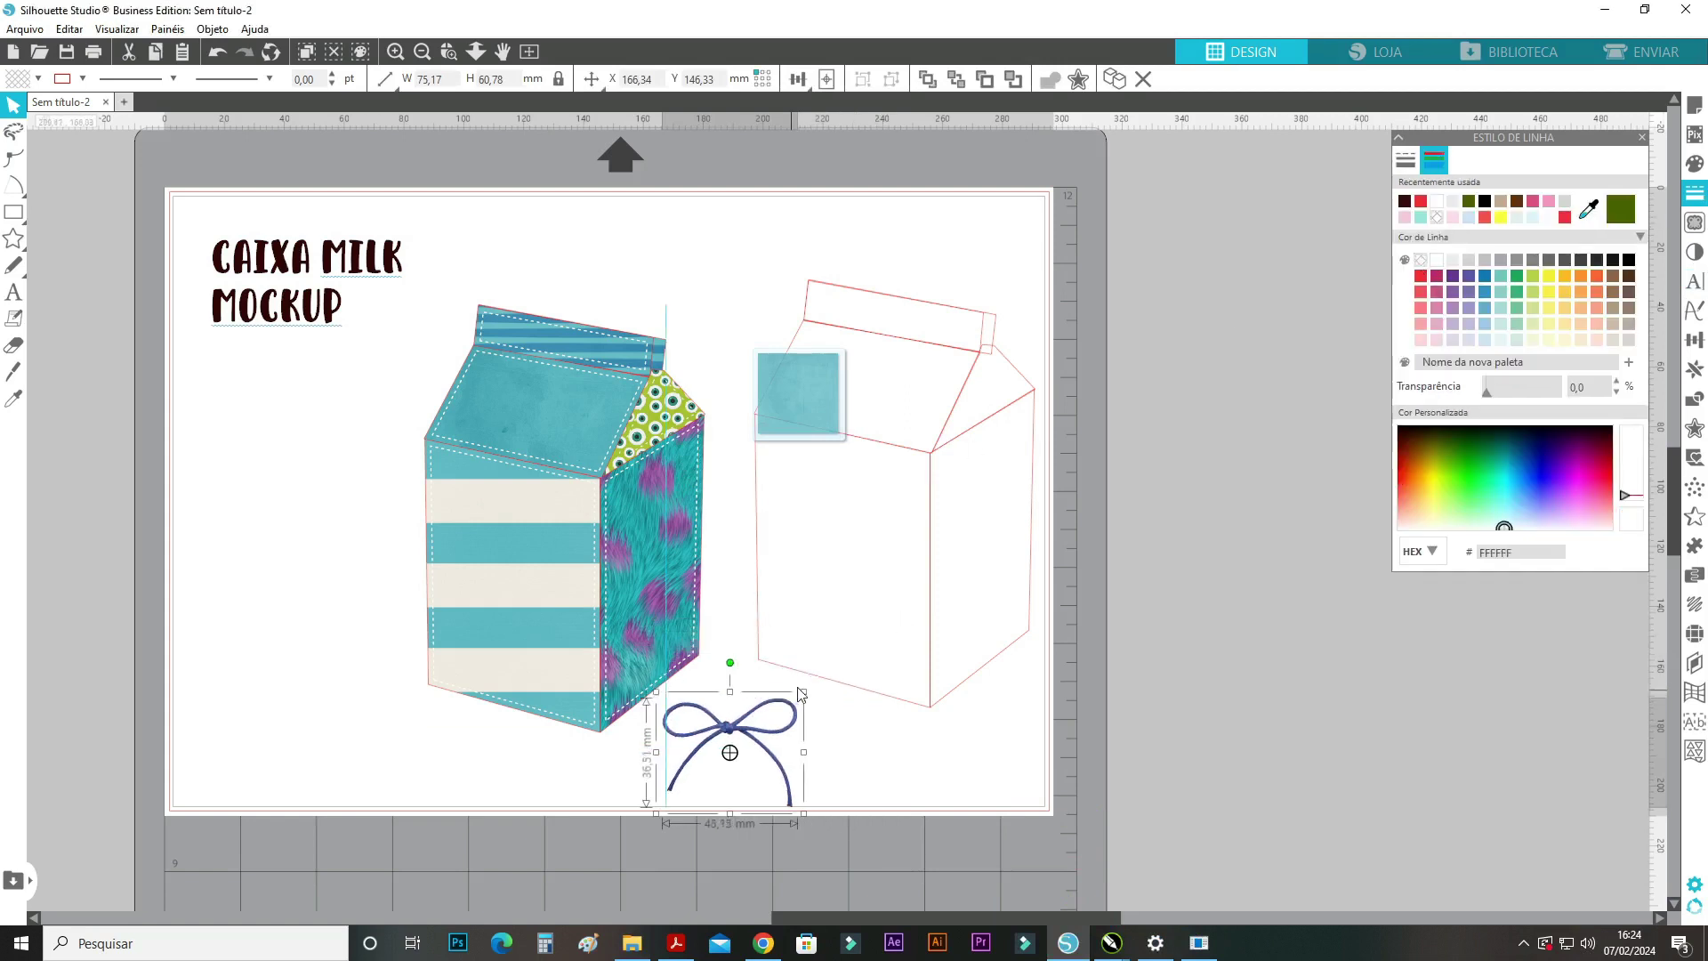
{"action": "left_click_drag", "start_coordinate": [610, 365], "coordinate": [696, 566]}
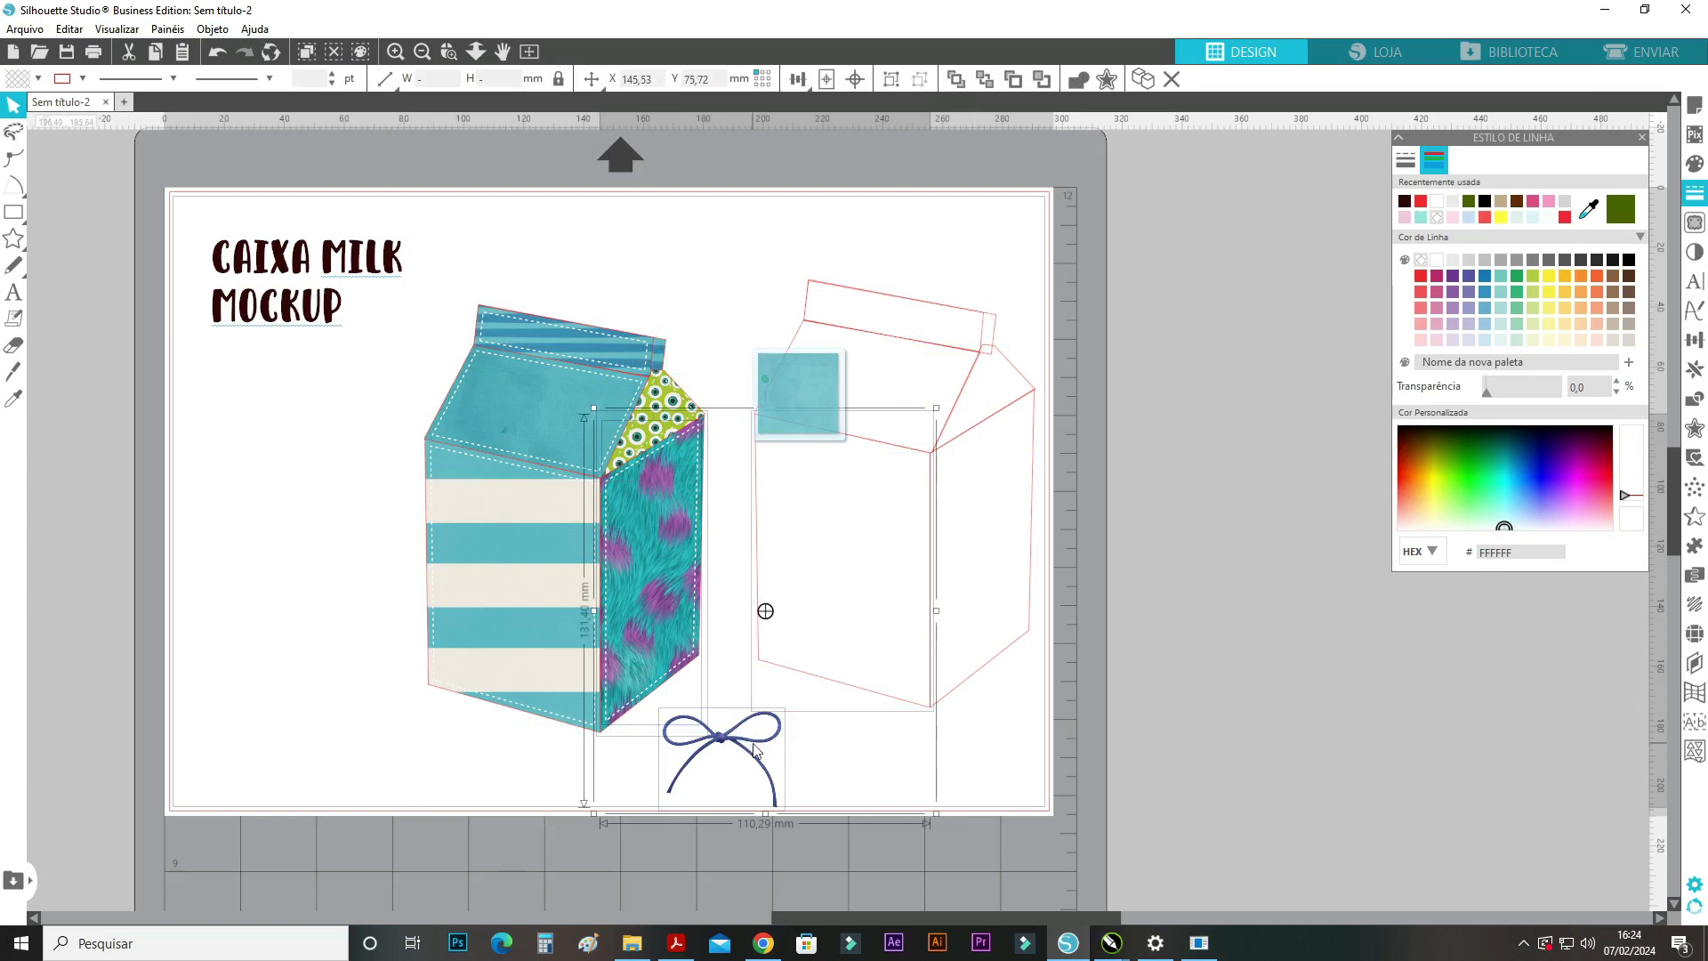
{"action": "left_click", "coordinate": [785, 763]}
{"action": "left_click_drag", "start_coordinate": [742, 731], "coordinate": [648, 343]}
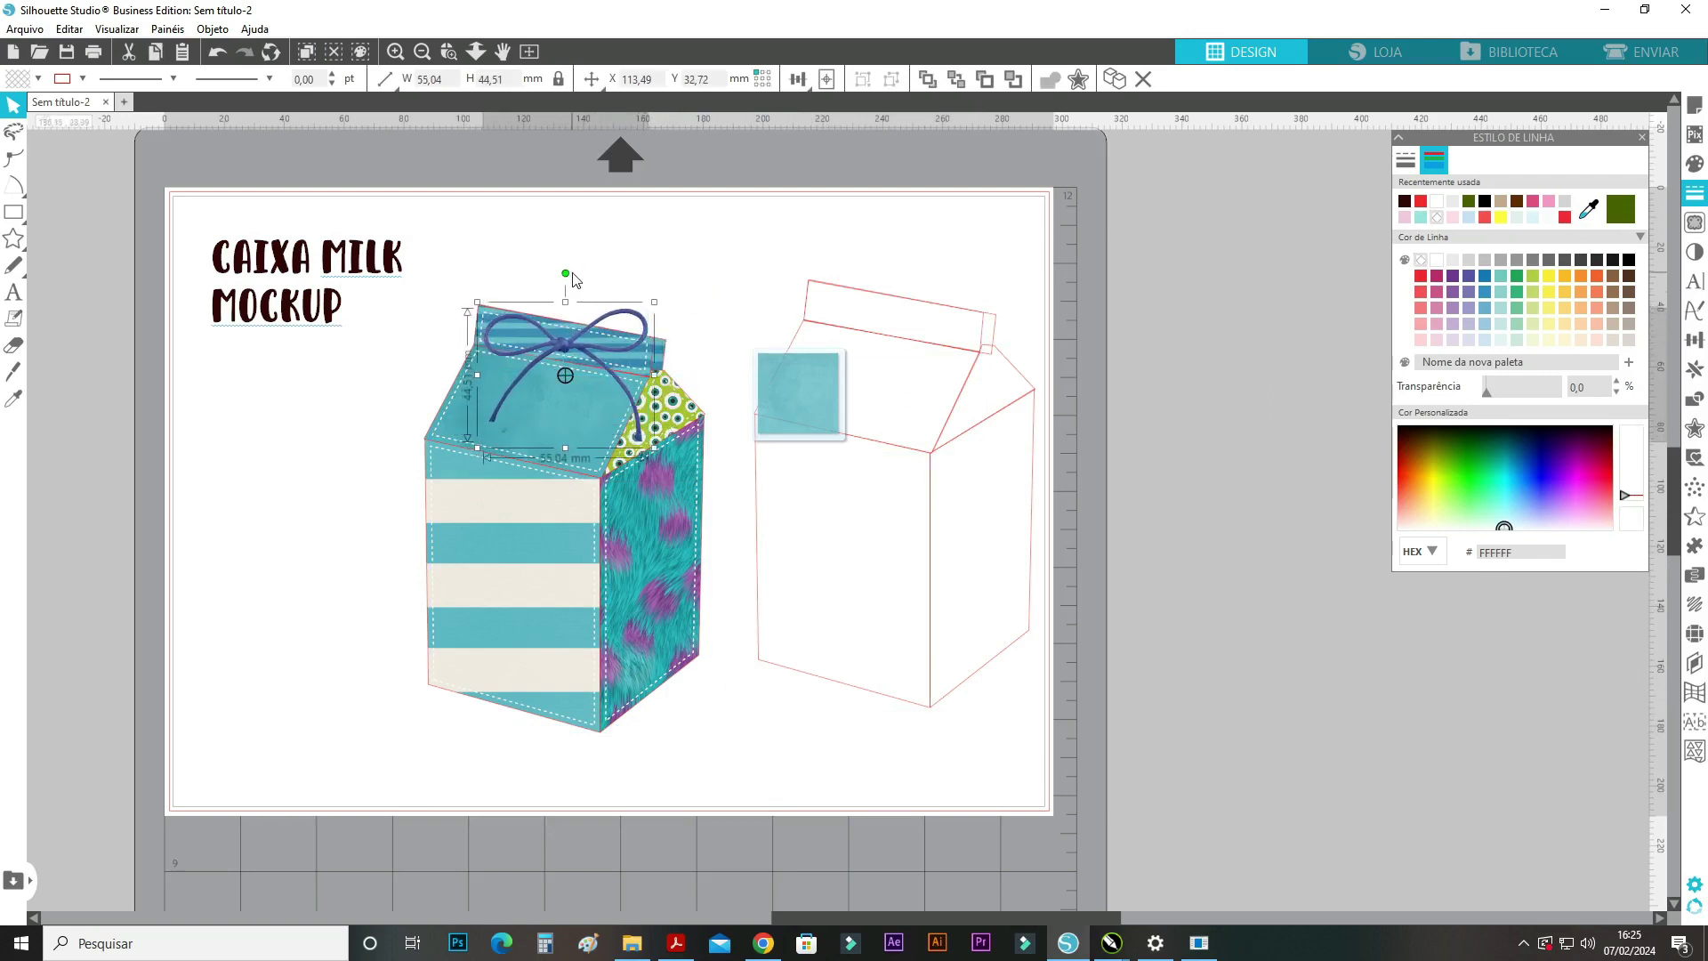
Tilt the bow slightly clockwise to follow the top flap's slope, nudge it into place and deselect it.
{"action": "left_click_drag", "start_coordinate": [566, 275], "coordinate": [580, 274]}
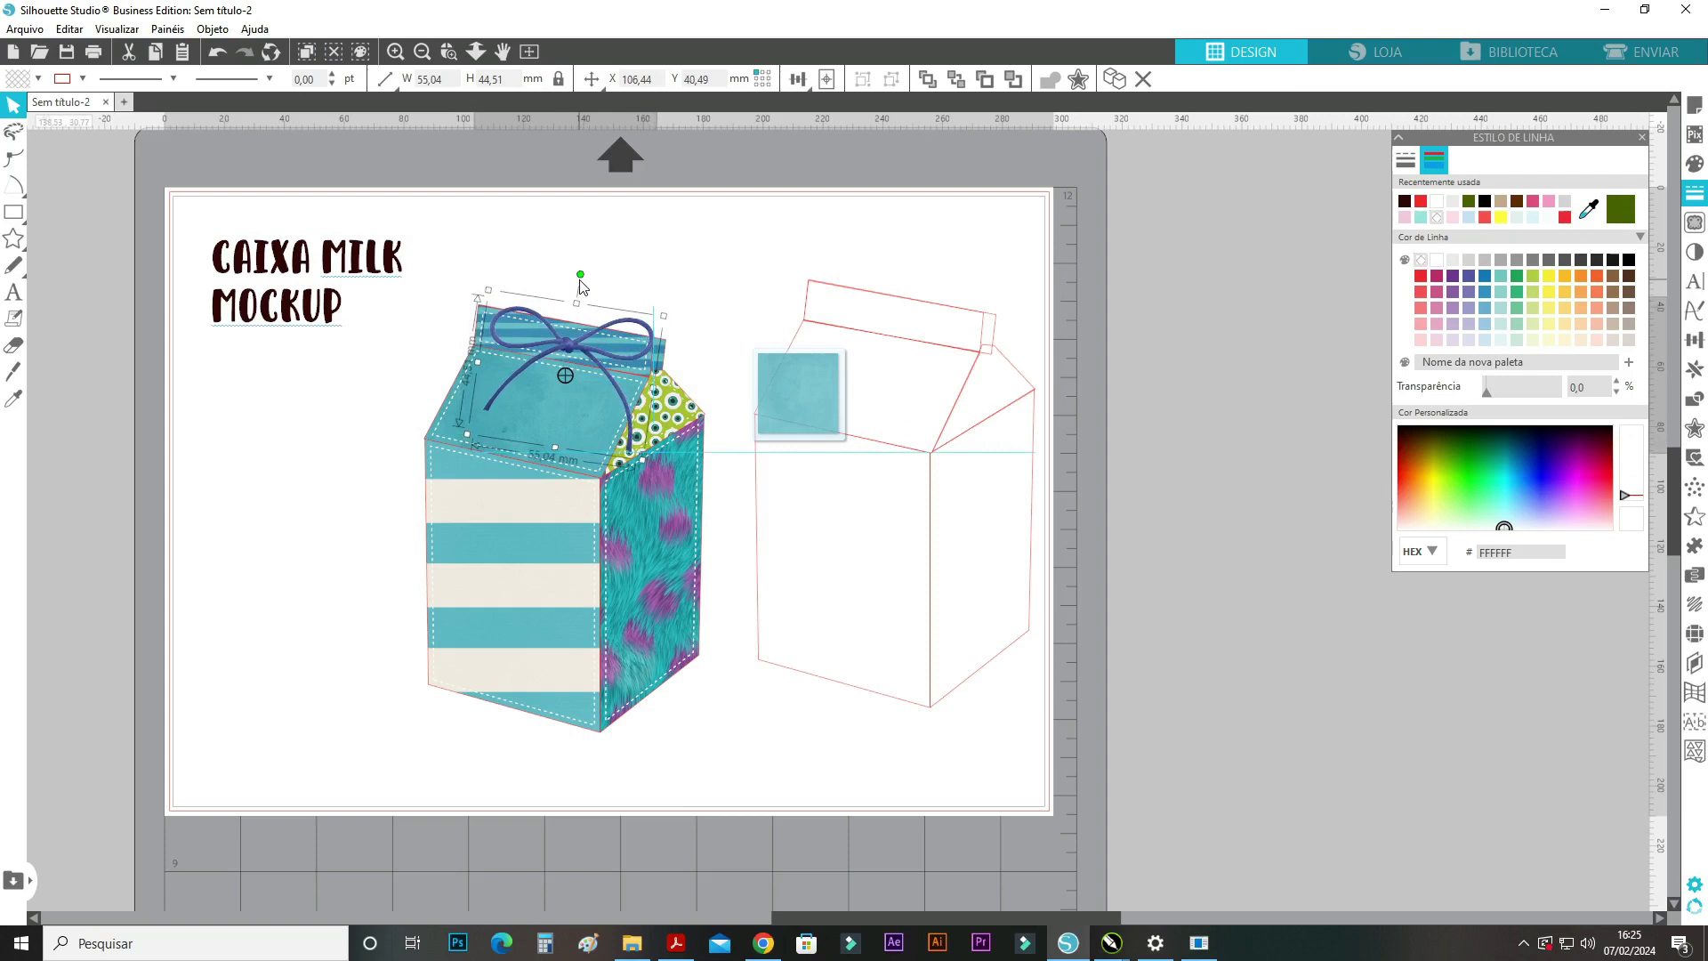
{"action": "left_click_drag", "start_coordinate": [653, 341], "coordinate": [634, 327]}
{"action": "left_click", "coordinate": [716, 334]}
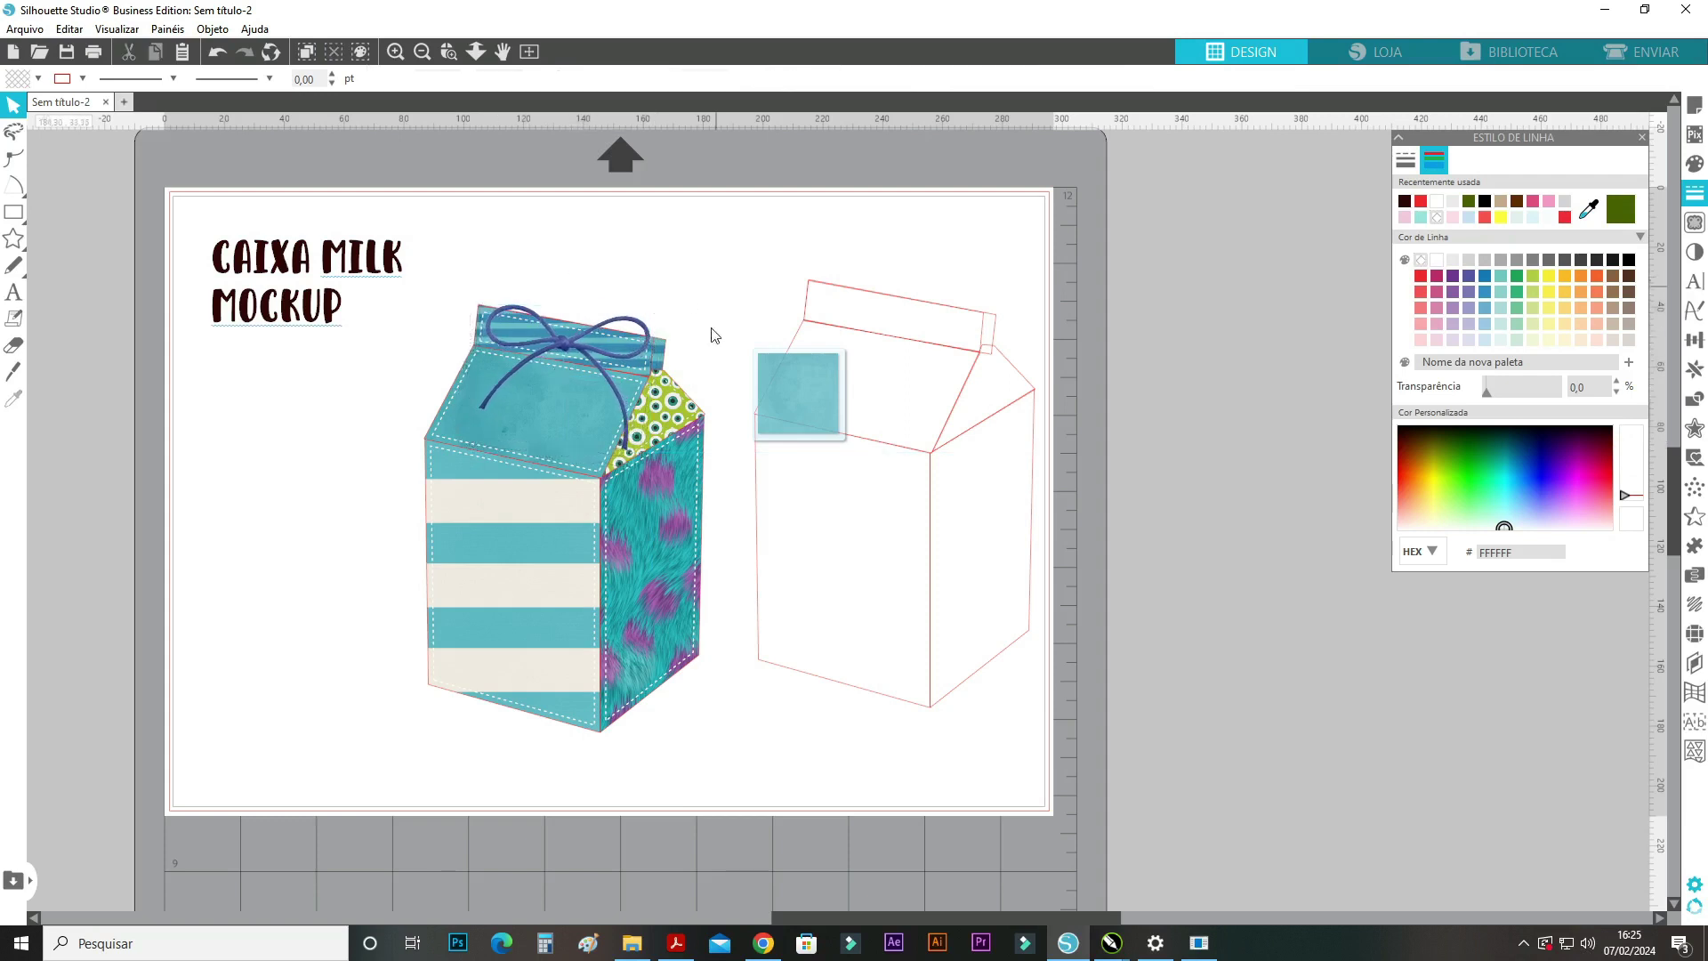
Bring the flergs-BIM-monstermash-monster 1 image from the kit folder in File Explorer onto the Silhouette Studio page, beside the left box.
{"action": "left_click", "coordinate": [632, 941]}
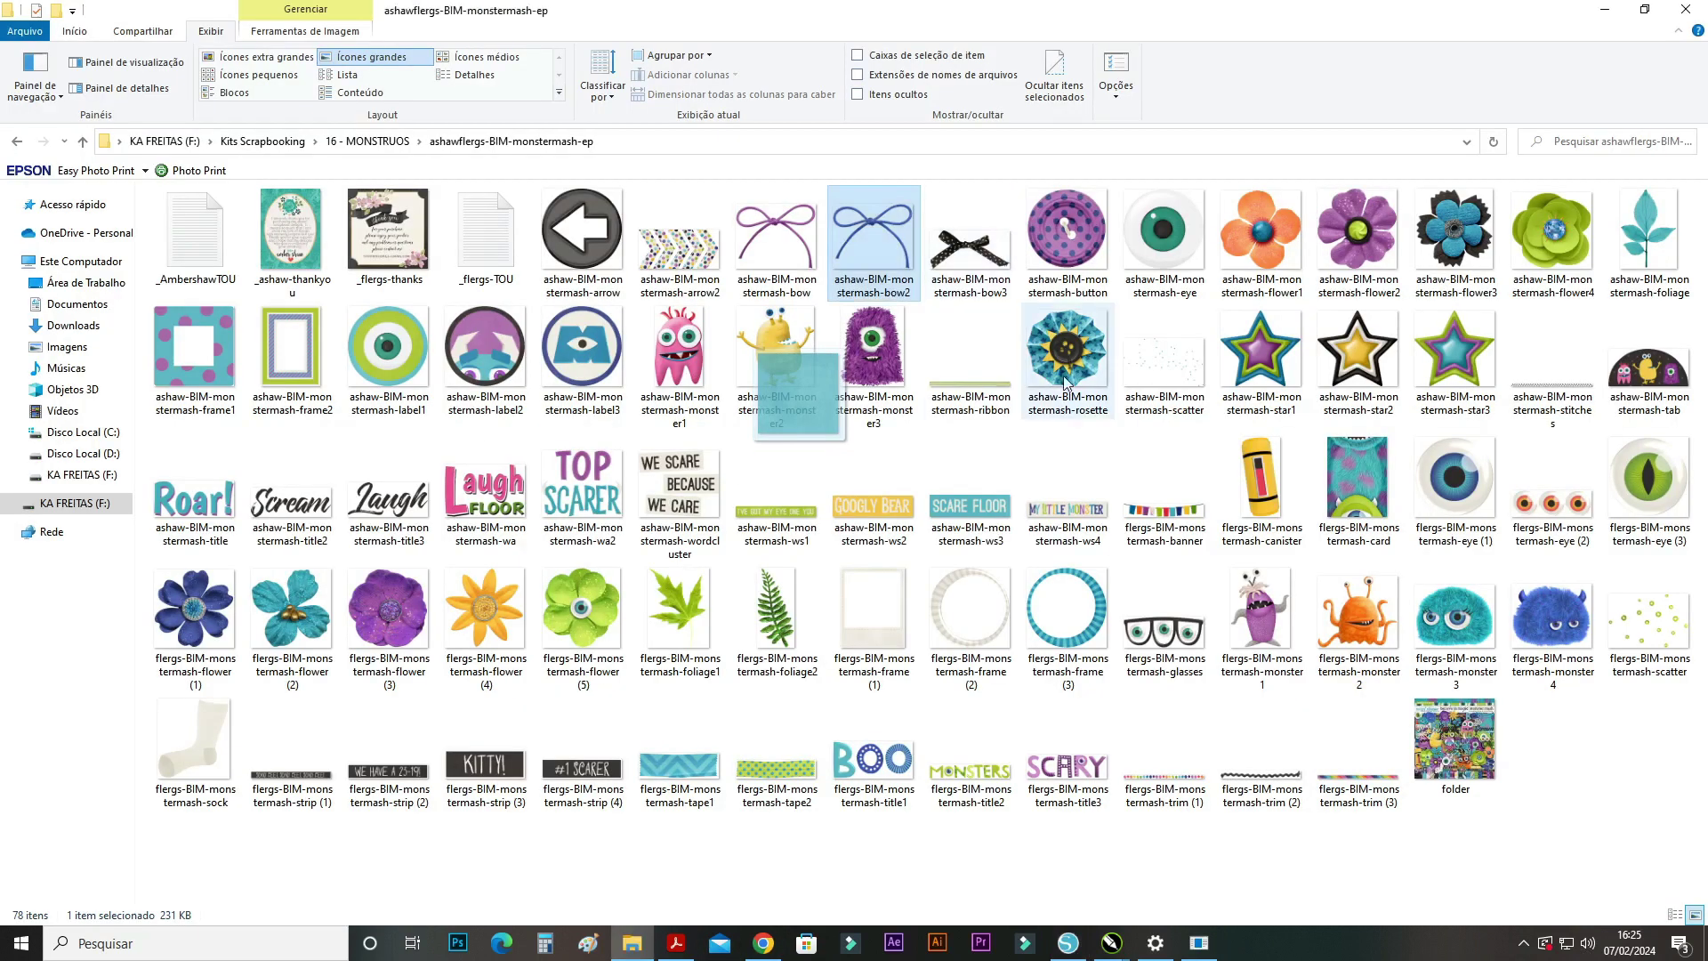
{"action": "left_click_drag", "start_coordinate": [1264, 623], "coordinate": [1090, 440]}
{"action": "left_click_drag", "start_coordinate": [988, 544], "coordinate": [801, 556]}
{"action": "left_click_drag", "start_coordinate": [645, 577], "coordinate": [295, 556]}
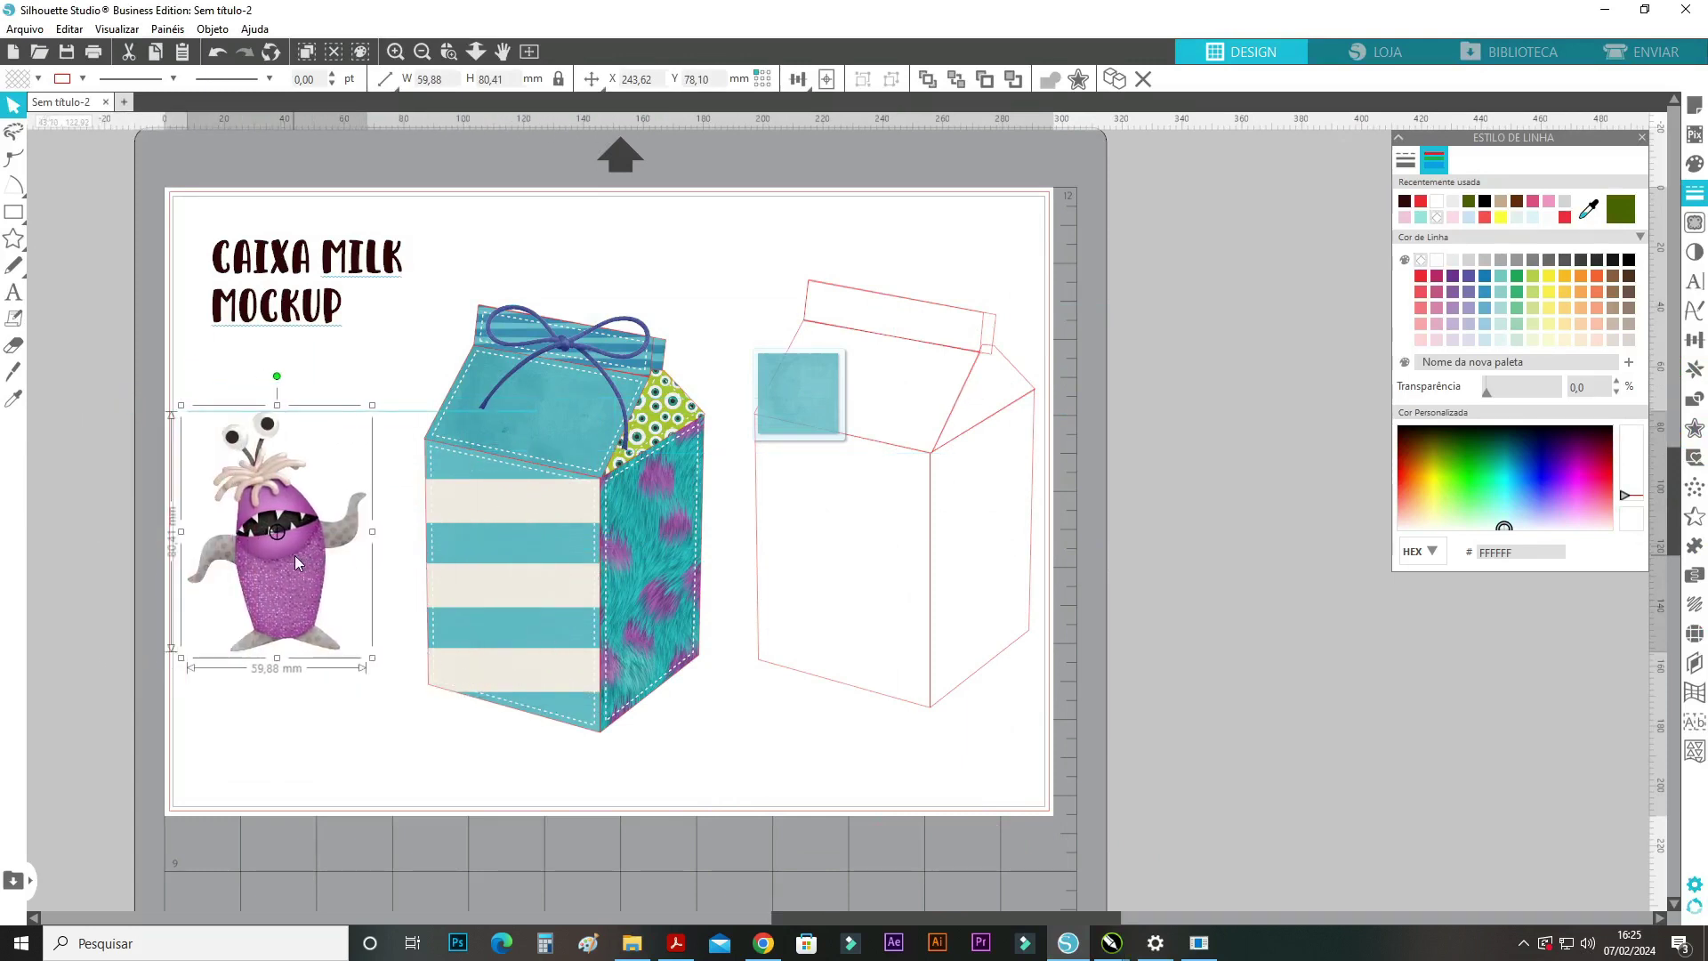
Create a 1.90 mm offset around the purple monster and a second outward offset around that outline, separating the image and both outlines.
{"action": "left_click", "coordinate": [1079, 86]}
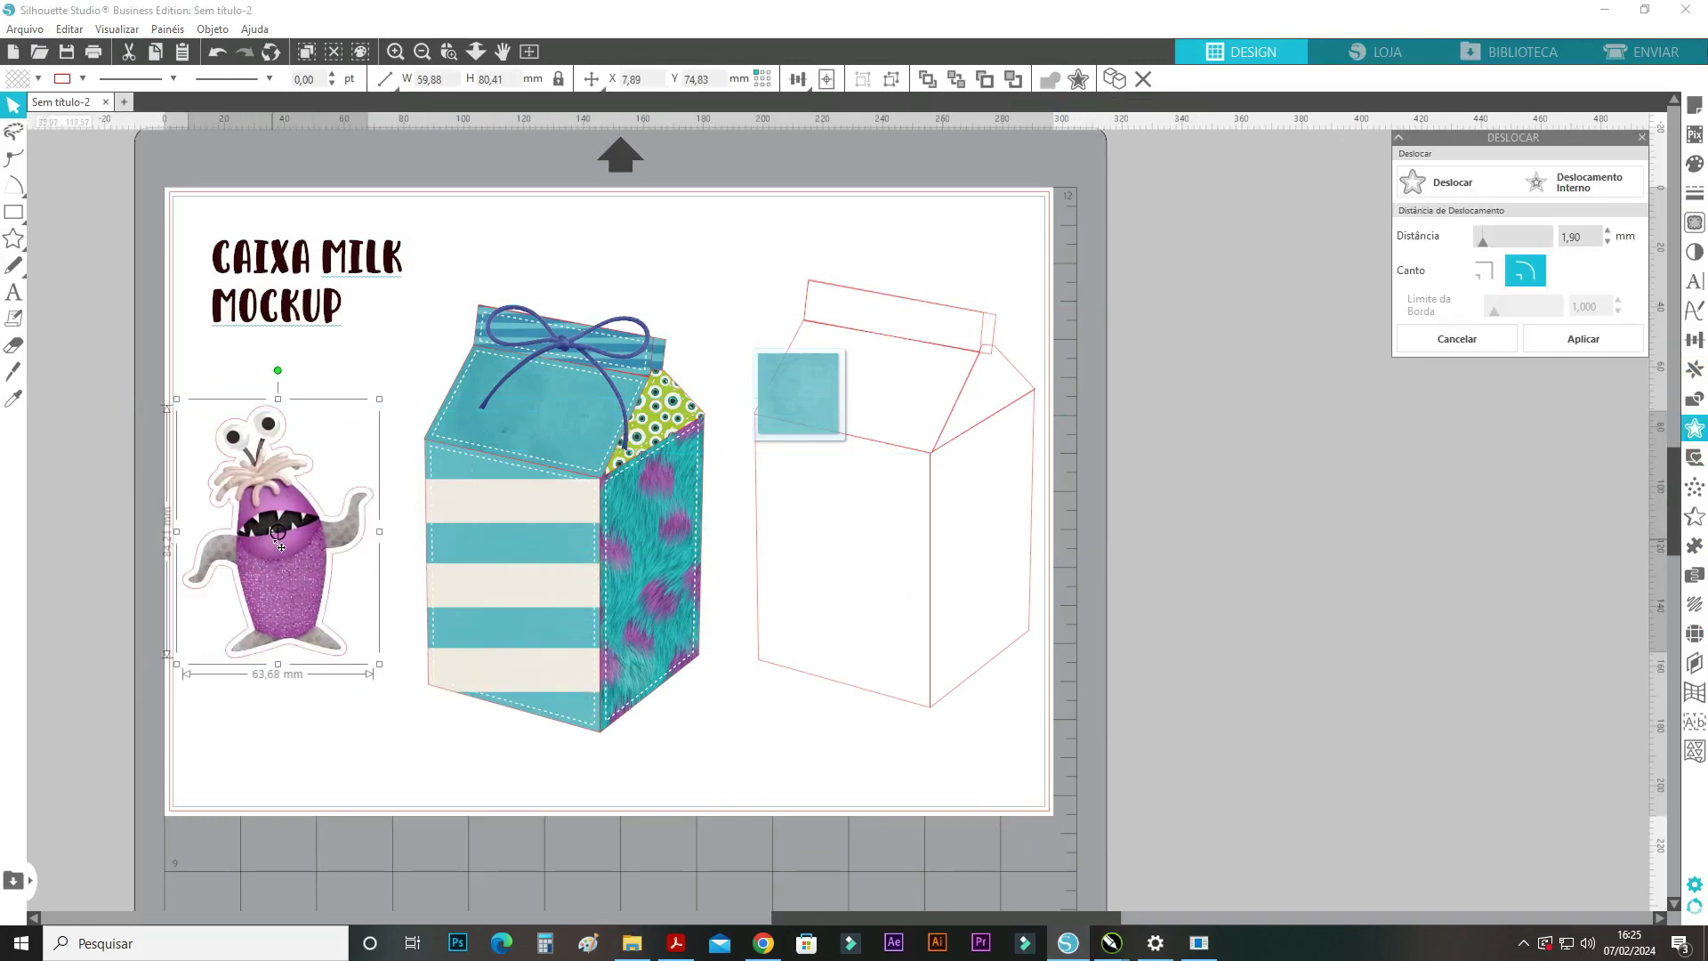
{"action": "left_click_drag", "start_coordinate": [316, 559], "coordinate": [139, 570]}
{"action": "left_click", "coordinate": [219, 58]}
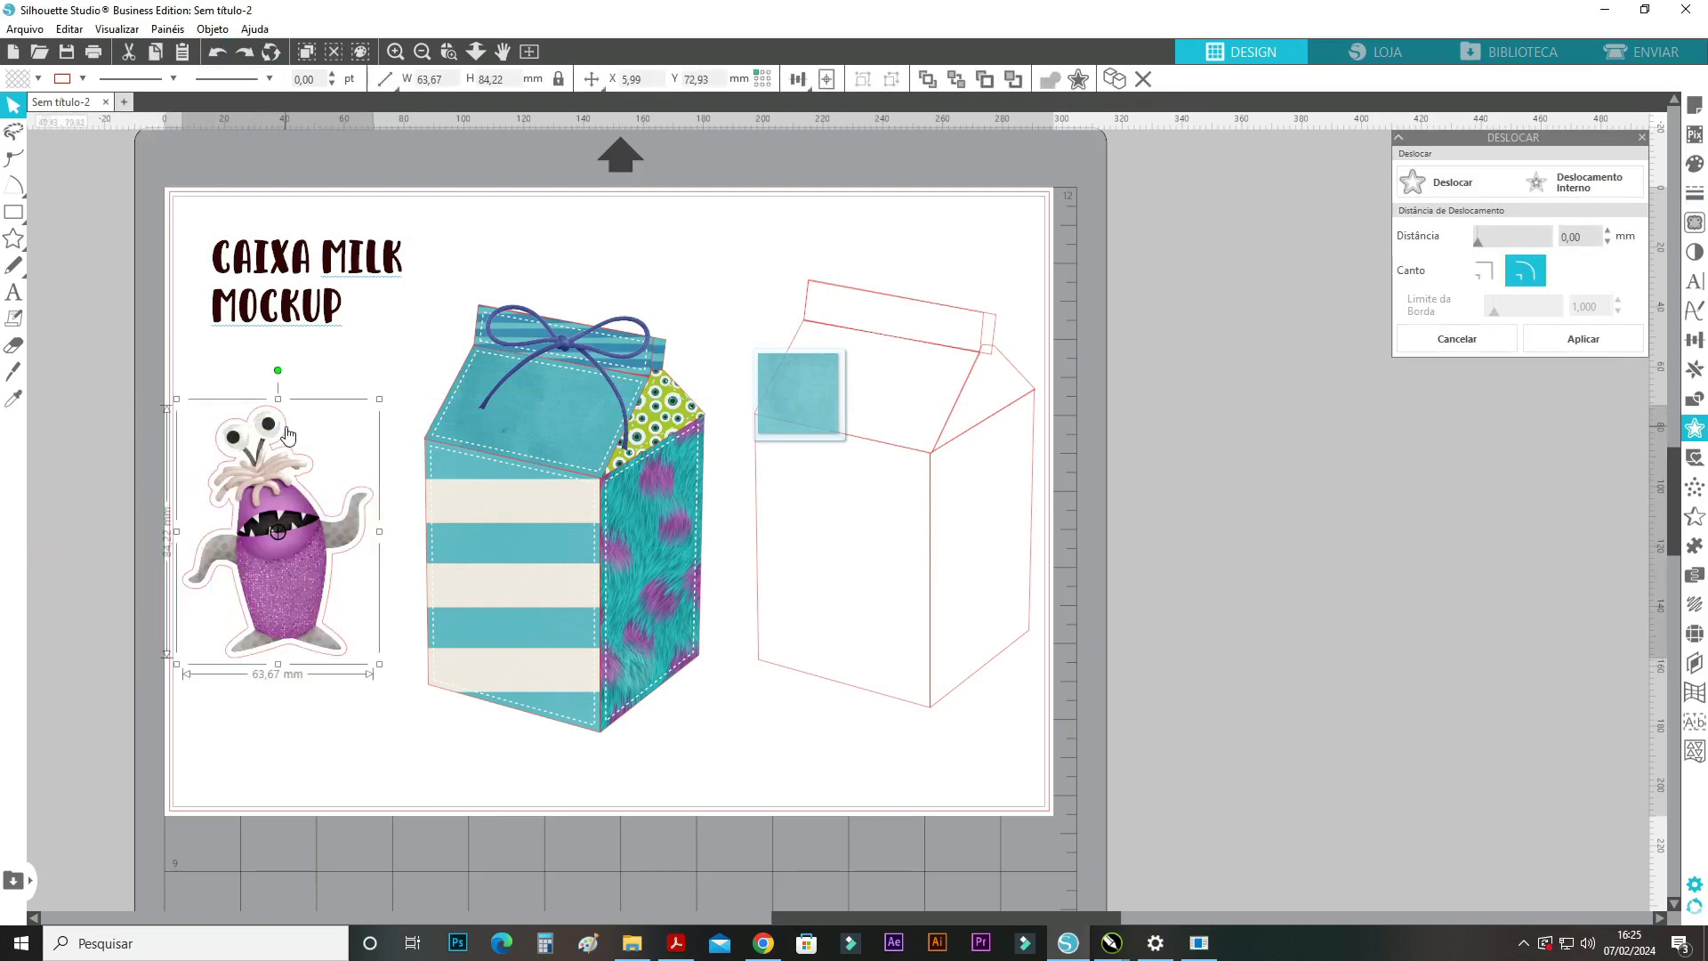
{"action": "left_click_drag", "start_coordinate": [276, 450], "coordinate": [117, 476]}
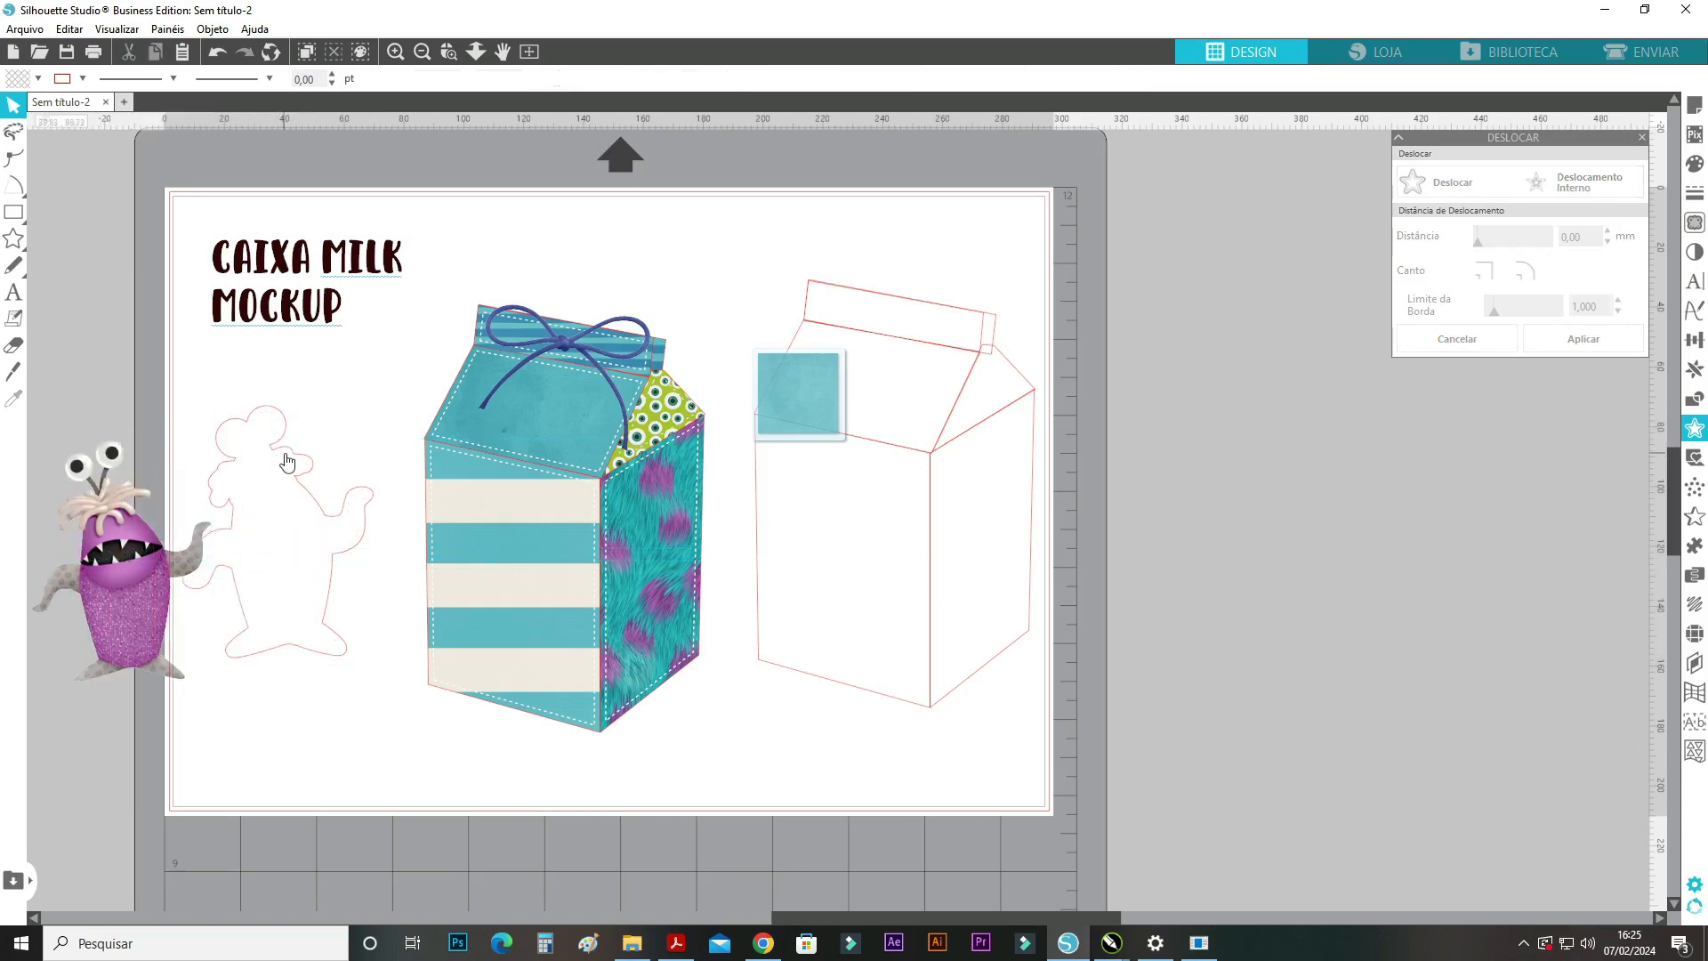
{"action": "left_click", "coordinate": [213, 442]}
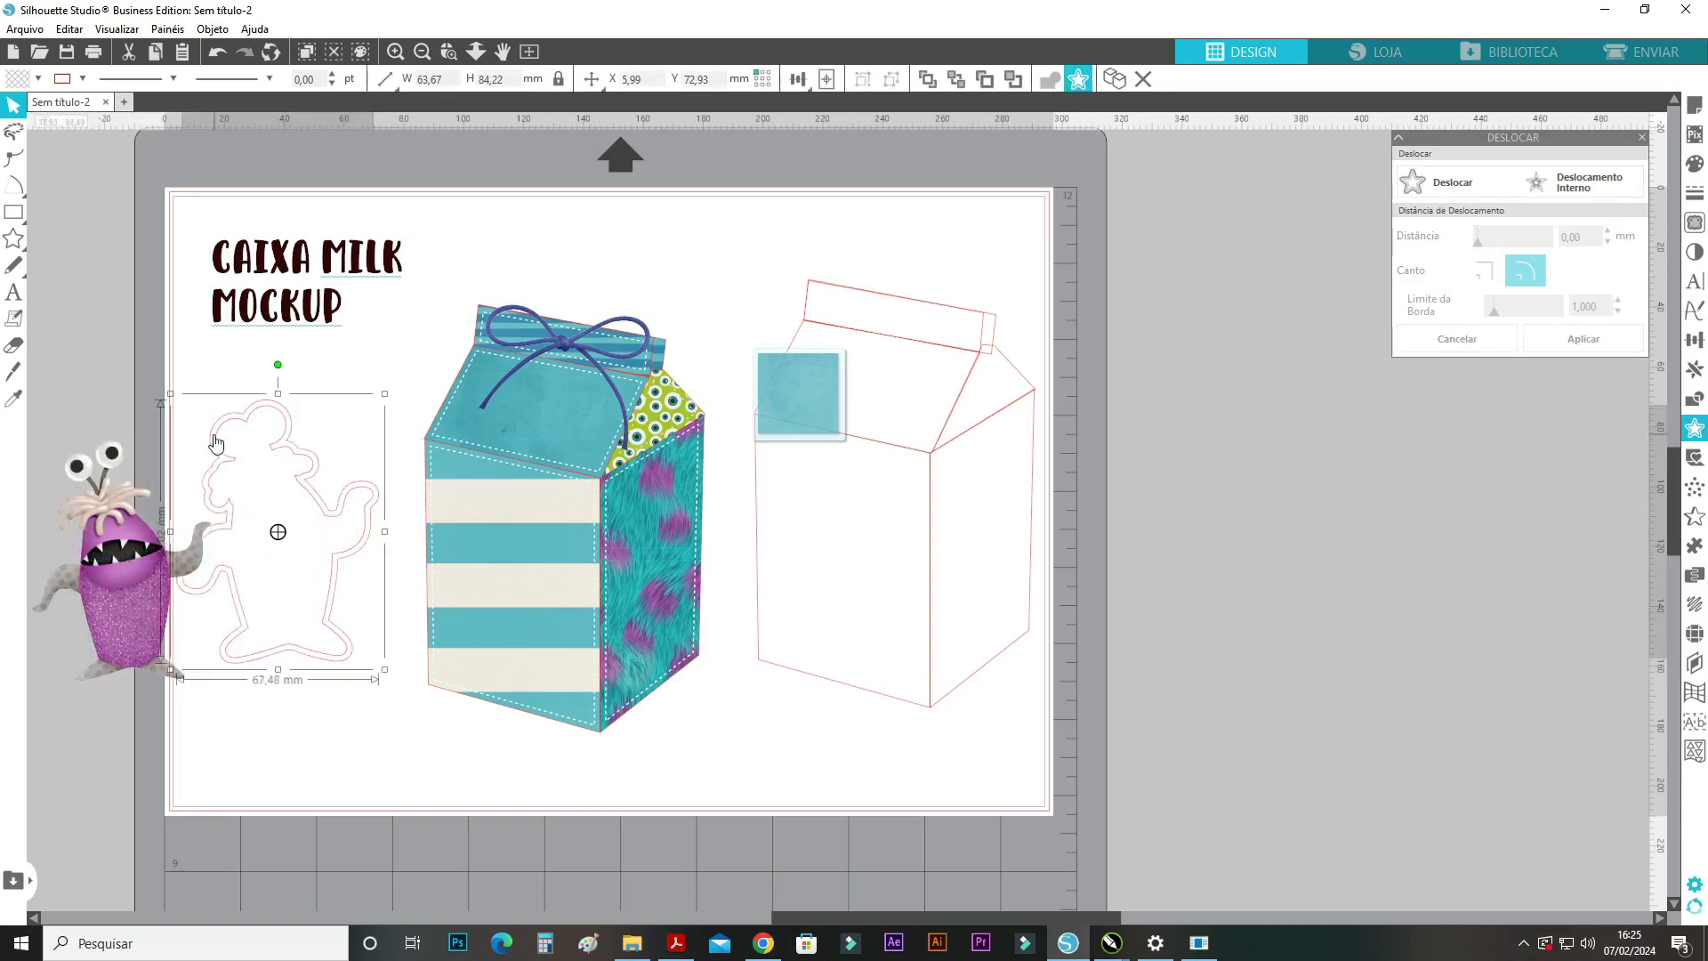
{"action": "left_click_drag", "start_coordinate": [295, 452], "coordinate": [1262, 491]}
Fill the larger monster outline with the flergs-BIM-monstermash-pp5 paper from the kit's ashawflergs-BIM-monstermash-pp folder in File Explorer.
{"action": "left_click", "coordinate": [635, 945]}
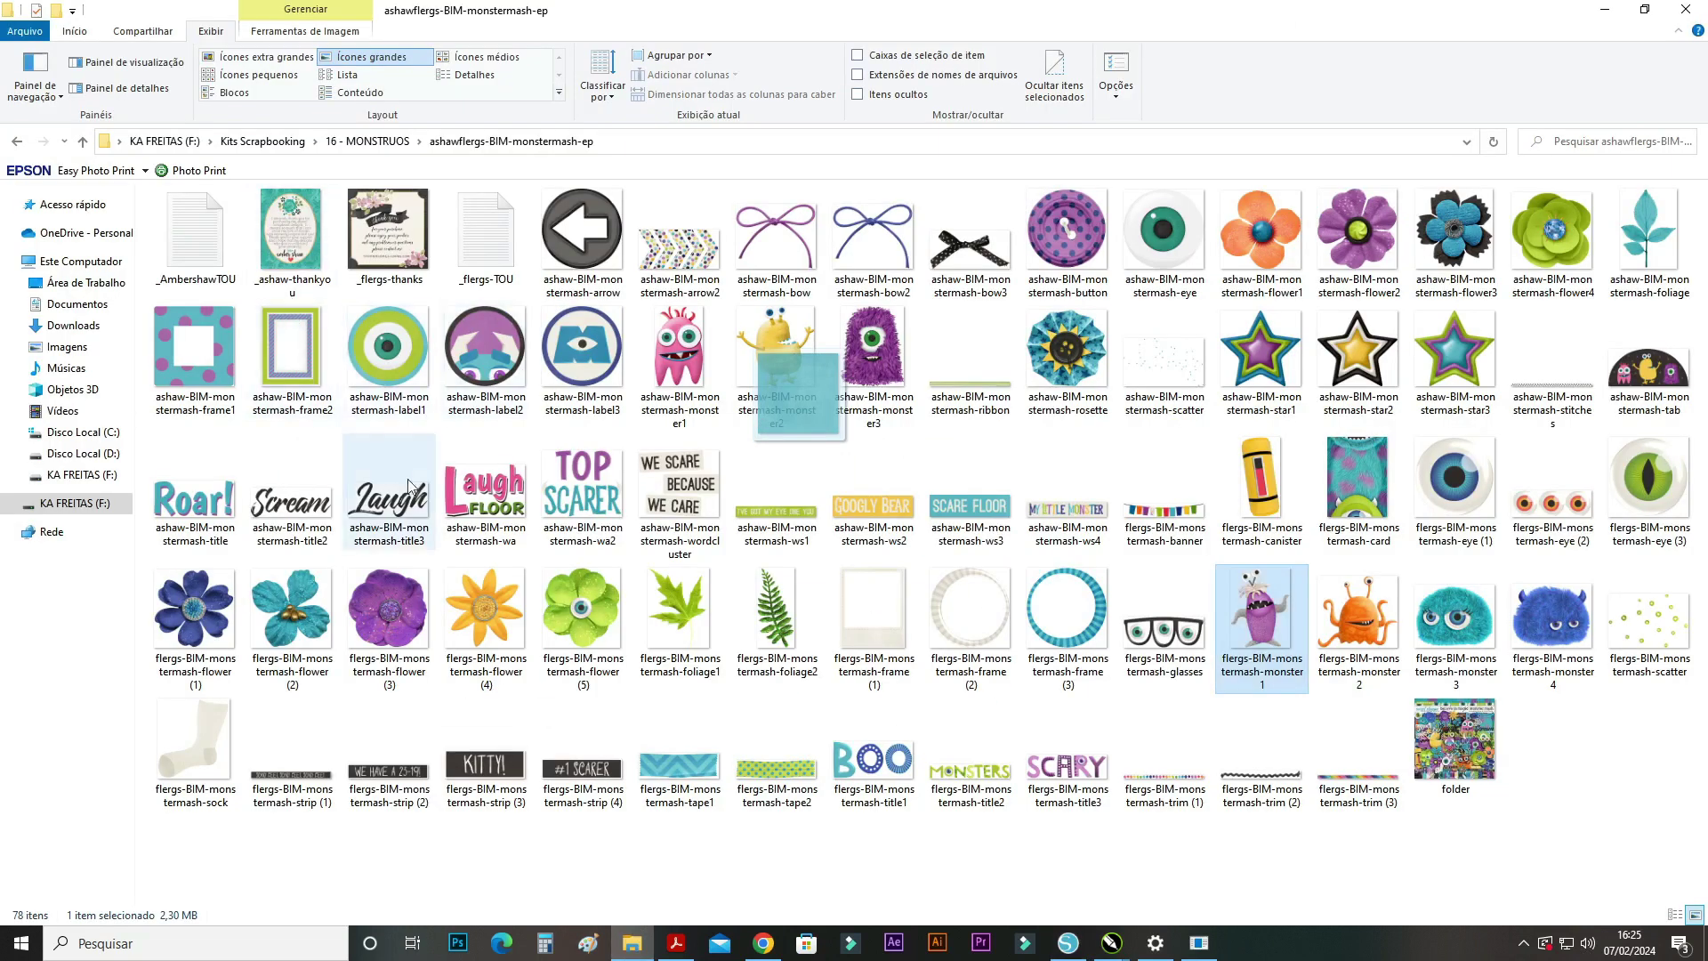
{"action": "left_click", "coordinate": [16, 142]}
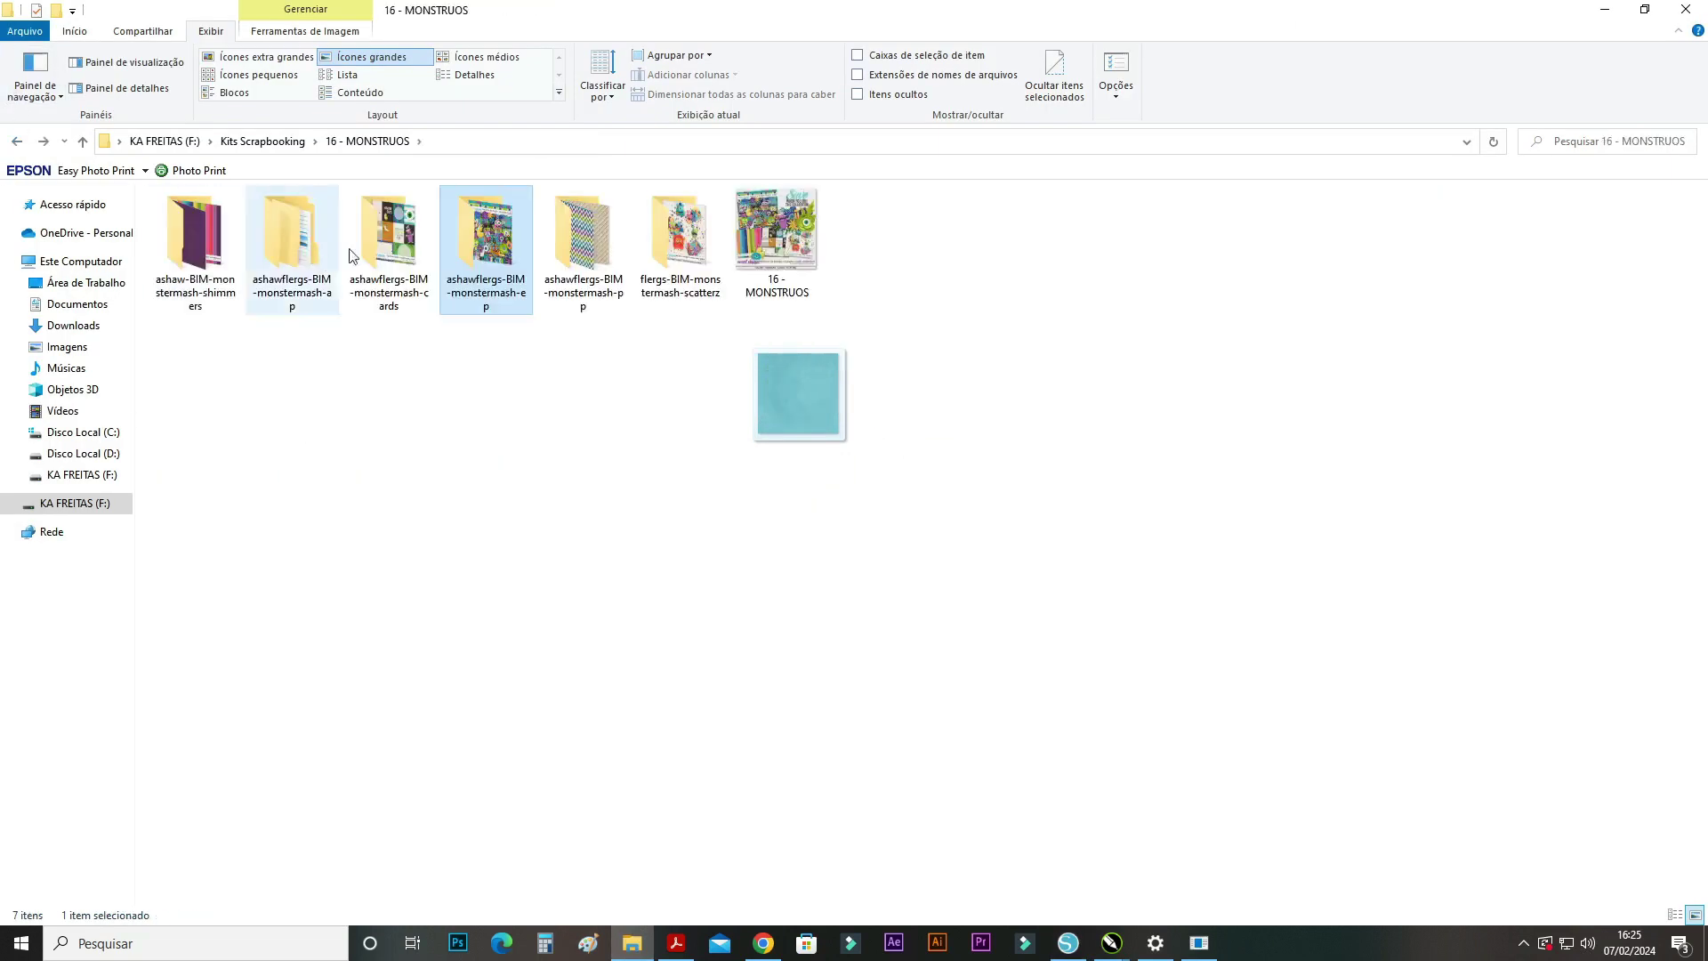
{"action": "double_click", "coordinate": [560, 262]}
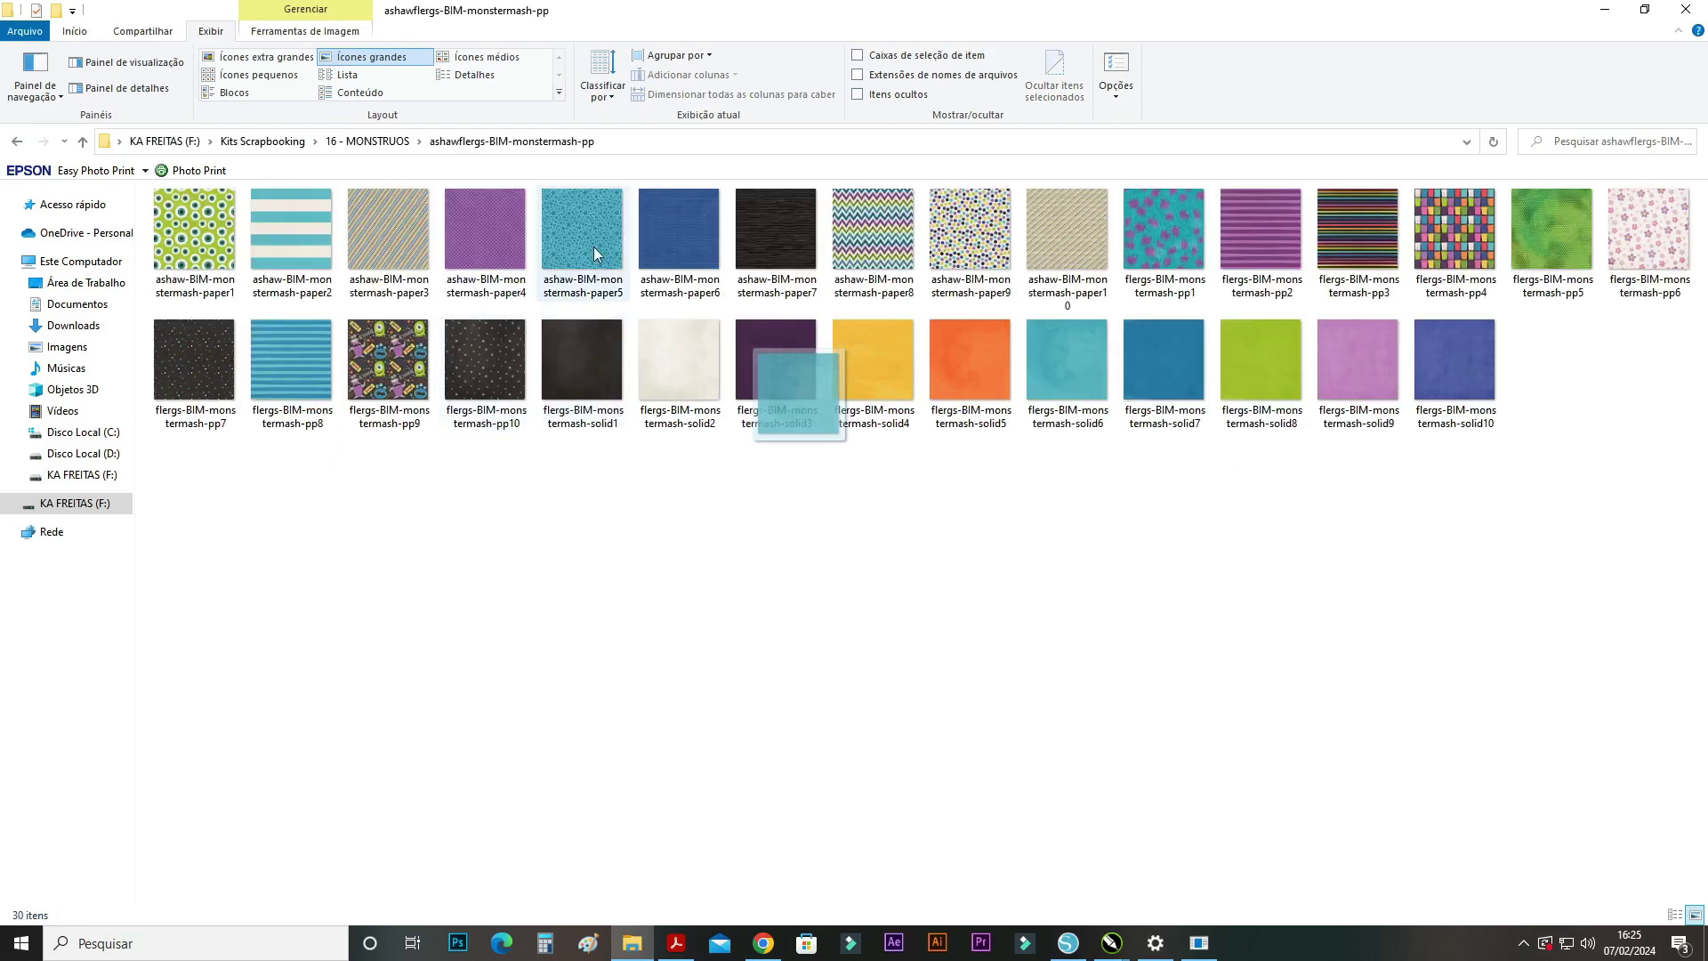
{"action": "left_click_drag", "start_coordinate": [1519, 245], "coordinate": [1003, 762]}
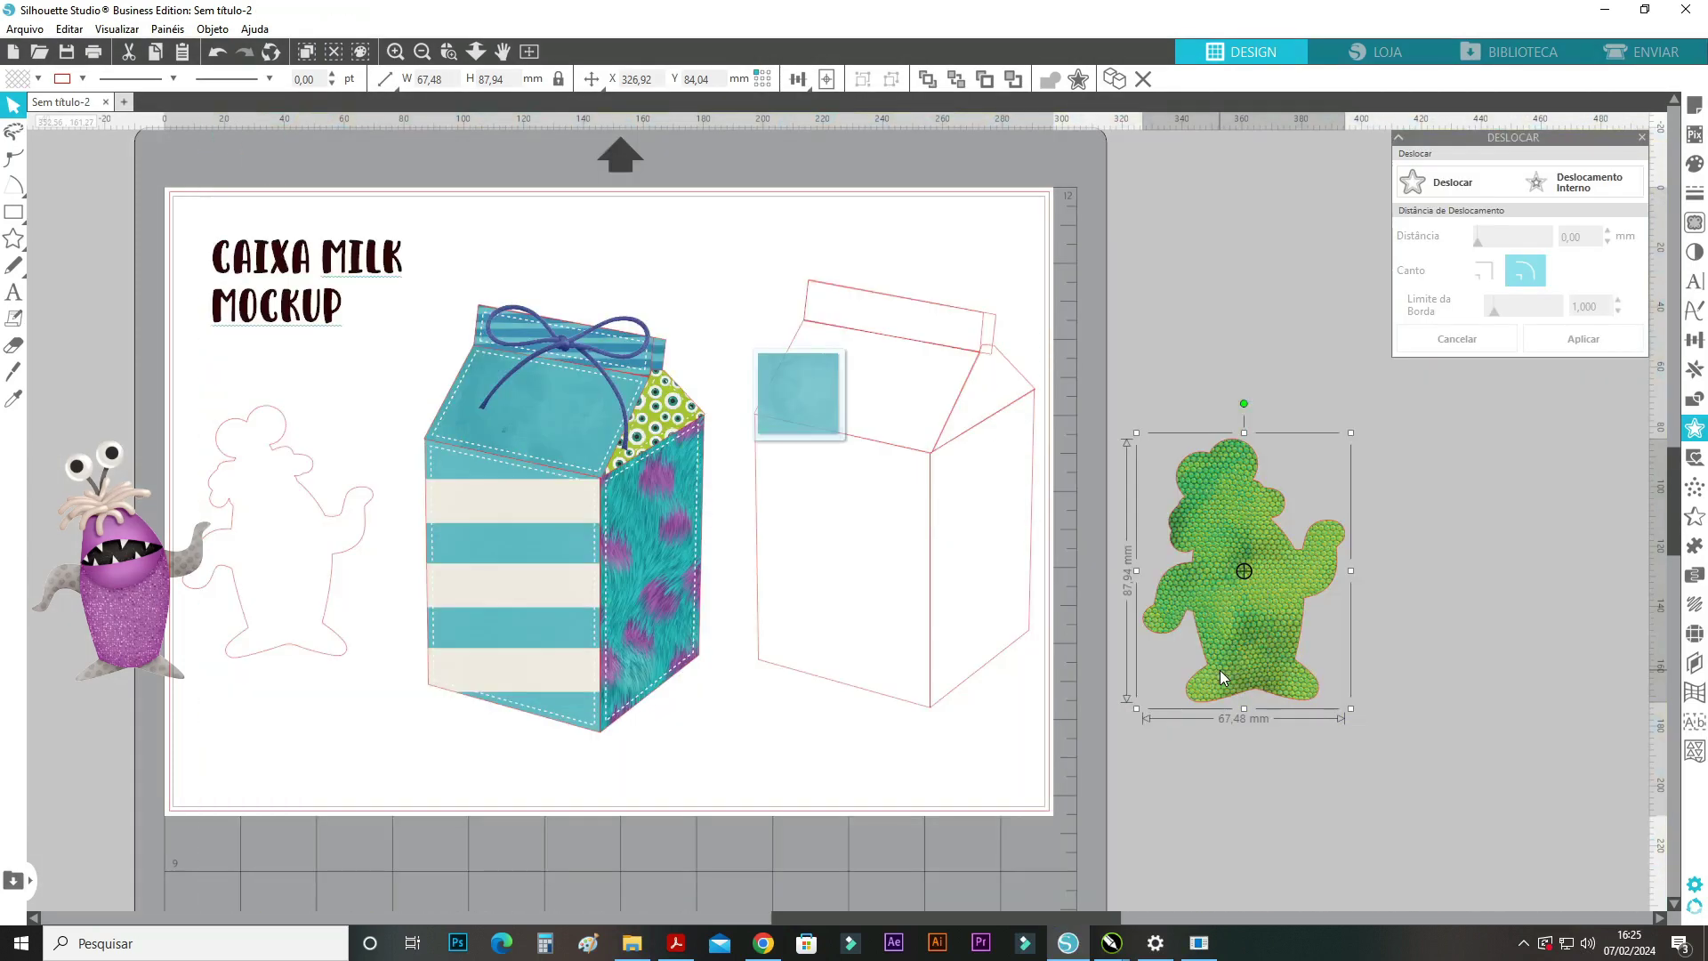
Create a 1.90 mm internal offset inside the green paper-filled monster silhouette.
{"action": "left_click", "coordinate": [1695, 193]}
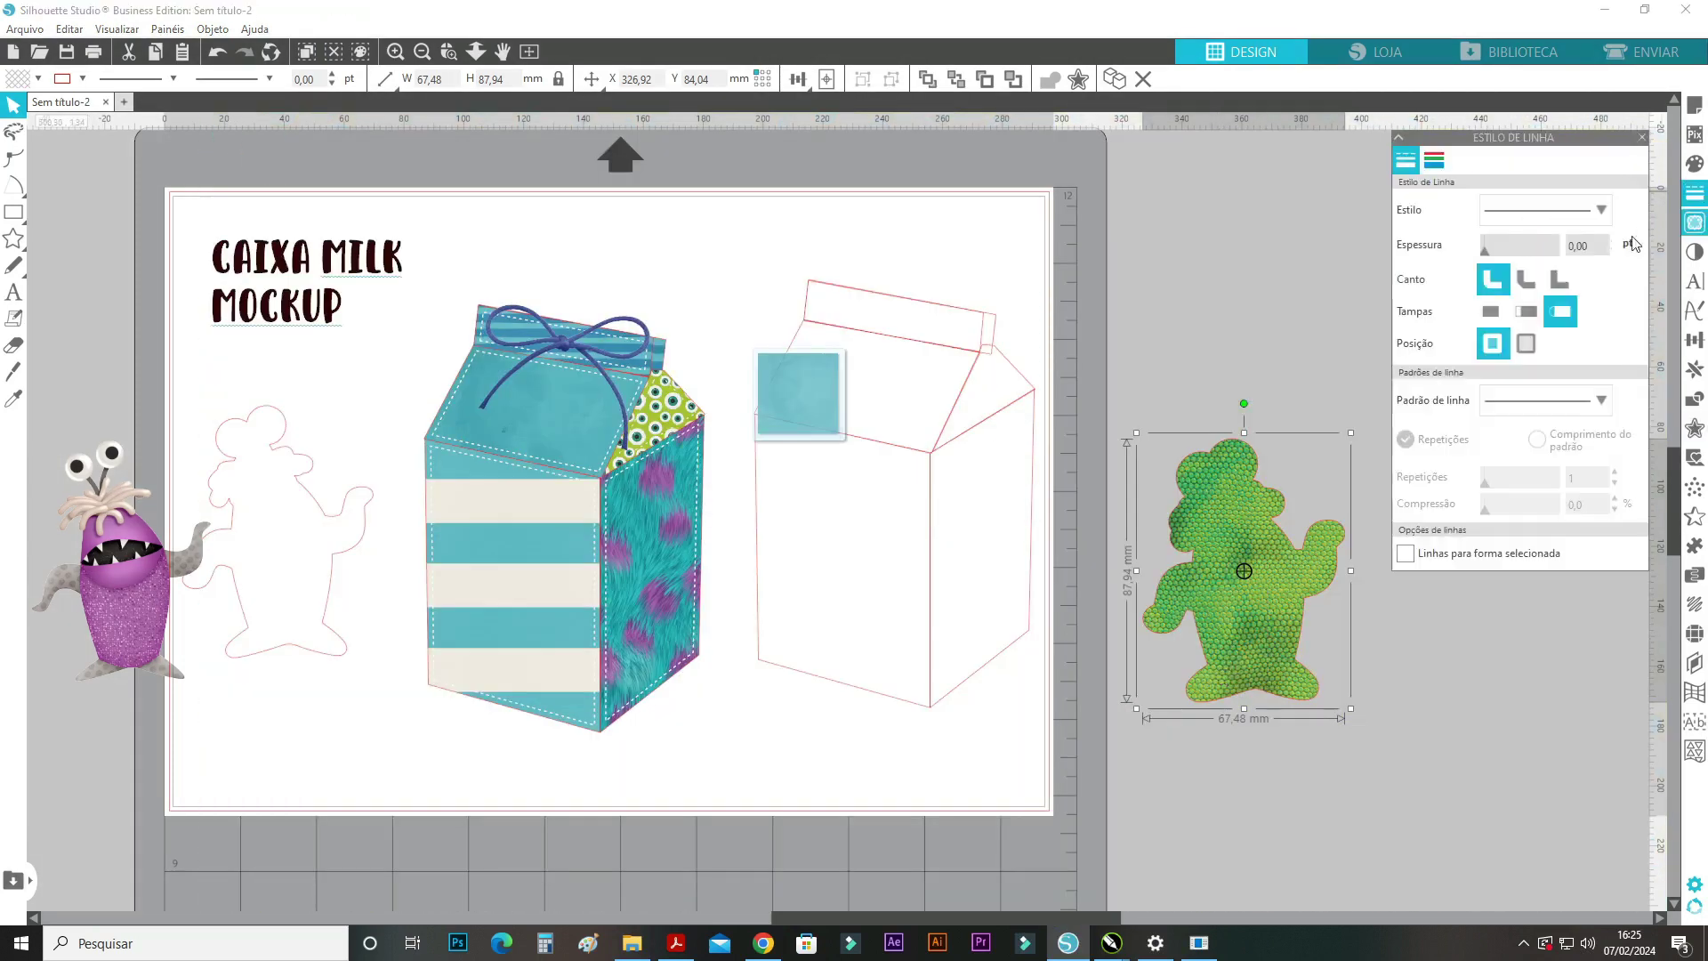
{"action": "left_click", "coordinate": [1434, 160]}
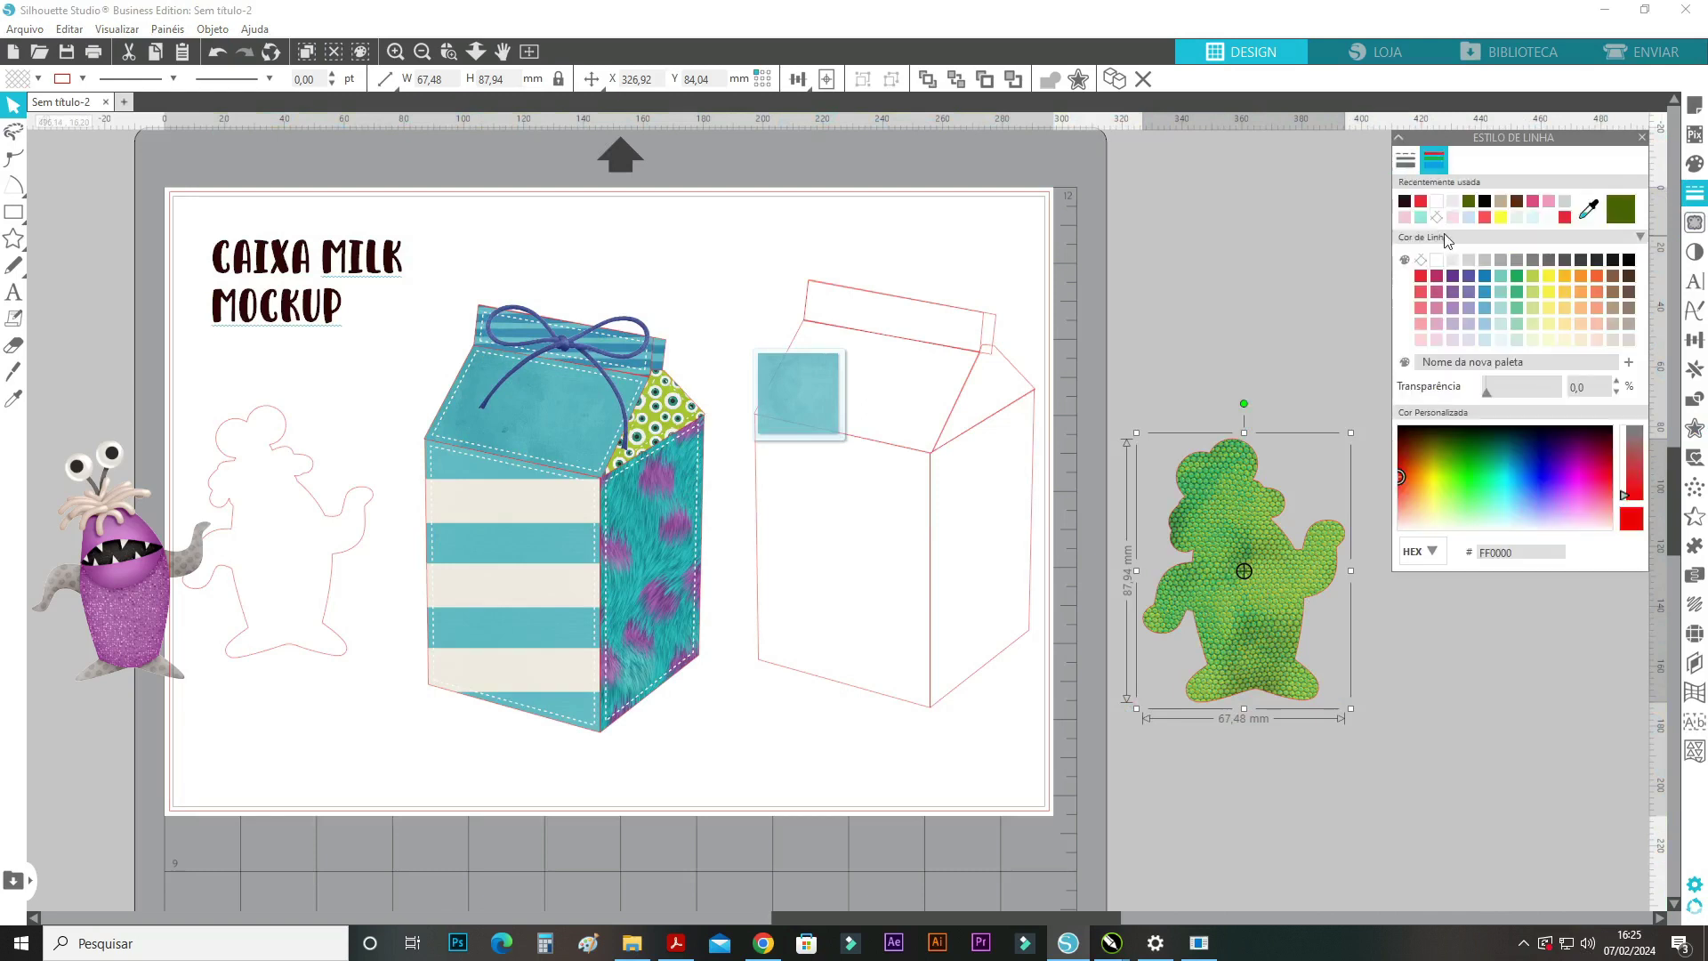
{"action": "left_click", "coordinate": [1407, 163]}
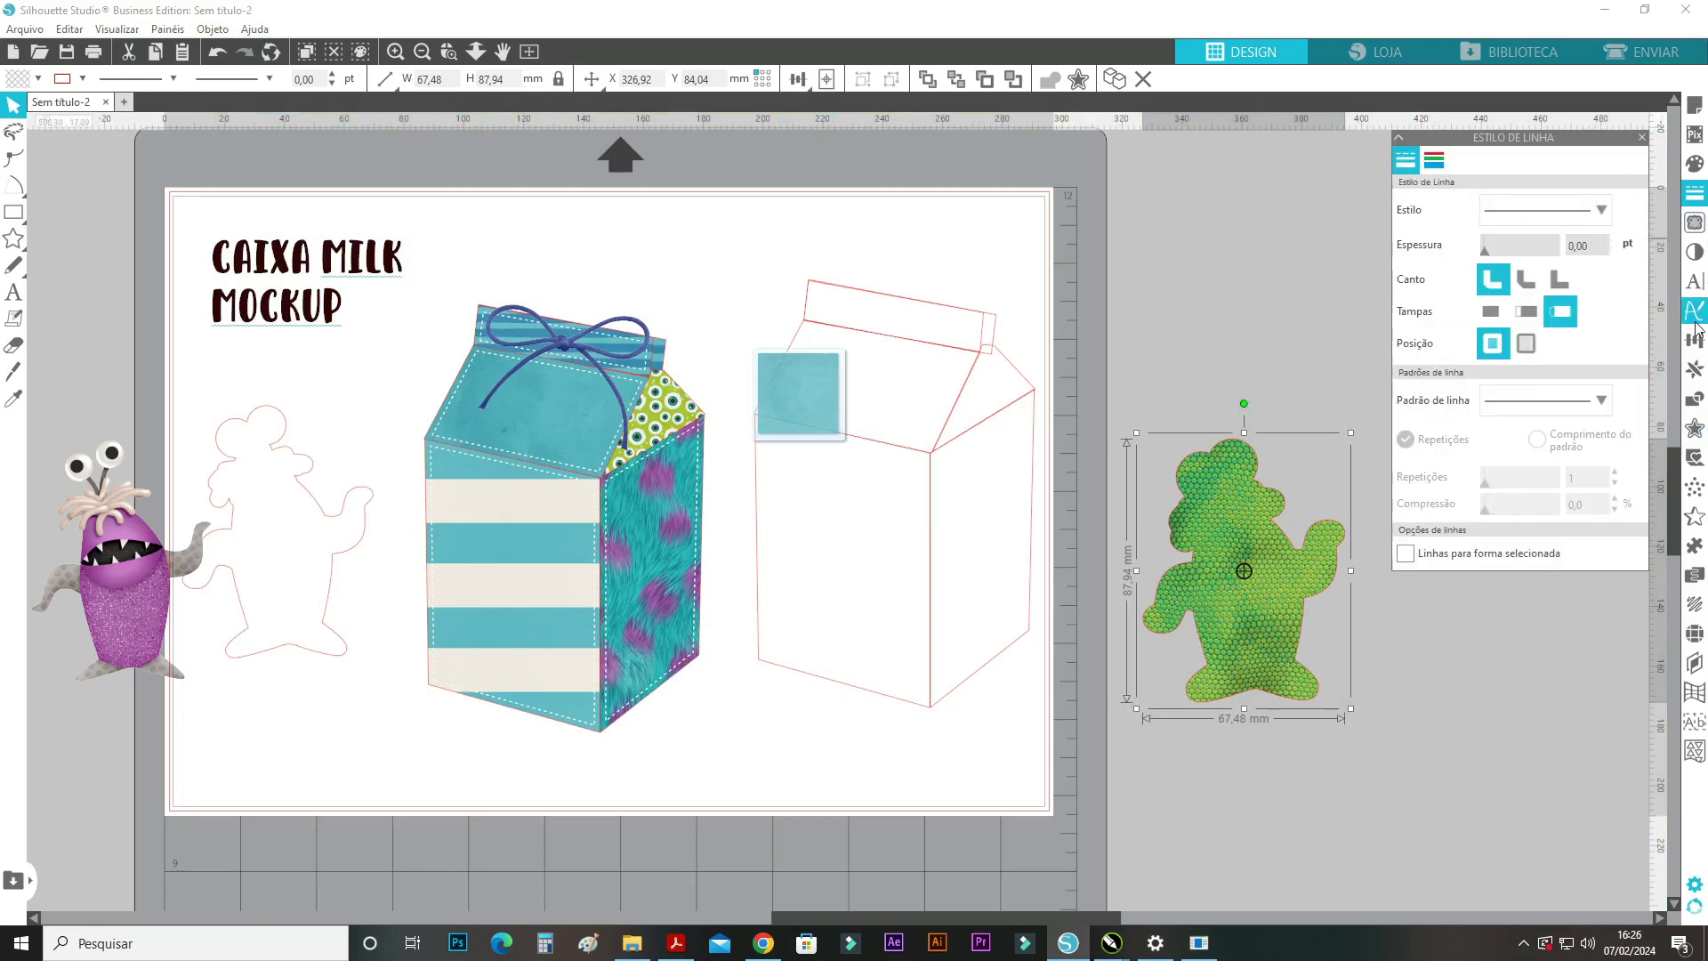
{"action": "left_click", "coordinate": [1695, 429]}
{"action": "left_click", "coordinate": [1595, 188]}
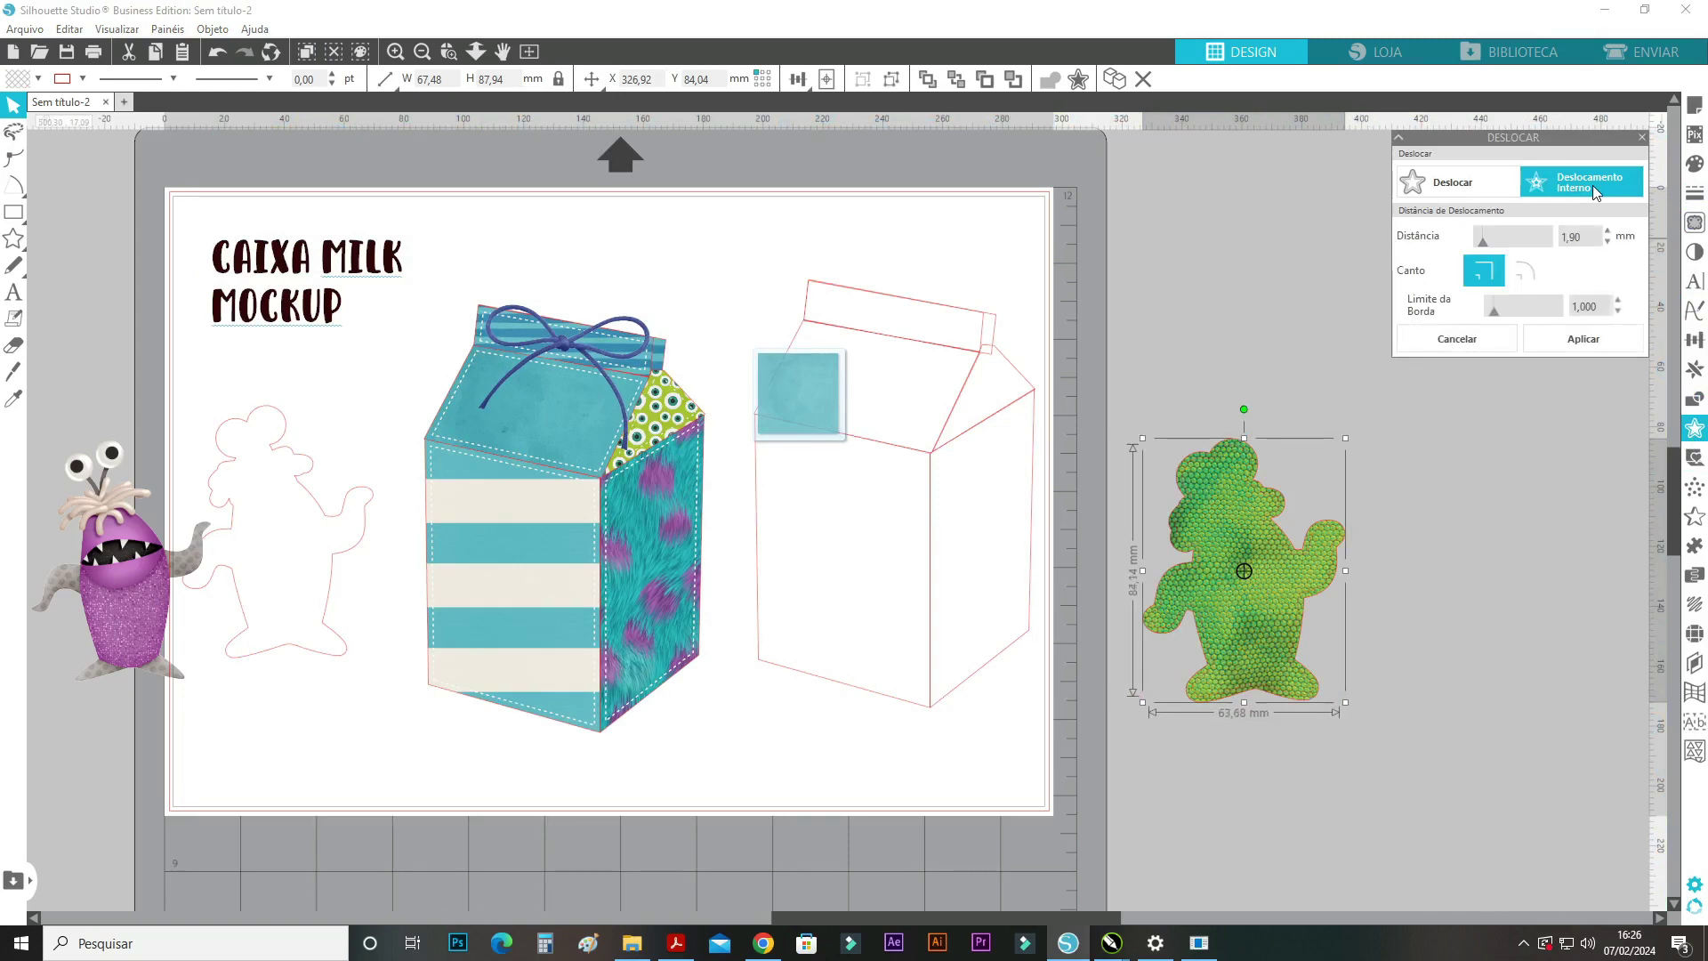
Style the green silhouette's inner offset as a white dashed 1.00 pt line and deselect it.
{"action": "left_click", "coordinate": [1695, 192]}
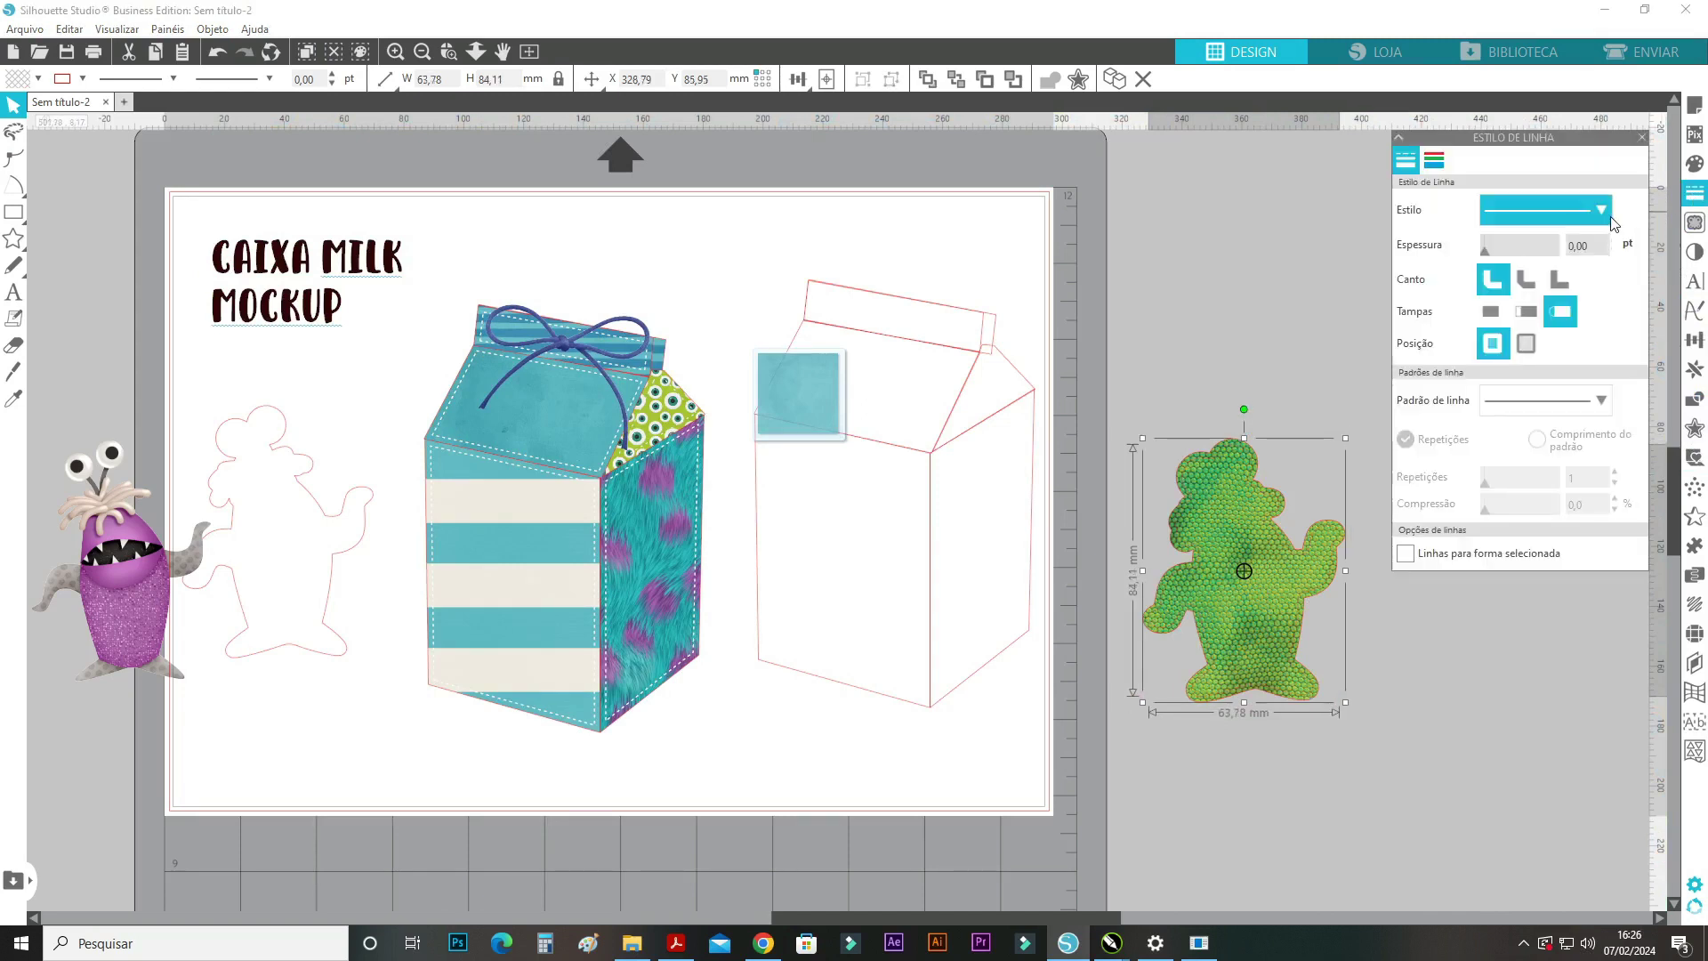
{"action": "left_click_drag", "start_coordinate": [1486, 253], "coordinate": [1487, 254]}
{"action": "left_click", "coordinate": [1434, 160]}
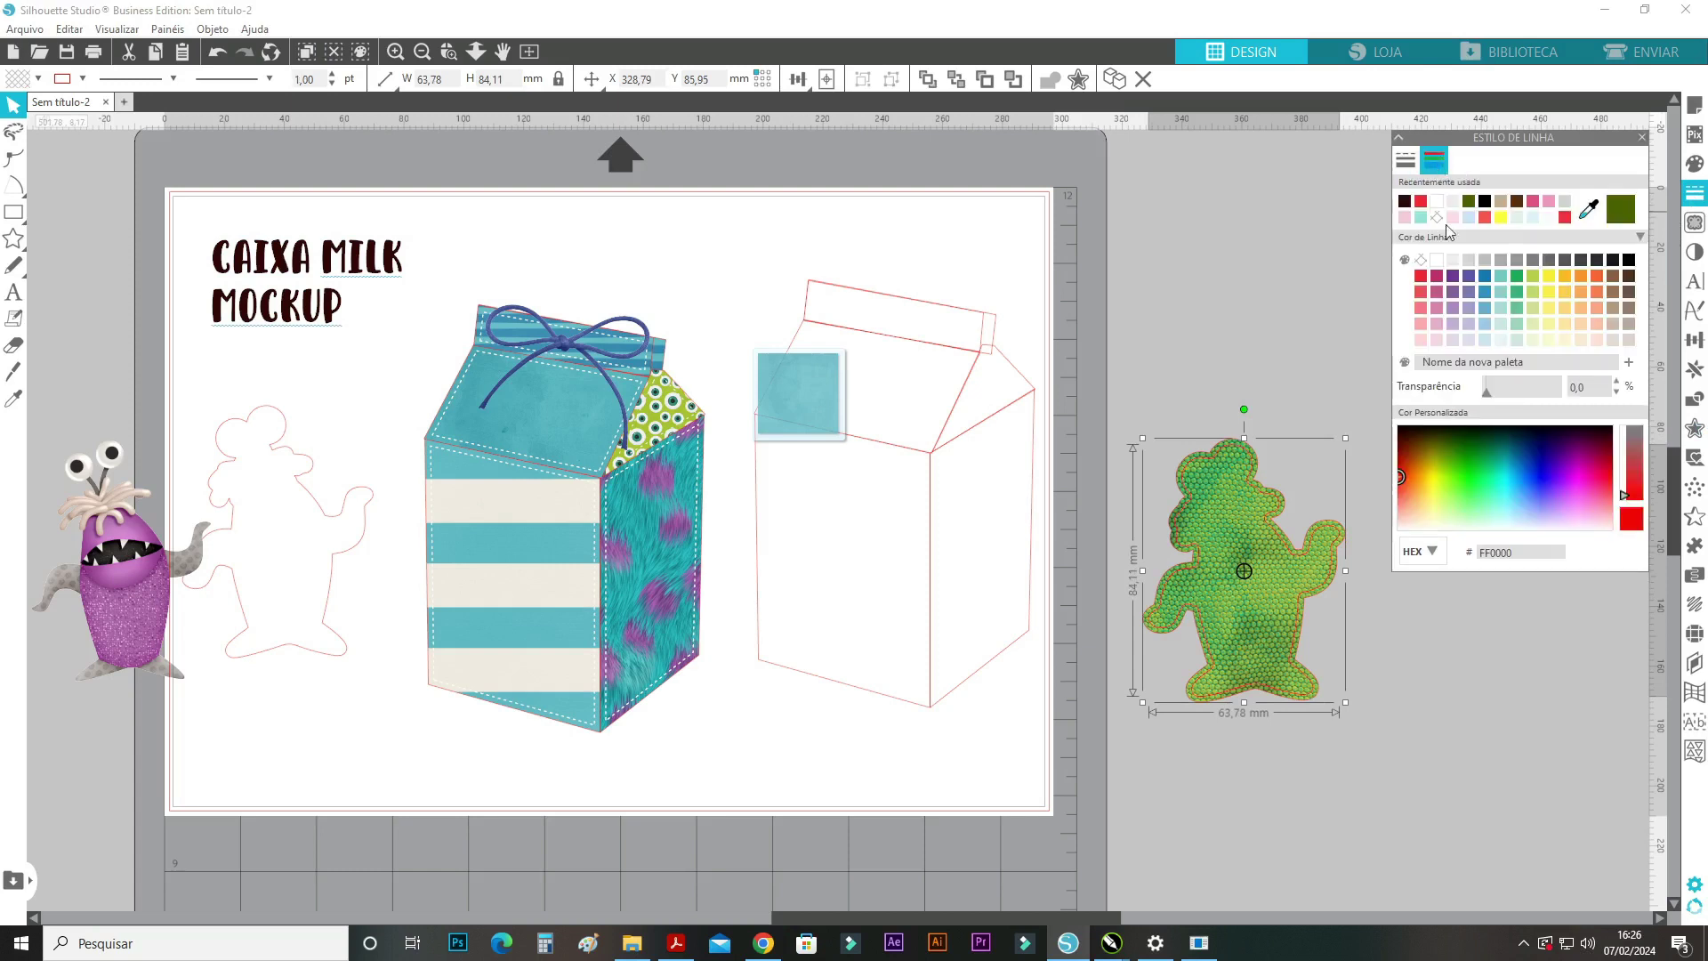
{"action": "left_click", "coordinate": [1439, 264]}
{"action": "left_click", "coordinate": [1192, 409]}
Group the green monster silhouette with its white stitched border.
{"action": "left_click", "coordinate": [1210, 499]}
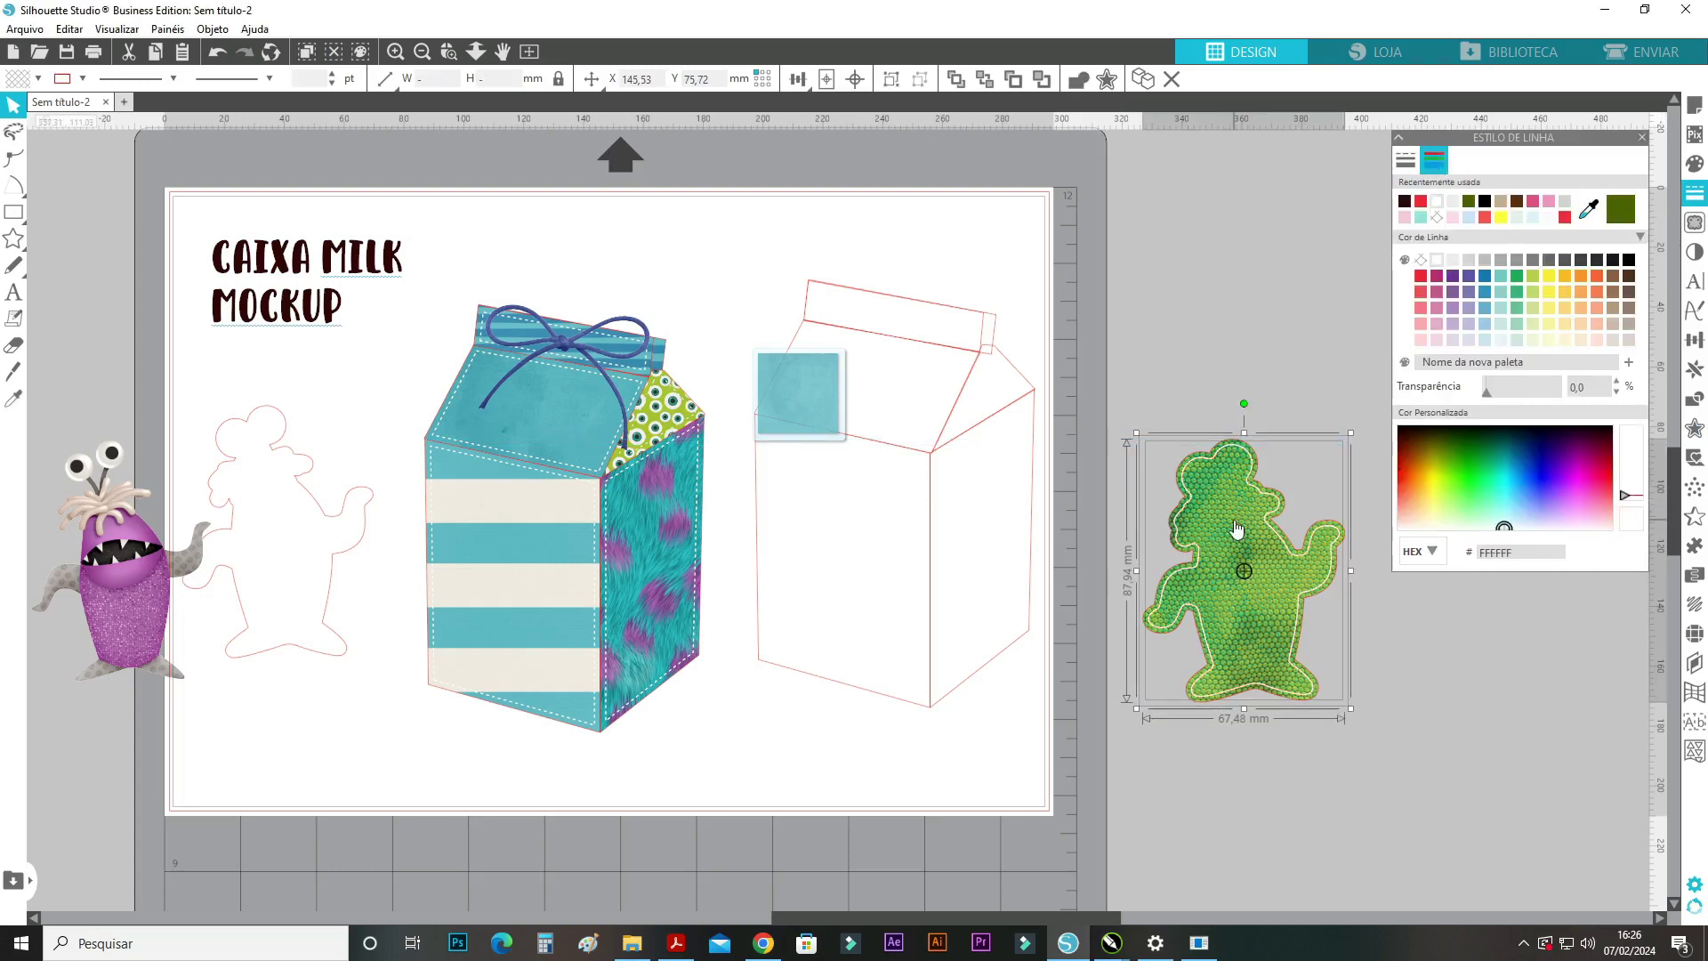
{"action": "right_click", "coordinate": [1238, 533]}
{"action": "left_click", "coordinate": [1299, 338]}
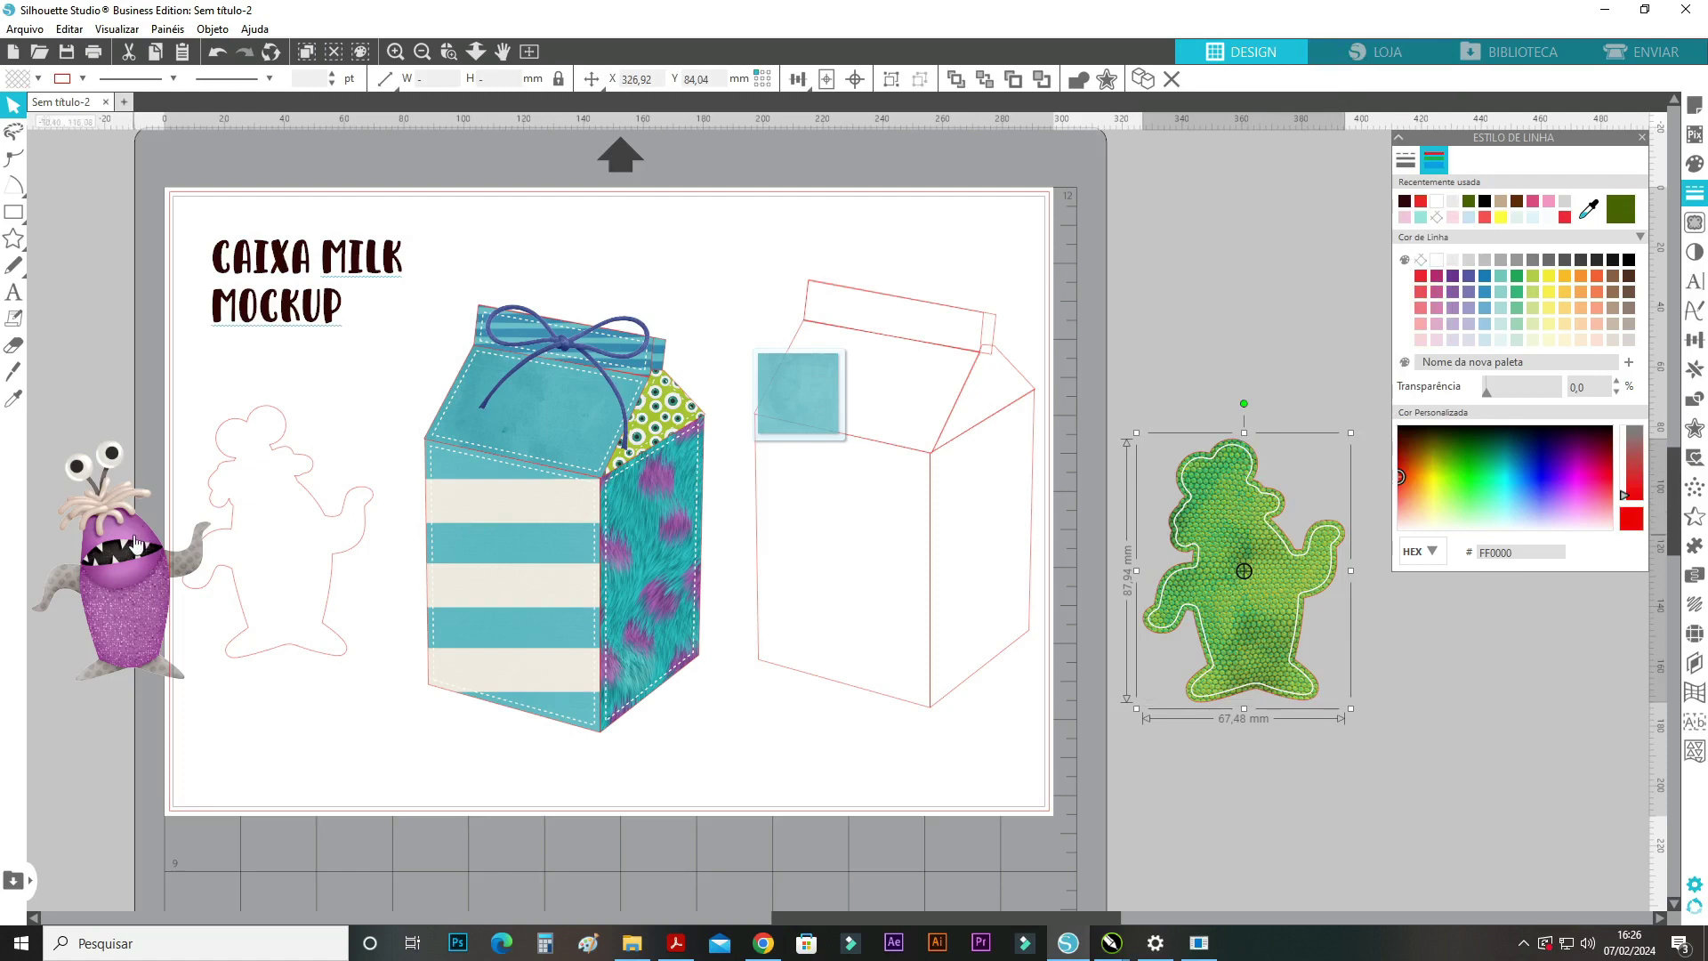
Make the smaller monster outline's line transparent and fill the shape with white.
{"action": "left_click", "coordinate": [299, 458]}
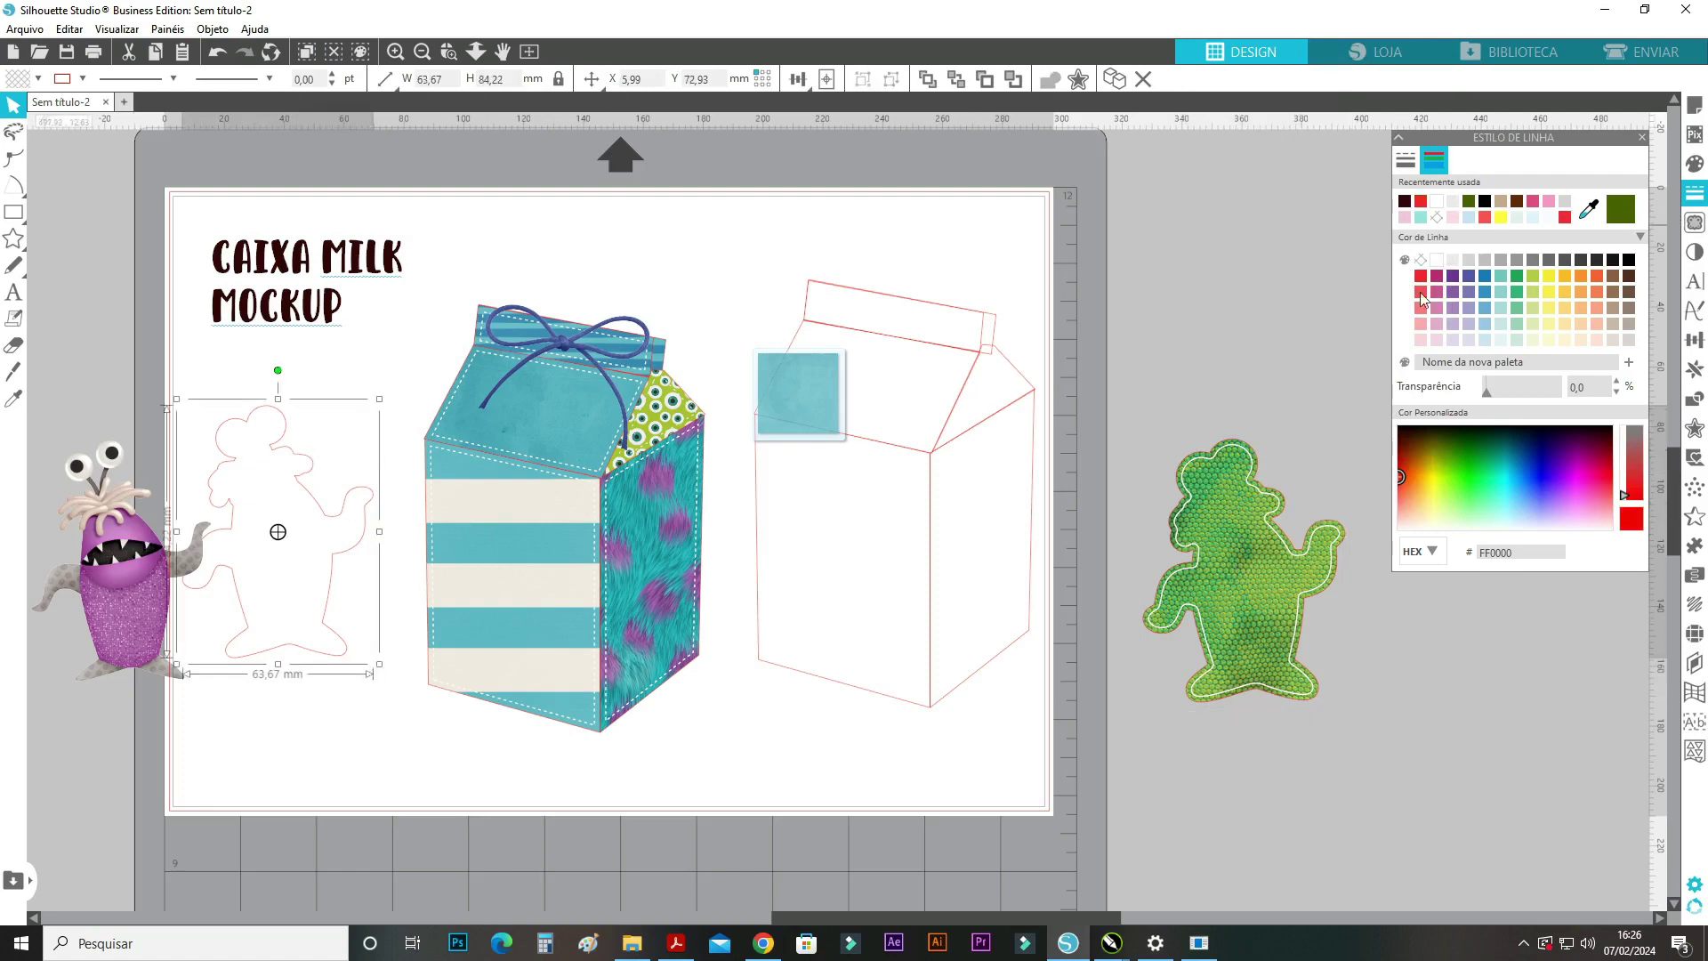
{"action": "left_click", "coordinate": [1421, 264]}
{"action": "left_click", "coordinate": [1695, 163]}
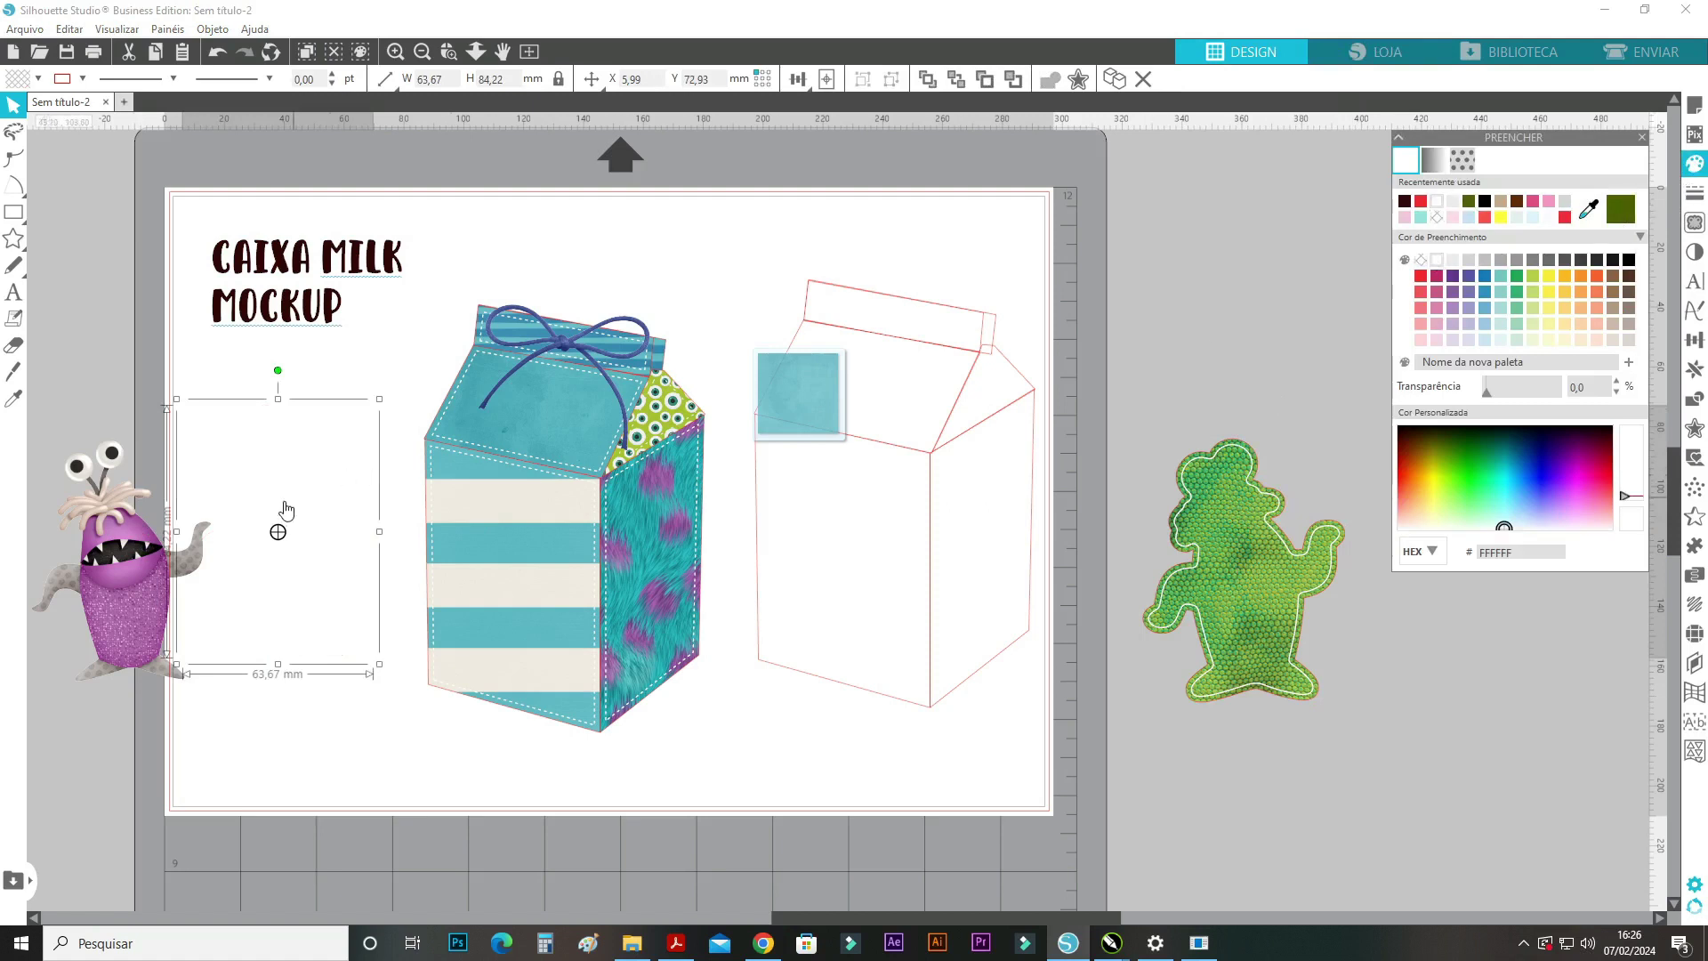
Centre the purple monster image and the white silhouette on each other and group them.
{"action": "left_click", "coordinate": [105, 516], "text": "shift"}
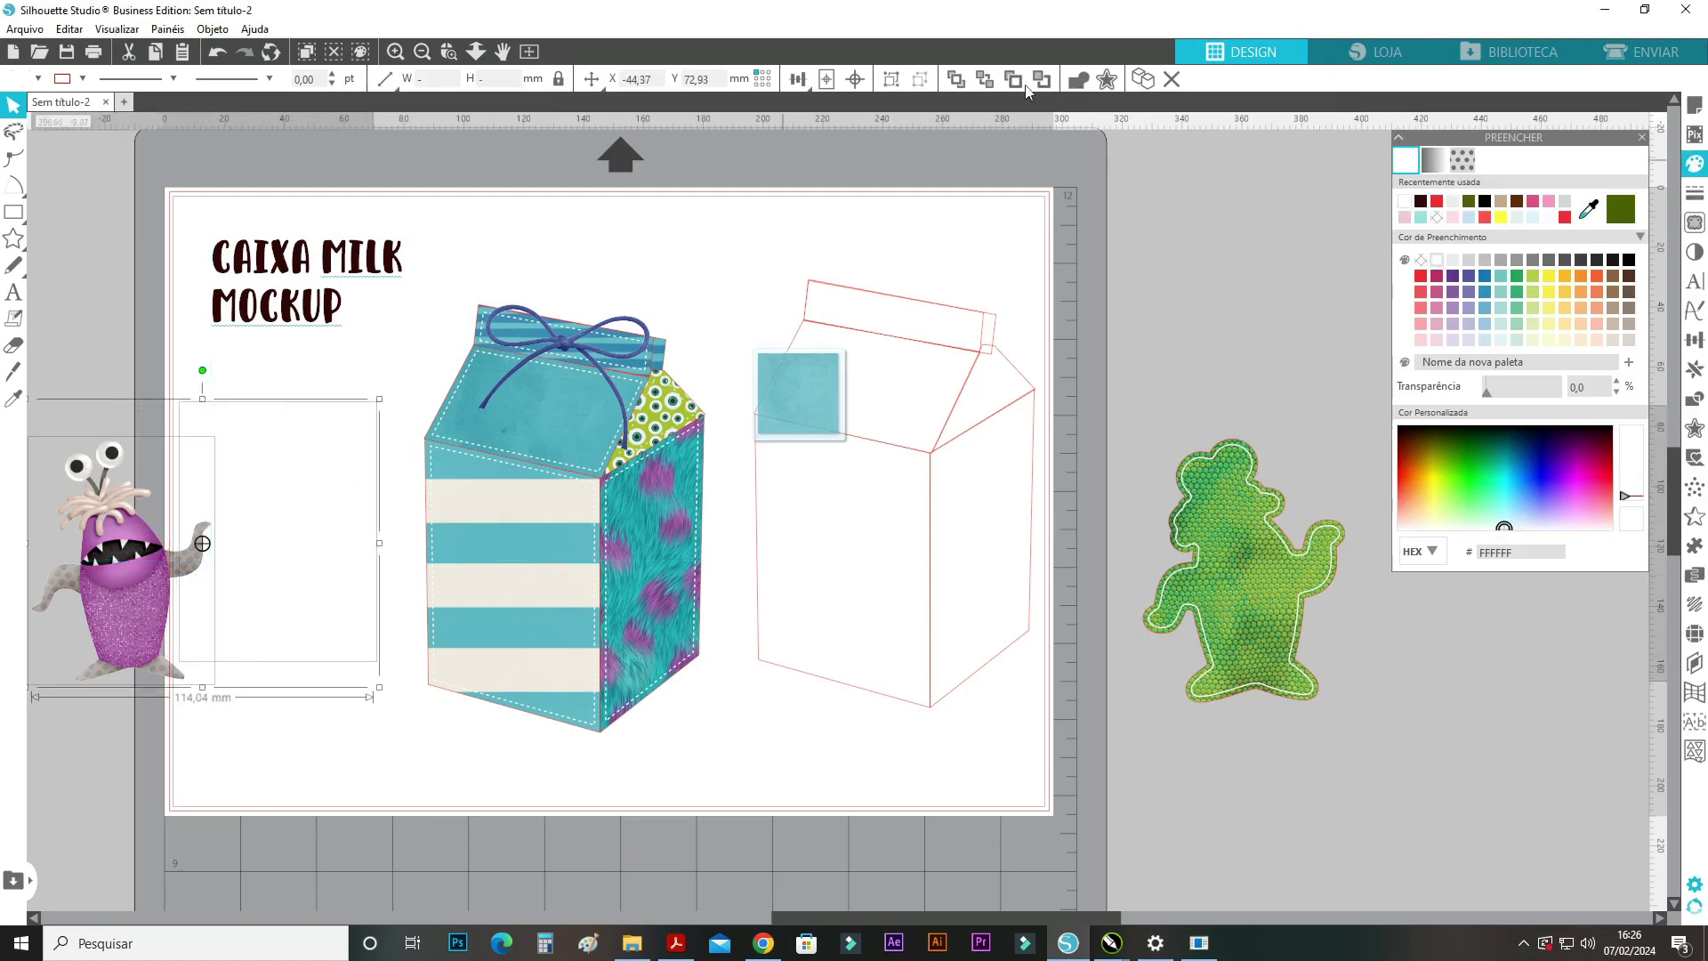
{"action": "left_click", "coordinate": [856, 80]}
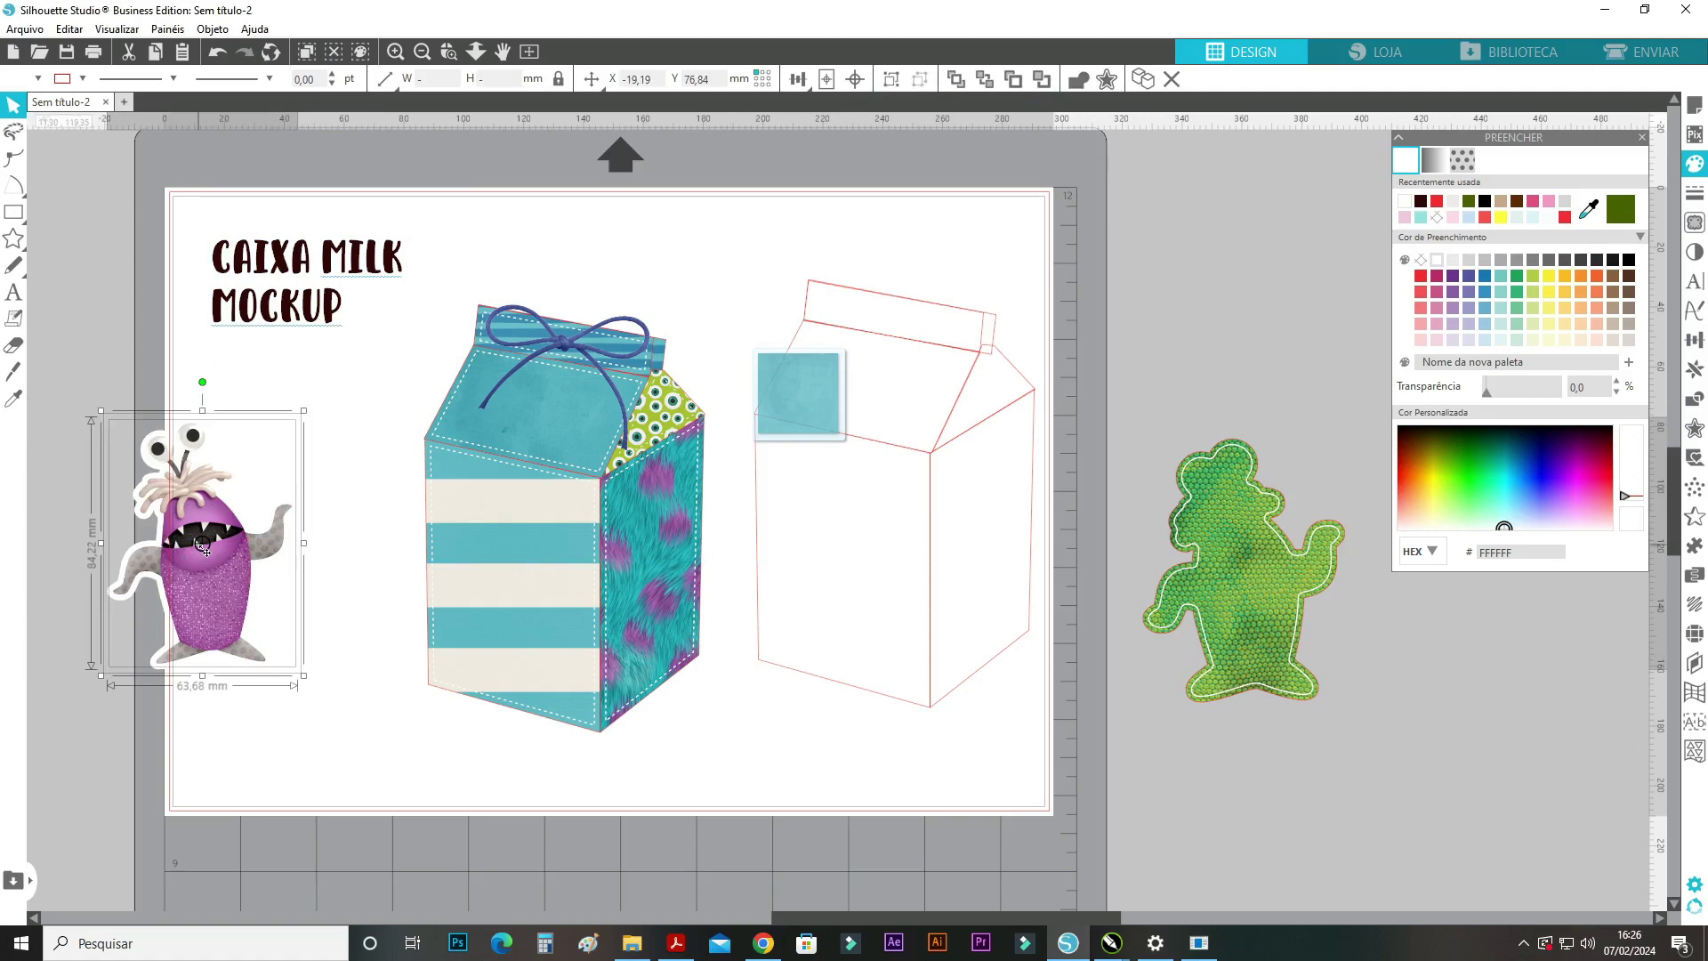
{"action": "right_click", "coordinate": [203, 547]}
{"action": "left_click", "coordinate": [258, 342]}
Place the green stitched silhouette on the left box's striped face and layer the white-bordered purple monster in front of it.
{"action": "left_click", "coordinate": [1249, 605]}
{"action": "left_click_drag", "start_coordinate": [1249, 605], "coordinate": [514, 607]}
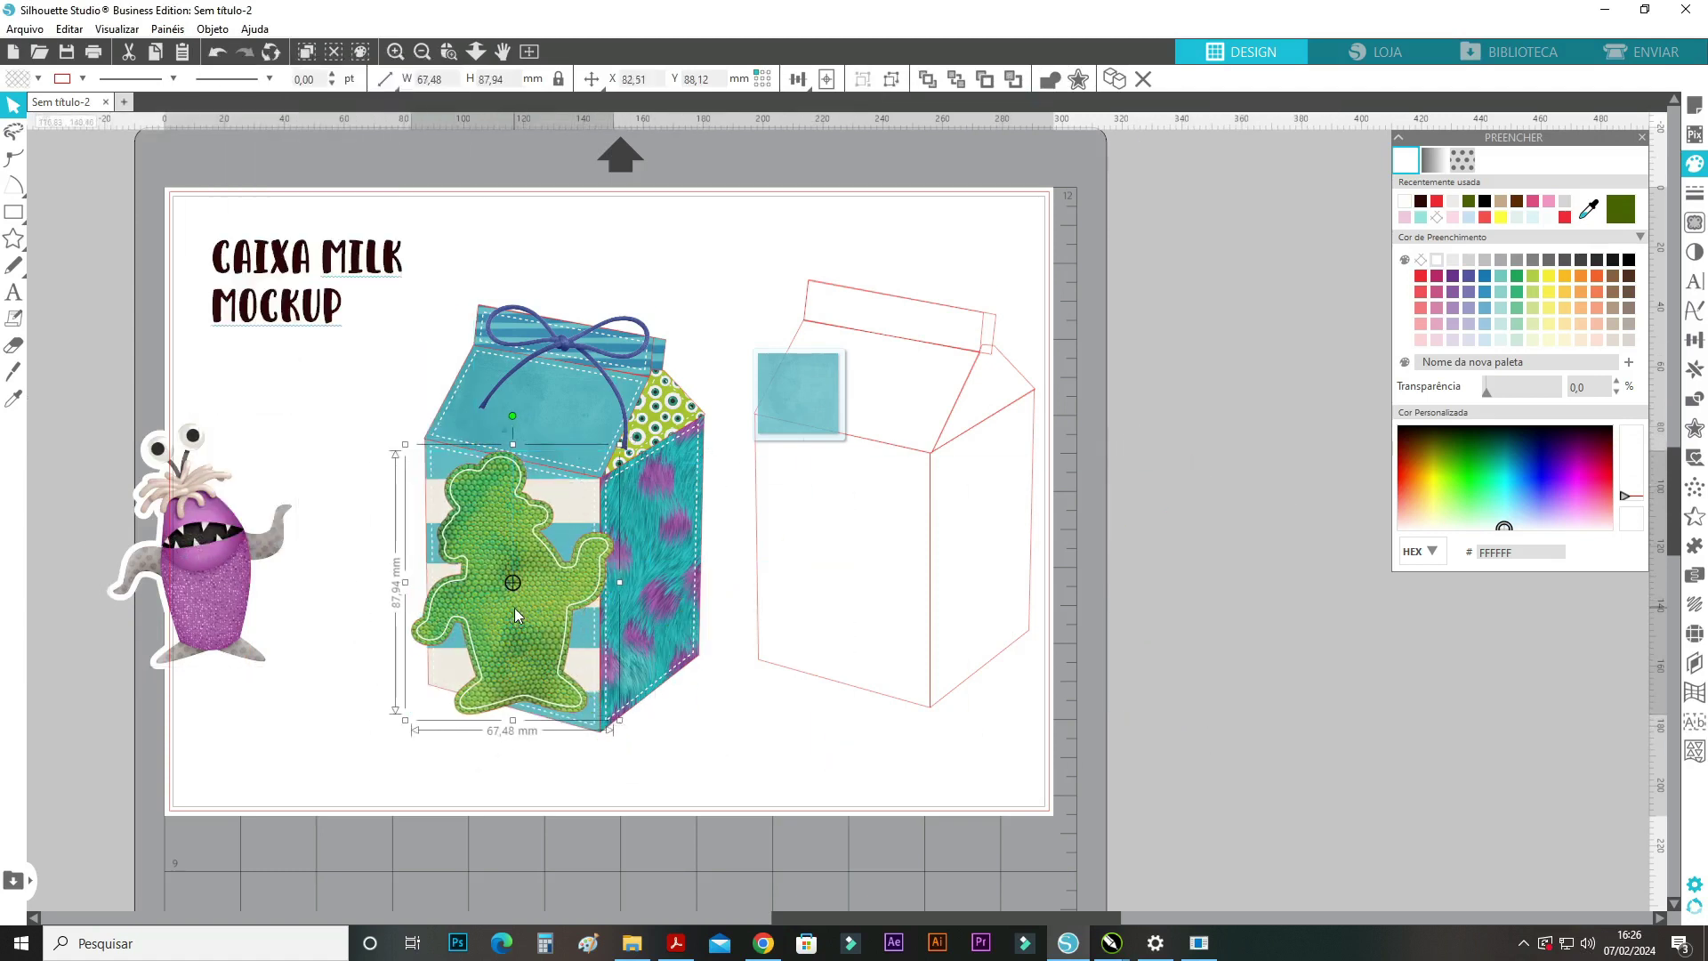
{"action": "left_click", "coordinate": [167, 547]}
{"action": "right_click", "coordinate": [194, 567]}
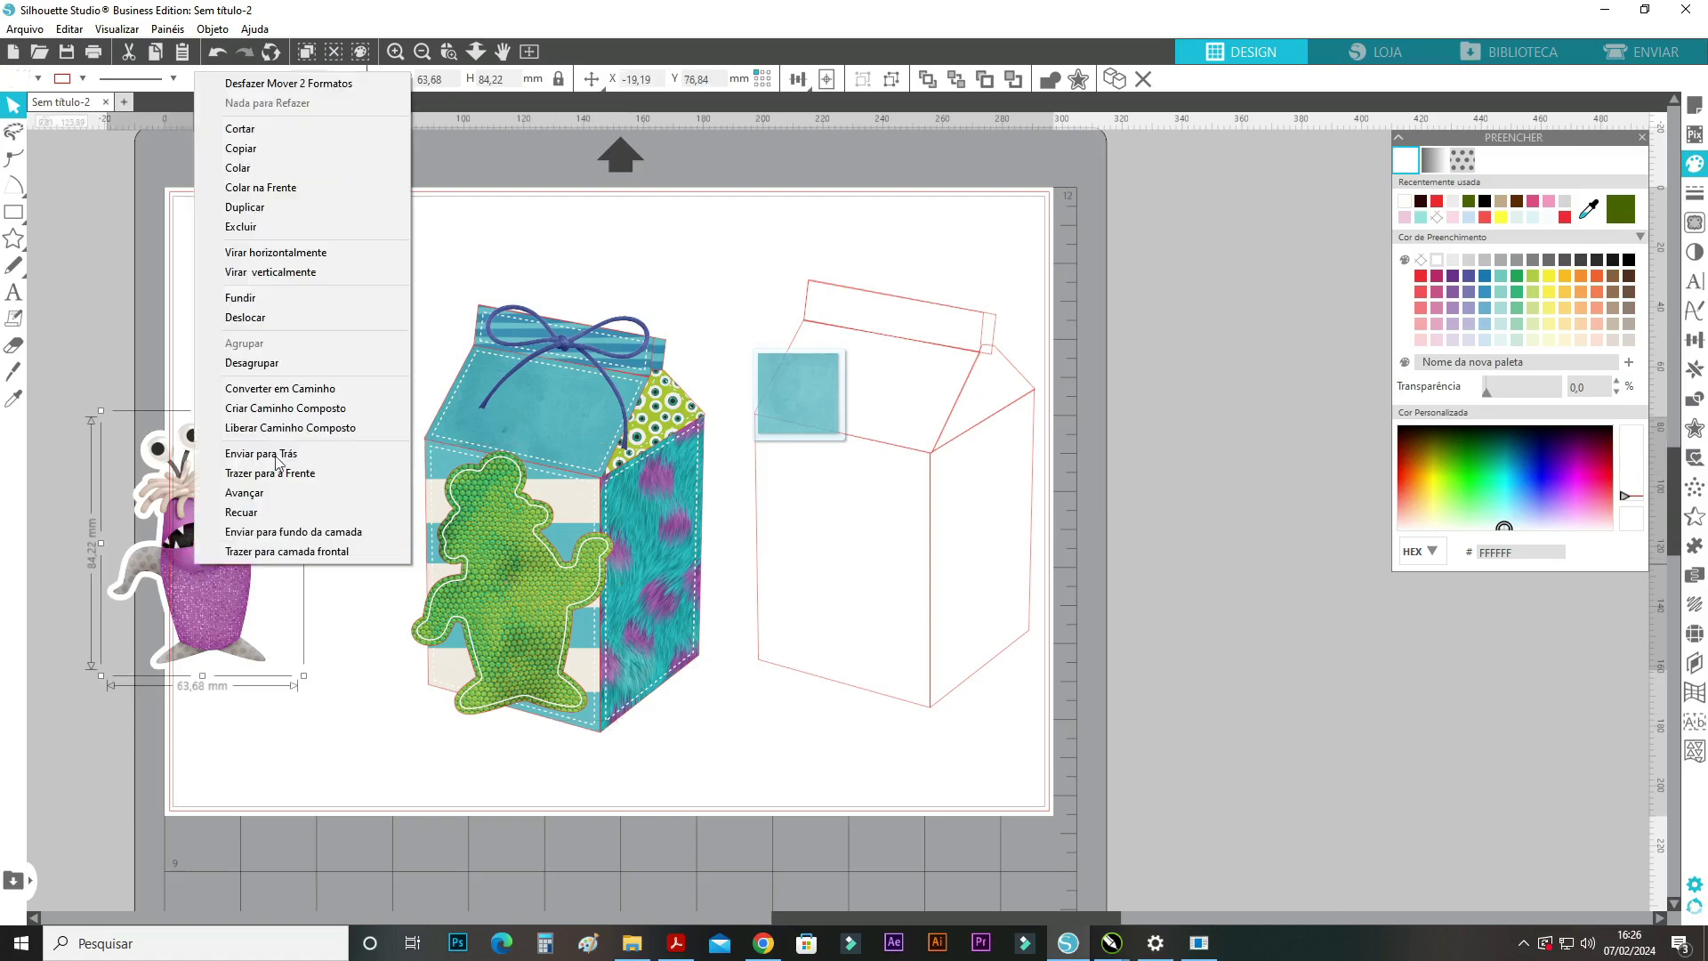
{"action": "left_click", "coordinate": [267, 472]}
{"action": "left_click_drag", "start_coordinate": [216, 597], "coordinate": [519, 634]}
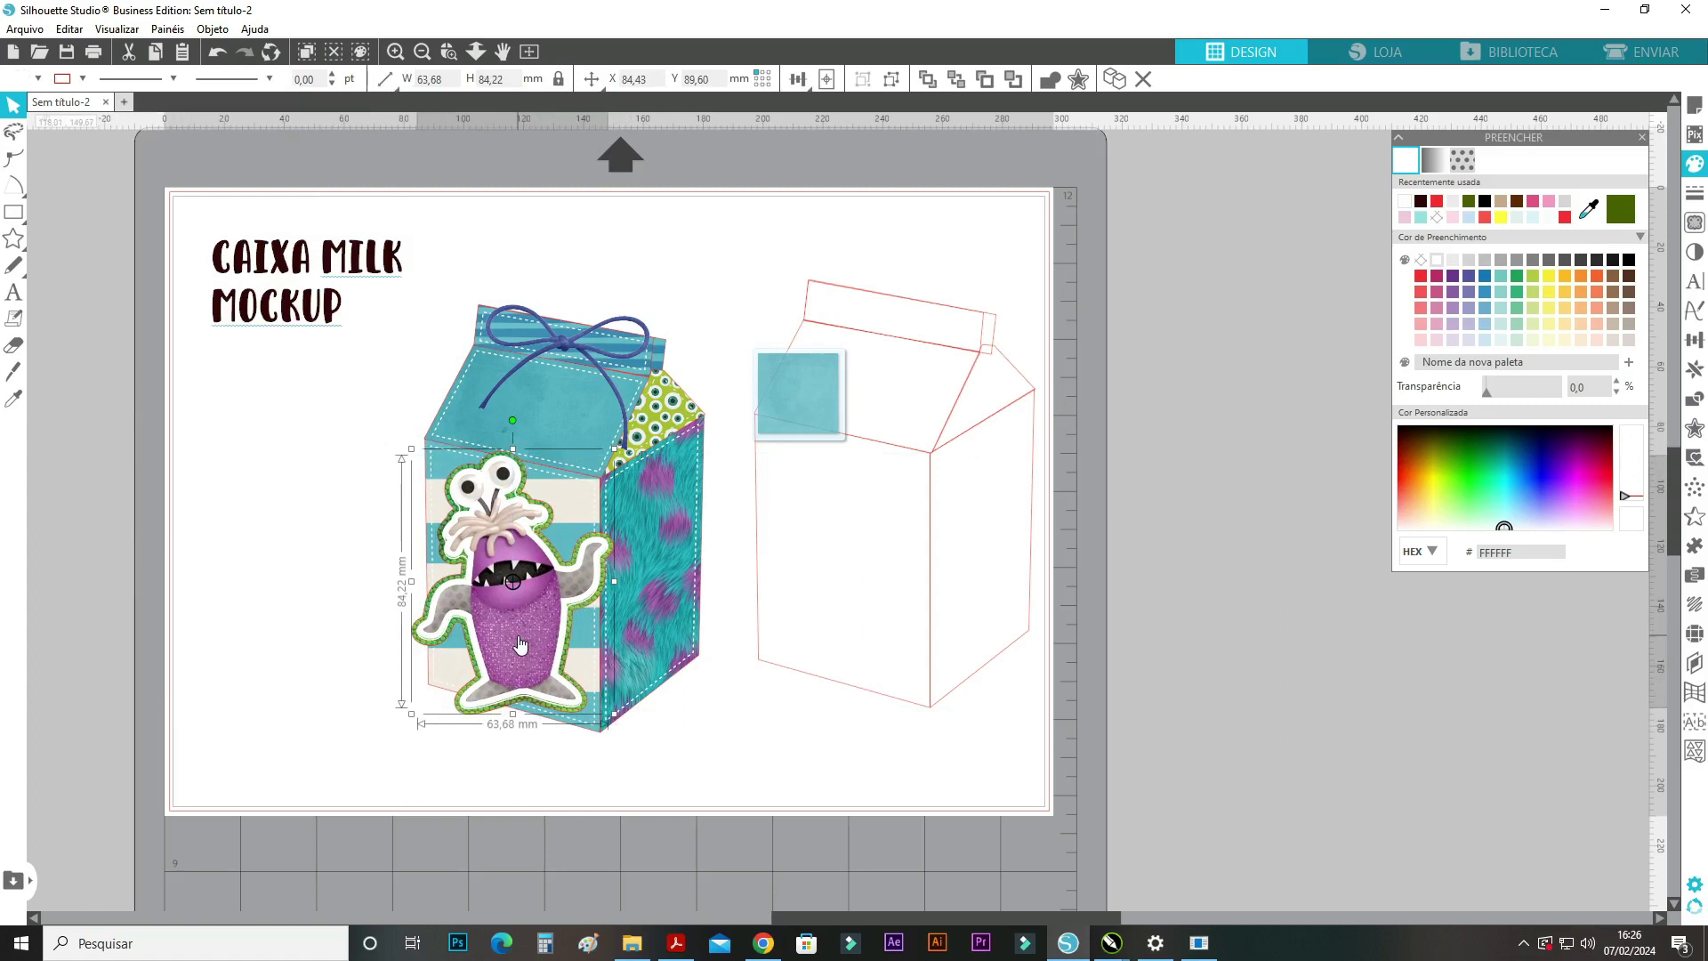
Bring the flergs-BIM-monstermash-title2 image from the kit's ashawflergs-BIM-monstermash-ep folder in File Explorer onto the Silhouette Studio page.
{"action": "left_click", "coordinate": [632, 943]}
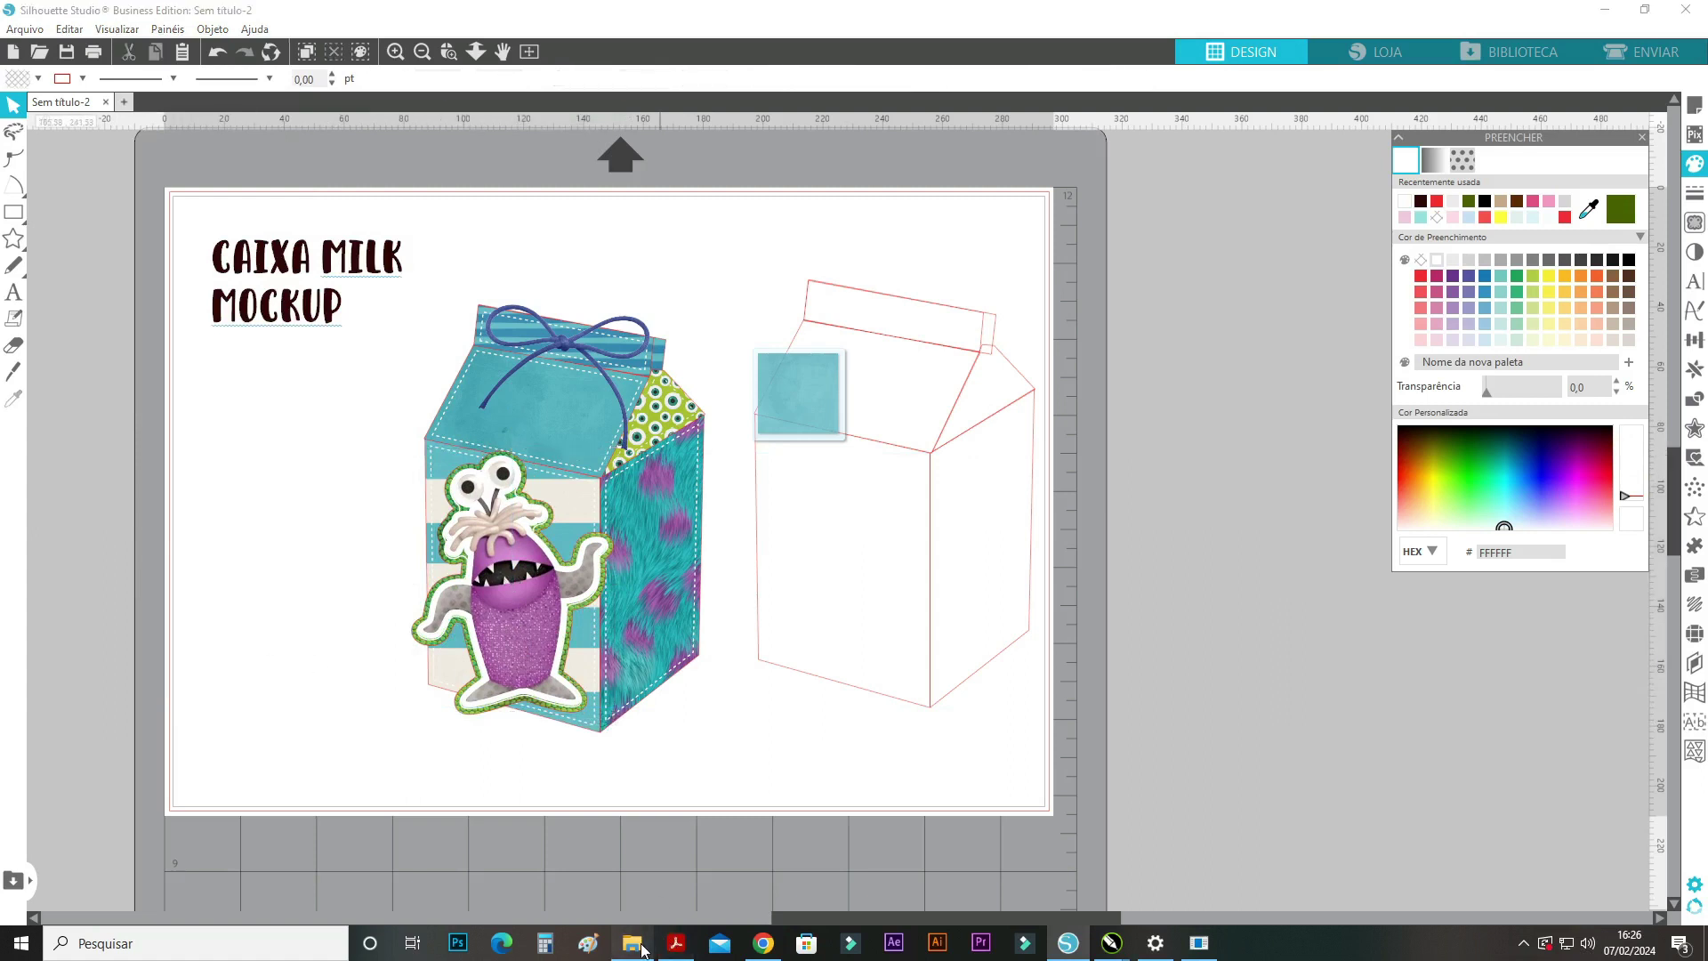
{"action": "left_click", "coordinate": [16, 145]}
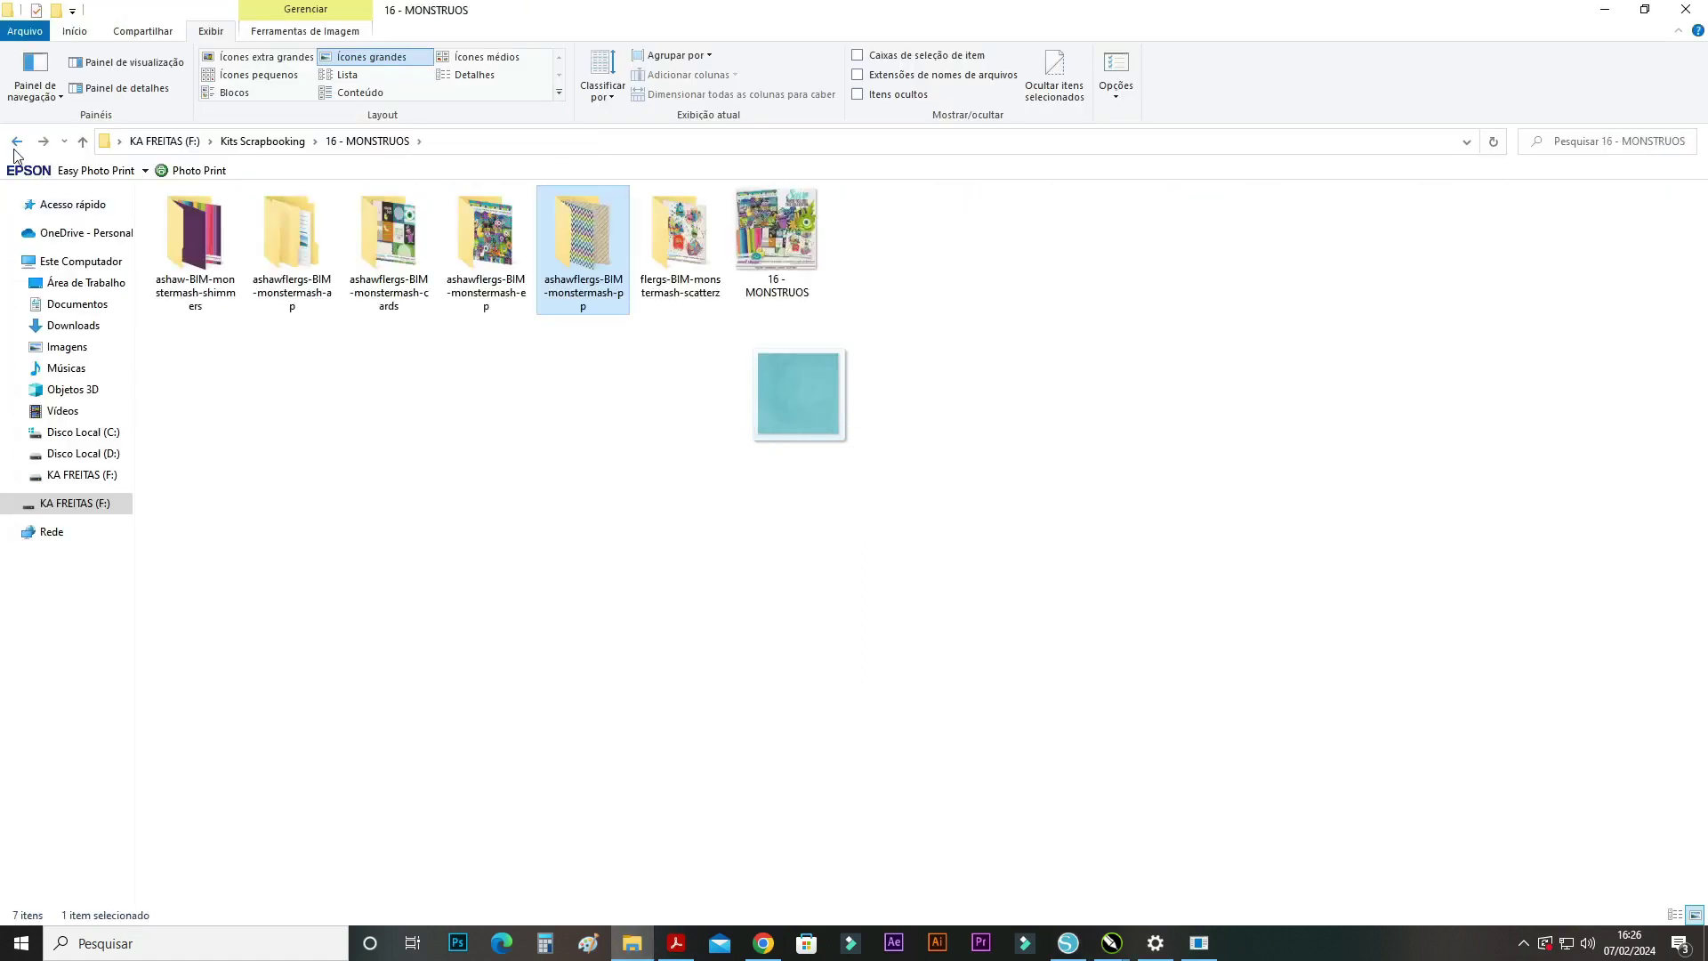
{"action": "double_click", "coordinate": [485, 266]}
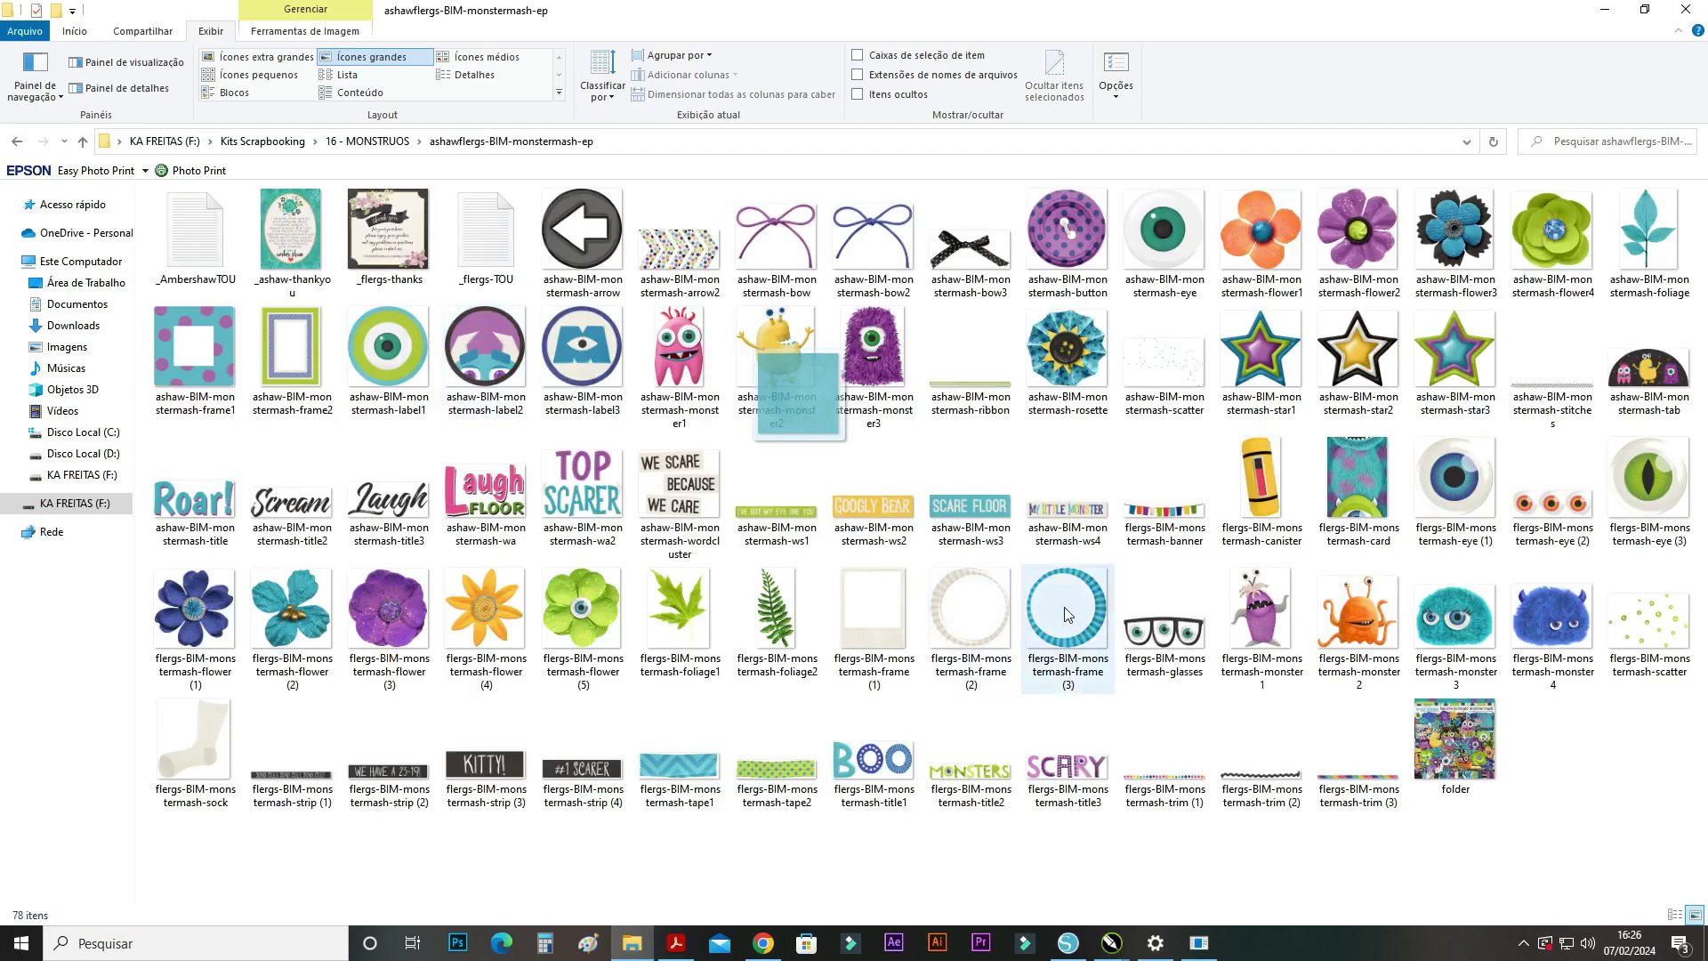
{"action": "left_click_drag", "start_coordinate": [979, 782], "coordinate": [853, 780]}
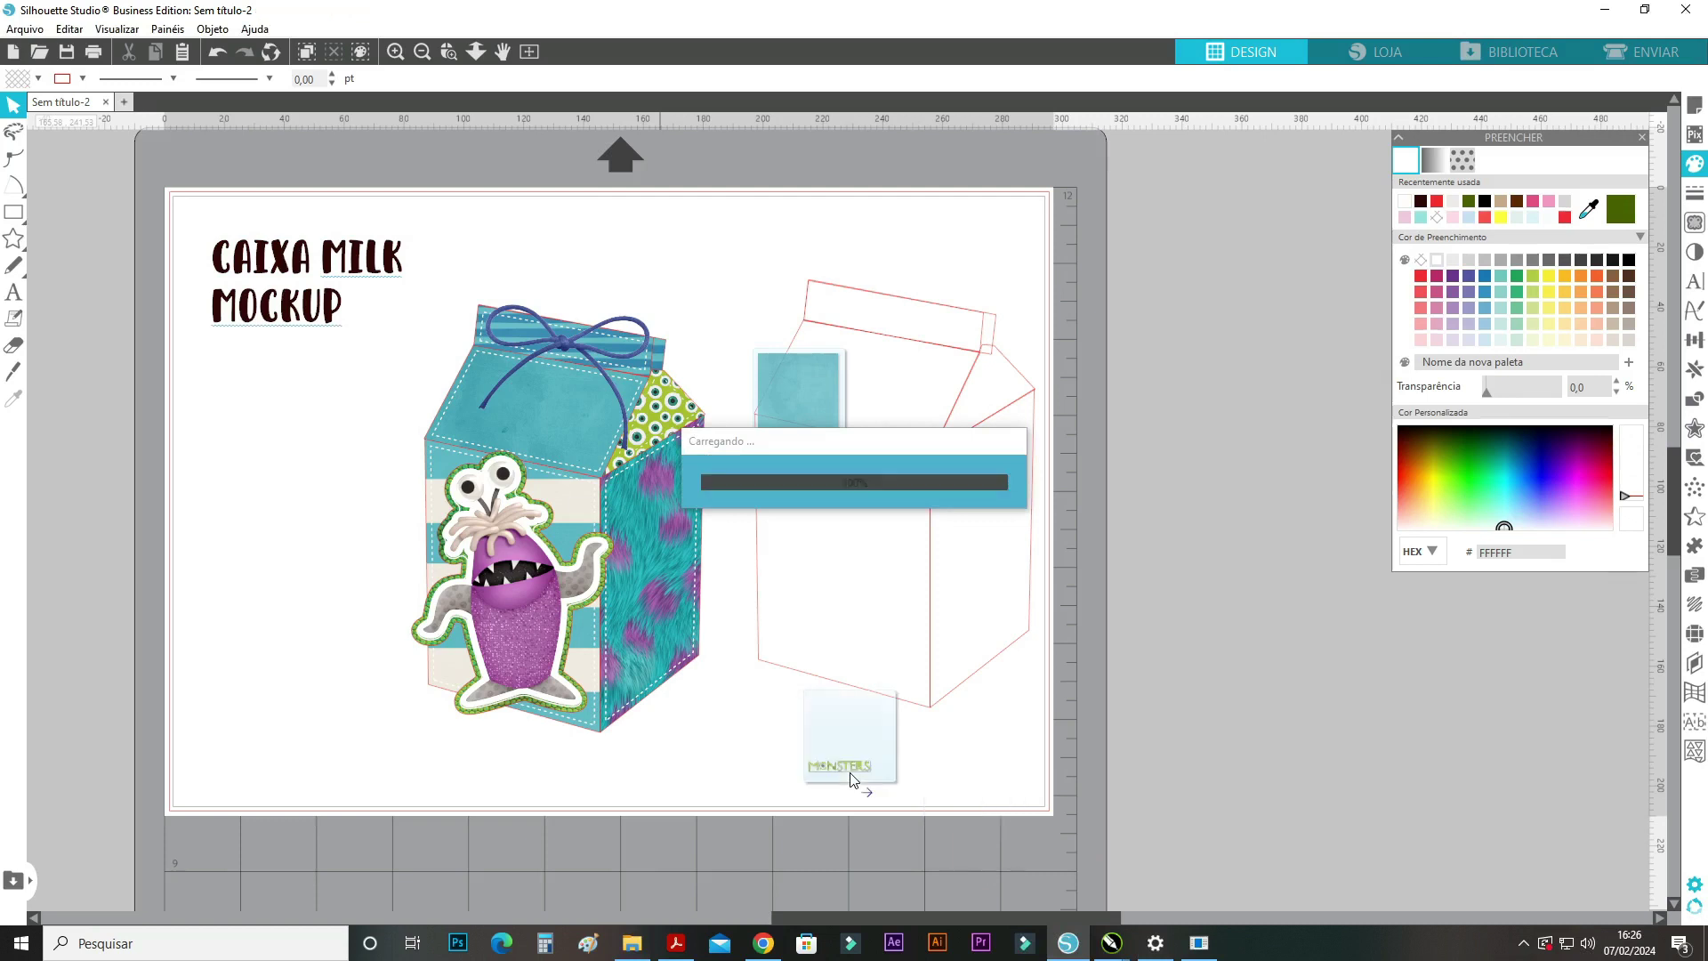
Undo the accidental removal of the MONSTERS title's image fill and make its outline transparent.
{"action": "left_click", "coordinate": [1420, 261]}
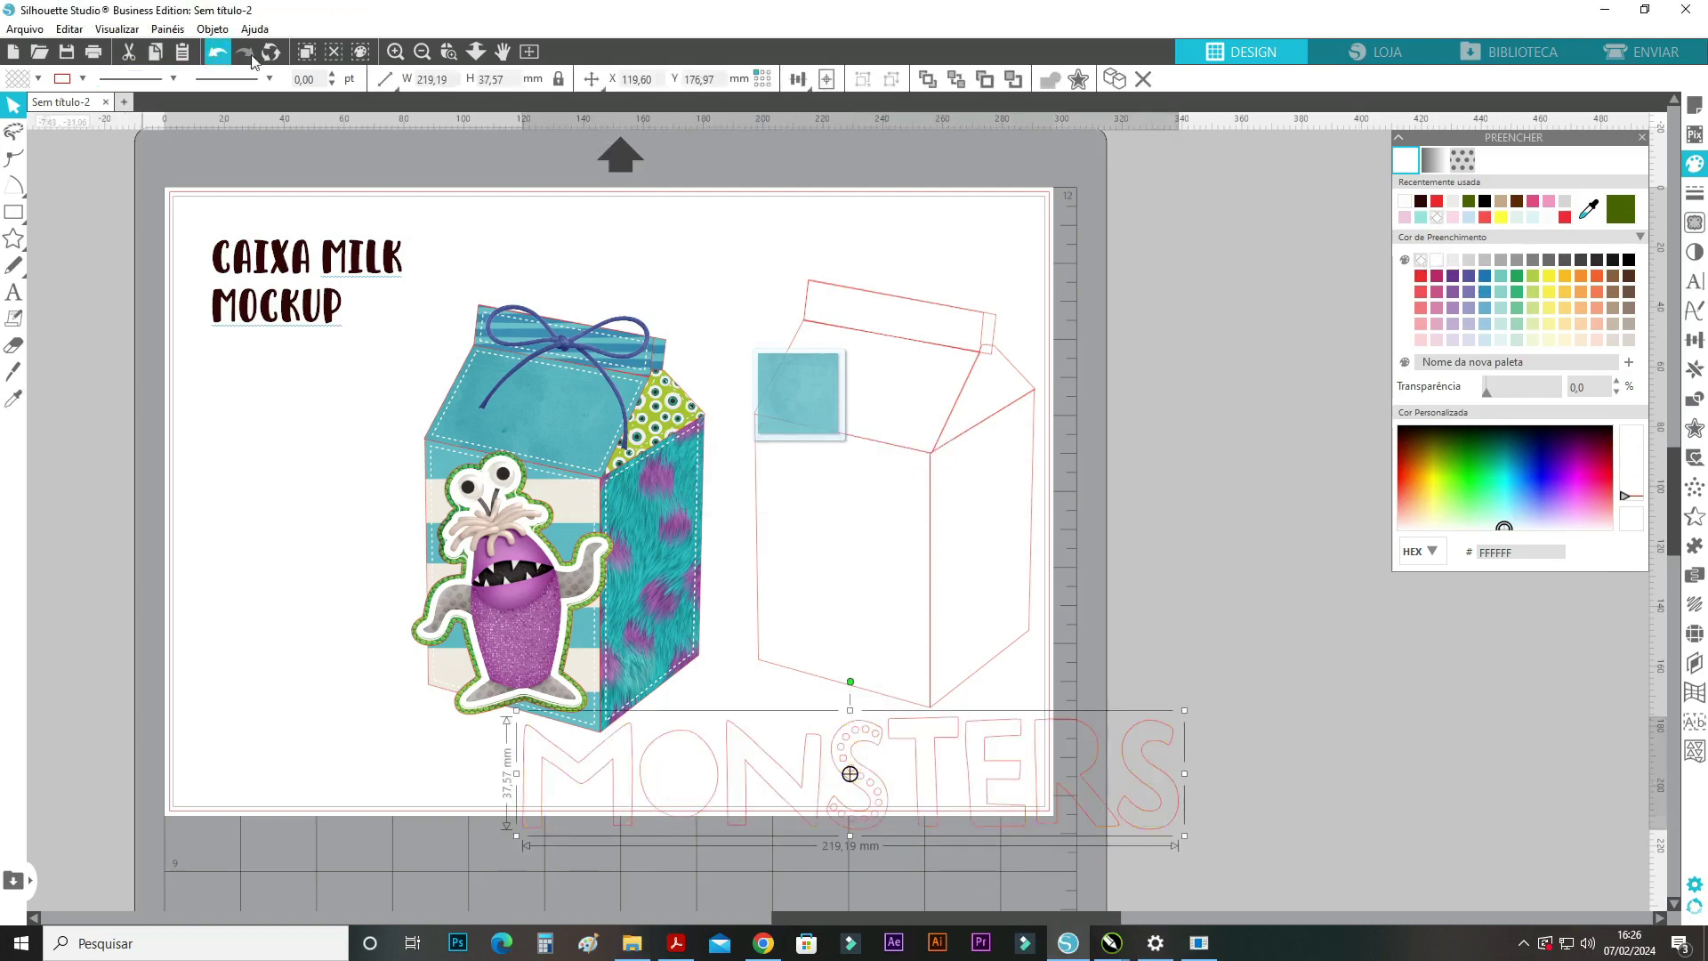
{"action": "left_click", "coordinate": [217, 51]}
{"action": "left_click", "coordinate": [1701, 194]}
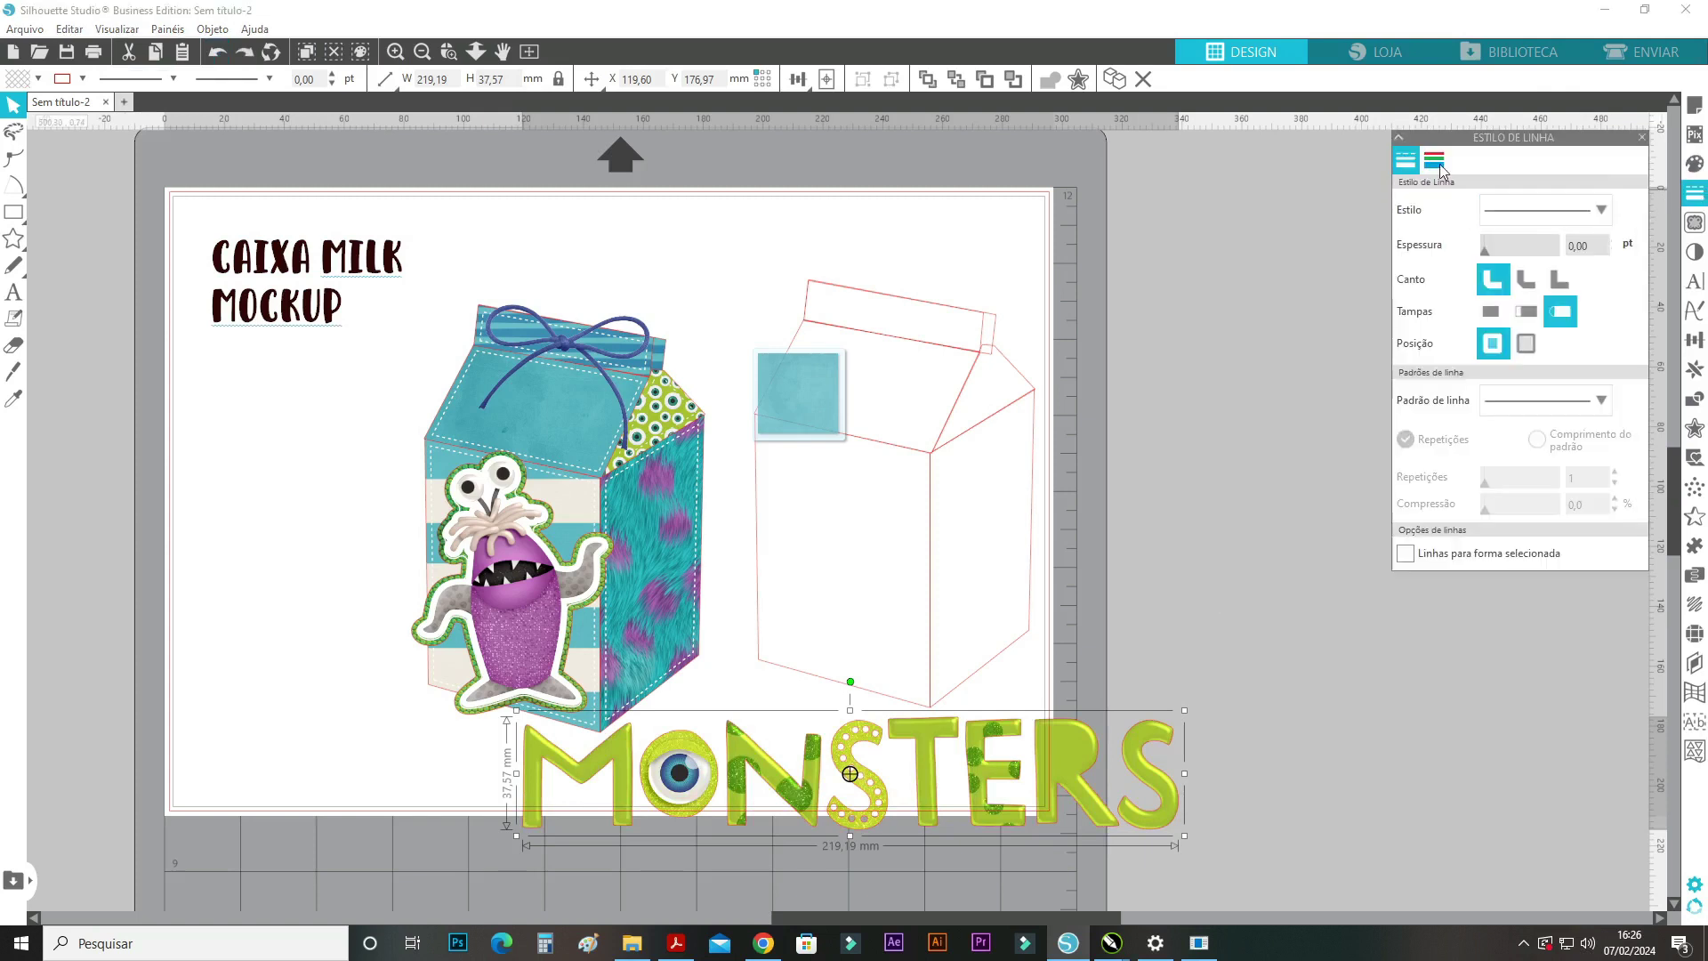
{"action": "left_click", "coordinate": [1421, 262]}
Shrink the MONSTERS title, place it on the box's teal roof face and tilt it to follow the slope.
{"action": "left_click_drag", "start_coordinate": [1184, 712], "coordinate": [579, 434]}
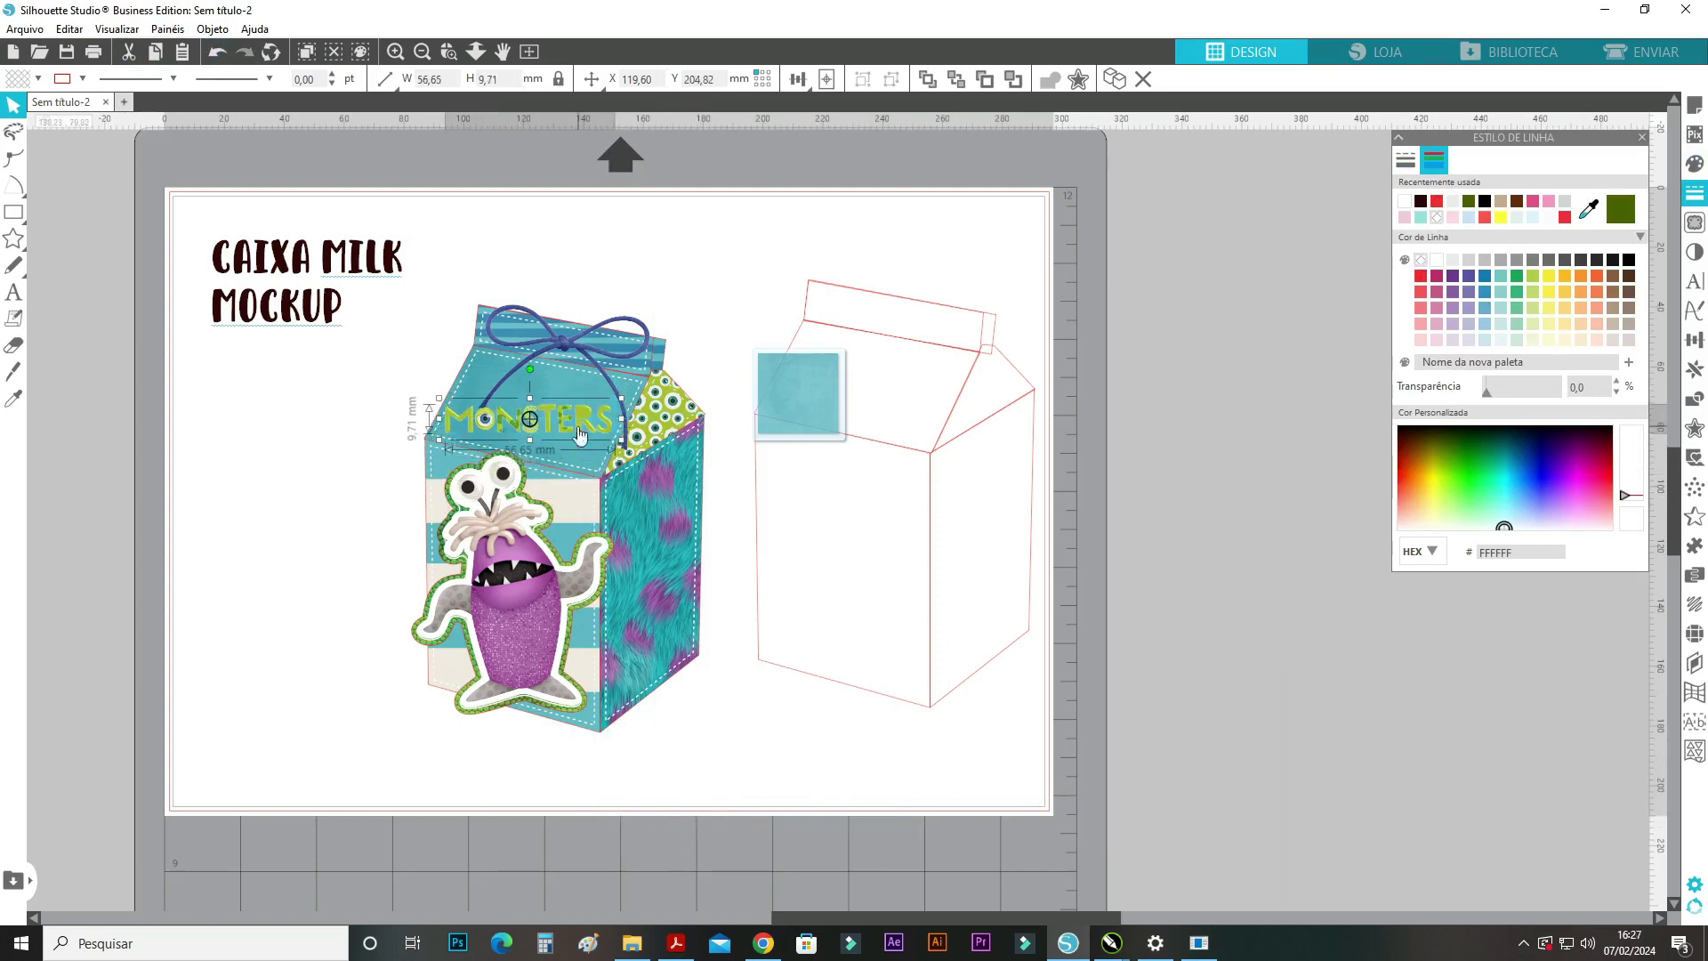
{"action": "left_click_drag", "start_coordinate": [532, 370], "coordinate": [558, 420]}
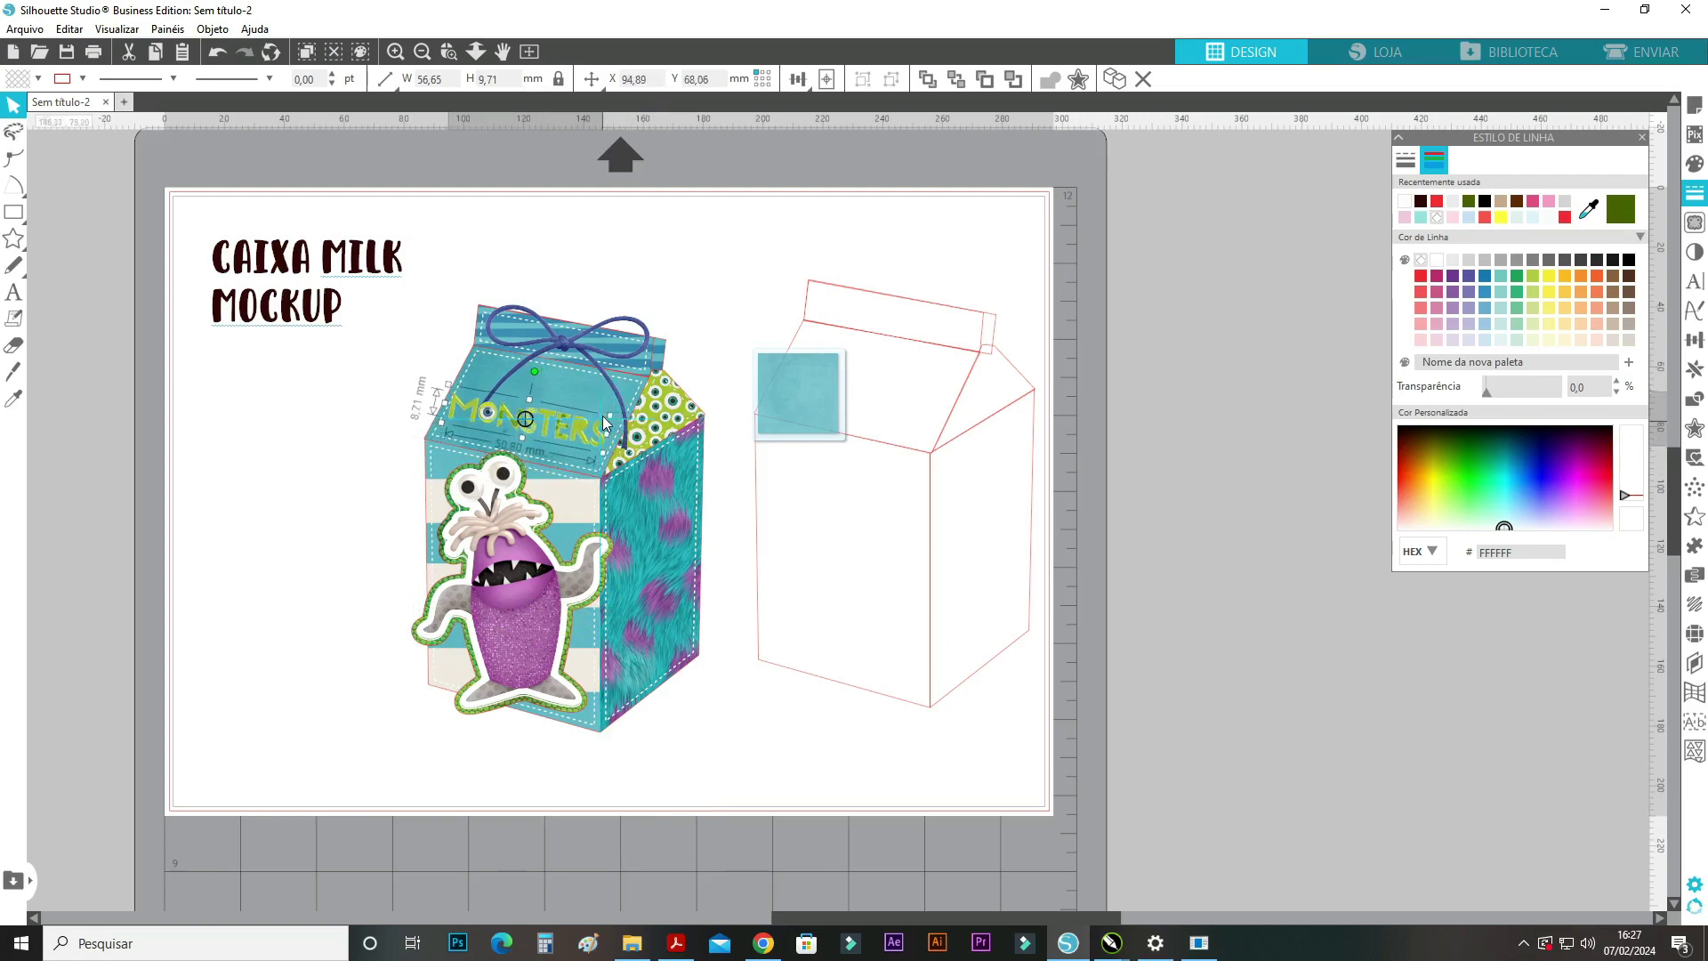
Bring in the kit's ashaw-BIM-monstermash-monster1 image, shrink it to about 27 x 45 mm and tilt it over the furry side face's outer edge.
{"action": "key", "text": "alt+Tab"}
{"action": "left_click_drag", "start_coordinate": [696, 352], "coordinate": [1011, 795]}
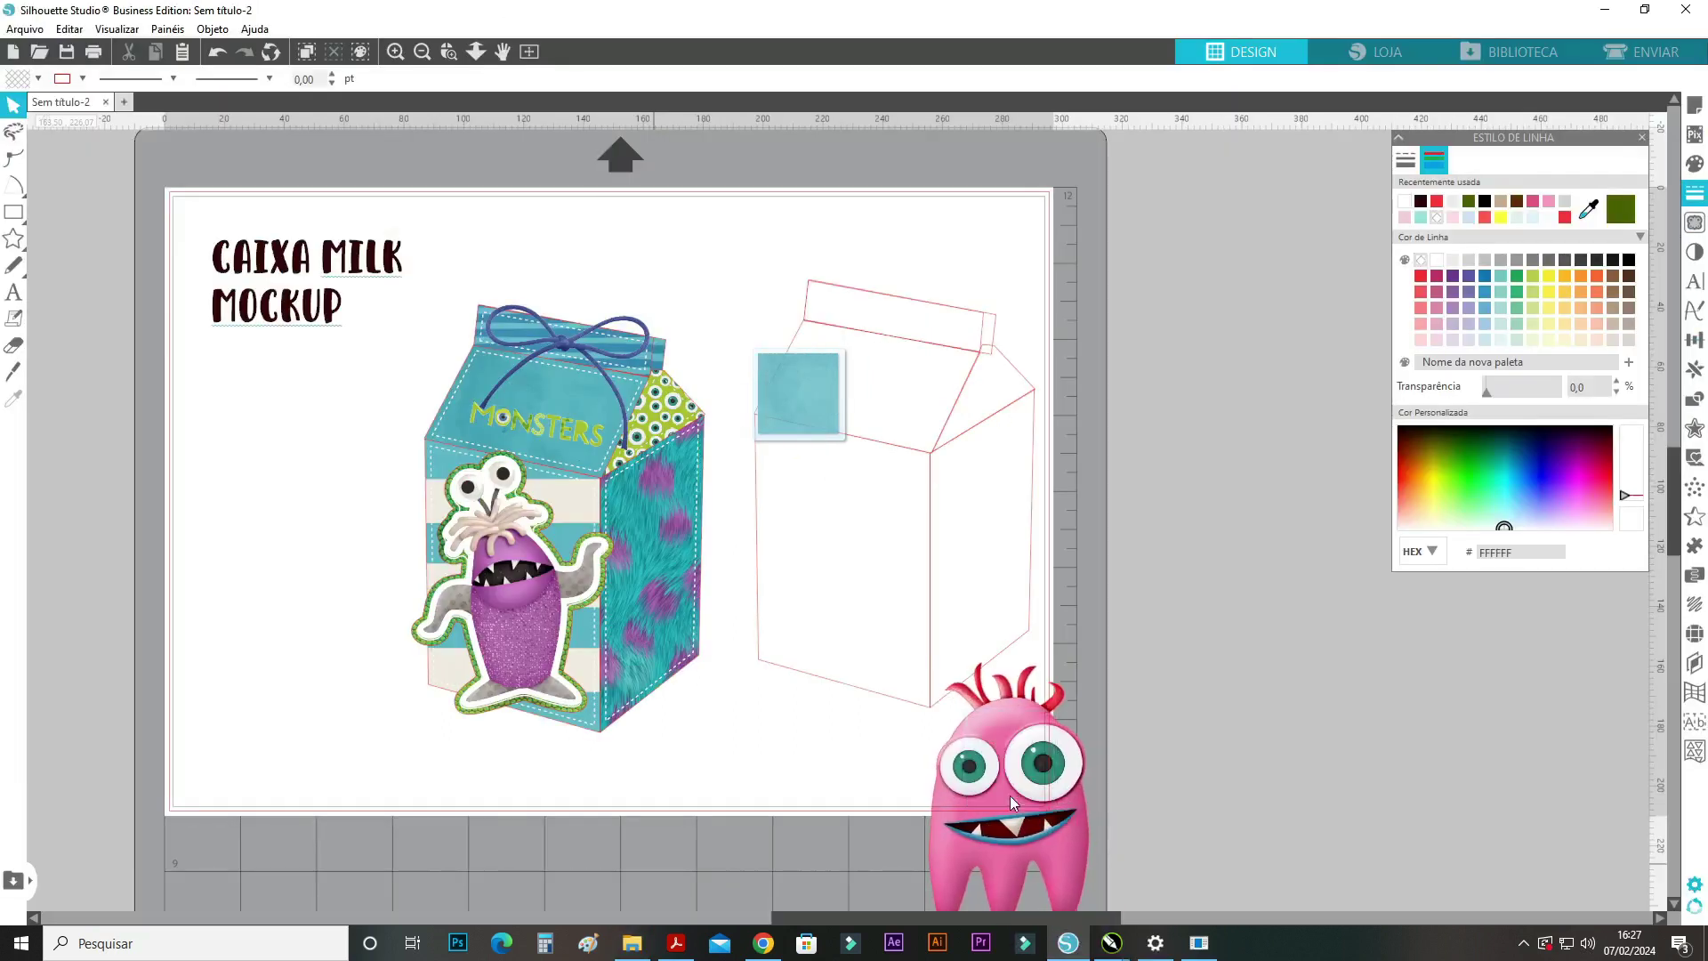
{"action": "left_click_drag", "start_coordinate": [1059, 711], "coordinate": [735, 656]}
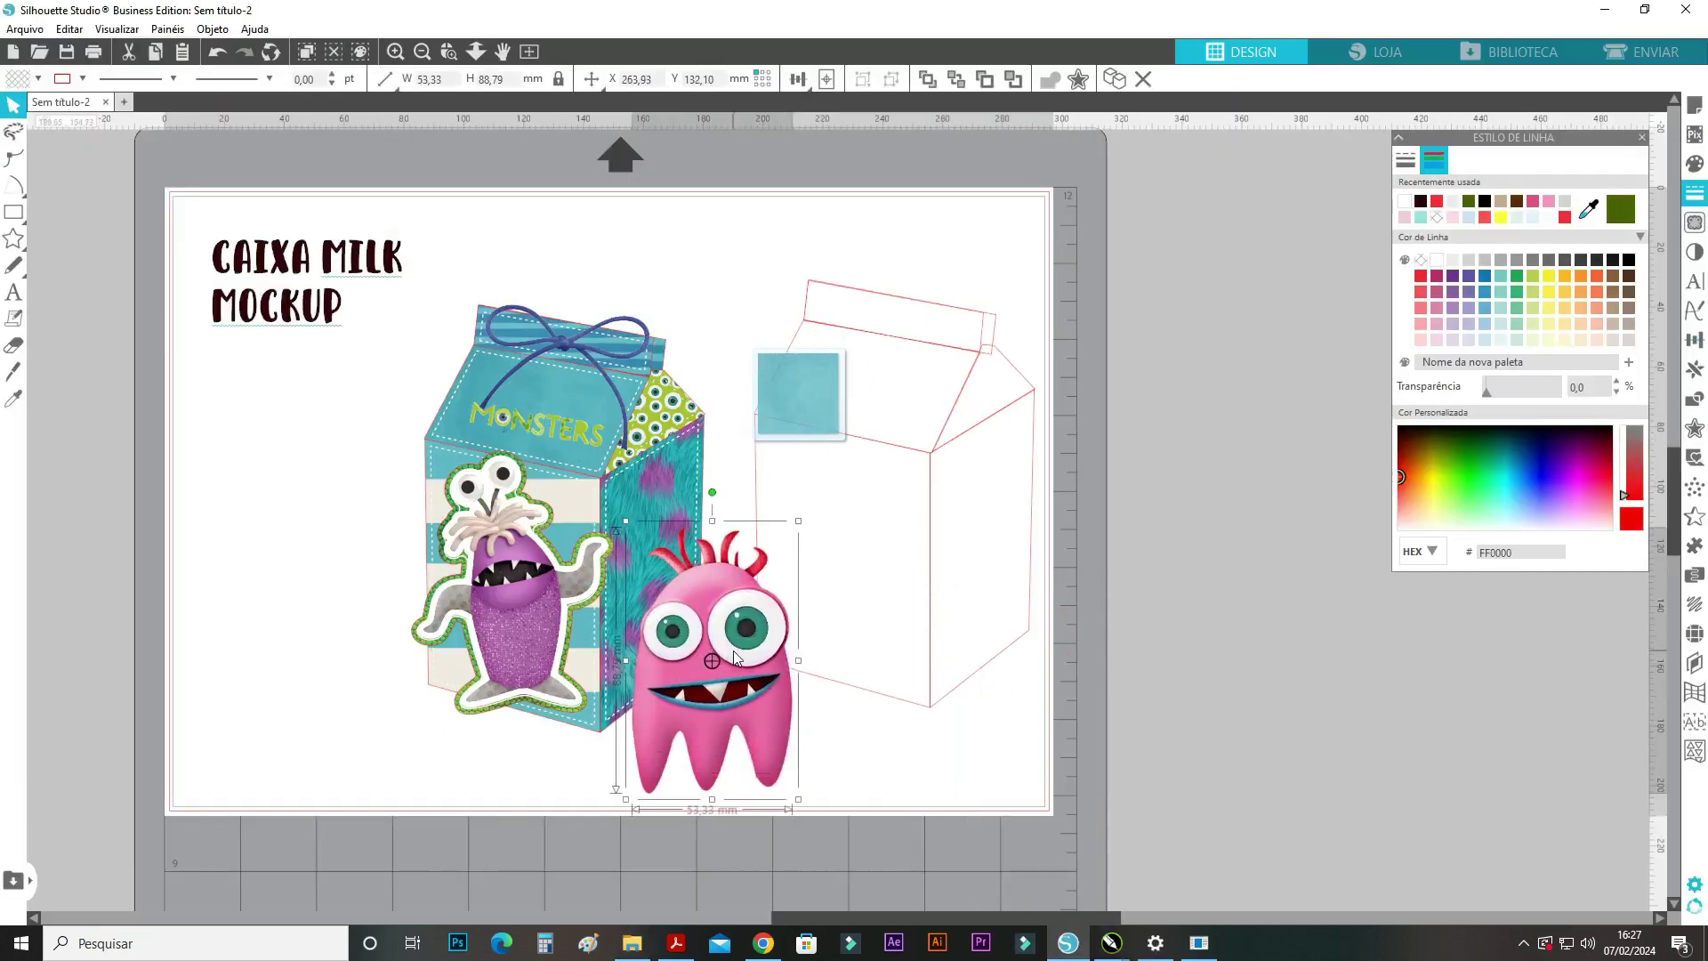
{"action": "left_click_drag", "start_coordinate": [622, 520], "coordinate": [677, 608]}
{"action": "left_click_drag", "start_coordinate": [724, 680], "coordinate": [674, 633]}
{"action": "left_click_drag", "start_coordinate": [685, 529], "coordinate": [658, 611]}
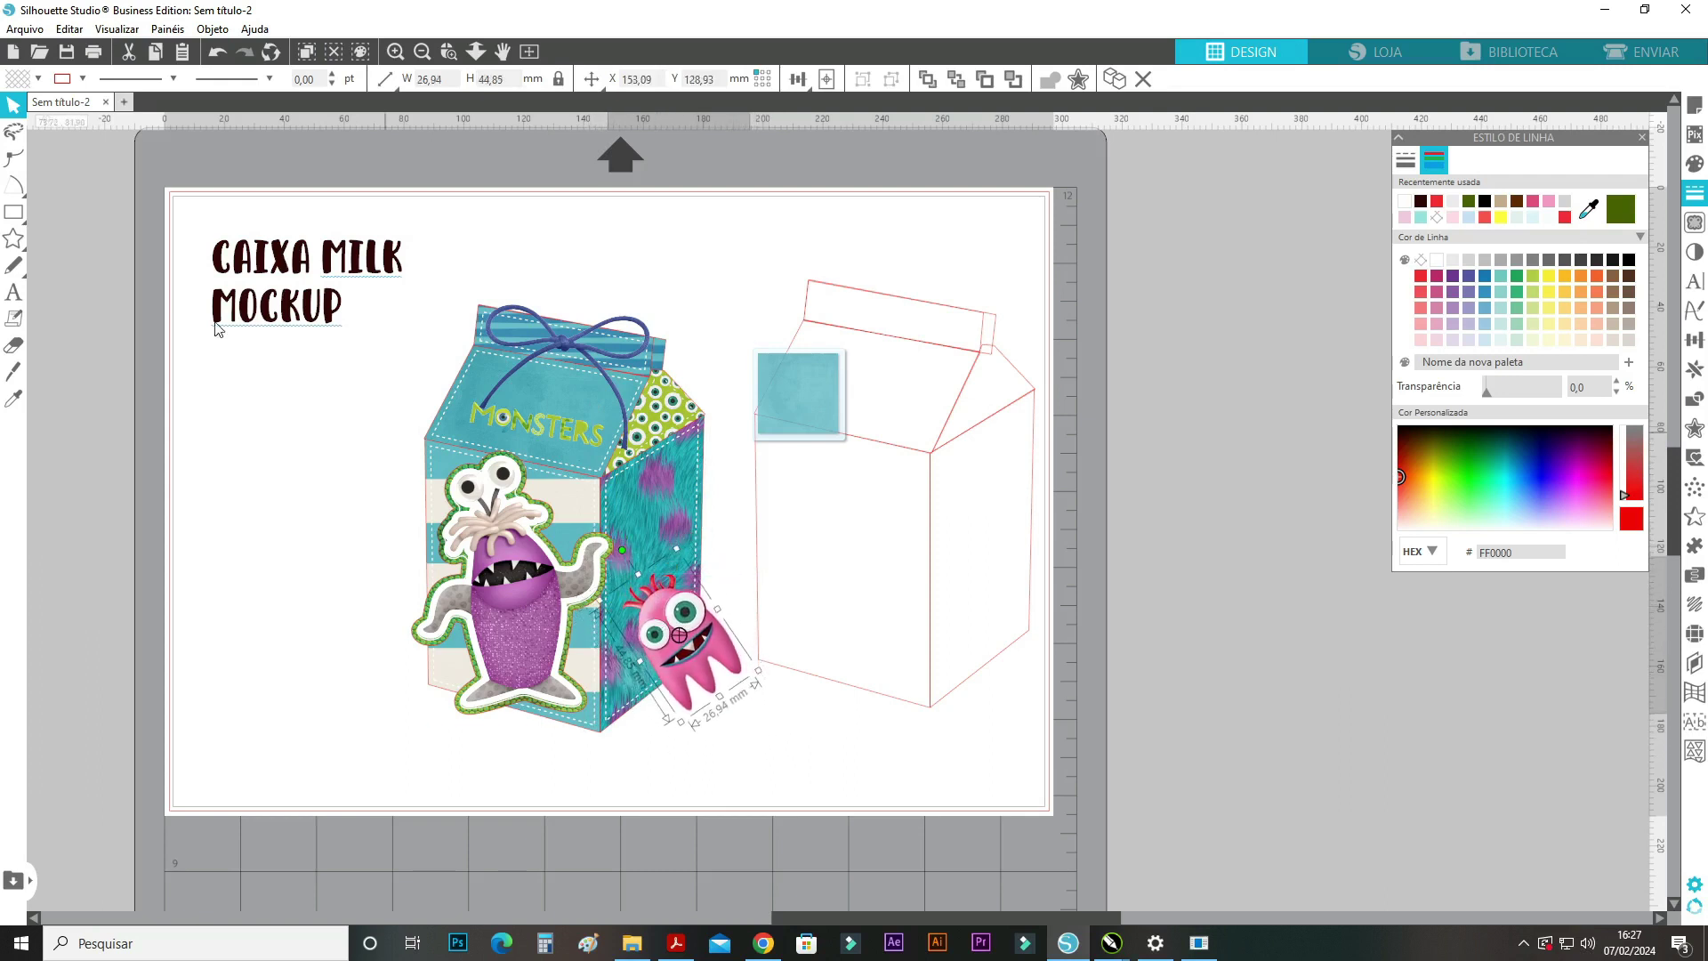
Draw a rectangle over the lower furry side face and reshape its points to follow the face's edges, about 34 x 75 mm.
{"action": "left_click", "coordinate": [13, 211]}
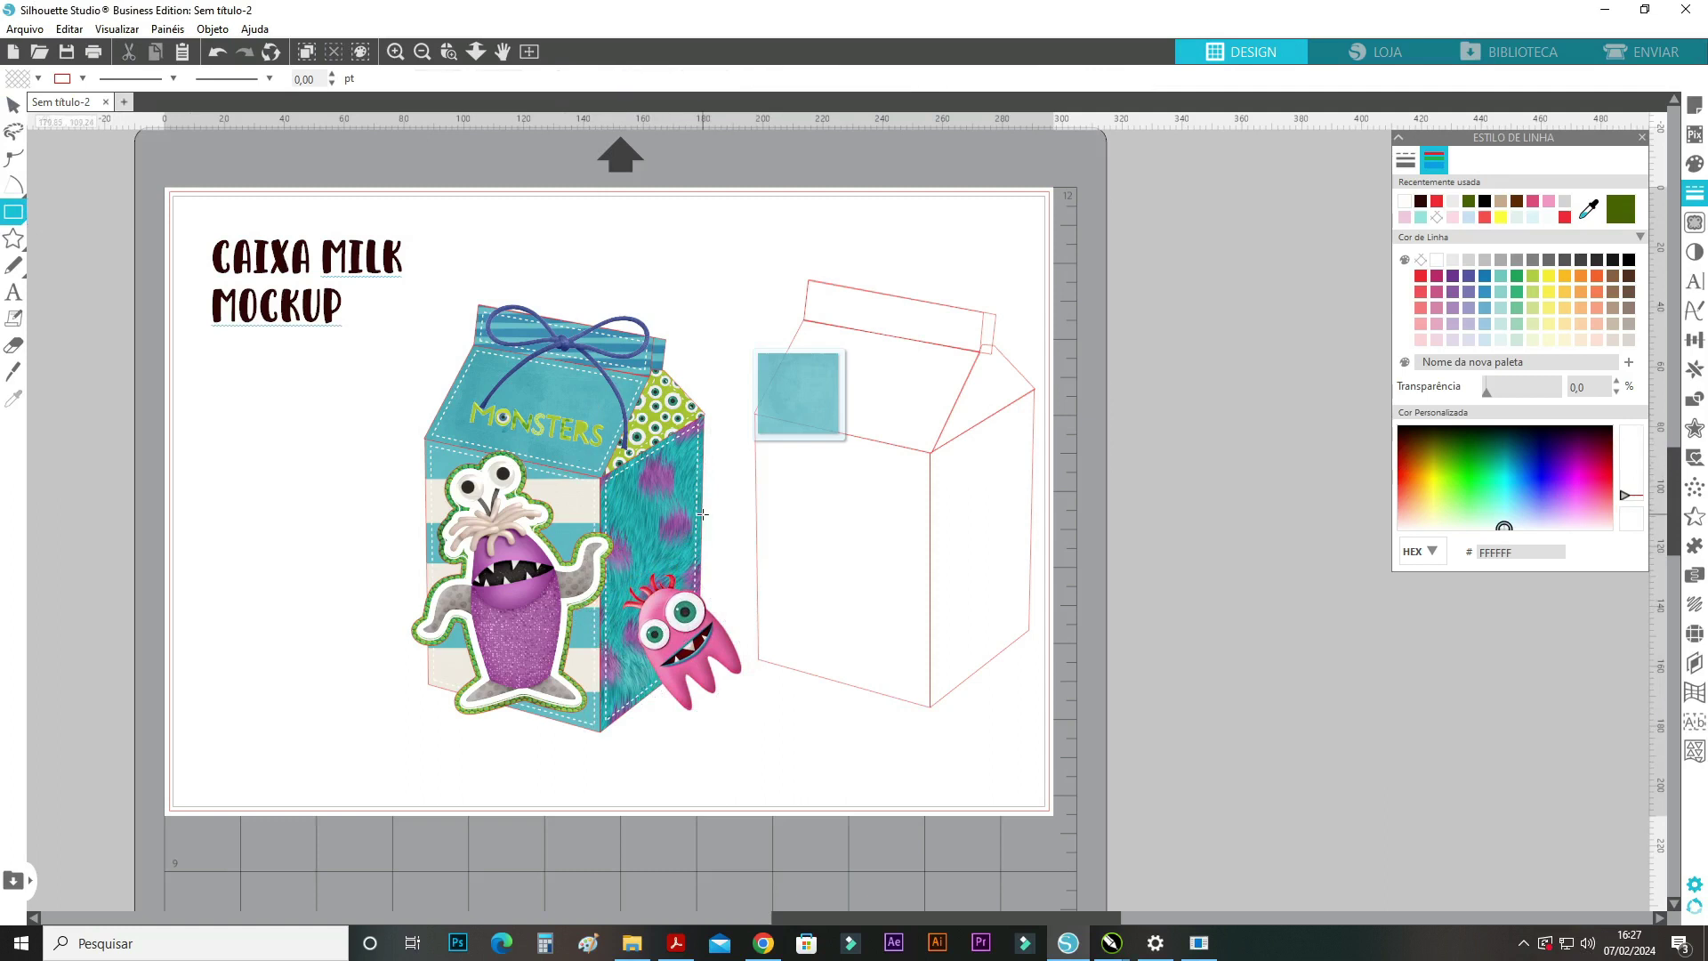
{"action": "left_click_drag", "start_coordinate": [703, 508], "coordinate": [596, 717]}
{"action": "left_click", "coordinate": [11, 162]}
{"action": "left_click_drag", "start_coordinate": [709, 717], "coordinate": [601, 731]}
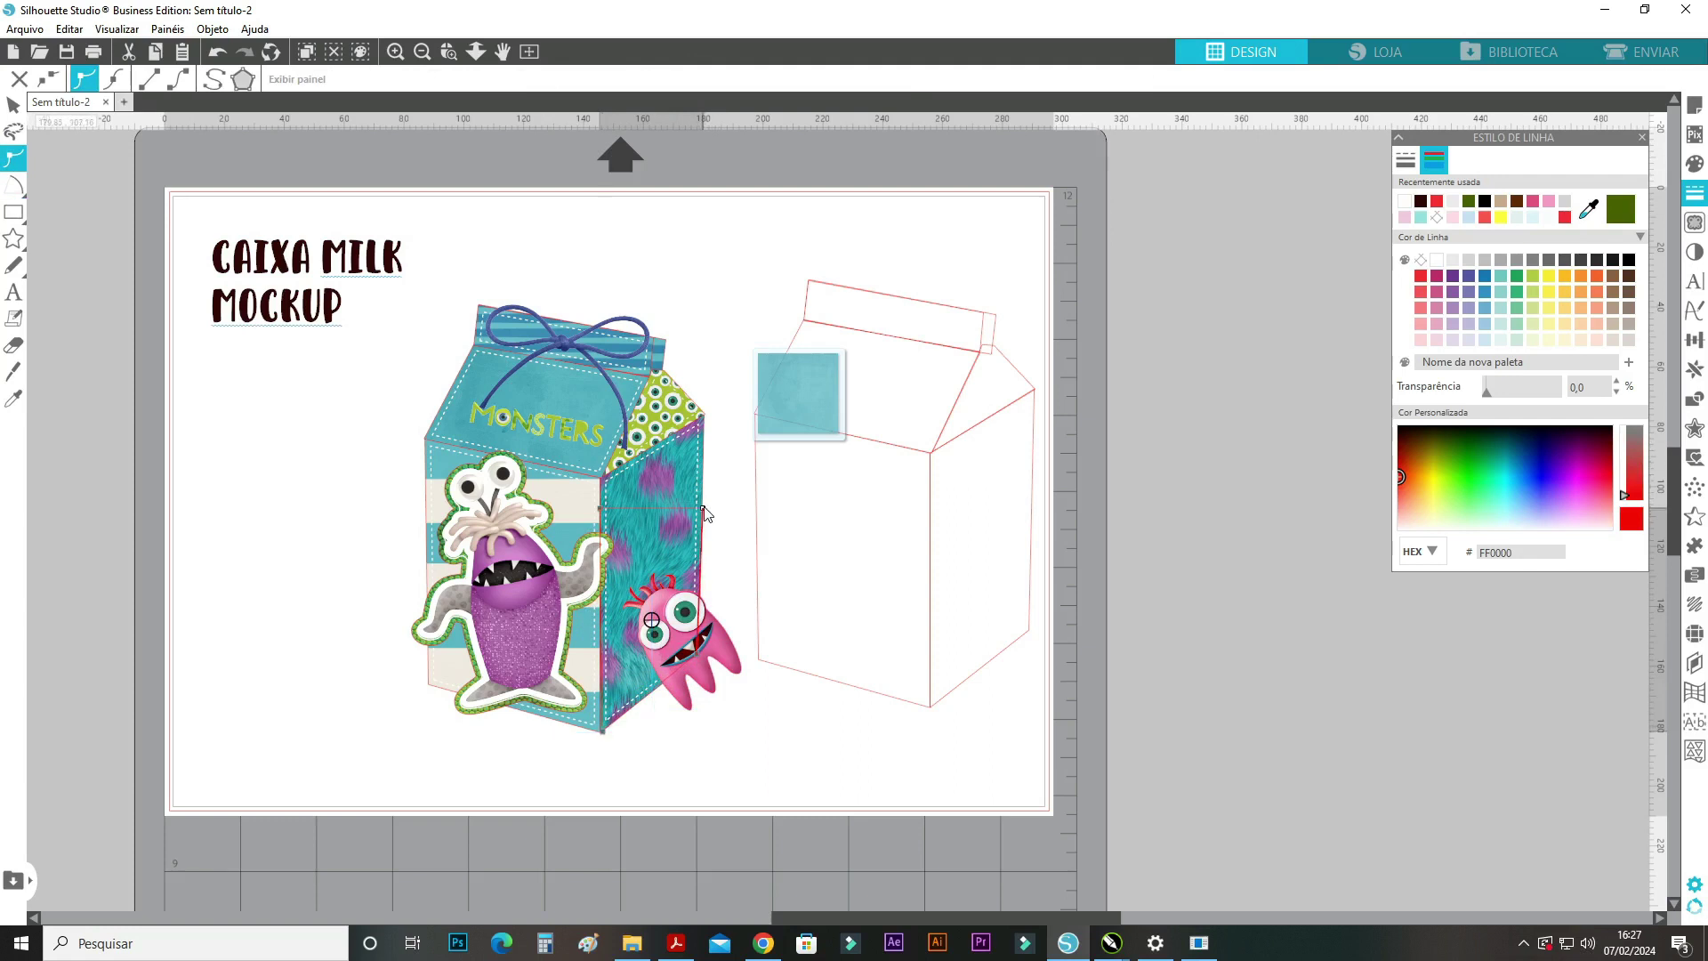
{"action": "left_click", "coordinate": [14, 105]}
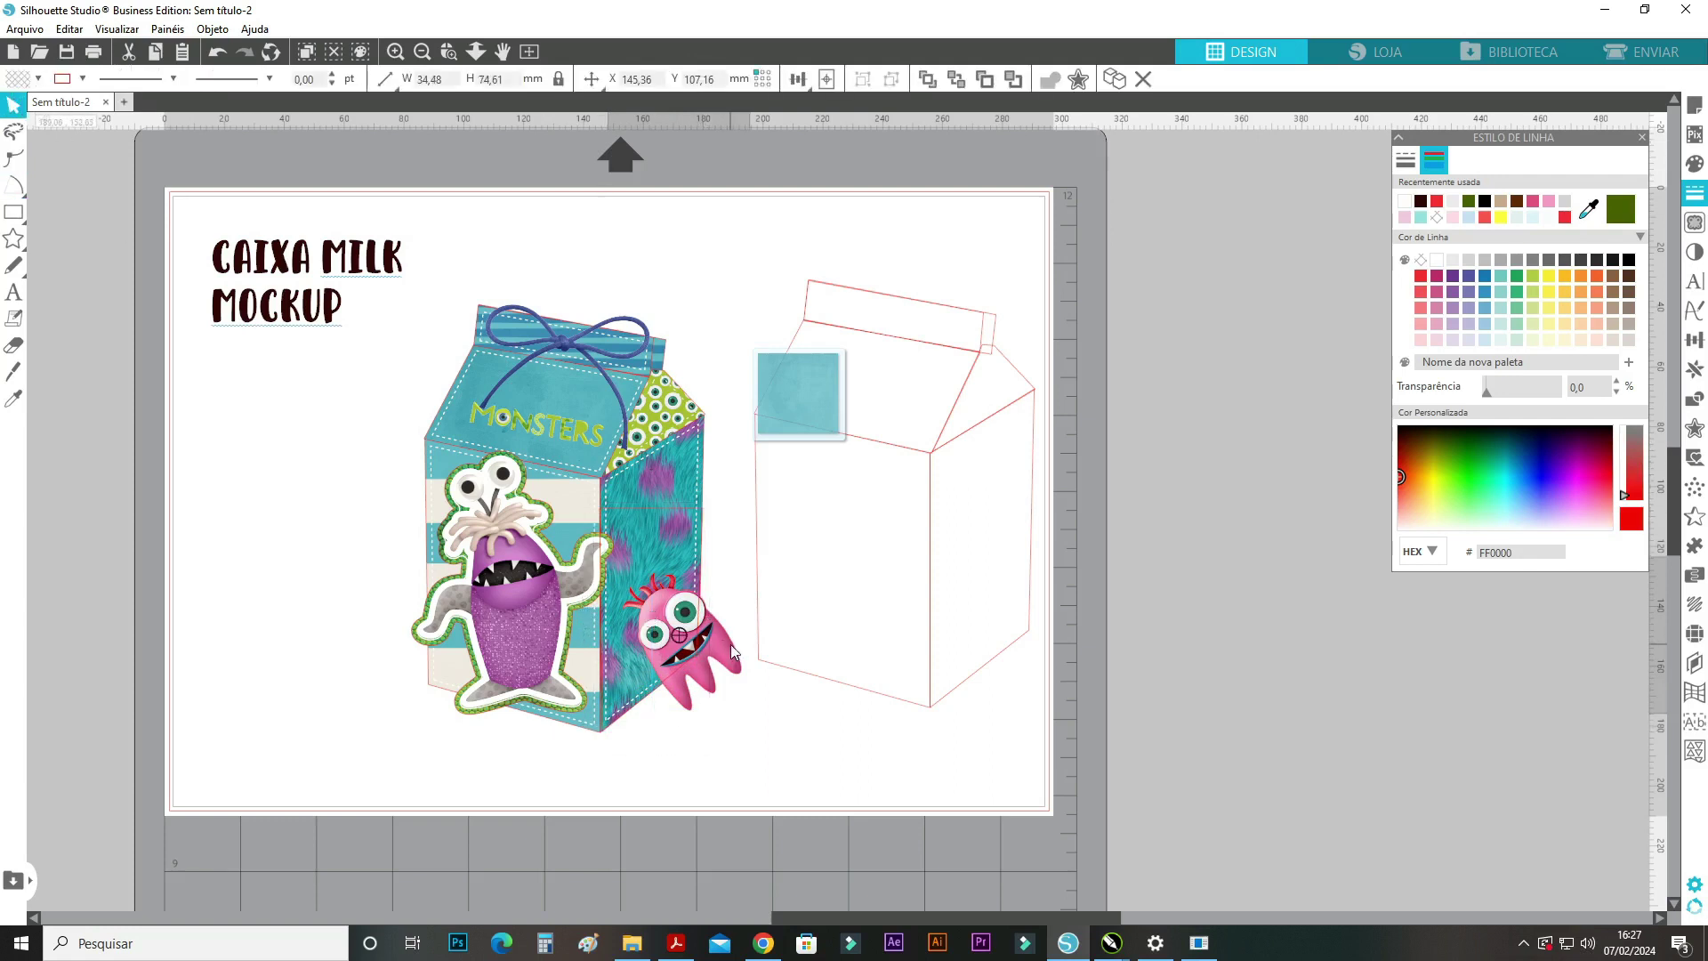
Shift the pink monster slightly inward and crop it with the shape drawn over the side face.
{"action": "left_click_drag", "start_coordinate": [729, 653], "coordinate": [717, 648]}
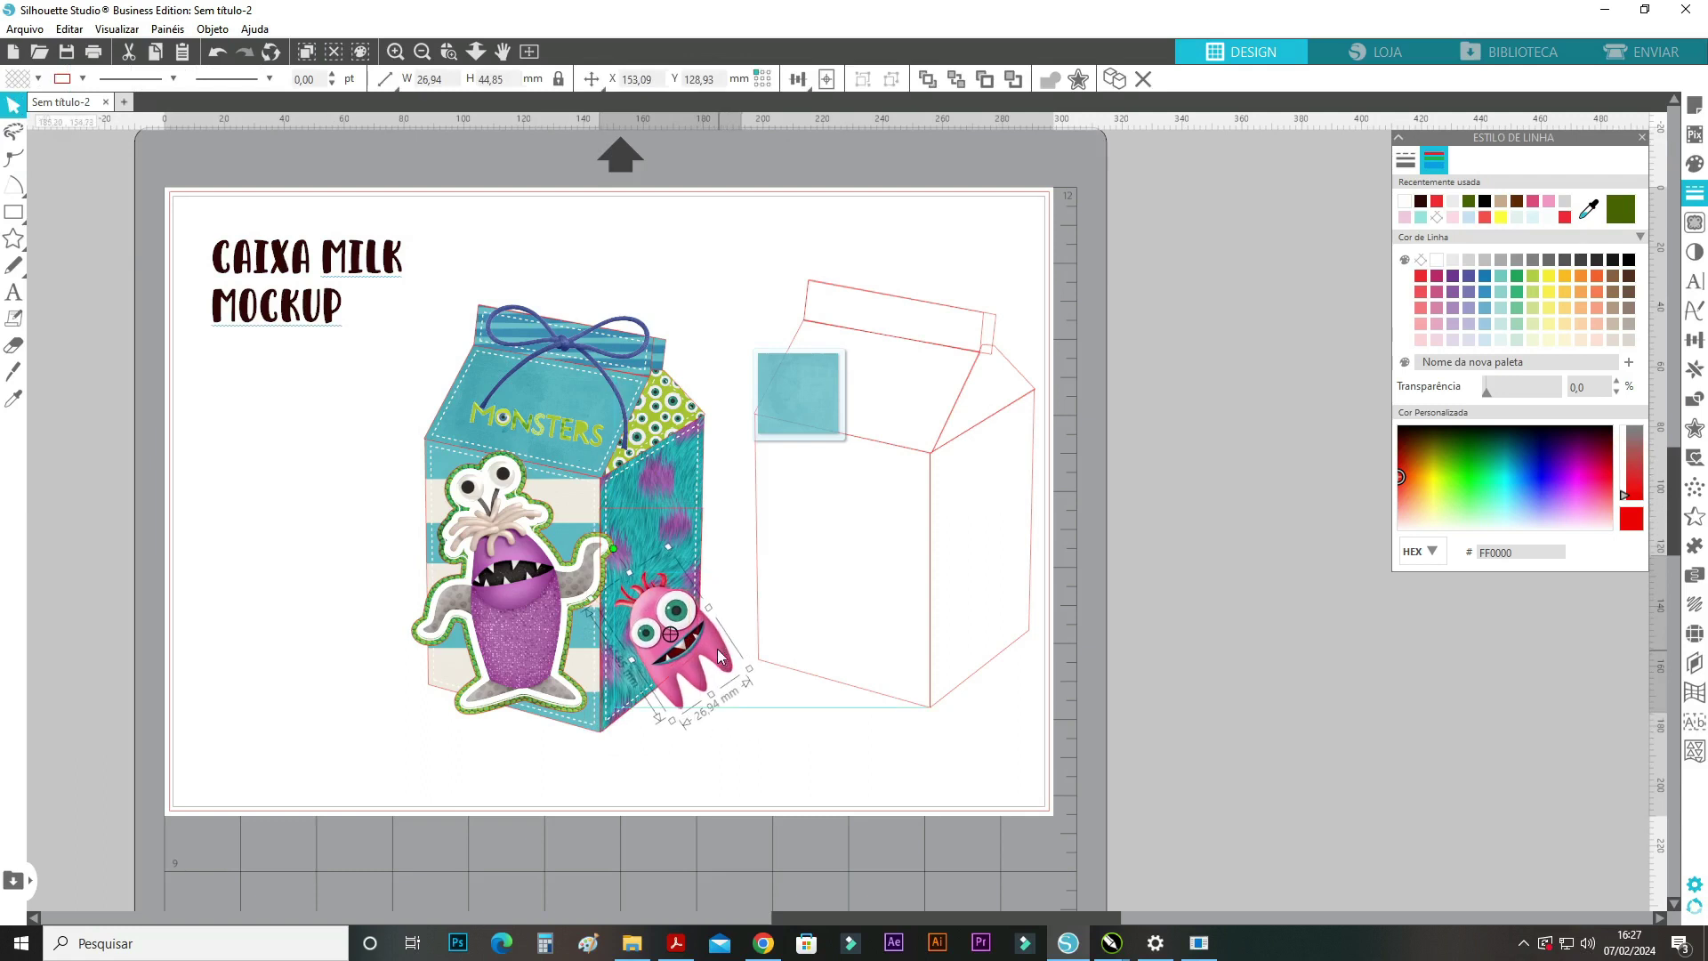
{"action": "left_click", "coordinate": [703, 532], "text": "shift"}
{"action": "left_click", "coordinate": [1701, 402]}
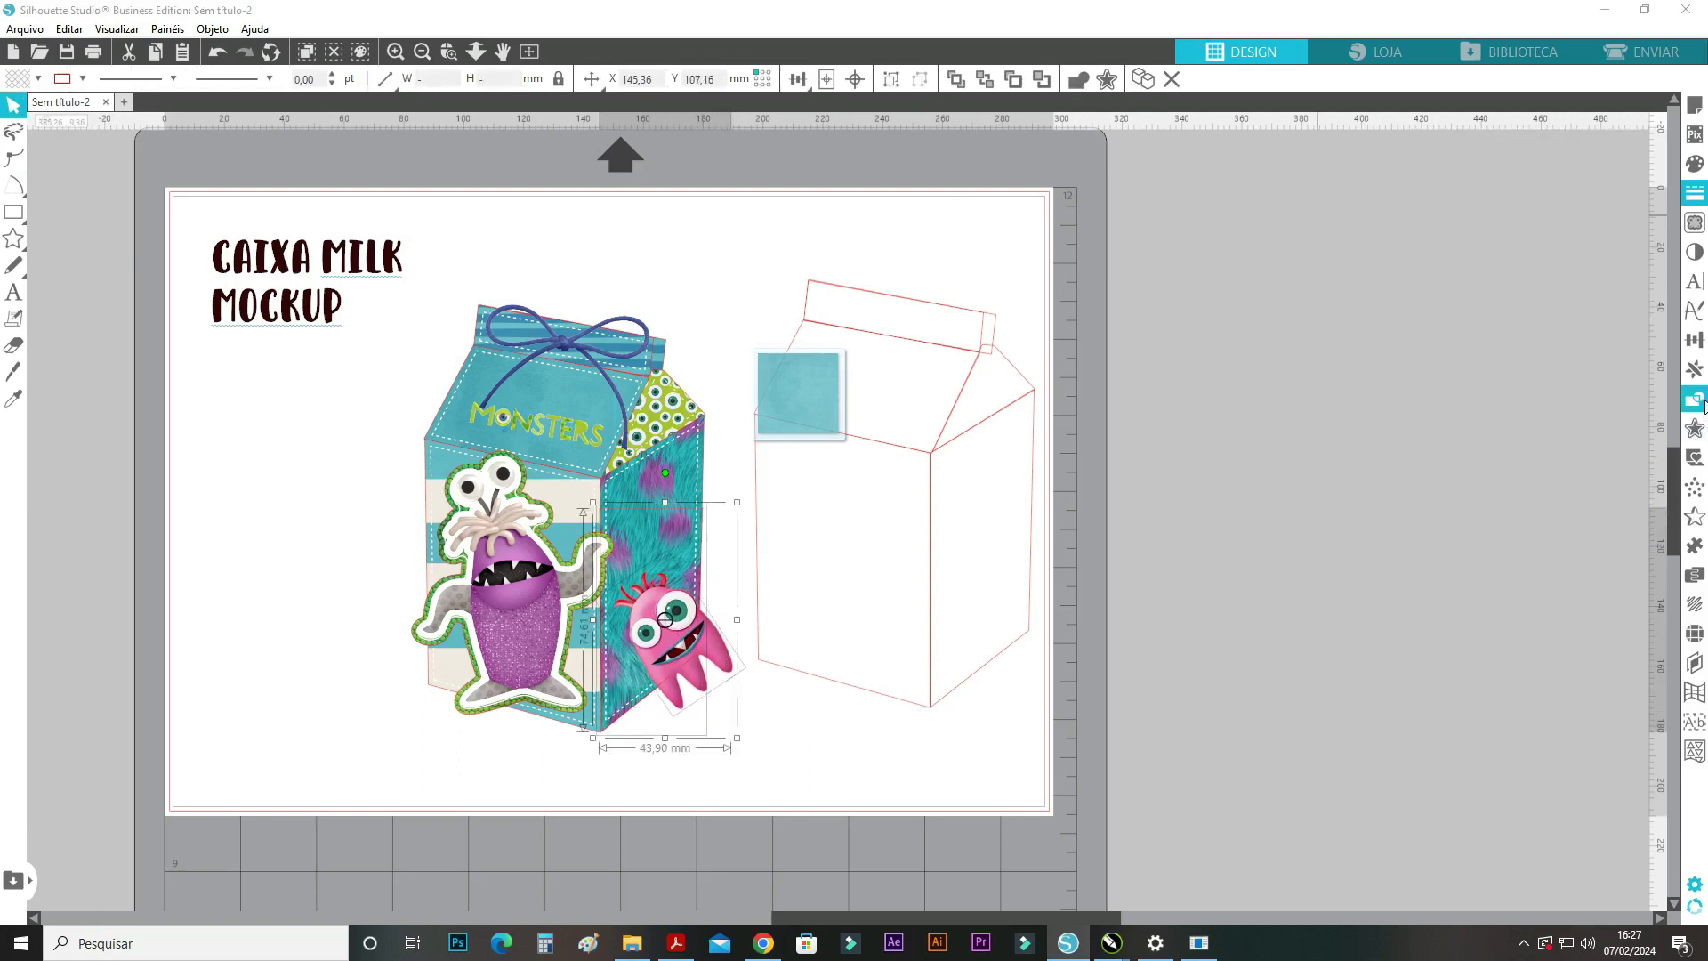
{"action": "left_click", "coordinate": [1576, 247]}
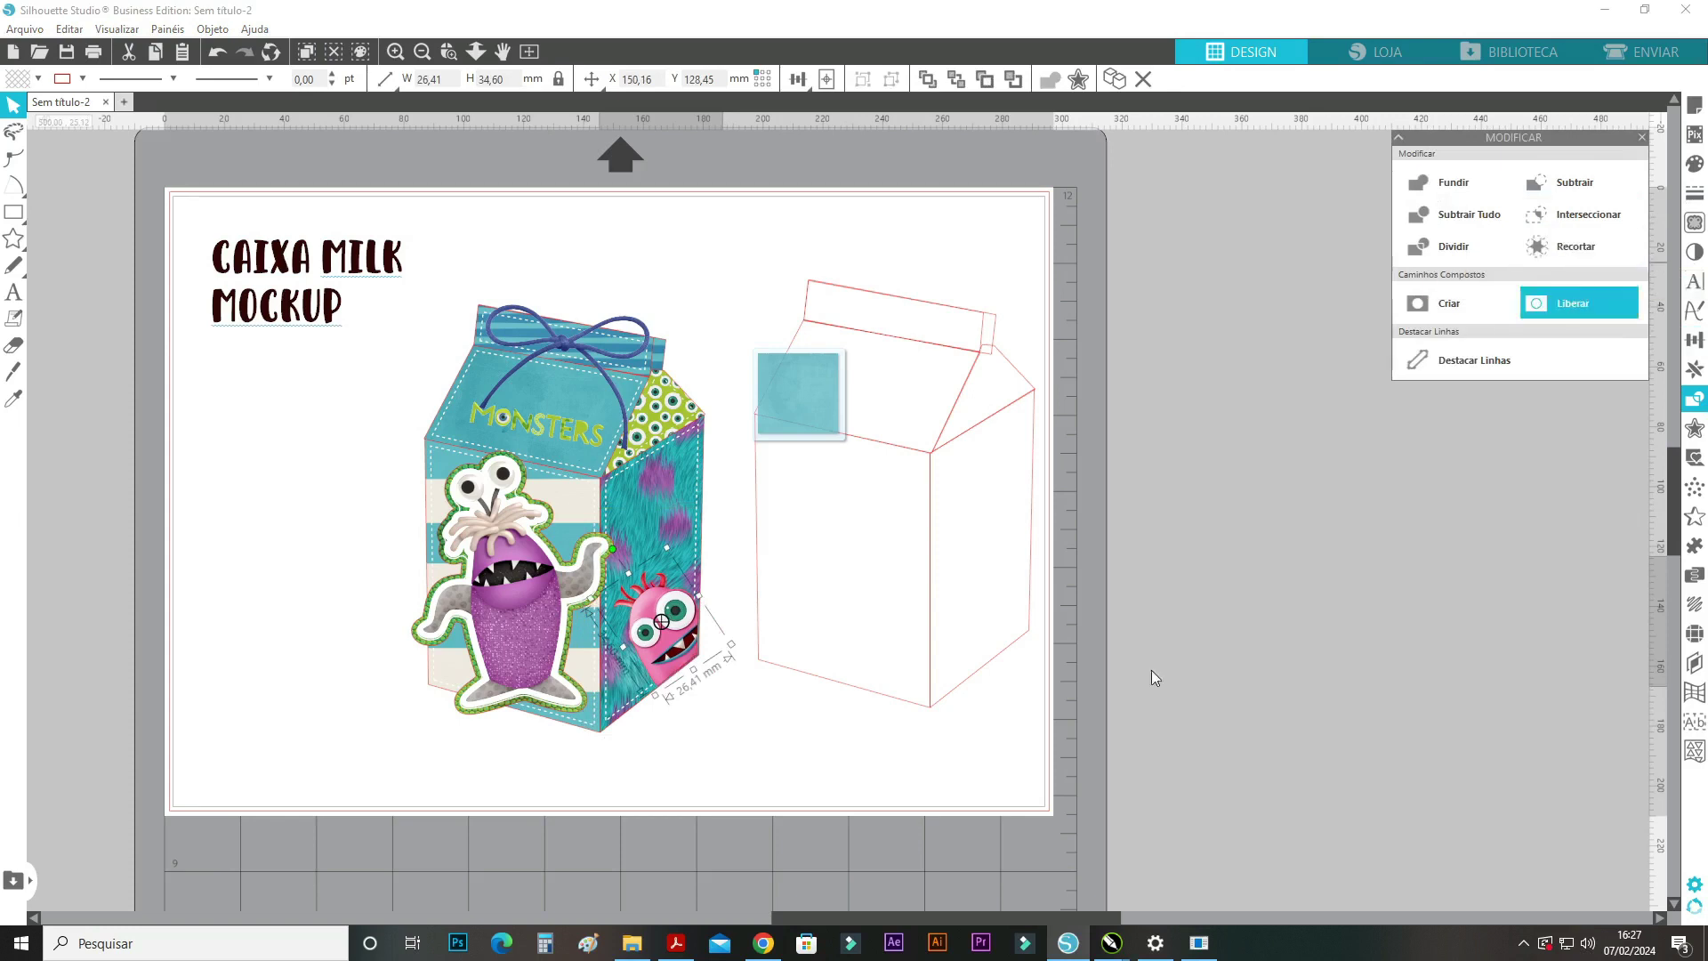
Nudge the cropped pink monster into line with the face's edge and make its outline transparent.
{"action": "left_click", "coordinate": [680, 658]}
{"action": "left_click", "coordinate": [681, 659]}
{"action": "left_click", "coordinate": [1695, 192]}
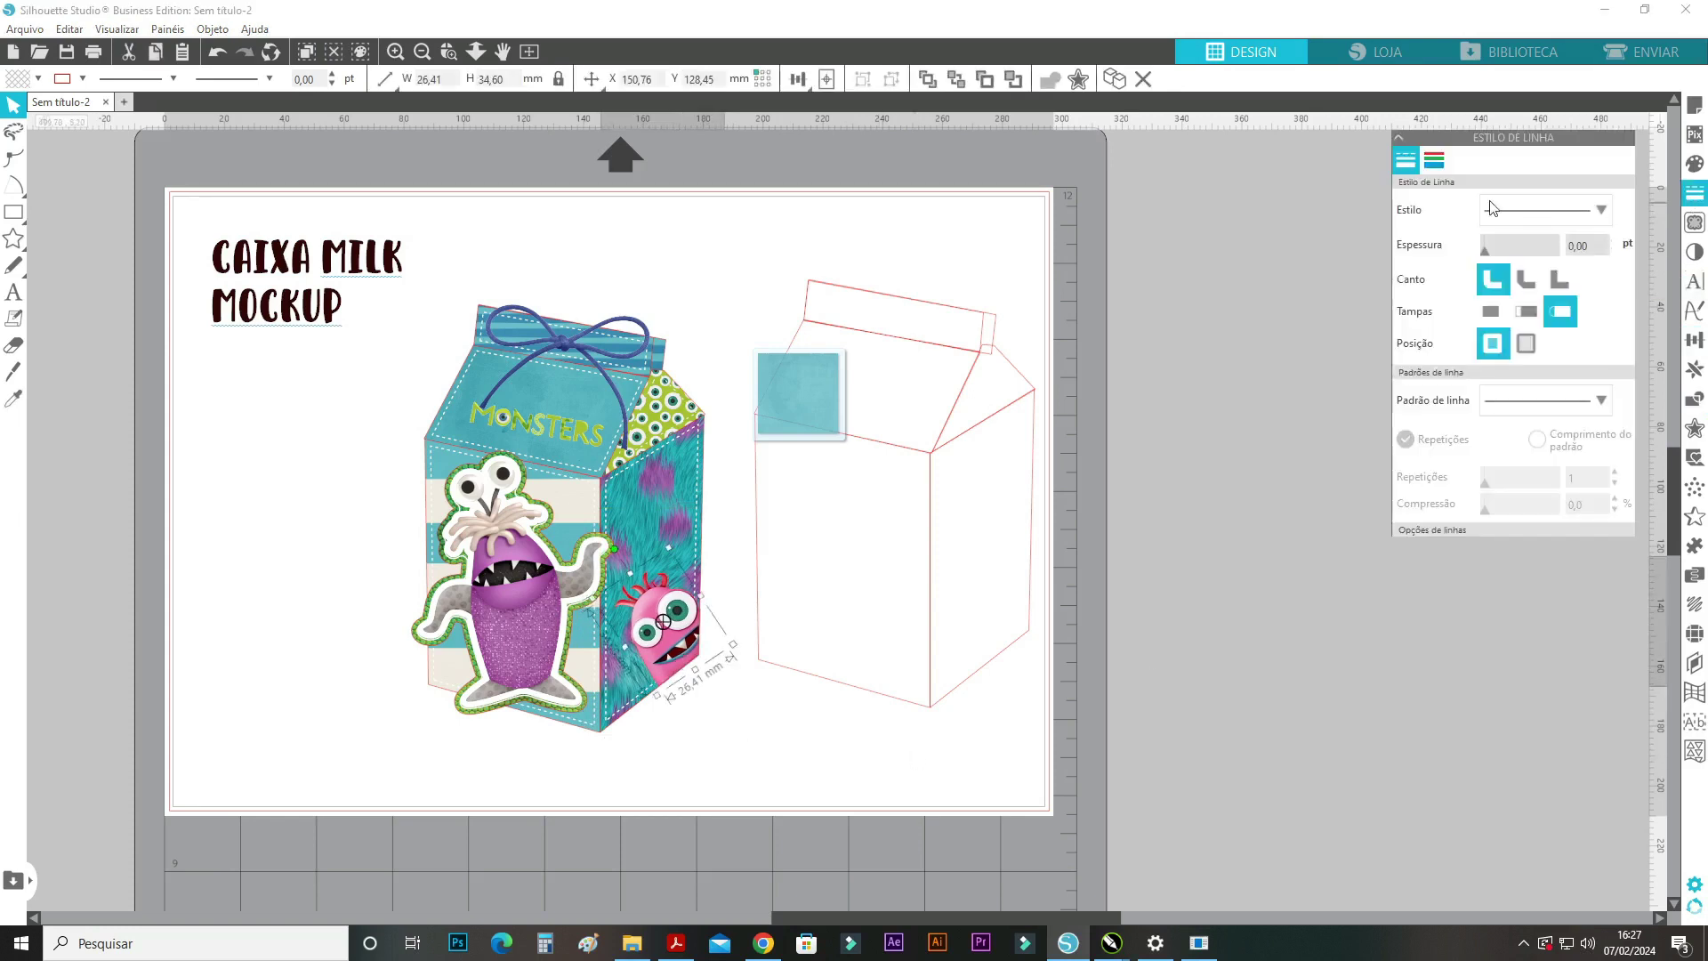
{"action": "left_click", "coordinate": [1434, 160]}
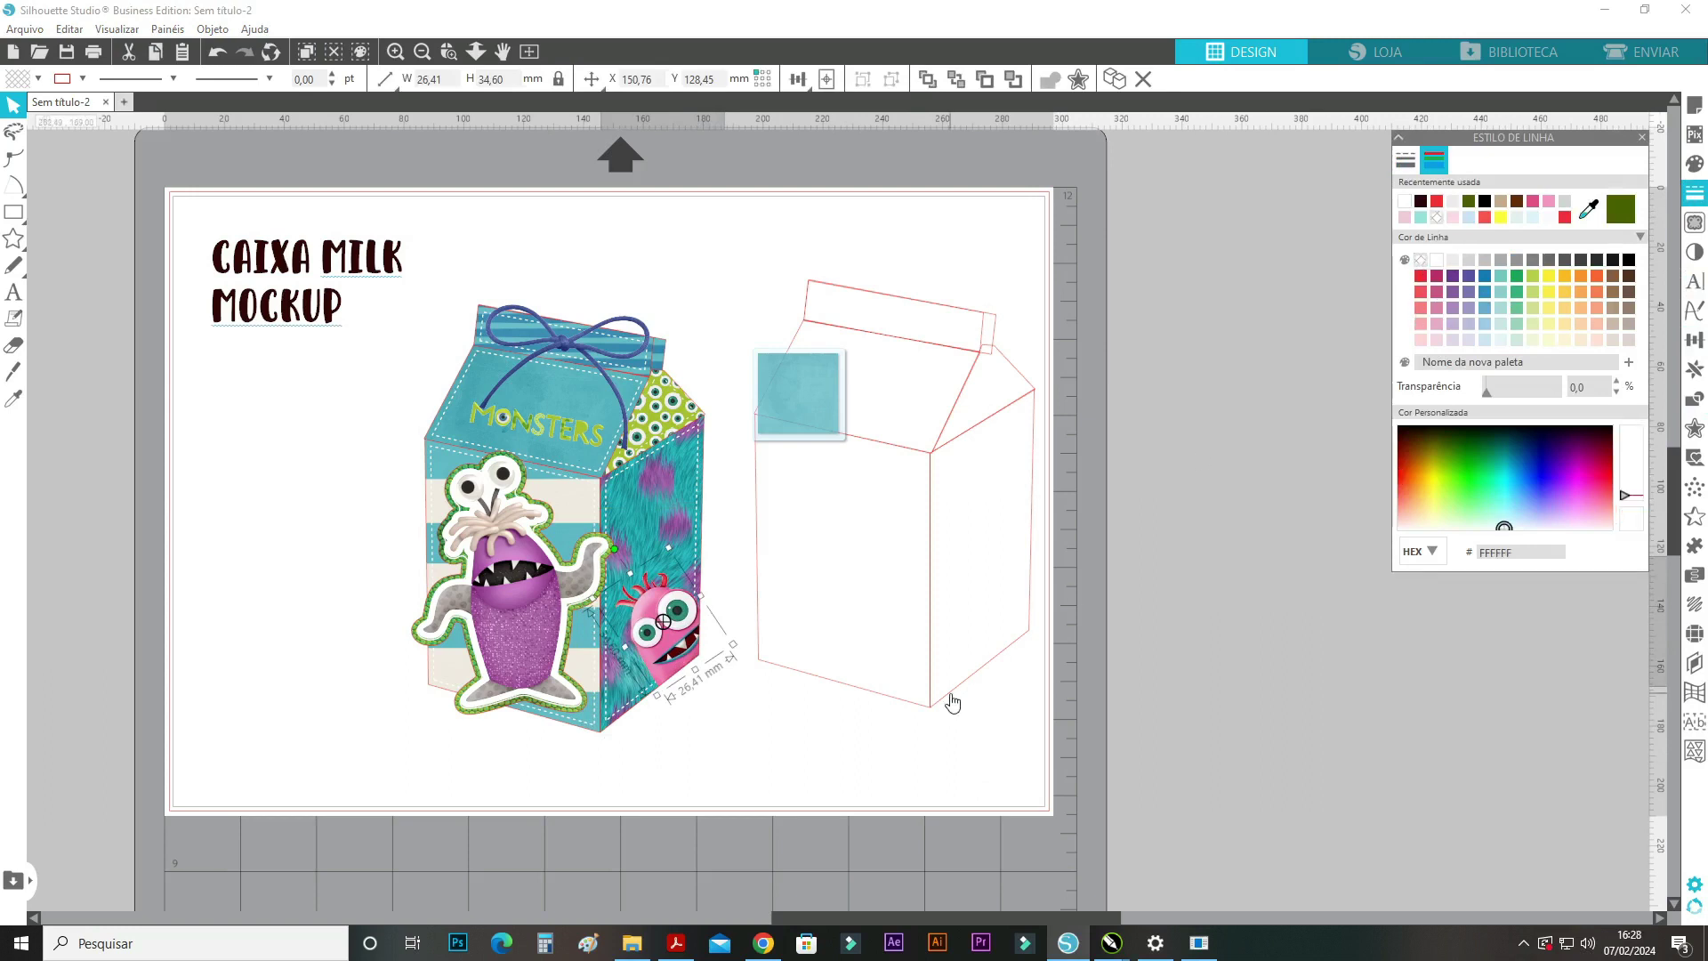
Bring in the kit's "We scare because we care" word cluster and place it, about 26 mm wide, above the pink monster on the side face.
{"action": "left_click", "coordinate": [632, 943]}
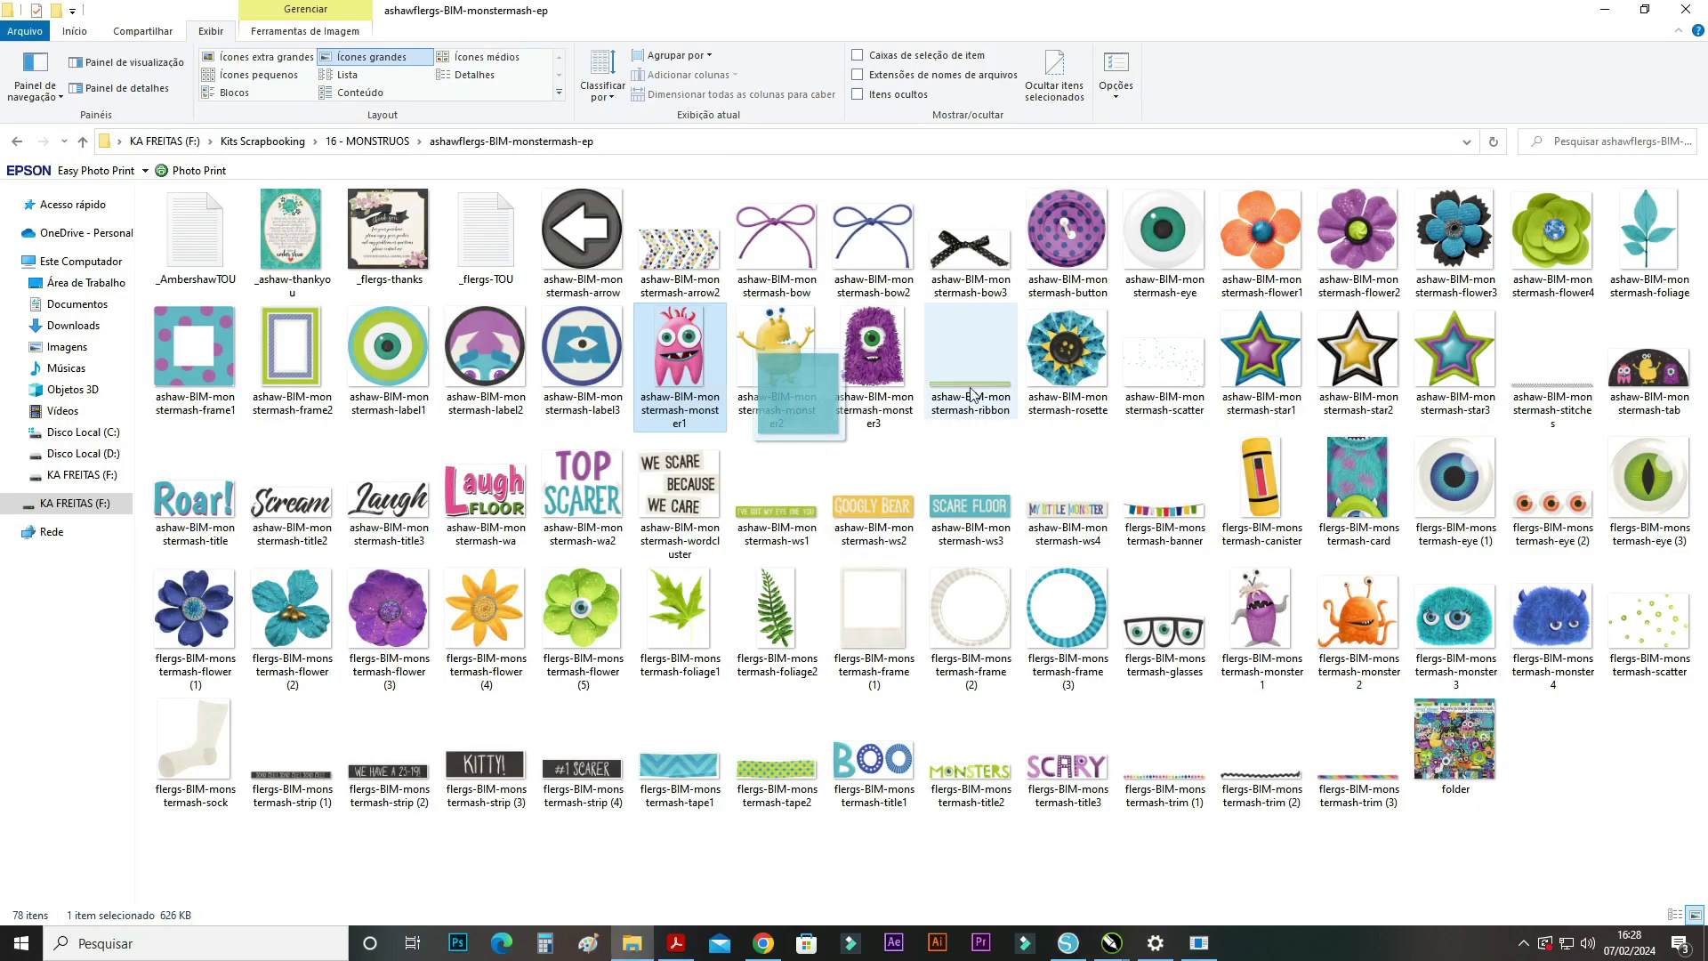
{"action": "left_click_drag", "start_coordinate": [679, 499], "coordinate": [845, 739]}
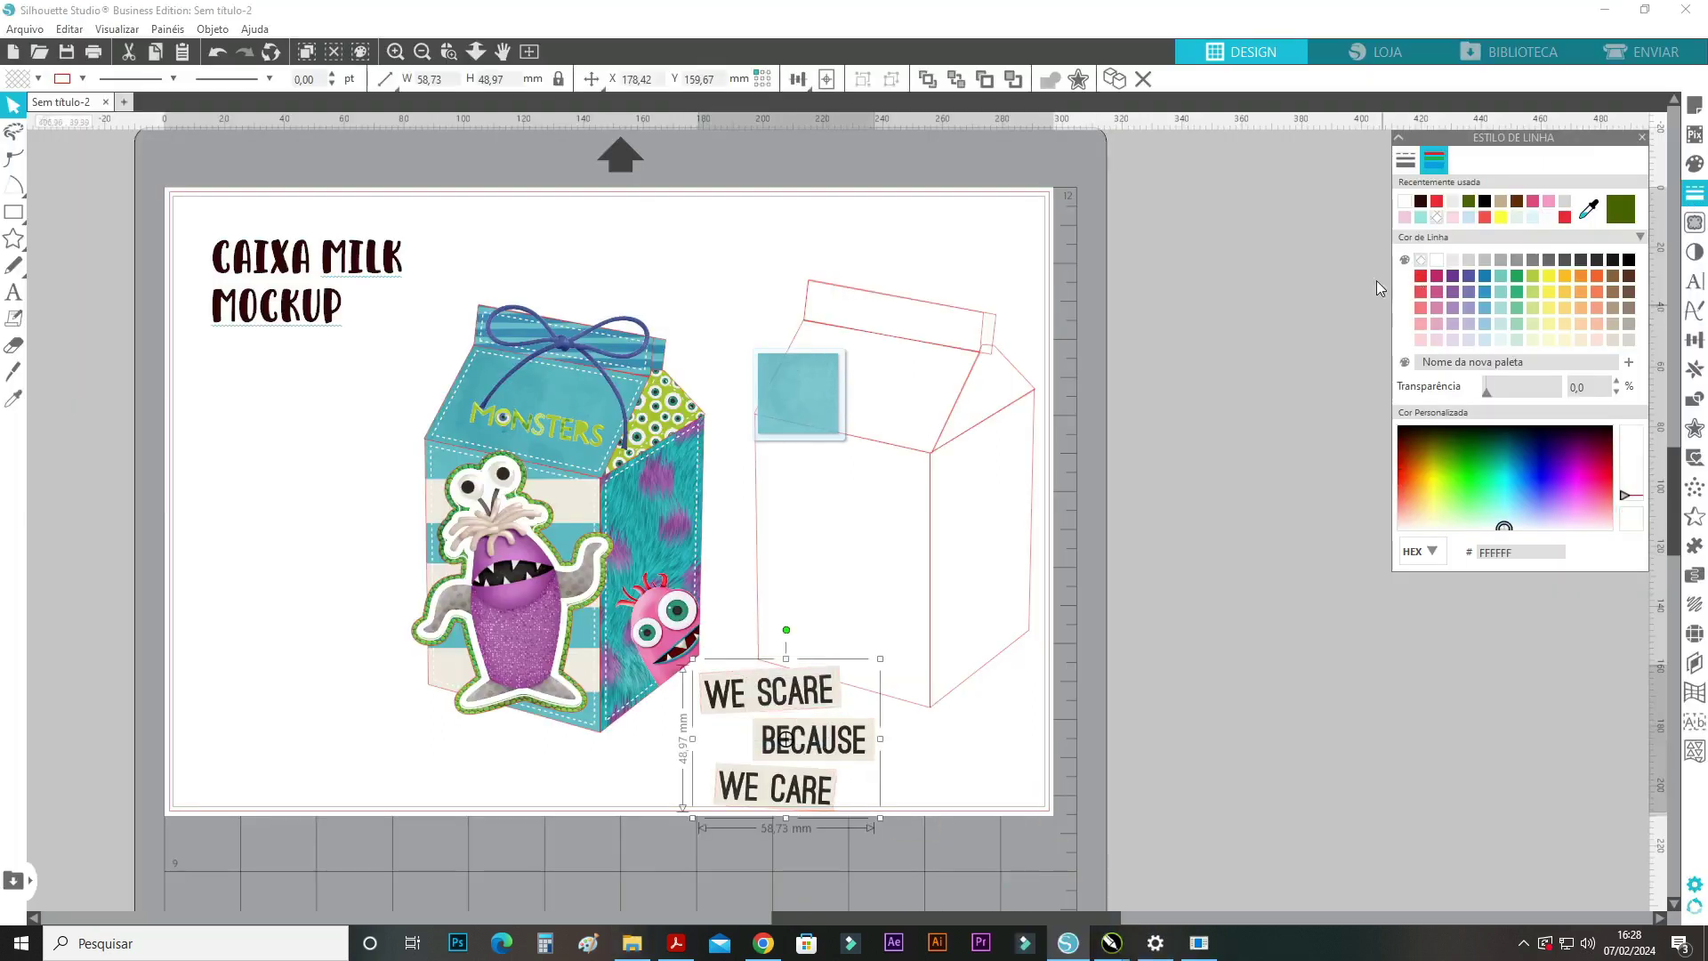
{"action": "left_click_drag", "start_coordinate": [880, 658], "coordinate": [681, 521]}
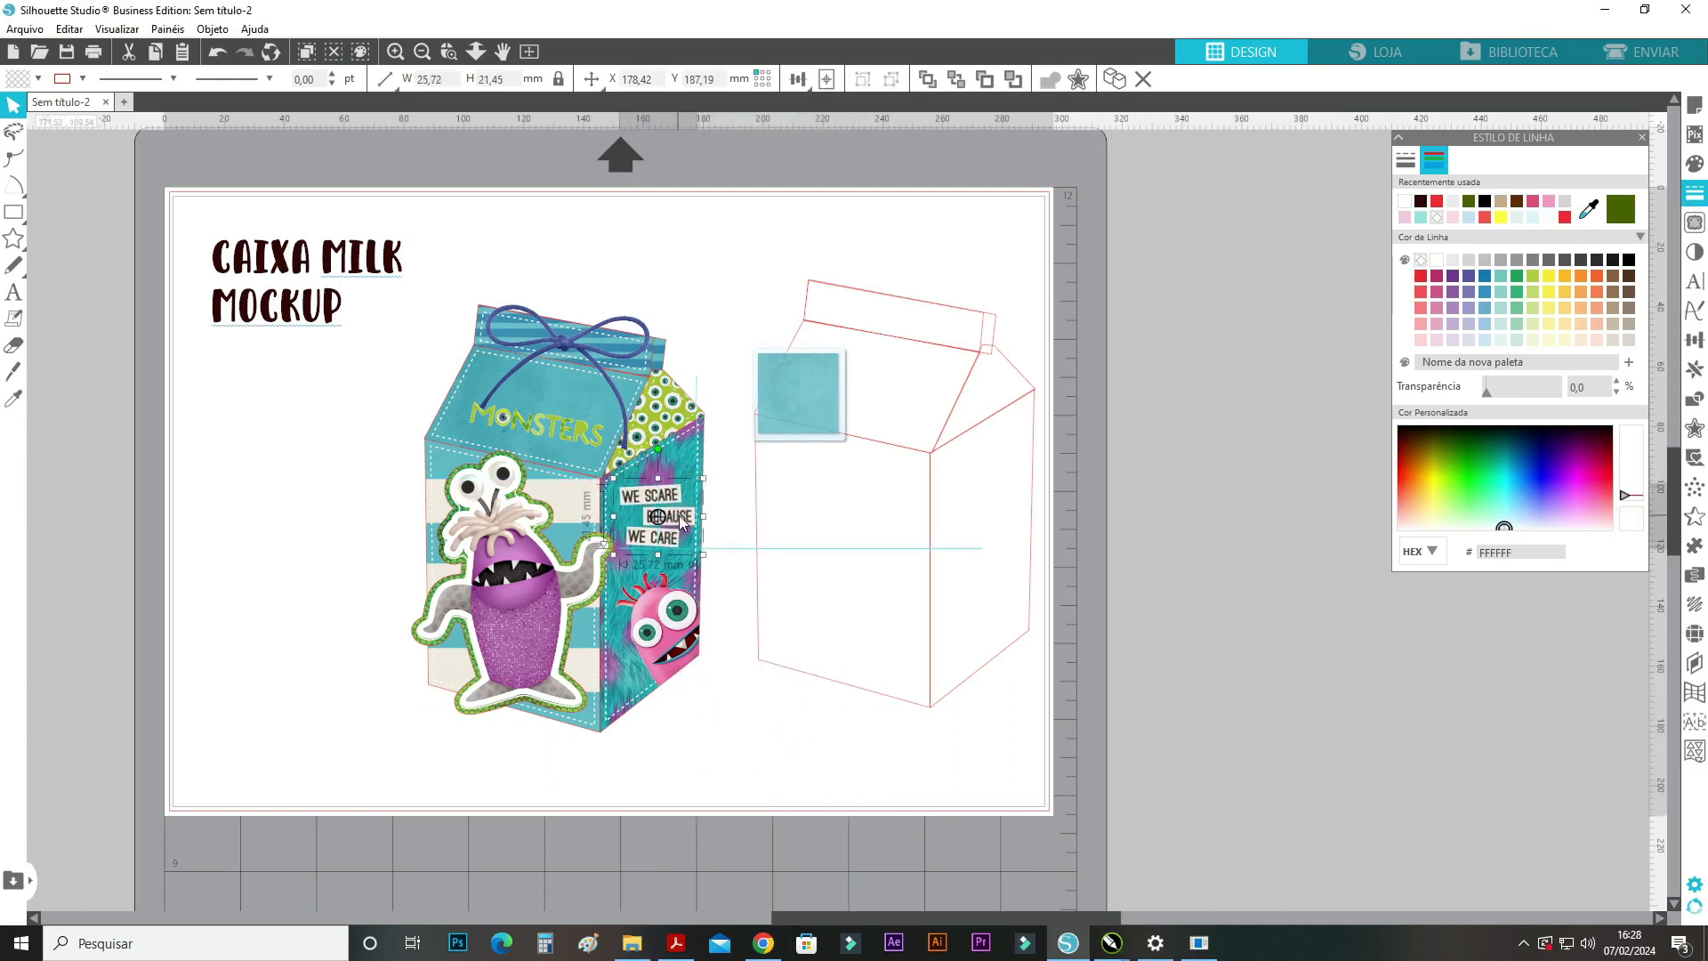
{"action": "left_click", "coordinate": [734, 774]}
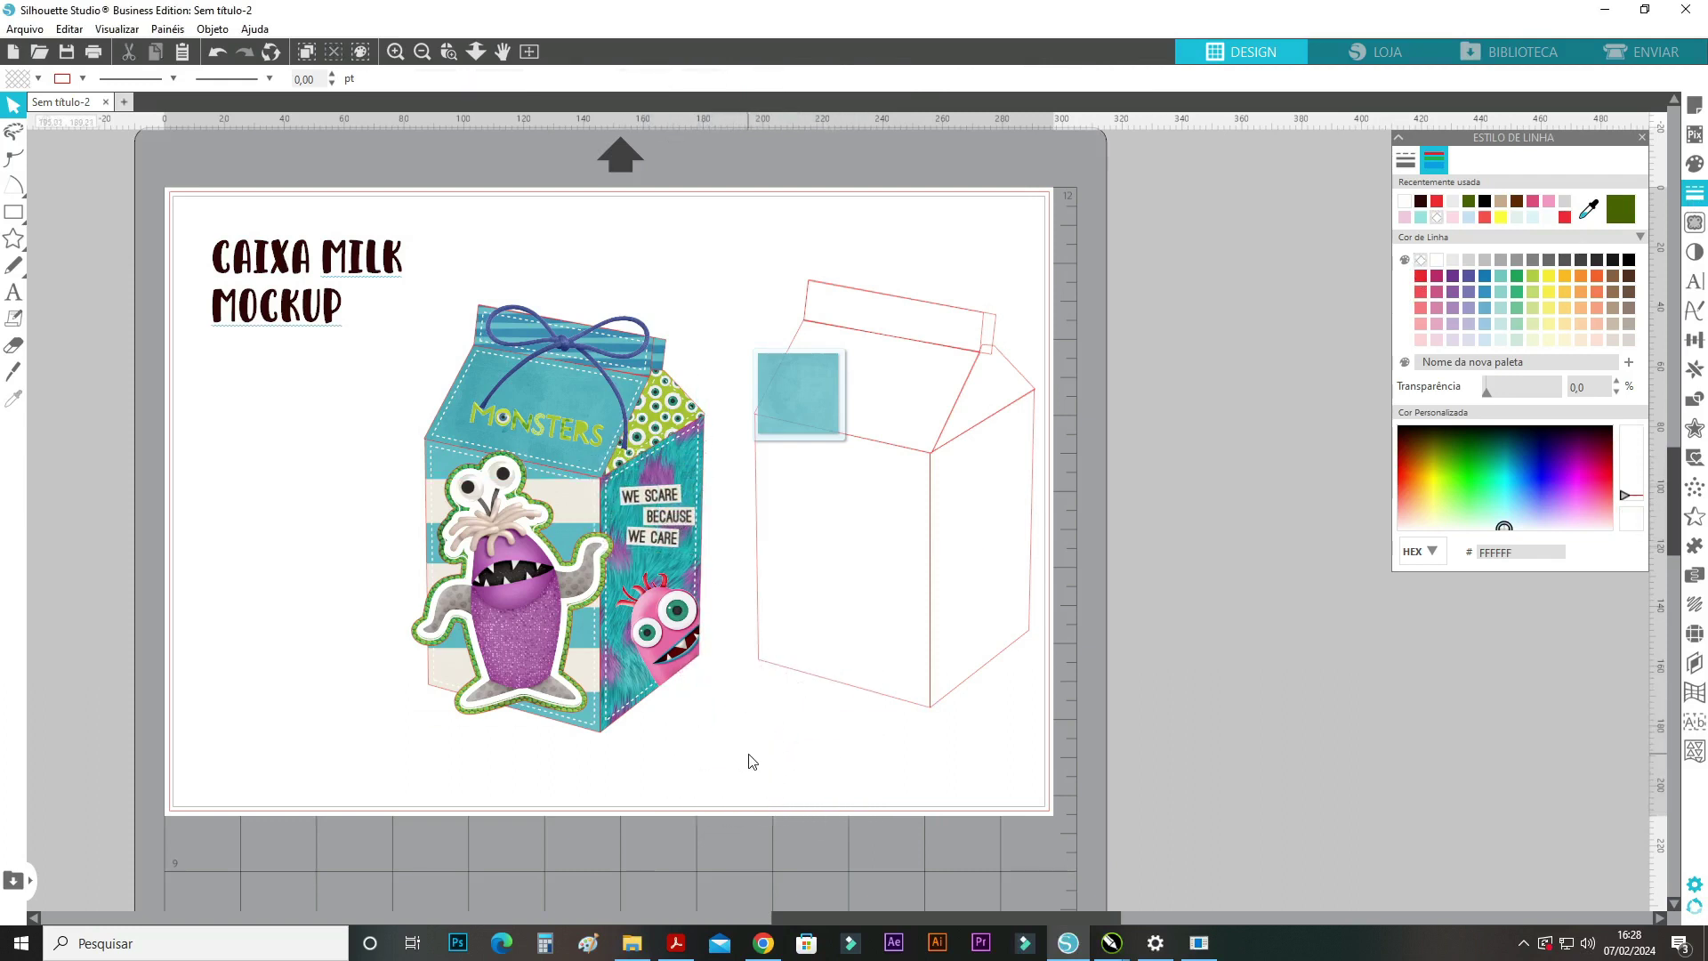